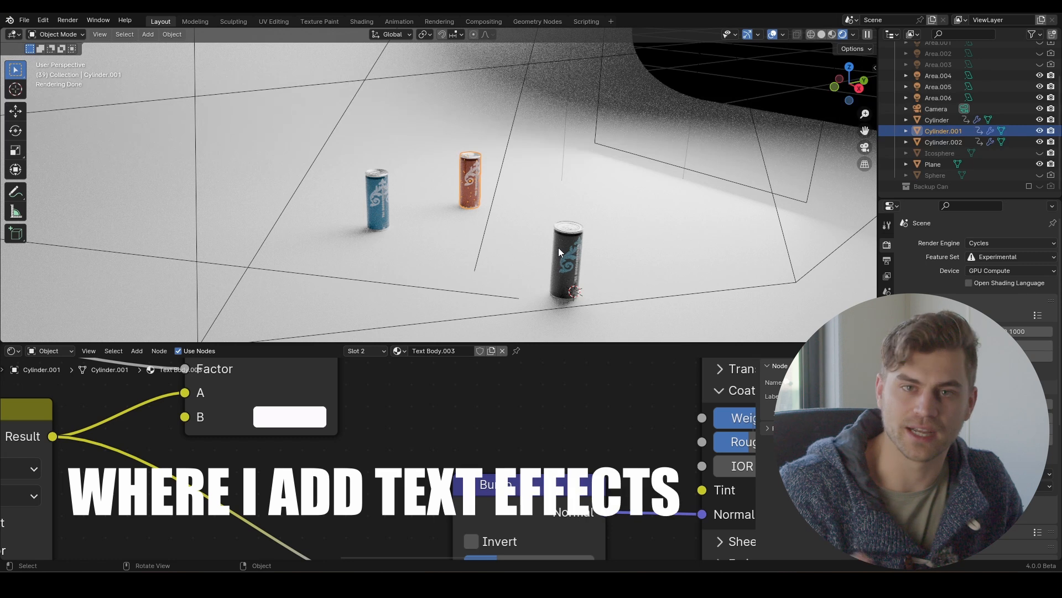
View the scene through the camera and unlock all transform animation channels of the black can in the Graph Editor
key(ctrl+alt+KP_0)
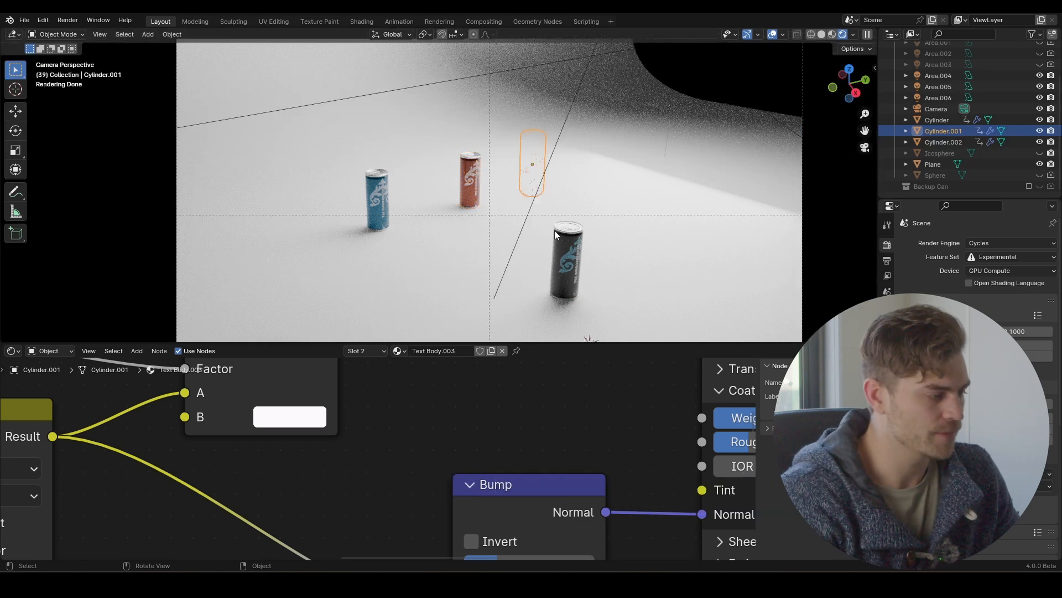
scroll(539, 221, up, 1)
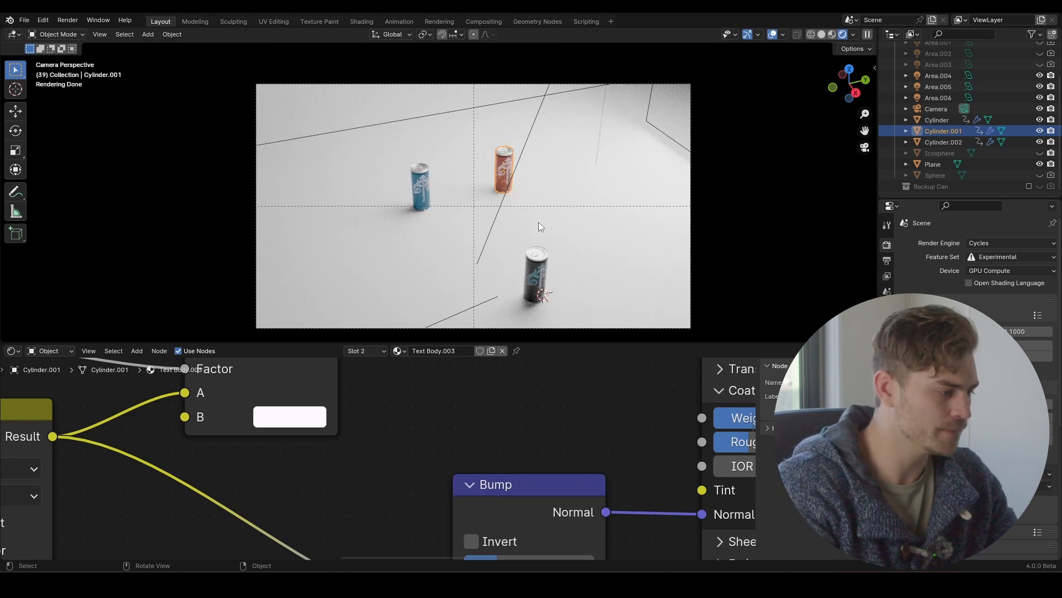
click(543, 278)
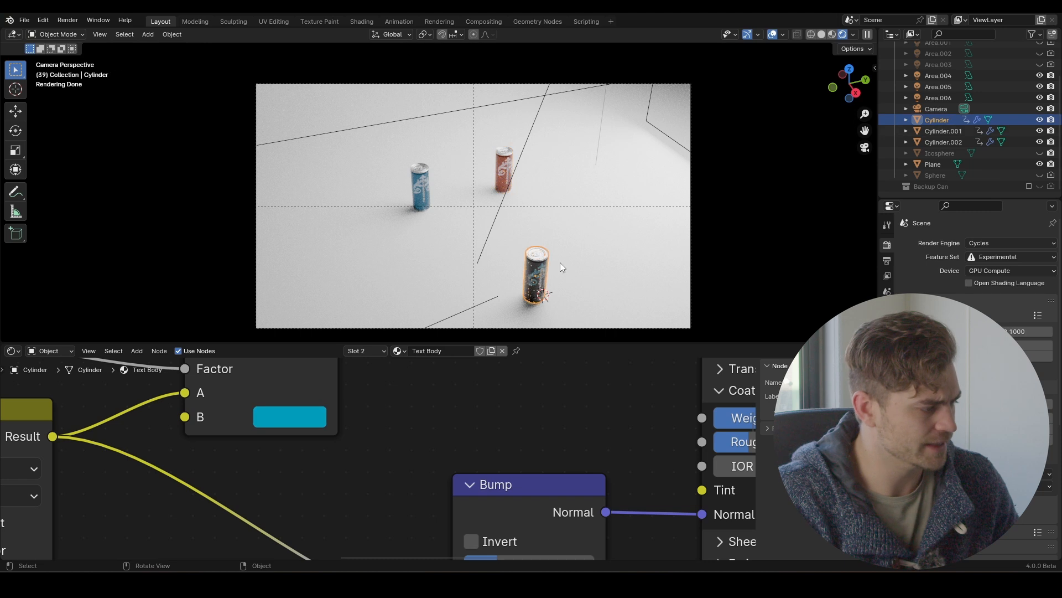
click(49, 351)
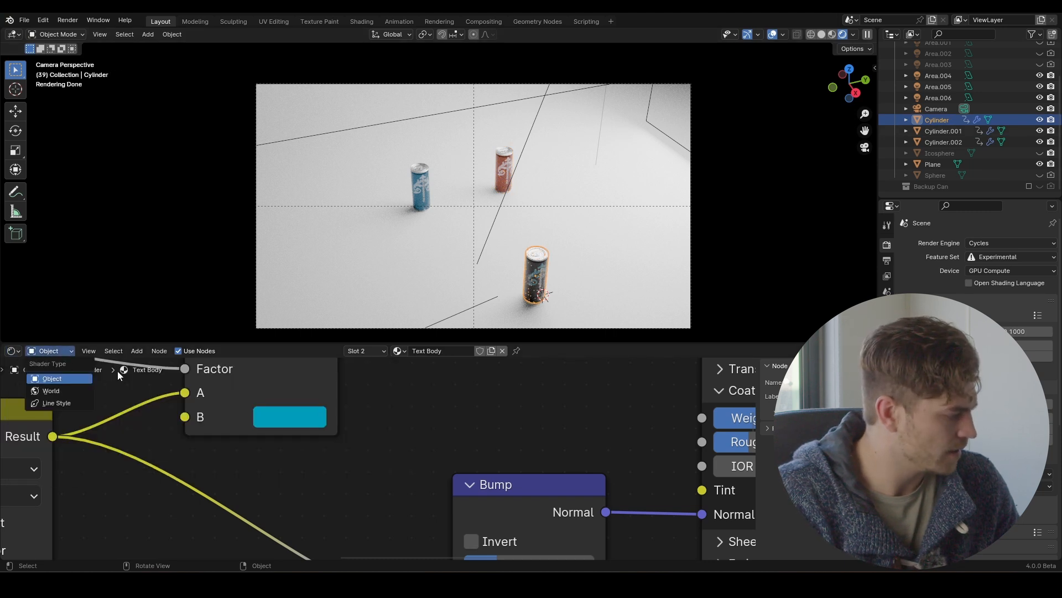
click(12, 351)
click(178, 405)
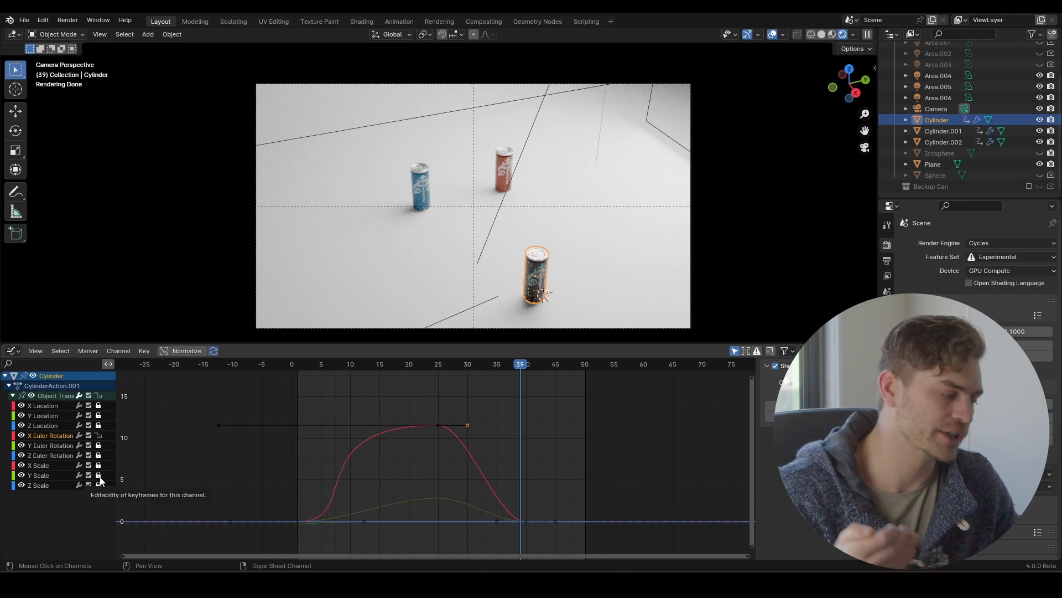
click(98, 397)
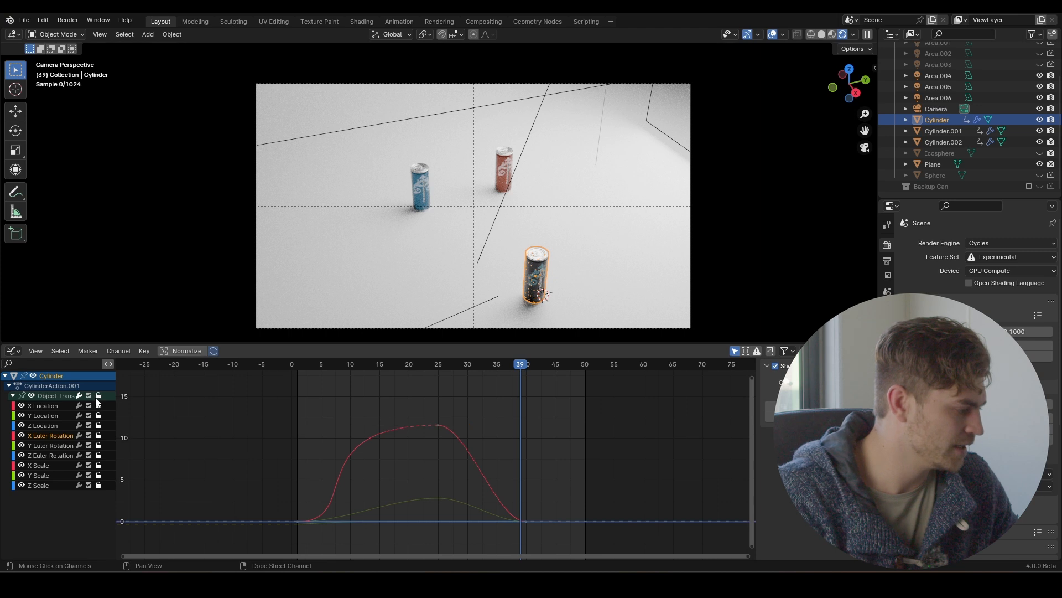
click(98, 396)
Switch to the Timeline and delete all keyframes of the black can
click(19, 352)
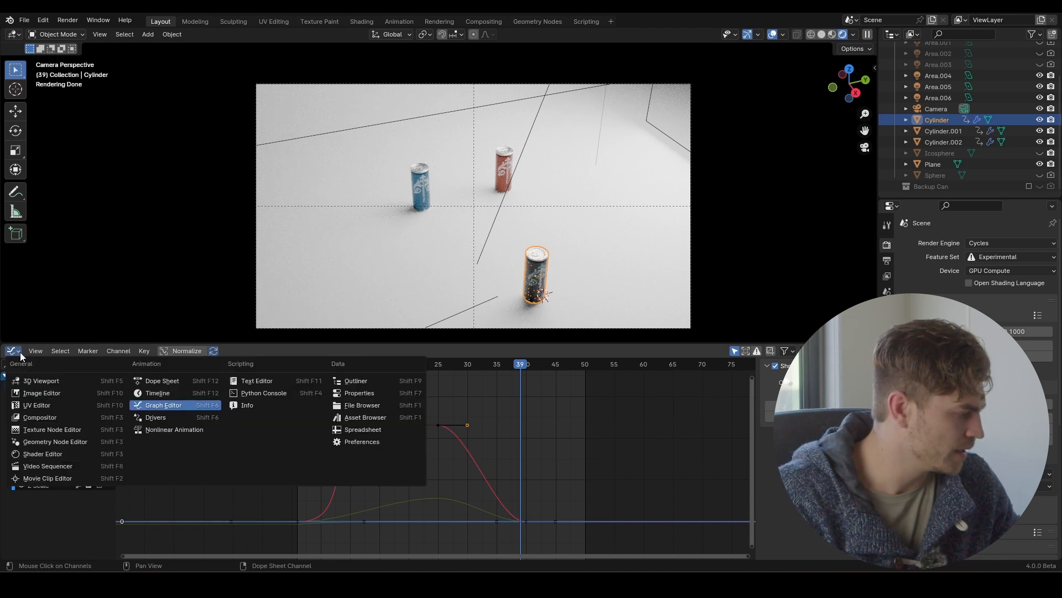
click(20, 352)
click(19, 351)
click(19, 351)
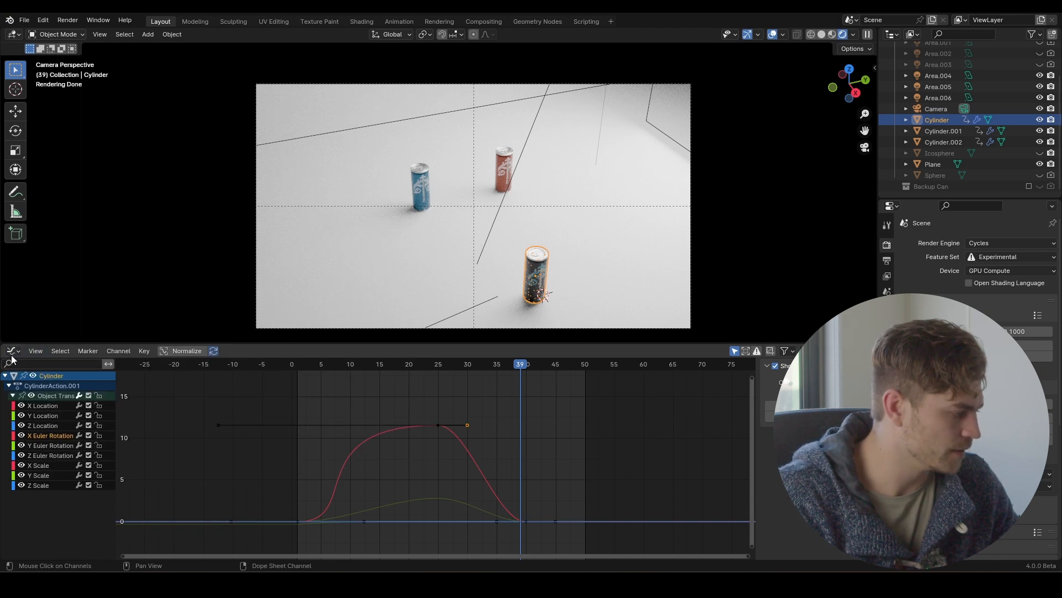
click(16, 351)
click(183, 394)
drag(520, 413, 213, 373)
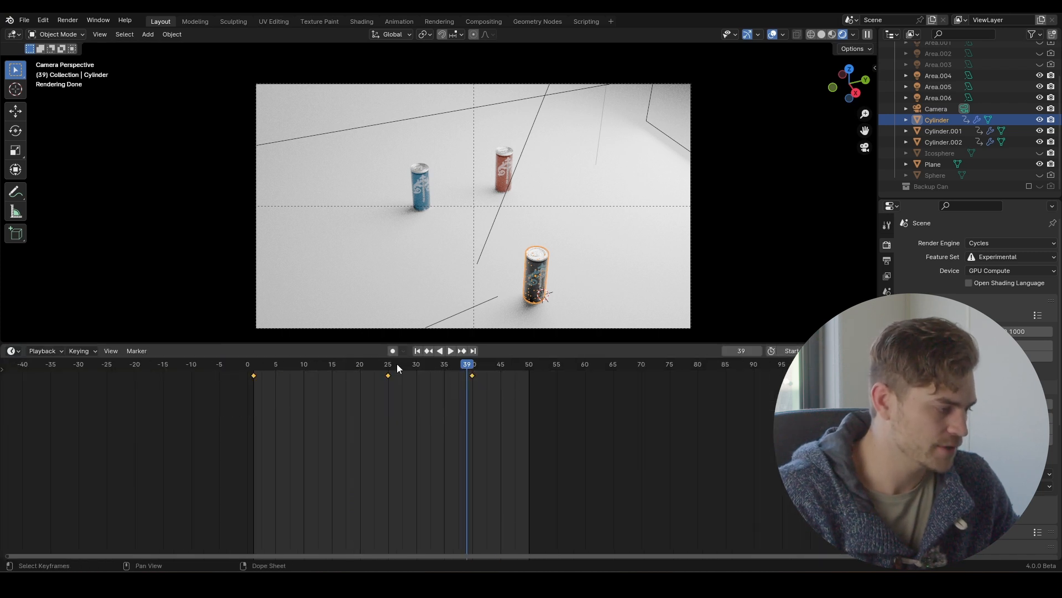
click(474, 365)
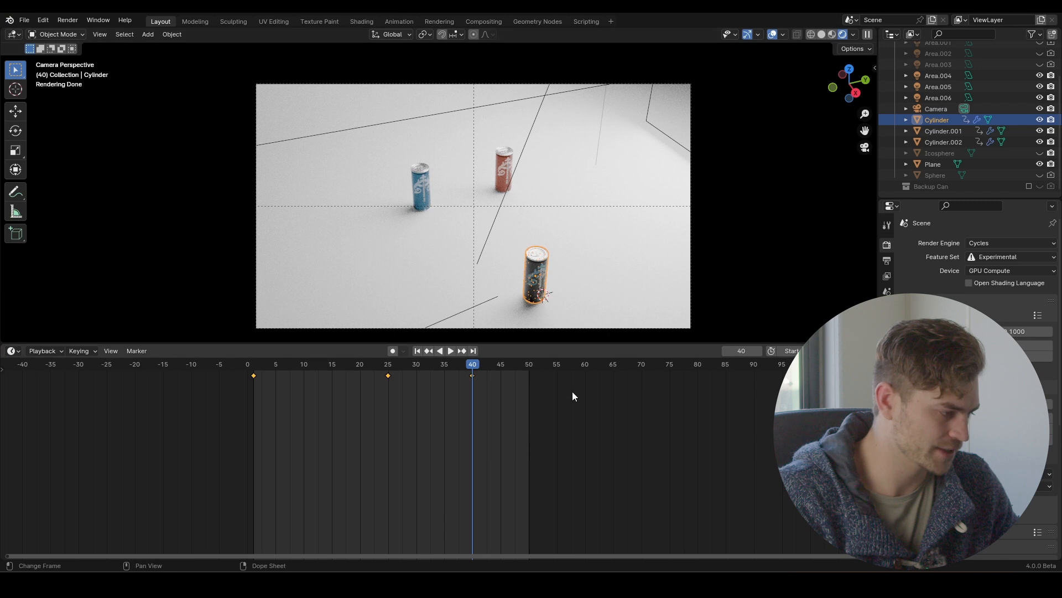
drag(622, 423, 217, 377)
key(x)
click(204, 372)
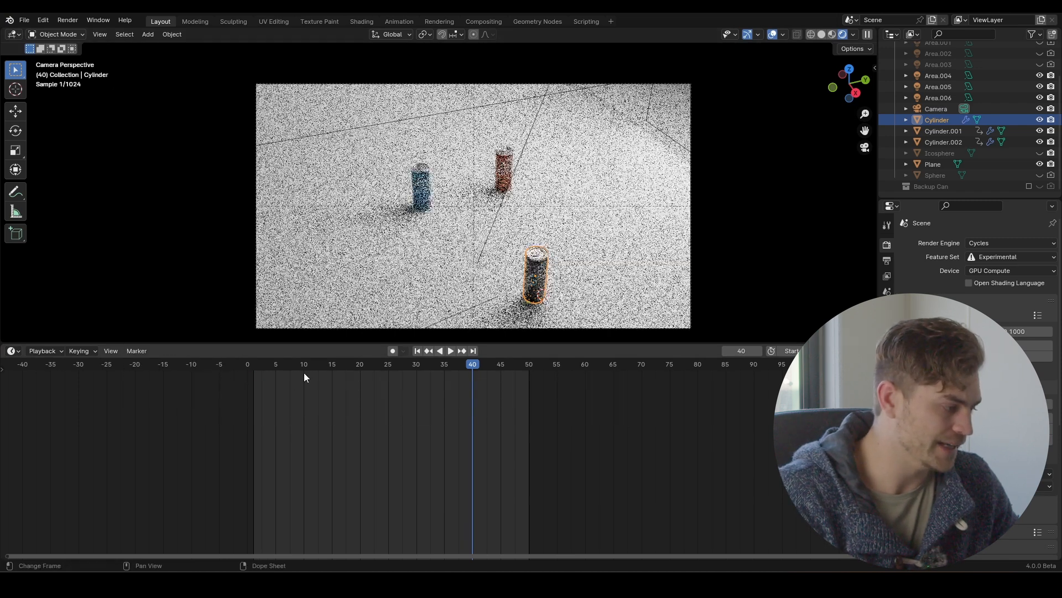
Unlock the blue can's animation channels, delete all keyframes of the blue and red cans, and save the file
click(422, 185)
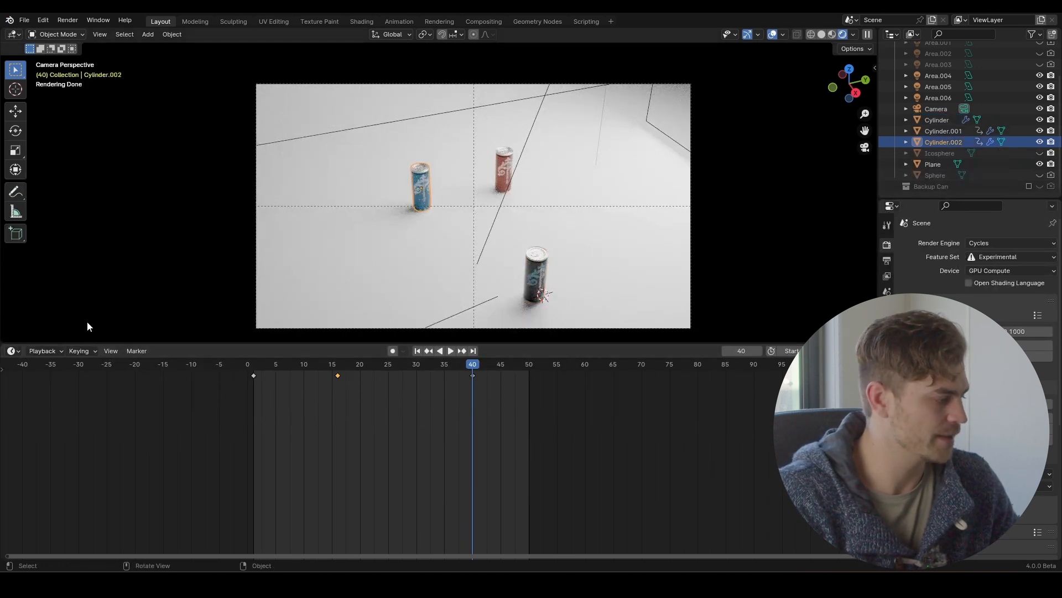
click(12, 351)
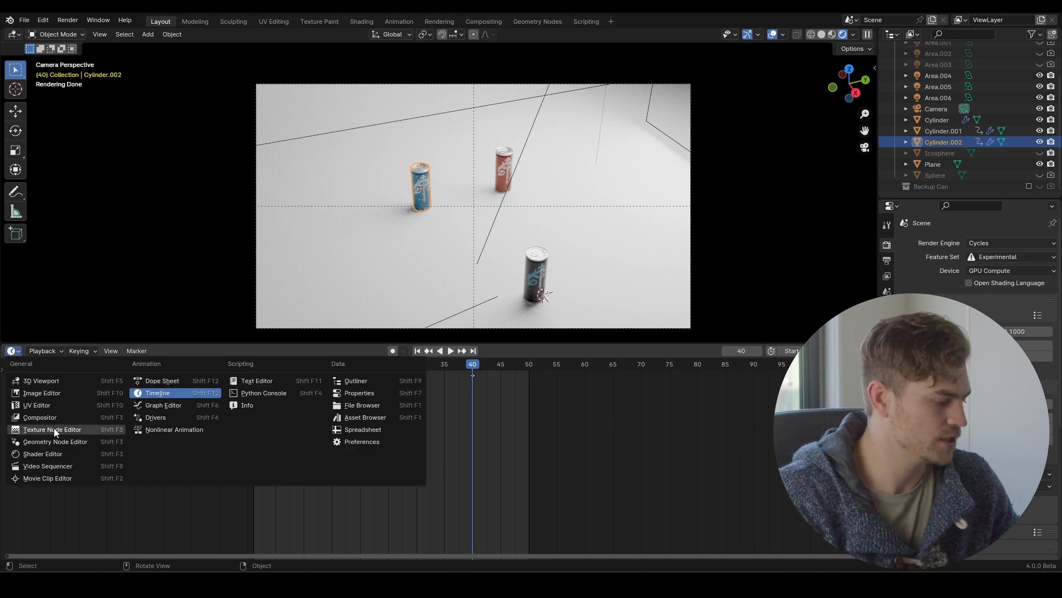
click(167, 406)
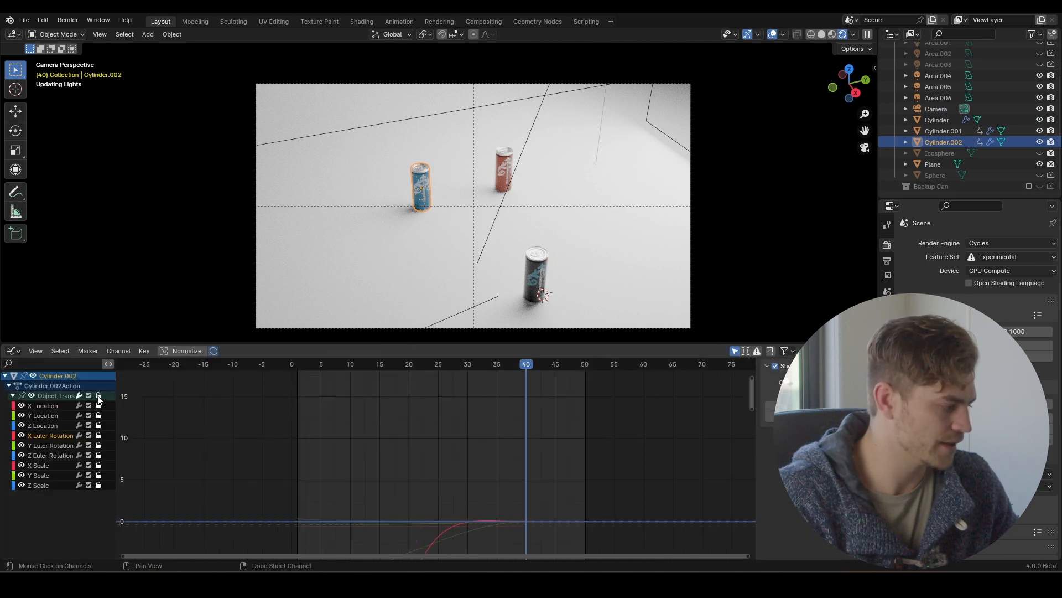
click(13, 350)
click(166, 393)
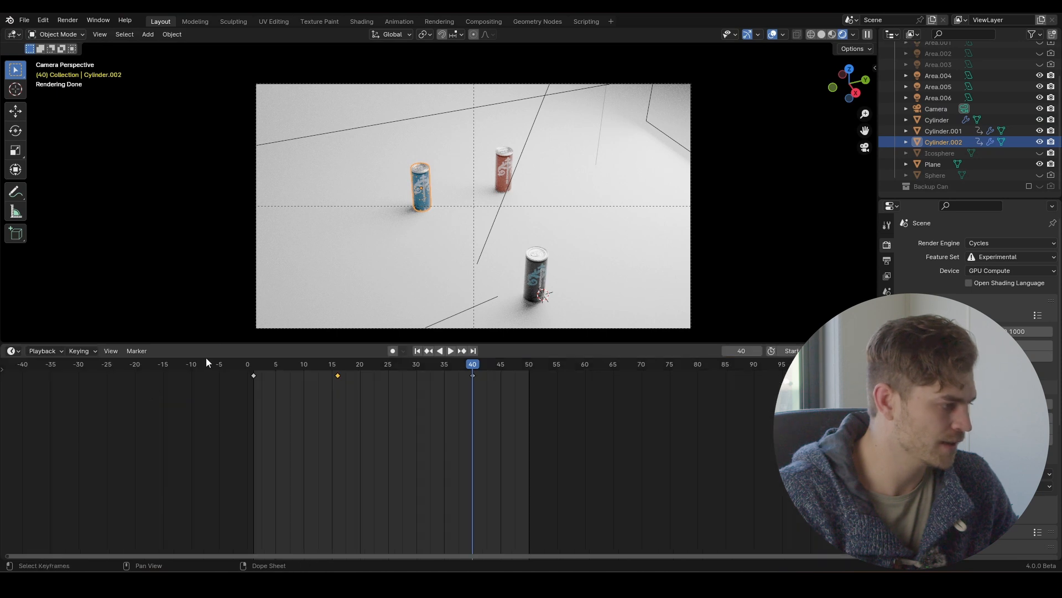
drag(543, 412, 204, 368)
key(x)
click(204, 368)
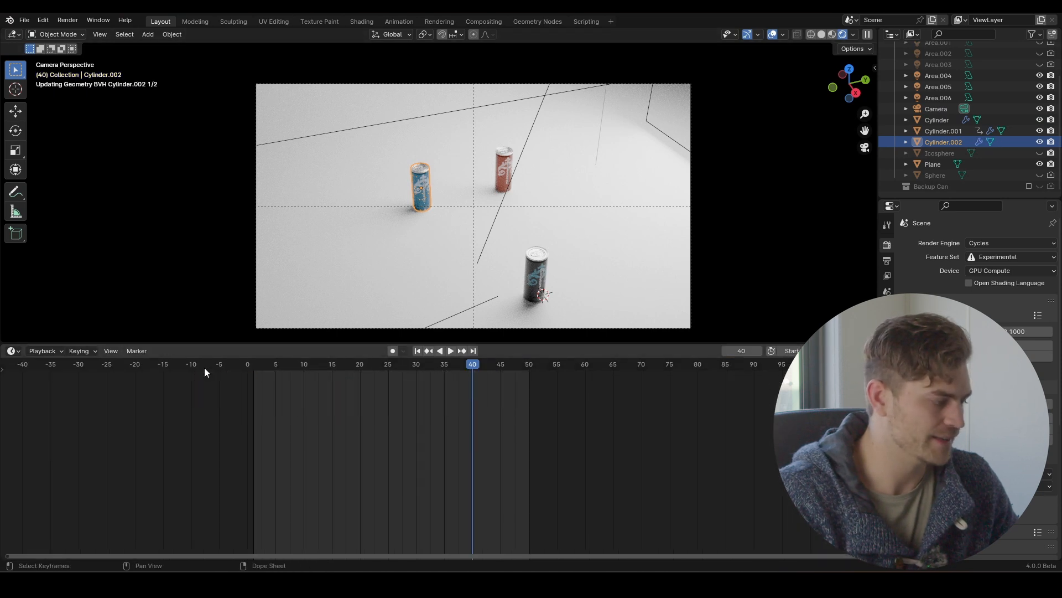
click(509, 155)
key(ctrl+s)
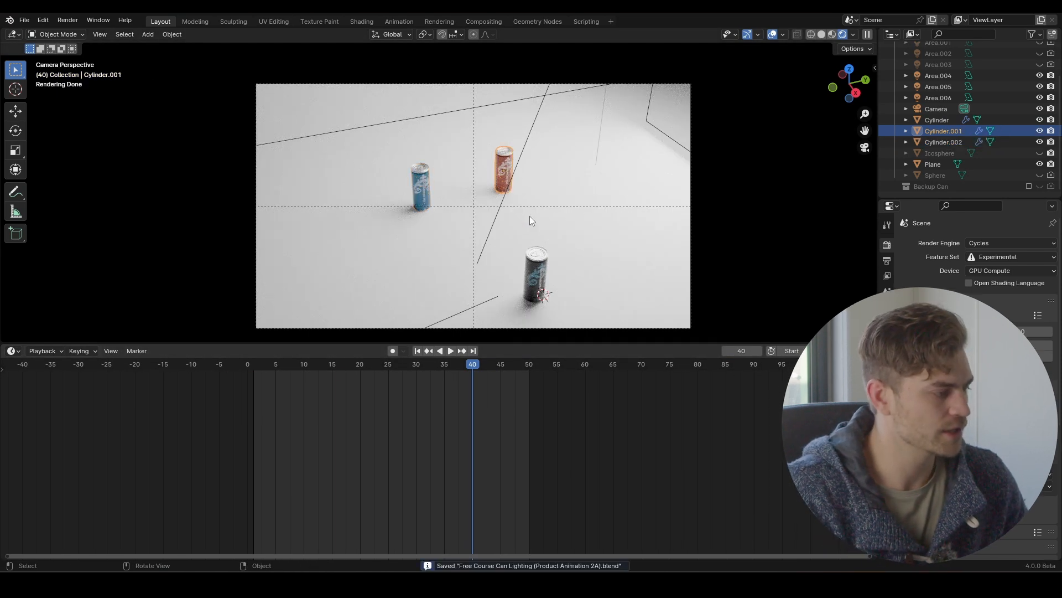
Move the black can toward the middle of the frame, about -0.159 m in X, -0.182 m in Y and 0.115 m in Z
scroll(531, 222, down, 1)
click(528, 263)
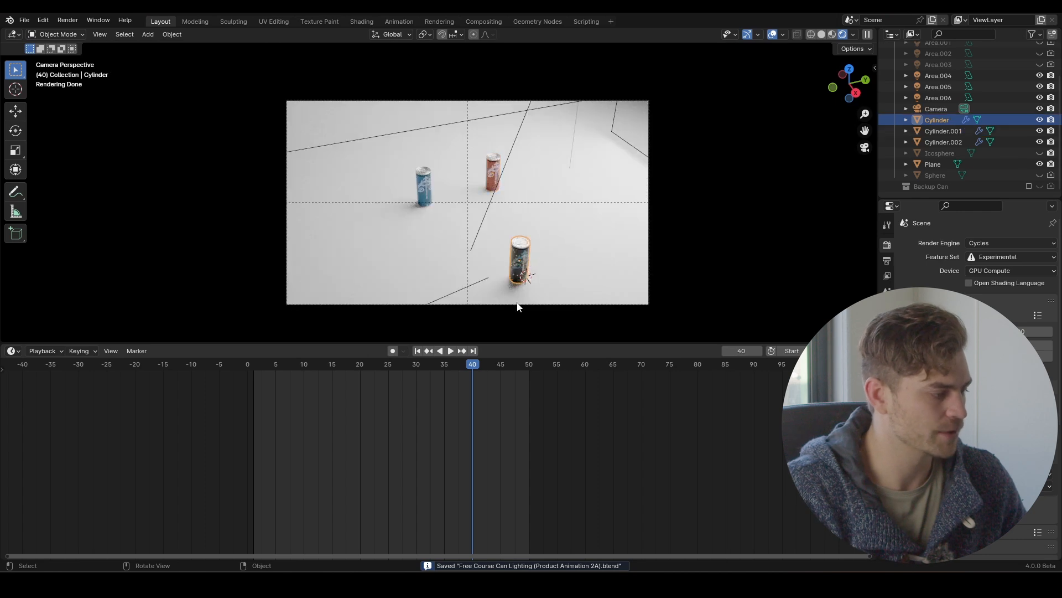
key(g)
click(509, 282)
key(g)
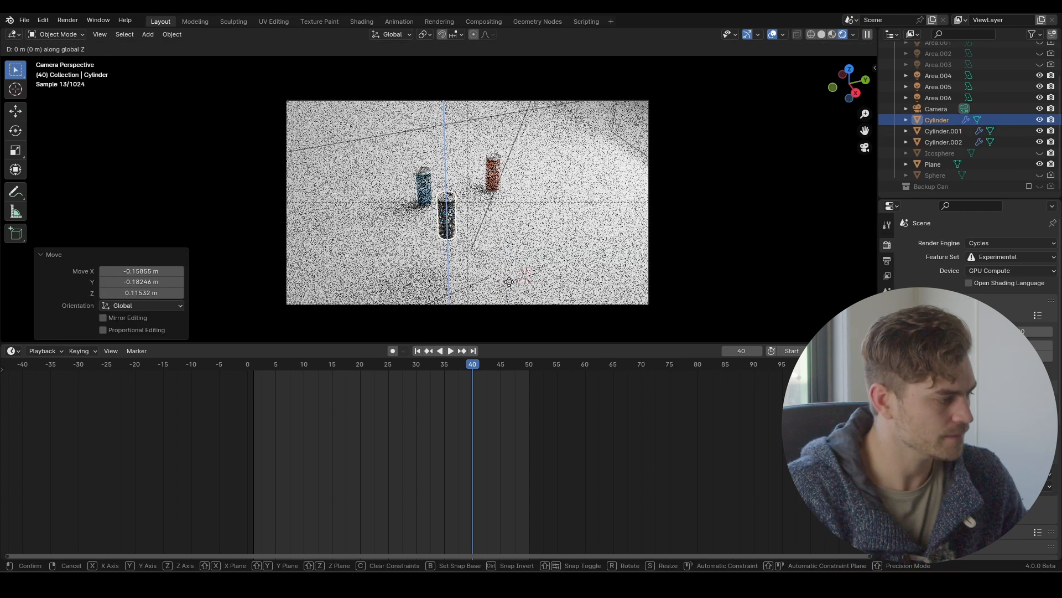
key(x)
key(Escape)
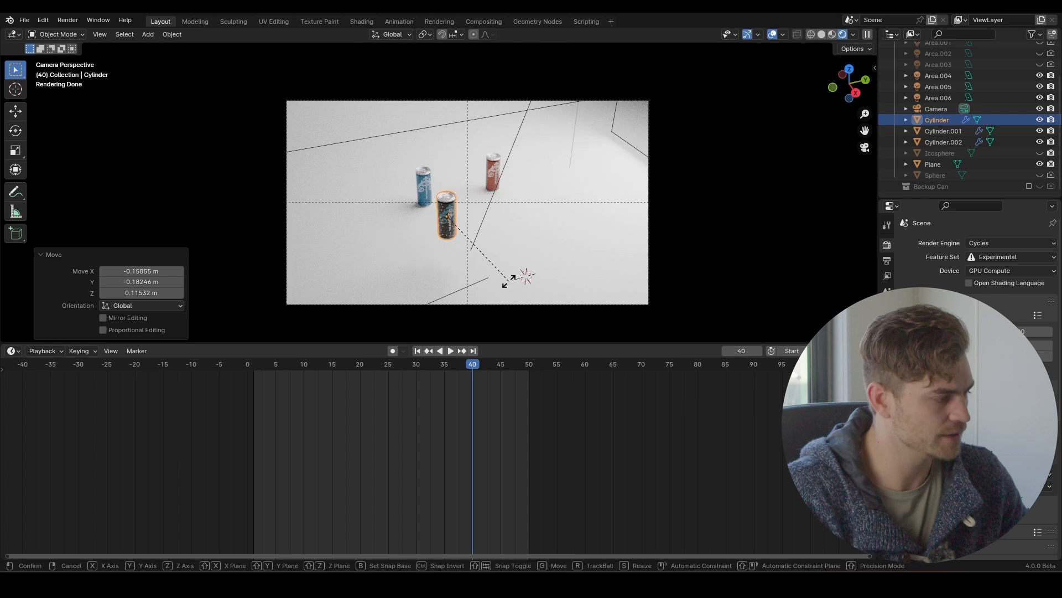
Rotate the black can about 28.9° around the global X axis and about -33.7° around the global Y axis
key(r)
key(x)
click(531, 235)
key(r)
key(y)
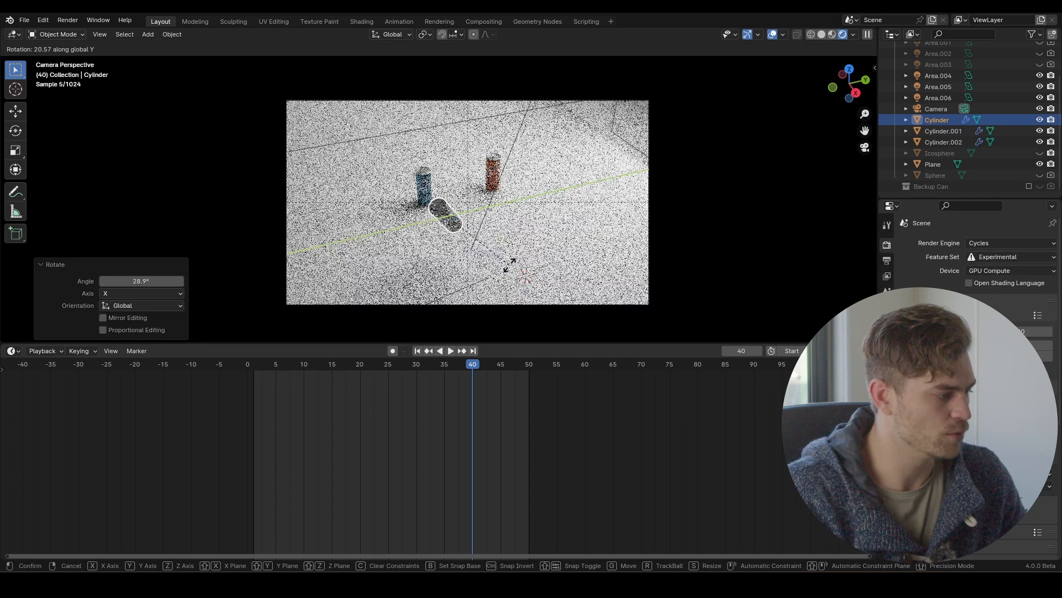
click(537, 224)
Slide the tilted black can about -0.063 m along its local Z axis and bring it closer to the camera along global X
key(g)
key(z)
key(z)
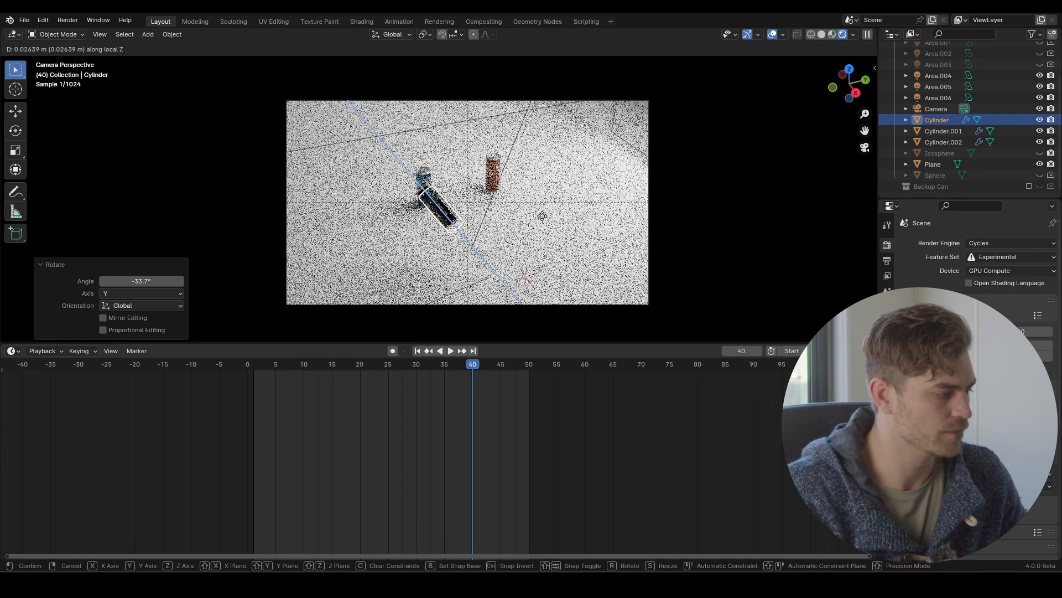
click(548, 233)
key(g)
key(y)
key(x)
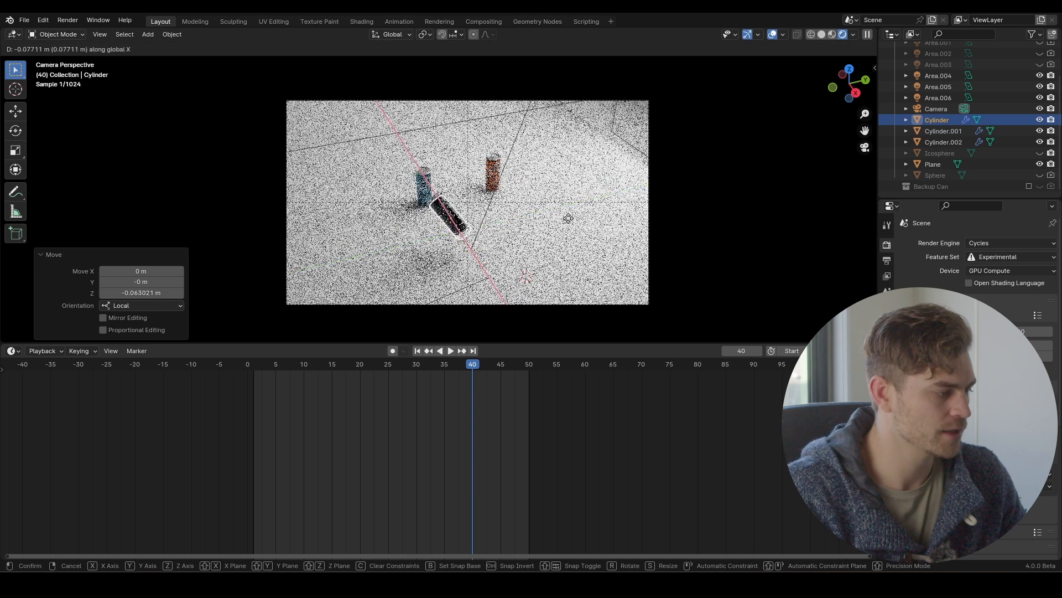
click(617, 307)
Raise the black can in the frame and bring it closer to the camera along X, finishing with a shift of about 0.299 m
key(g)
click(527, 127)
key(g)
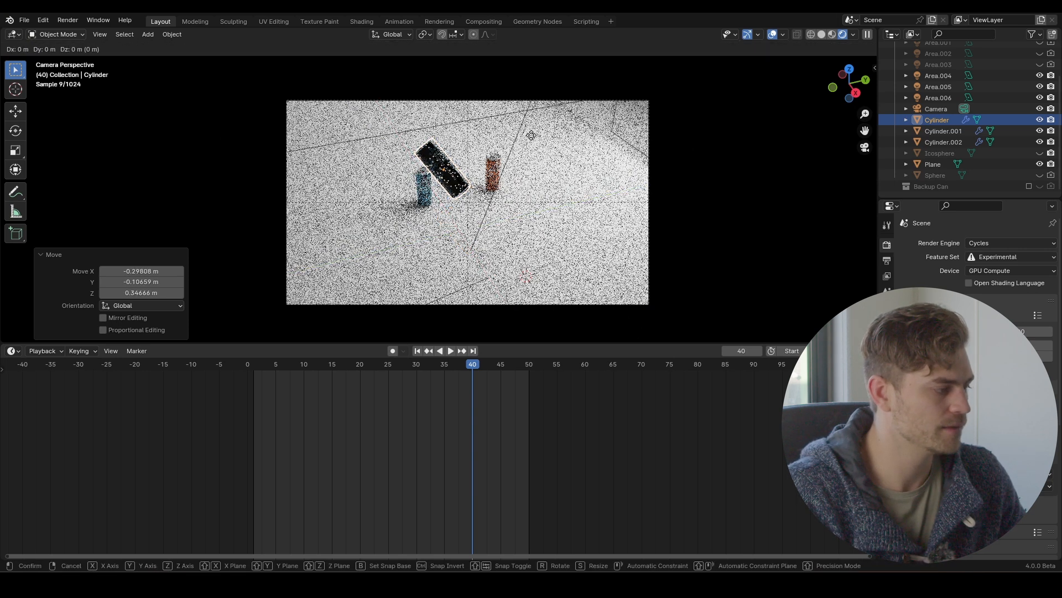
key(x)
click(614, 271)
key(g)
click(518, 135)
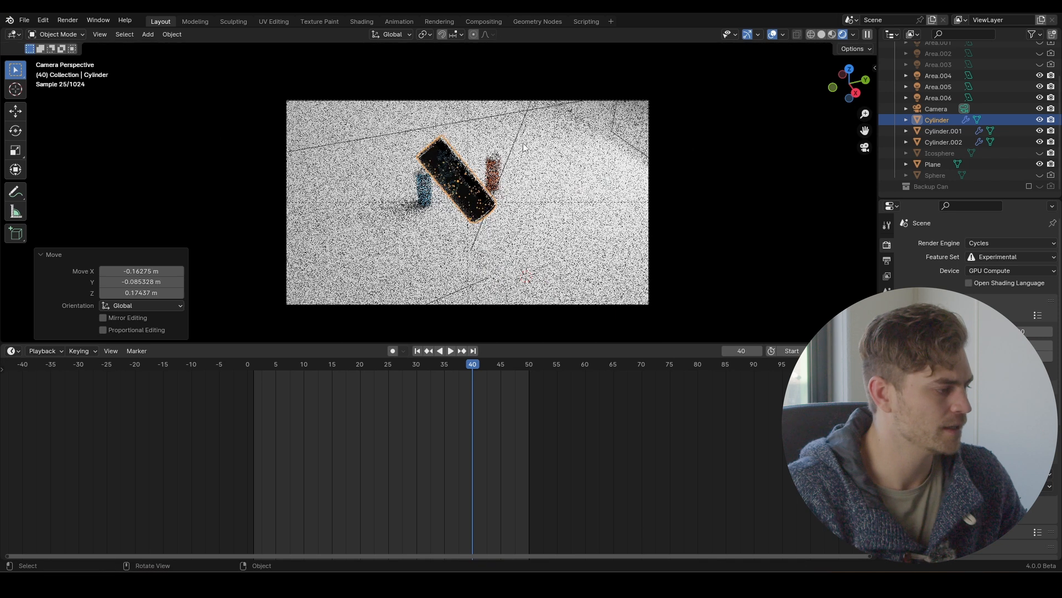
key(g)
key(x)
click(599, 263)
Bring the black can another 0.193 m or so forward along X and recentre it so it spans the camera frame diagonally
key(g)
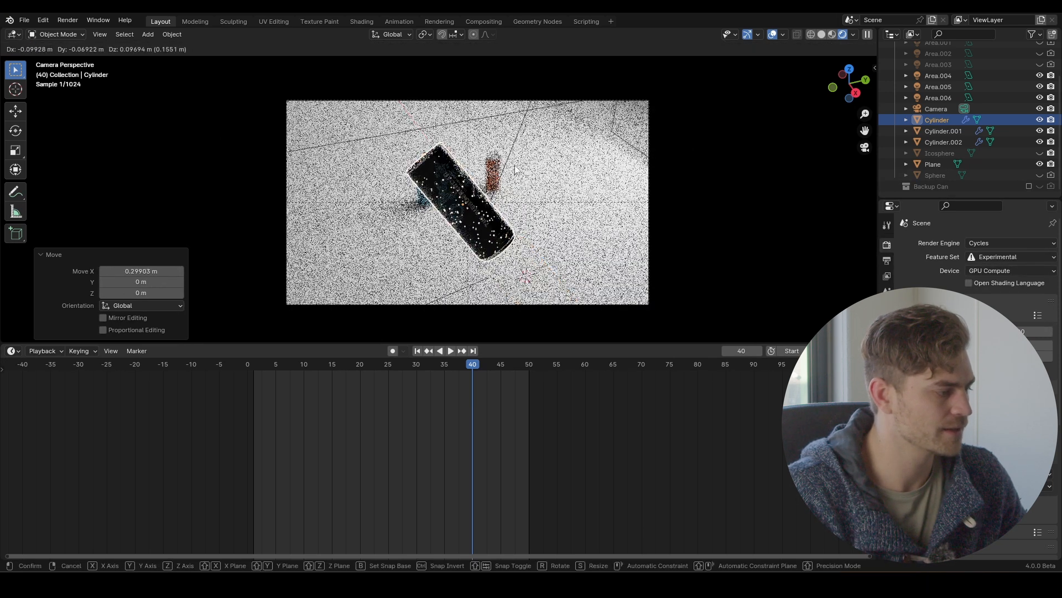
click(532, 190)
key(g)
key(x)
click(572, 256)
key(g)
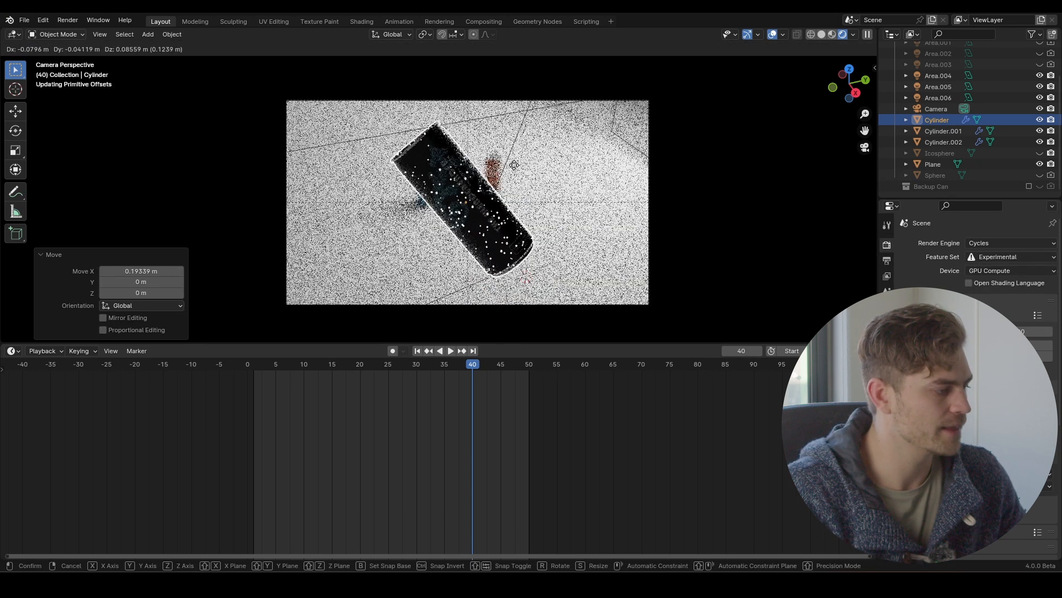
click(500, 222)
scroll(526, 166, up, 2)
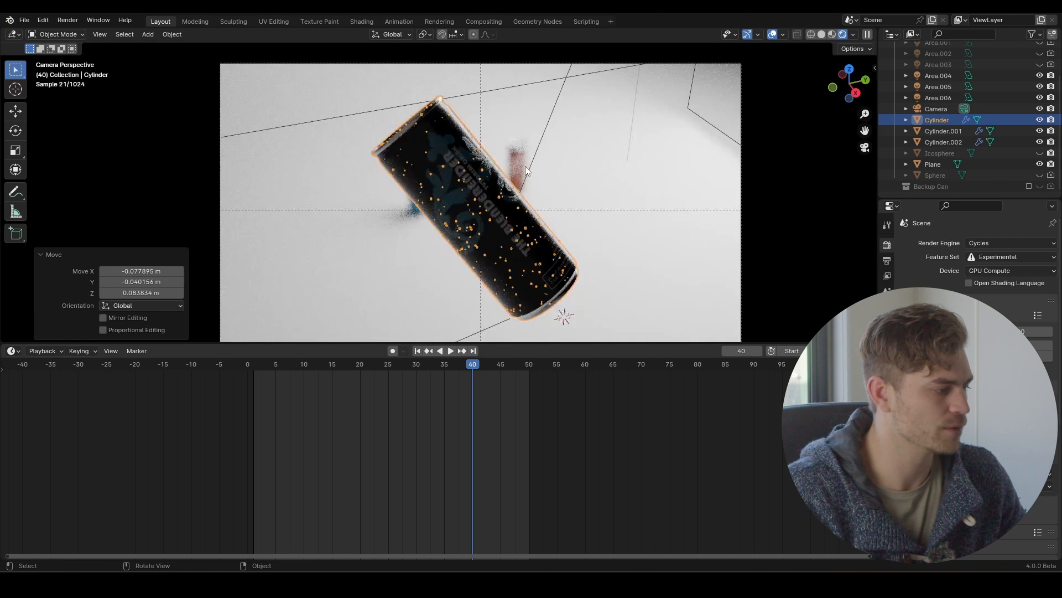
scroll(528, 168, down, 1)
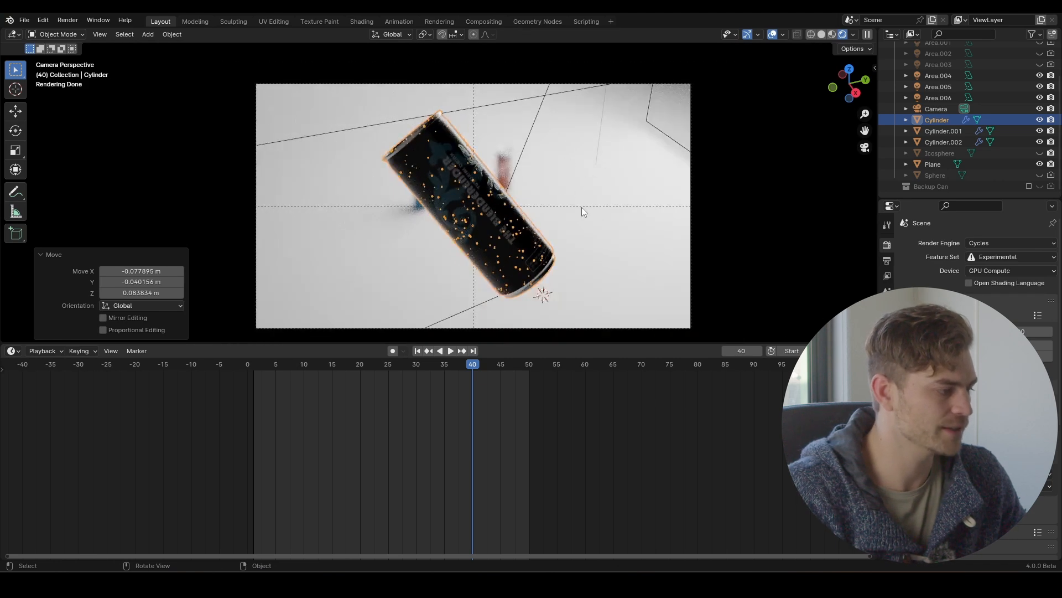
Duplicate the area light Area.005 and offset the copy about 1.18 m in X, -0.39 m in Y and 0.76 m in Z
middle_drag(582, 207, 559, 217)
scroll(504, 219, down, 6)
click(508, 222)
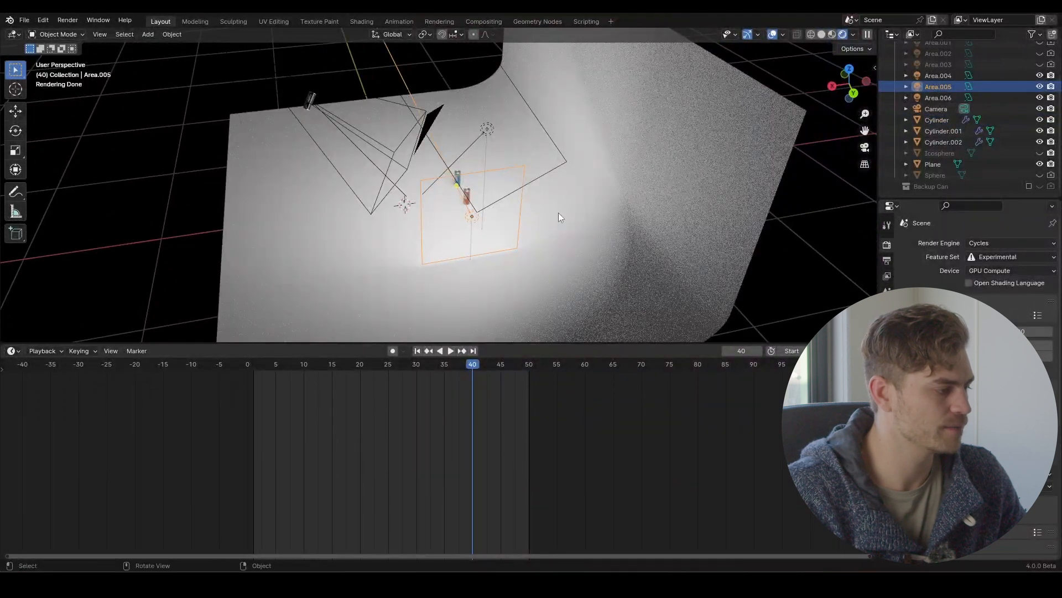
key(KP_0)
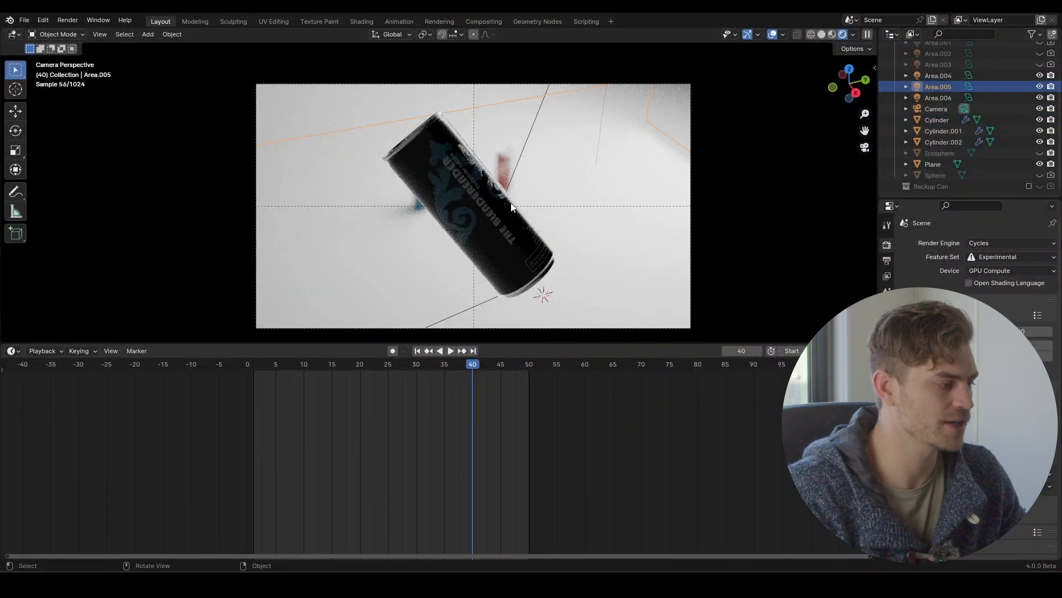
middle_drag(640, 153, 609, 166)
scroll(451, 172, down, 5)
middle_drag(486, 169, 534, 201)
key(shift+d)
click(408, 104)
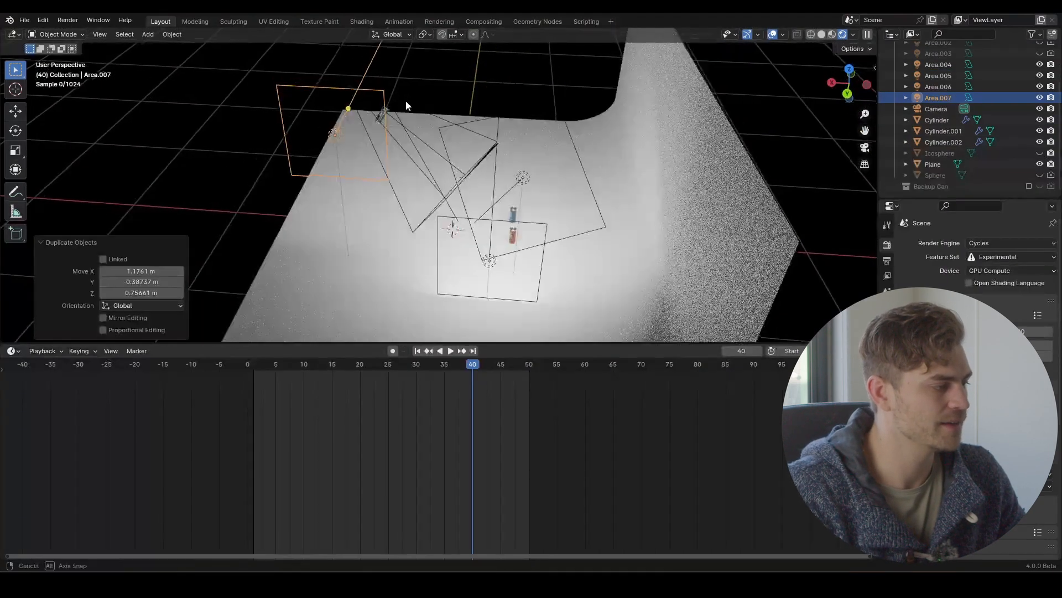
Toggle the duplicated area light off and on in camera view to compare its effect on the black can
key(KP_0)
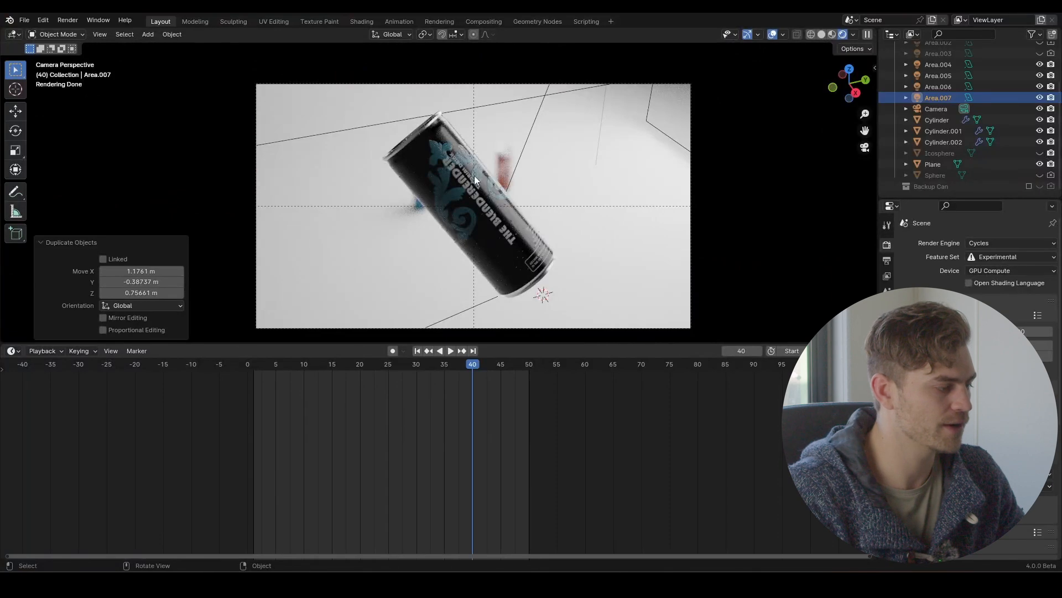
click(1041, 99)
click(1041, 99)
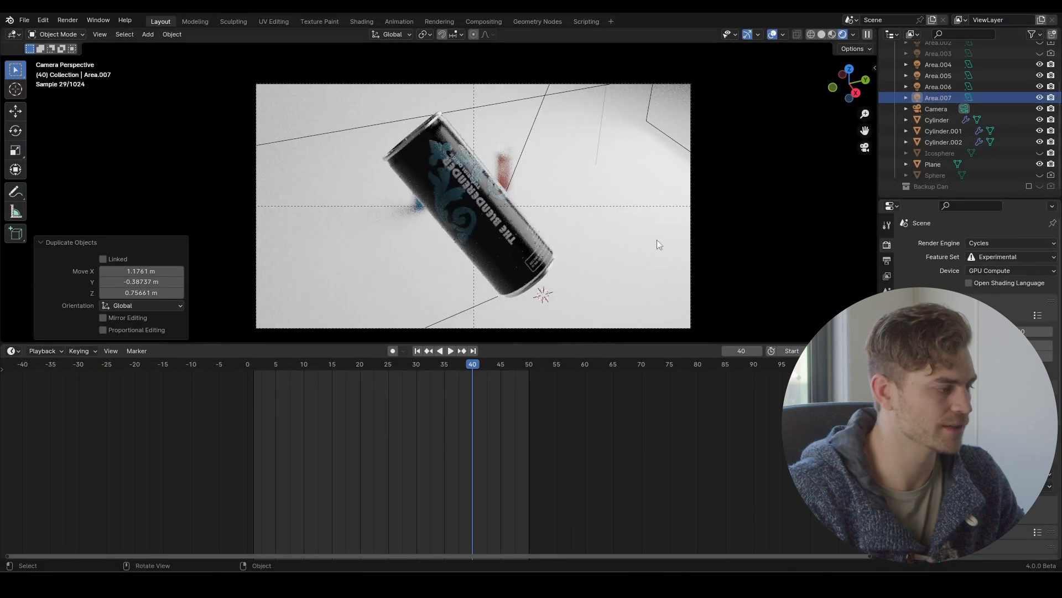
Duplicate an area light again and offset the copy about 0.51 m in X, -0.89 m in Y and 1.43 m in Z
middle_drag(476, 195, 642, 93)
click(642, 93)
key(shift+d)
middle_drag(640, 226, 468, 52)
click(468, 52)
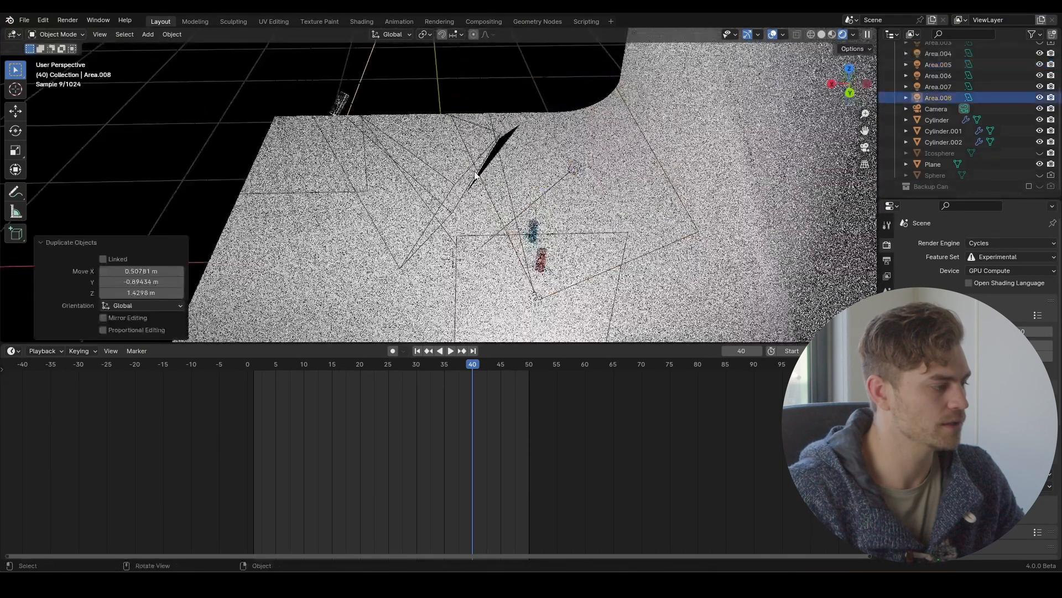
Toggle the light Area.008 off and on in camera view to compare its effect on the black can, and save the file
key(KP_0)
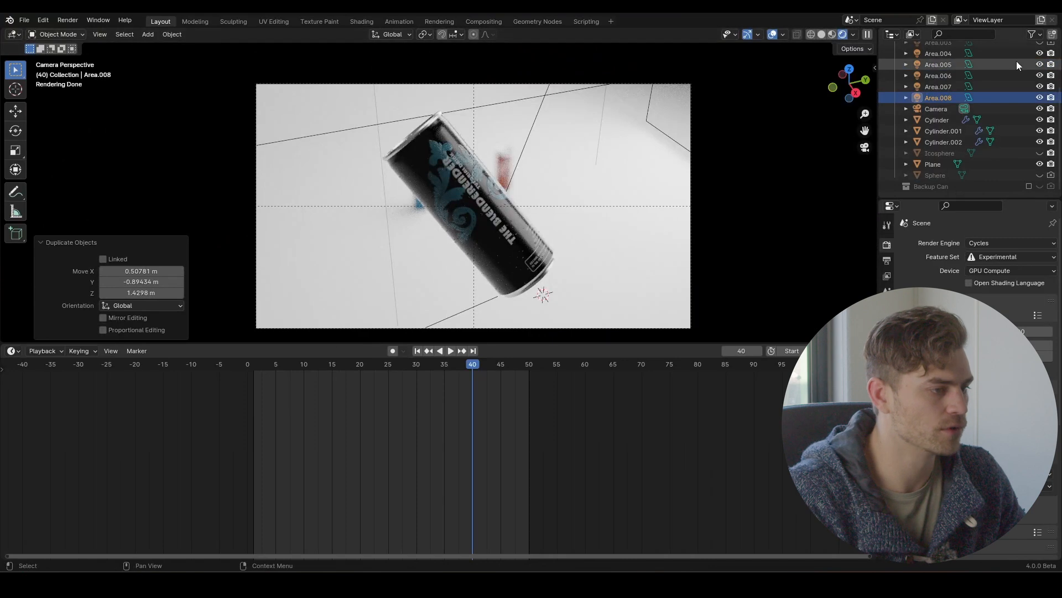
click(1040, 99)
click(1039, 98)
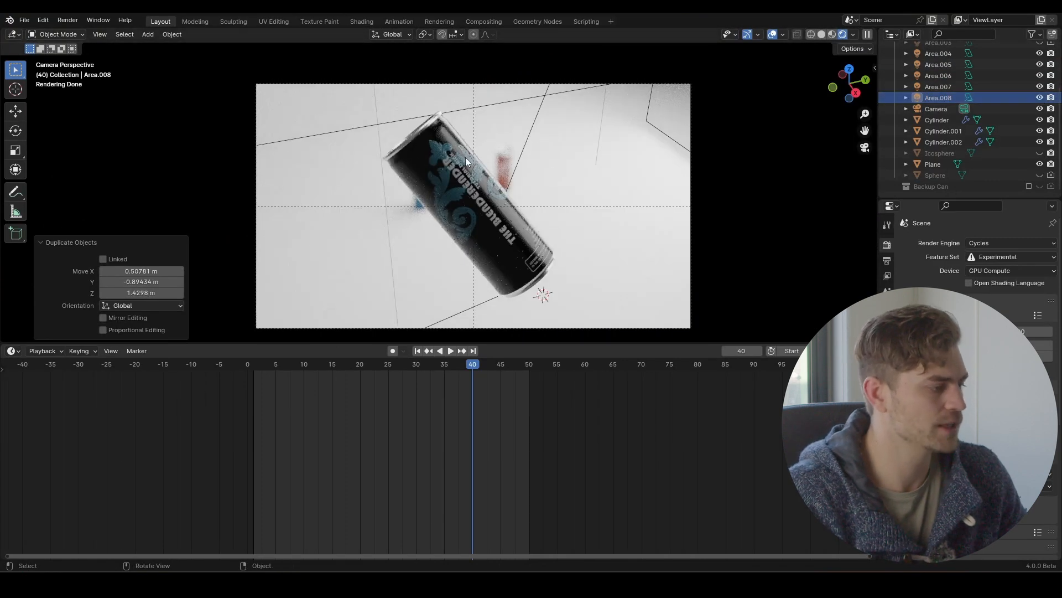
key(ctrl+s)
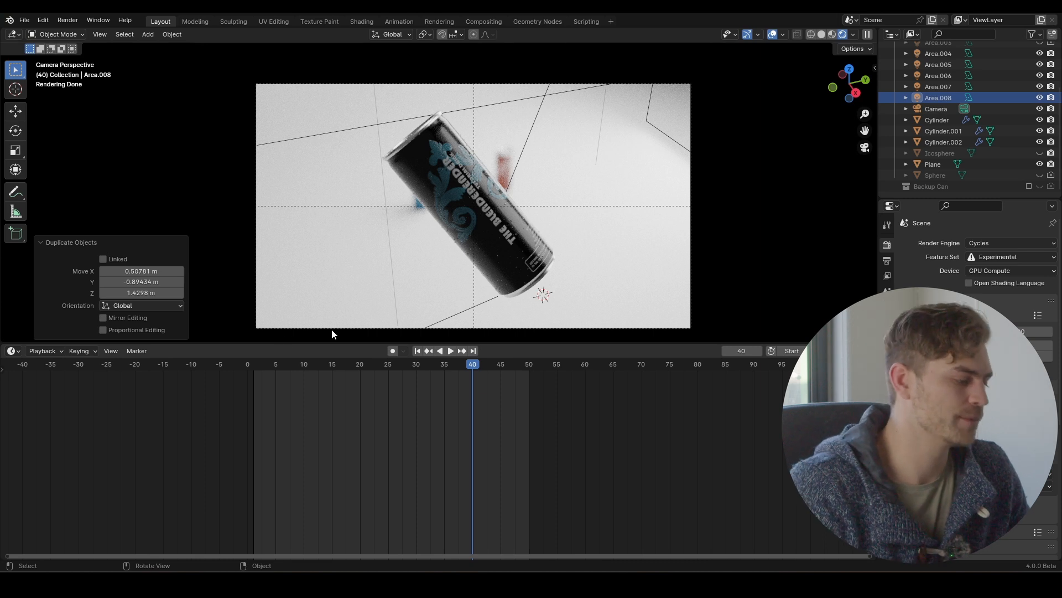
Insert a Location, Rotation & Scale keyframe for the black can at frame 15
drag(274, 363, 334, 368)
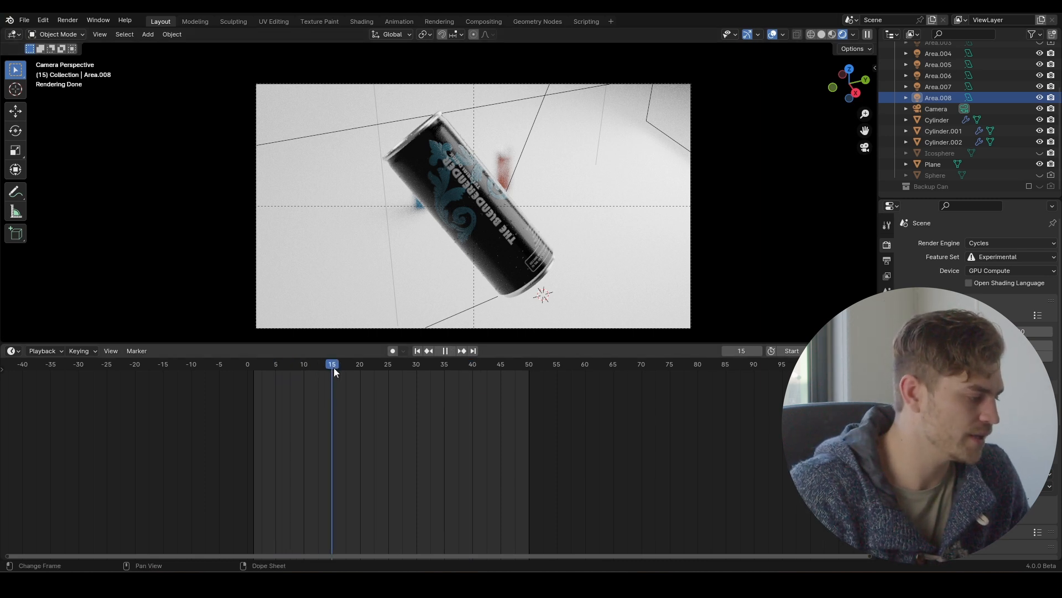
click(496, 230)
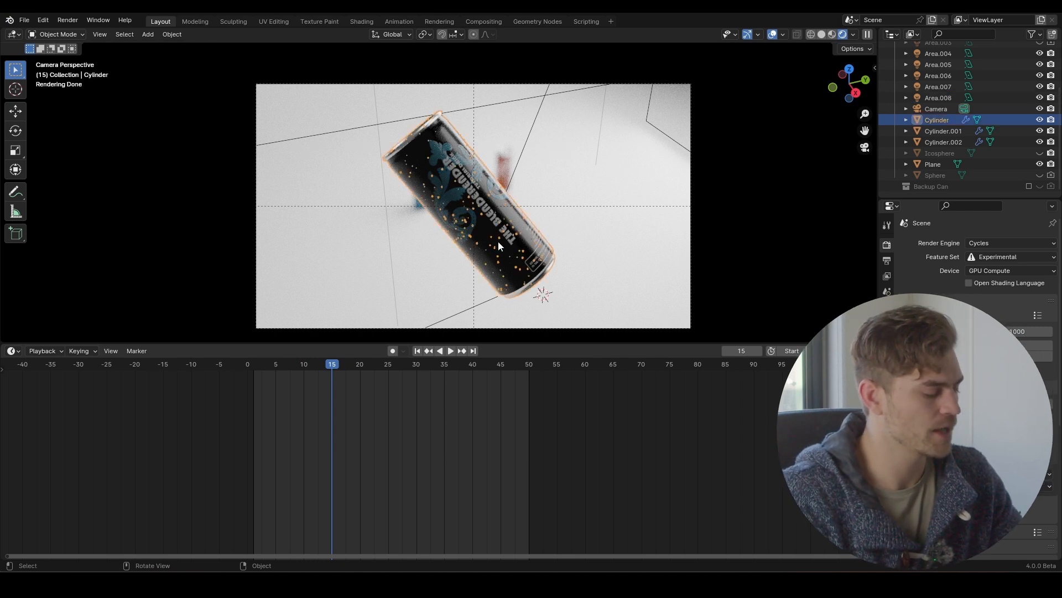
key(i)
click(465, 290)
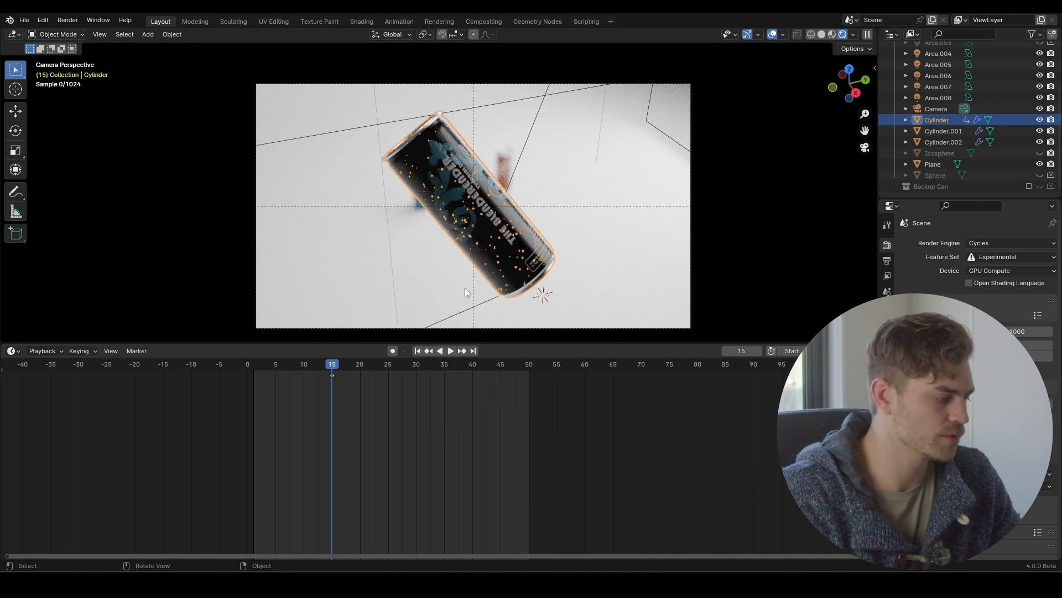
At frame 1, scale the black can to 0 and insert a Location, Rotation & Scale keyframe
click(244, 362)
key(space)
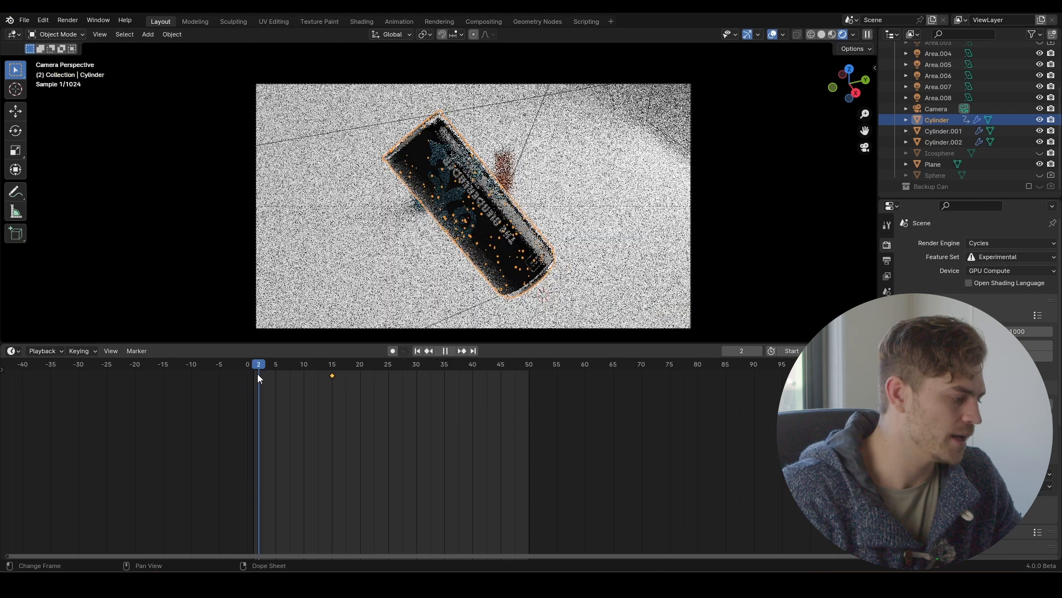
click(254, 374)
drag(257, 364, 254, 365)
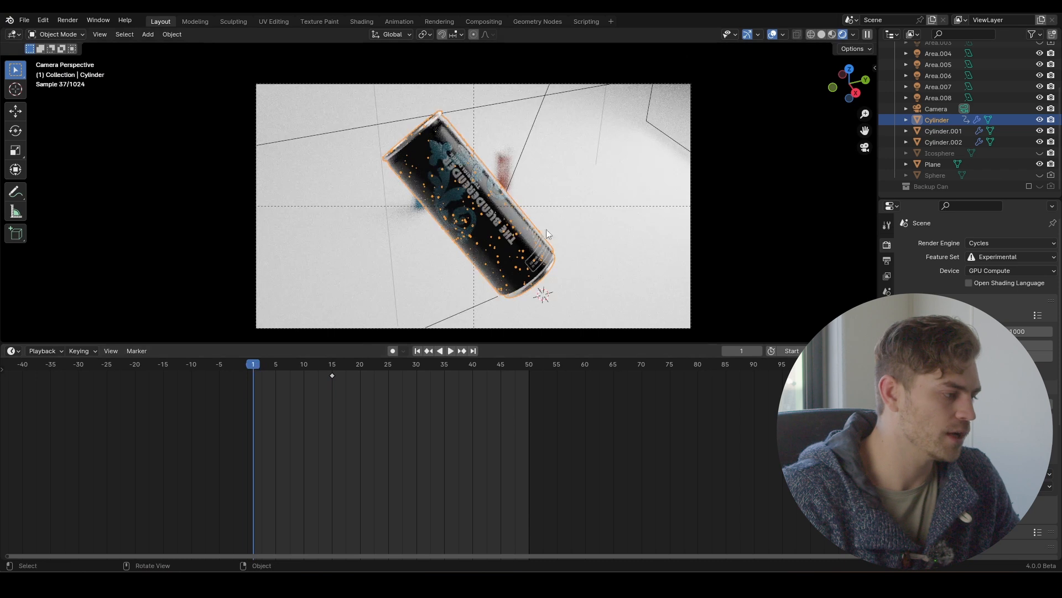
key(s)
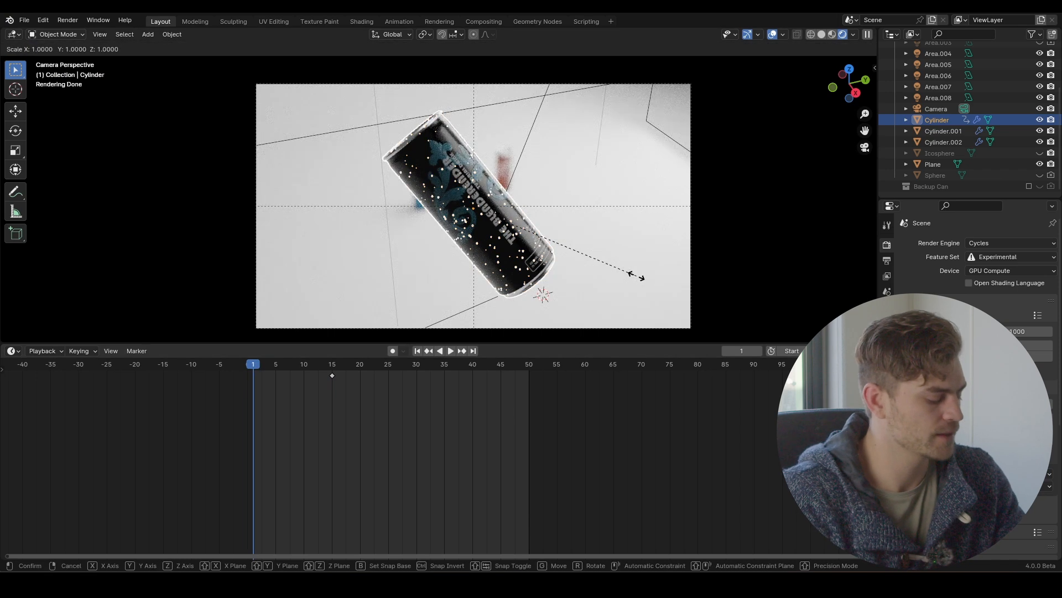
key(0)
key(Return)
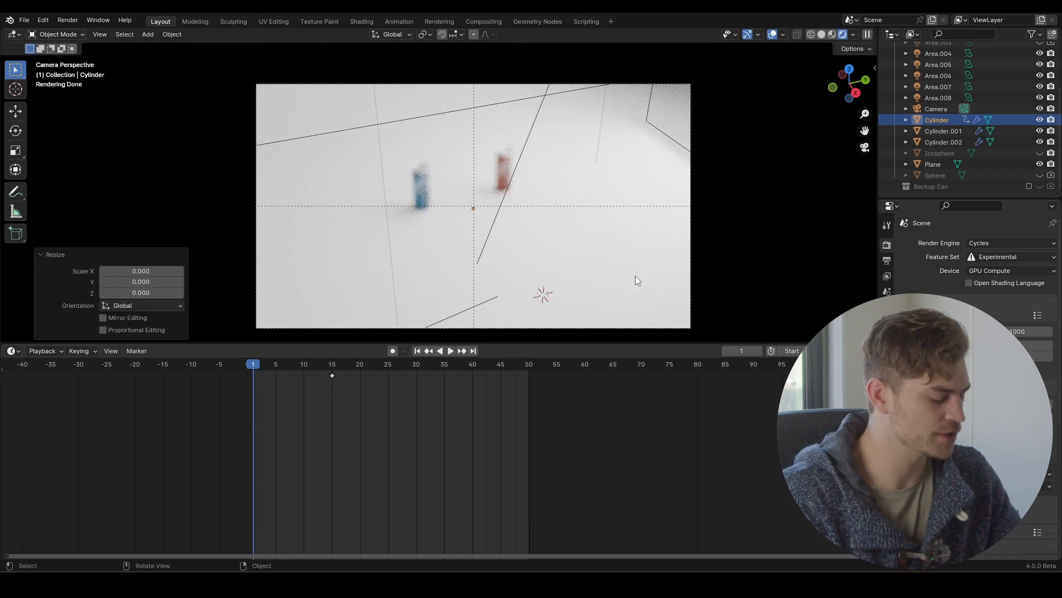
key(i)
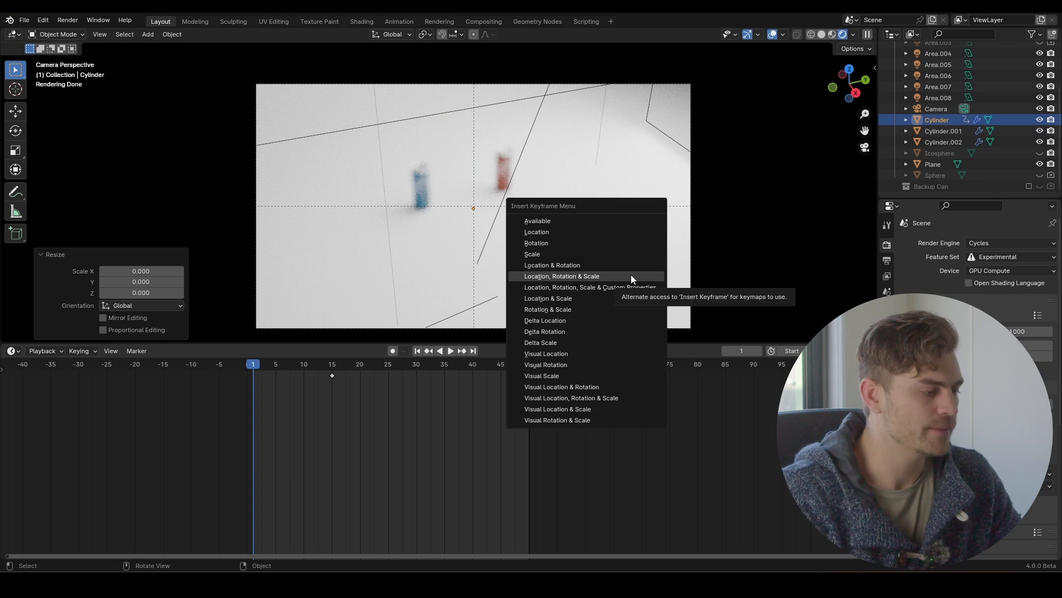
click(597, 276)
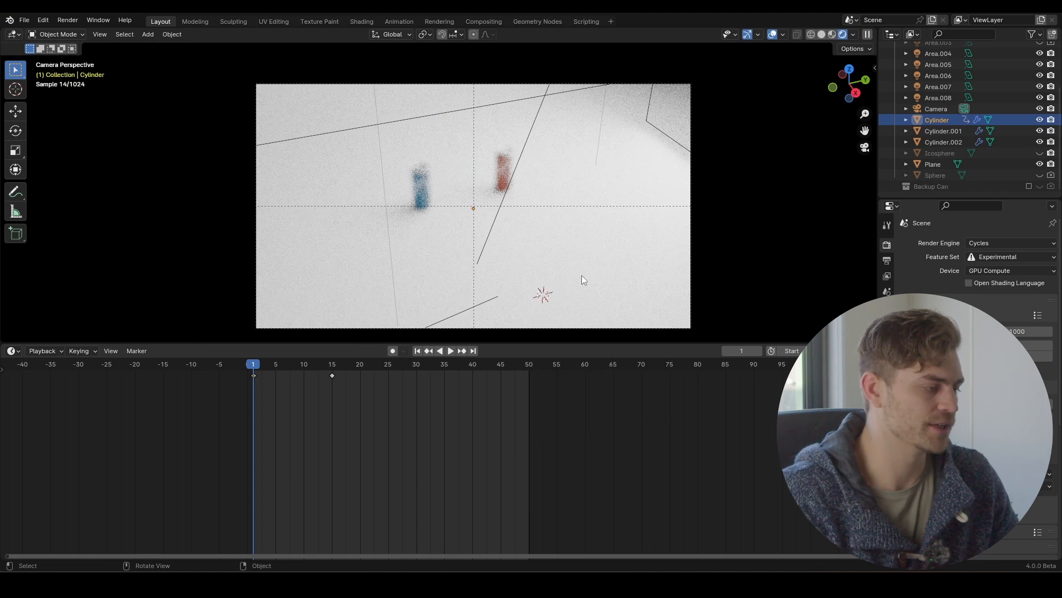
Scrub and play the black can's scale-up animation from the first frames, and save the file
key(space)
click(268, 367)
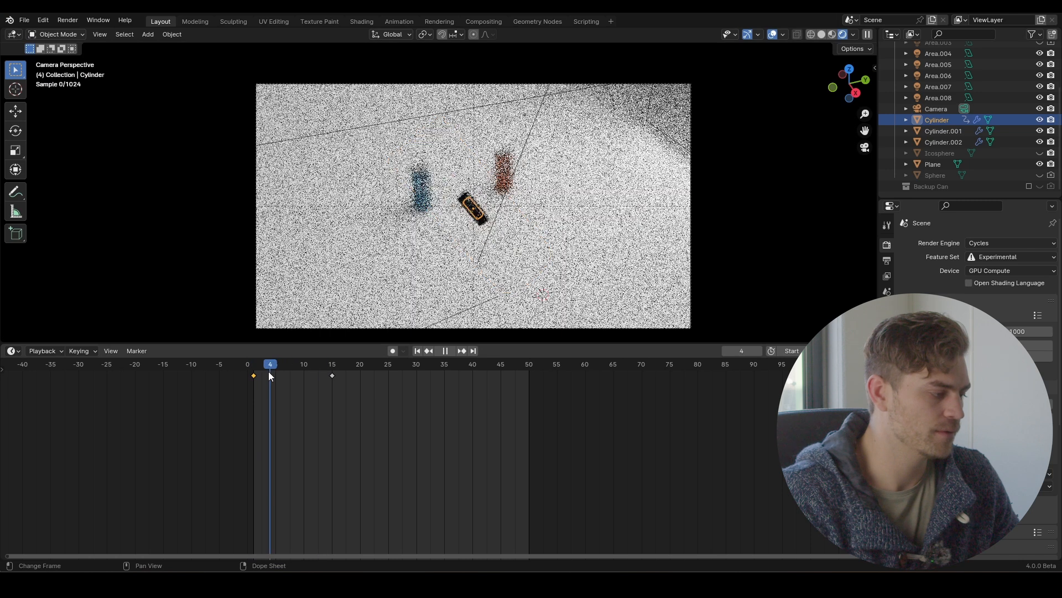
click(258, 366)
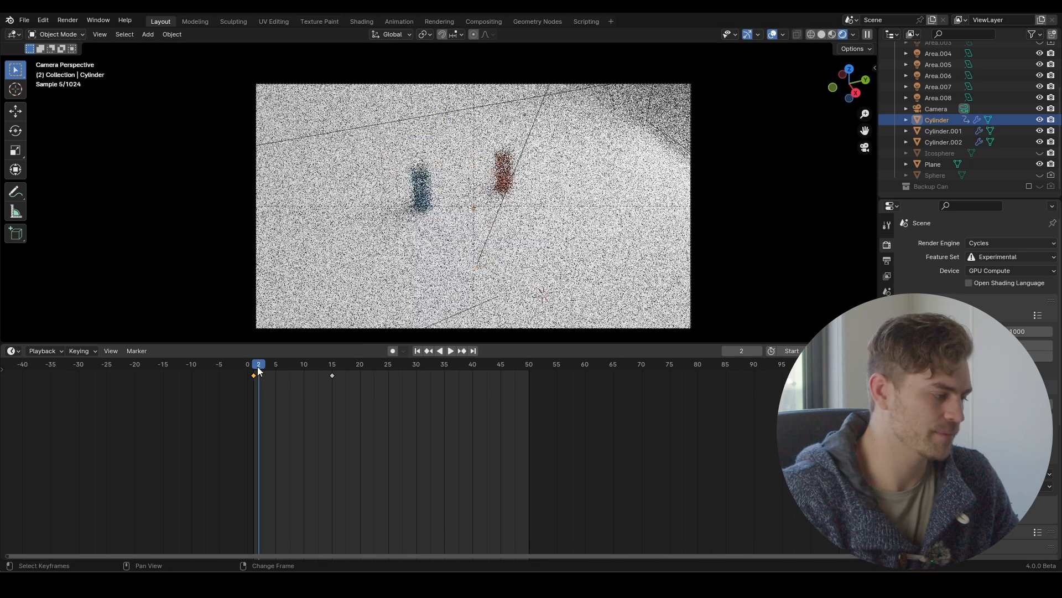
click(258, 367)
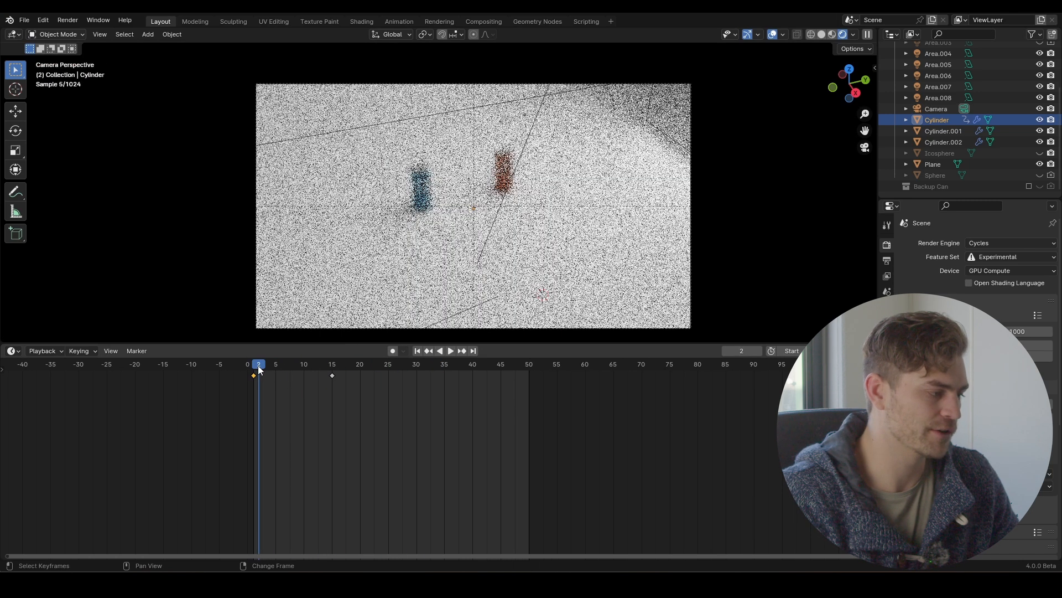
key(space)
key(ctrl+s)
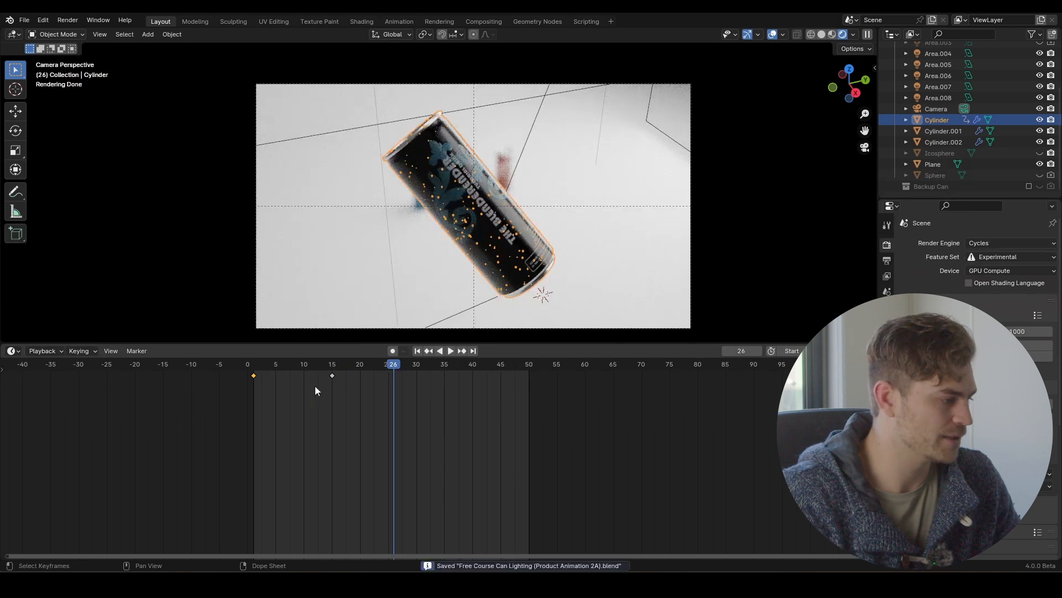
Switch the timeline area to the Graph Editor and lock all of the can's transform channels except X, Y and Z Scale
click(13, 351)
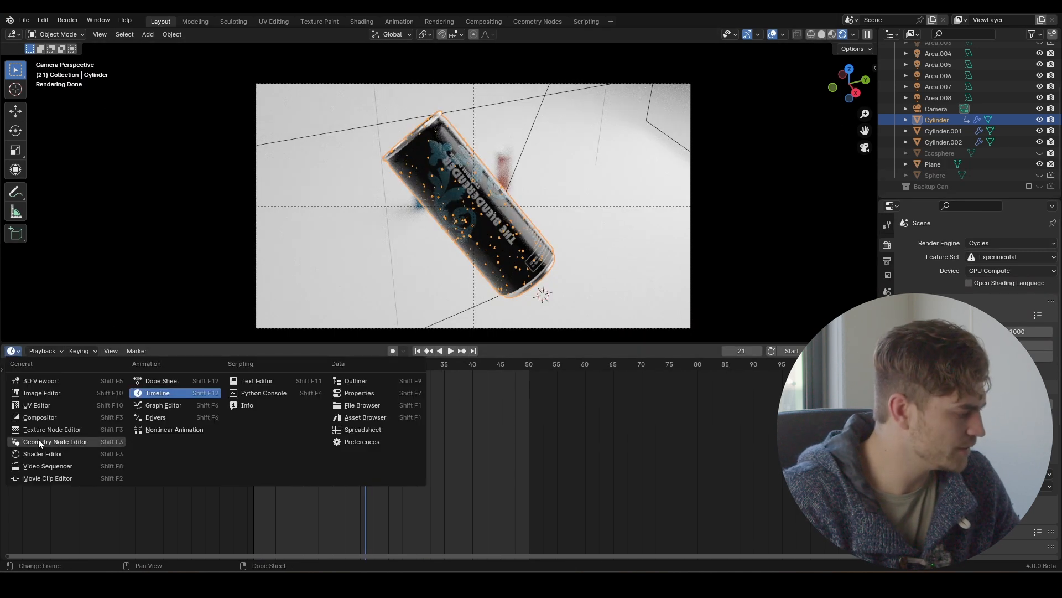
click(181, 410)
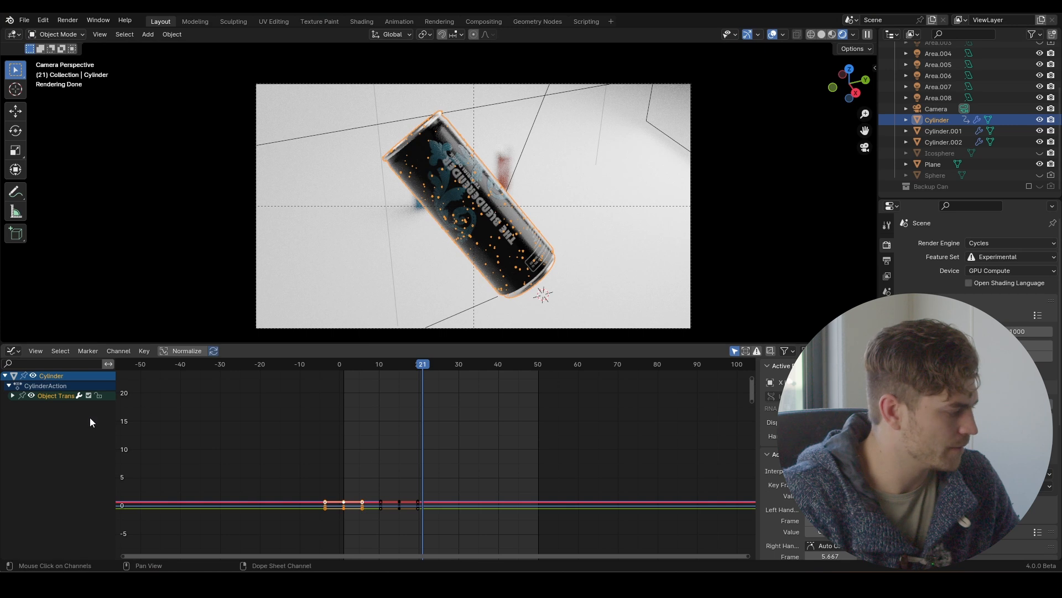
click(13, 395)
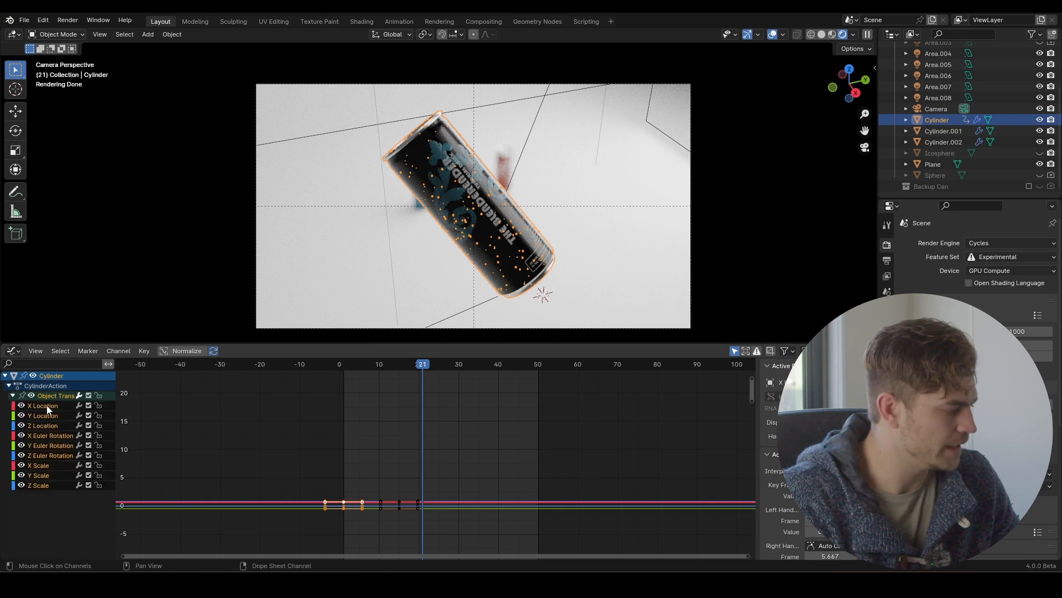
click(99, 396)
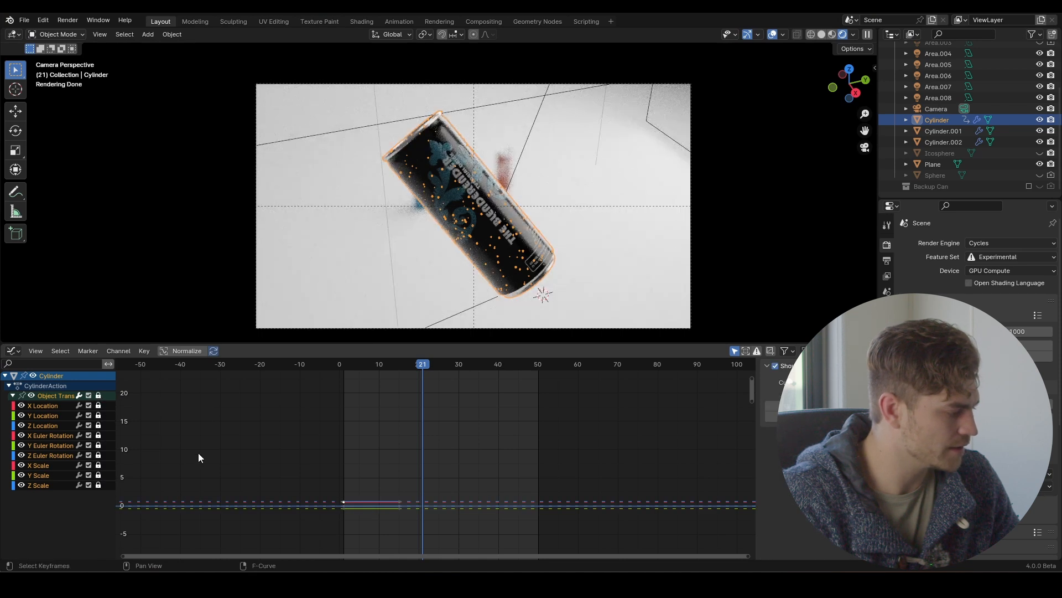
key(Home)
drag(100, 469, 39, 464)
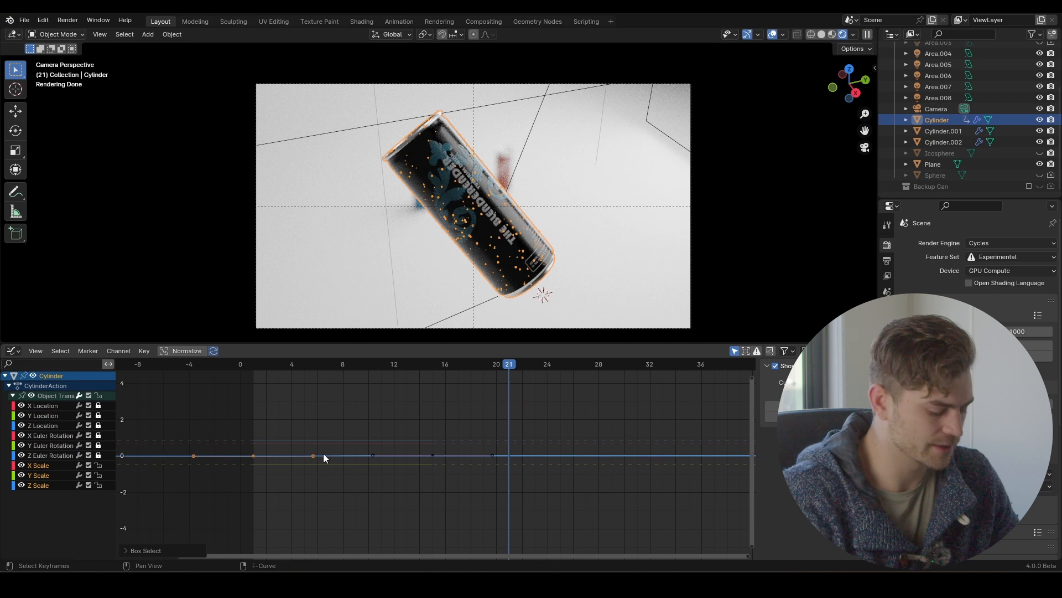
Set the handle type of the can's scale keyframes at frame 1 to Free
key(KP_Decimal)
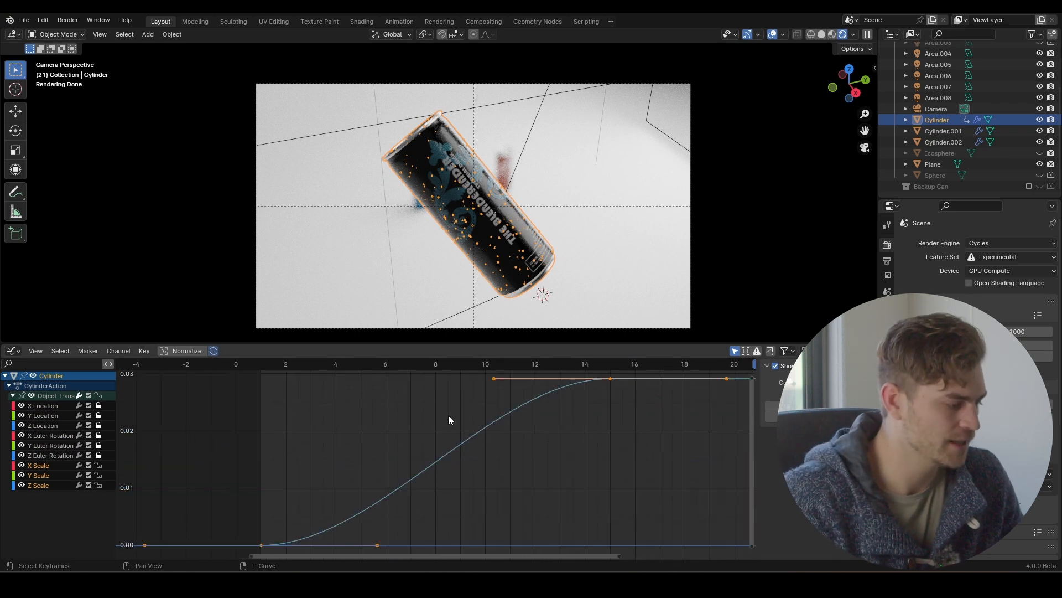
scroll(448, 415, down, 3)
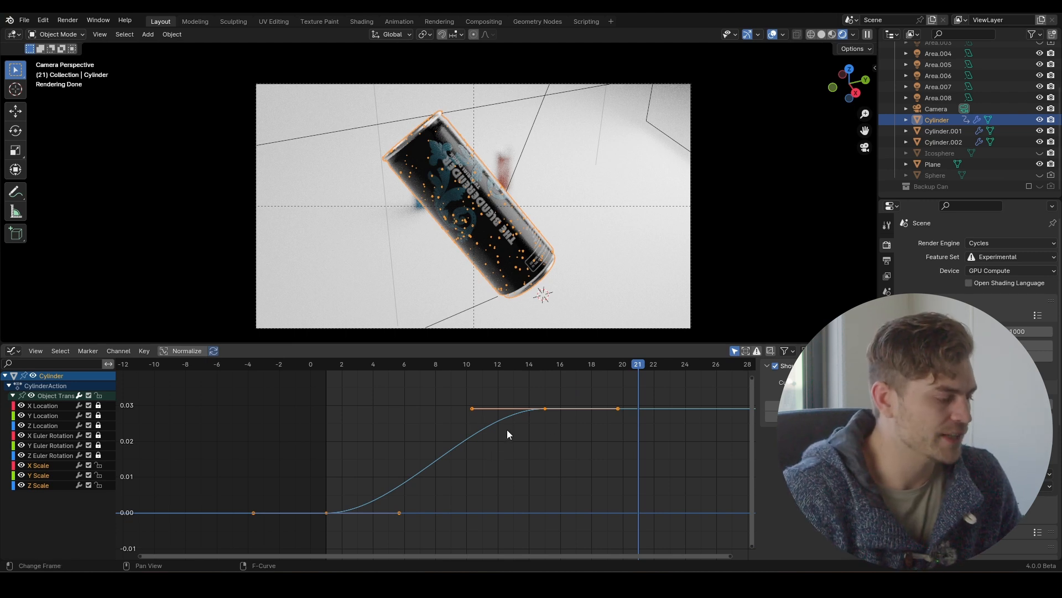
scroll(523, 414, up, 1)
scroll(544, 443, up, 1)
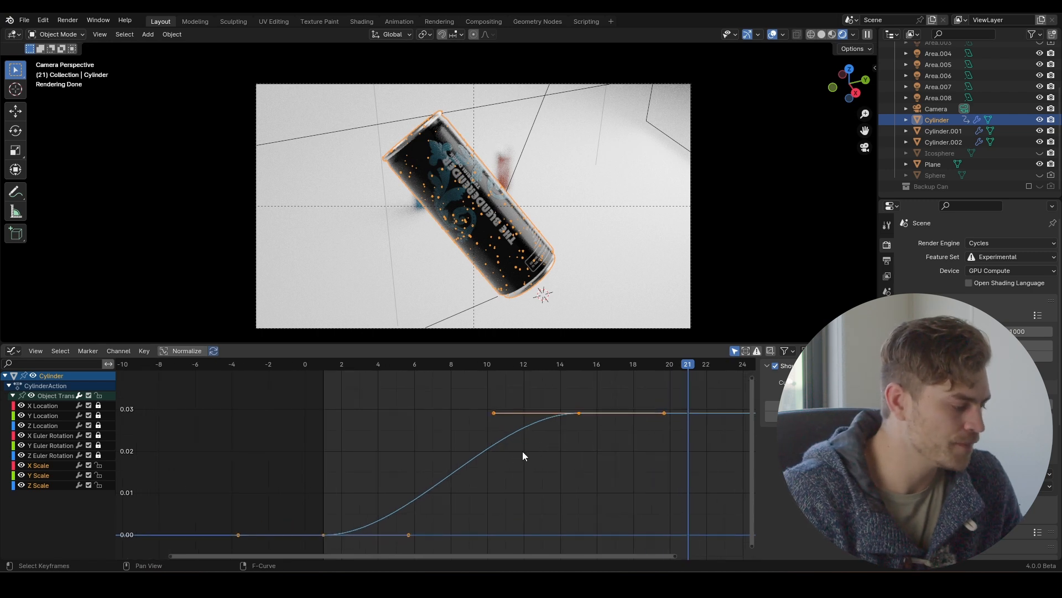
drag(484, 473, 388, 545)
right_click(415, 519)
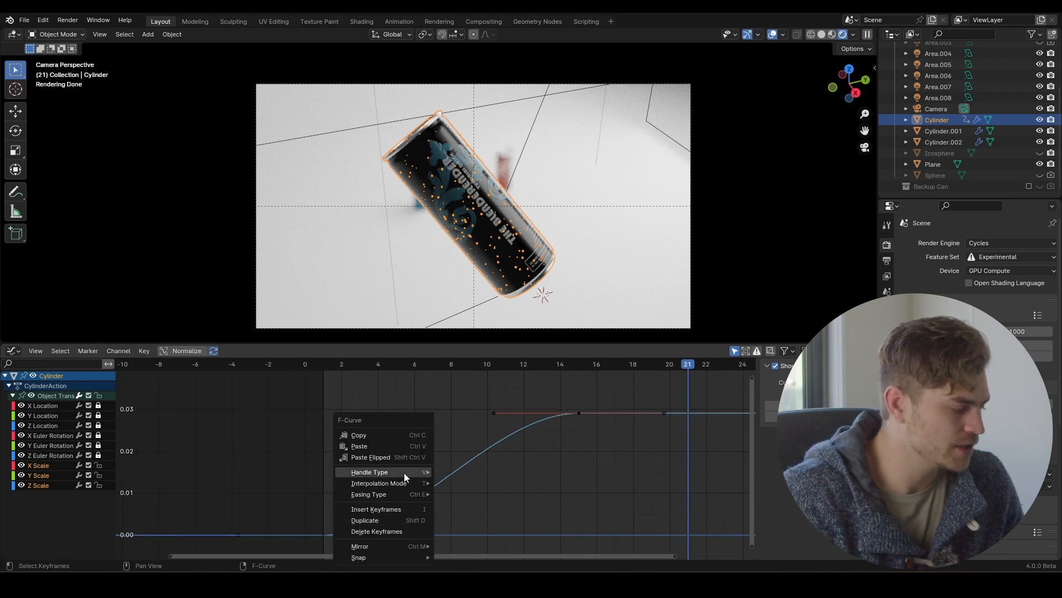
mouse_move(406, 472)
click(477, 467)
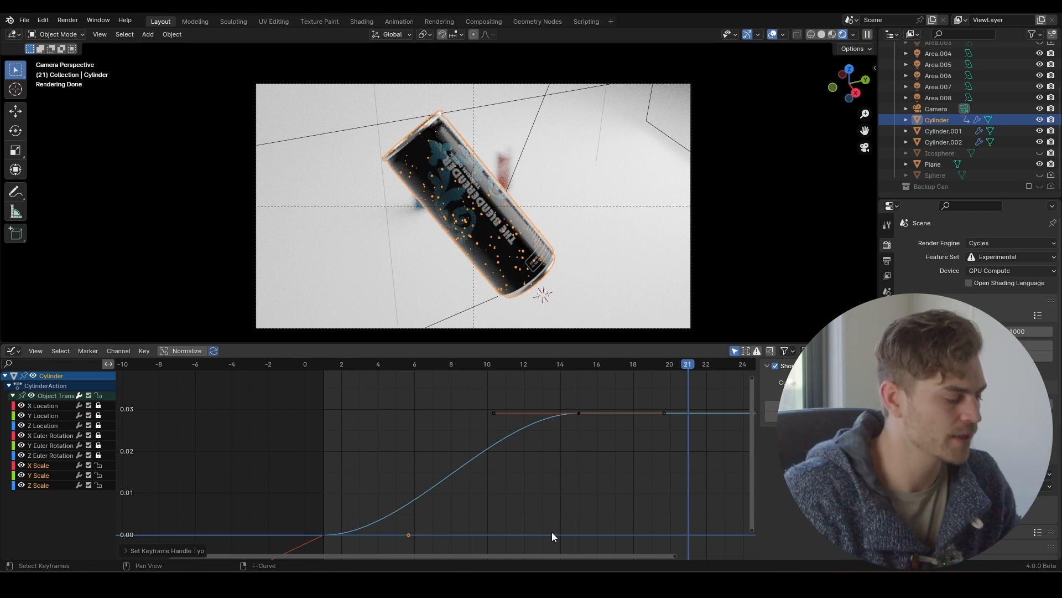
Raise the outgoing scale handle of frame 1 steeply to about frame 2 and value 0.023, and play back the faster growth
drag(488, 506, 422, 541)
key(g)
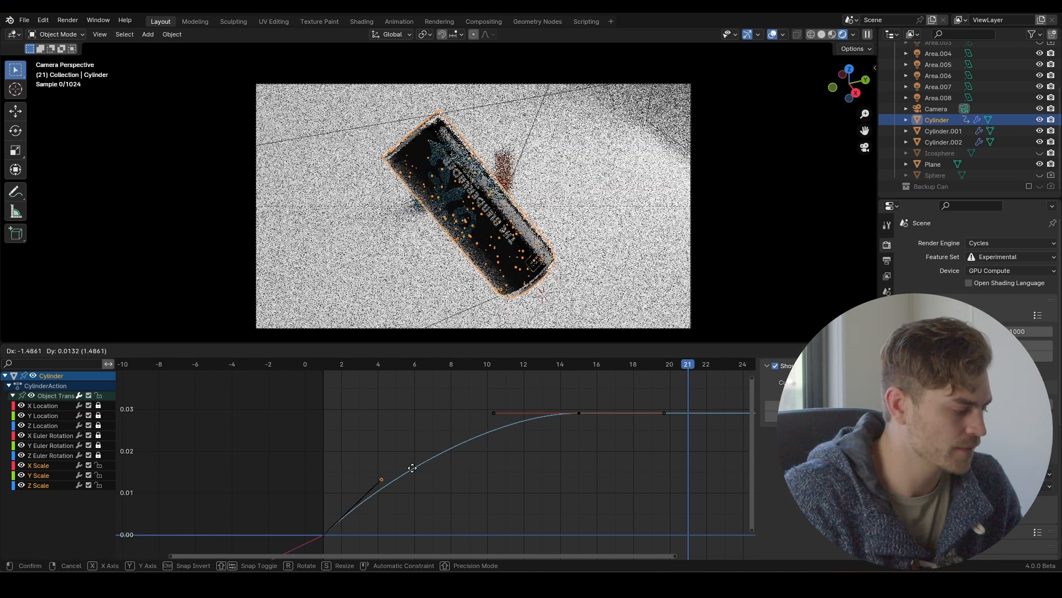
click(369, 430)
click(327, 364)
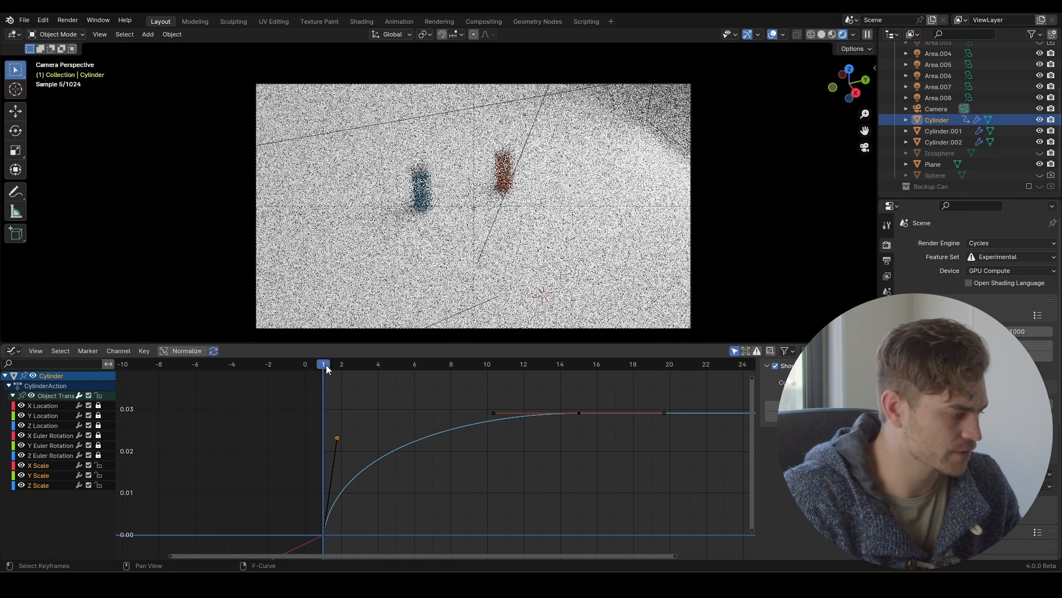
key(space)
key(space)
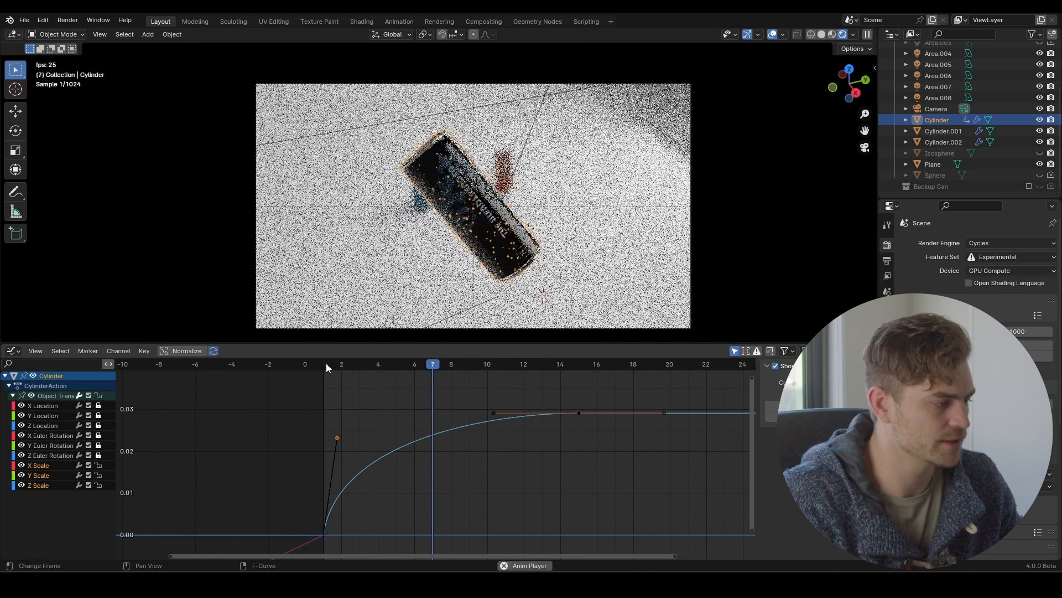
key(space)
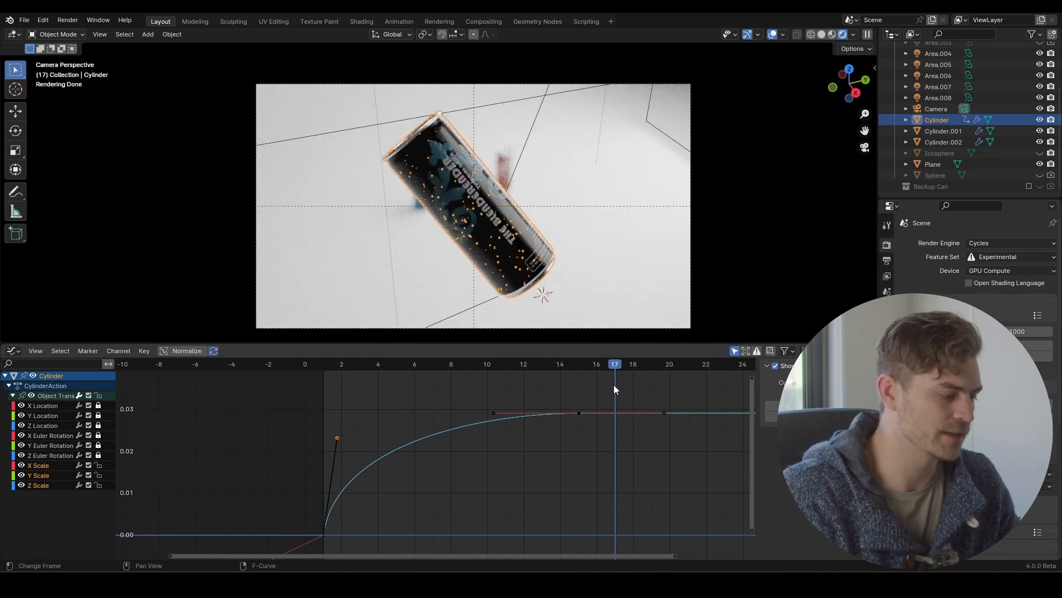
Set the handle type of the can's scale keyframes at frame 15 to Free
drag(614, 389, 553, 446)
right_click(576, 437)
drag(461, 382, 664, 416)
right_click(575, 429)
mouse_move(575, 430)
click(626, 426)
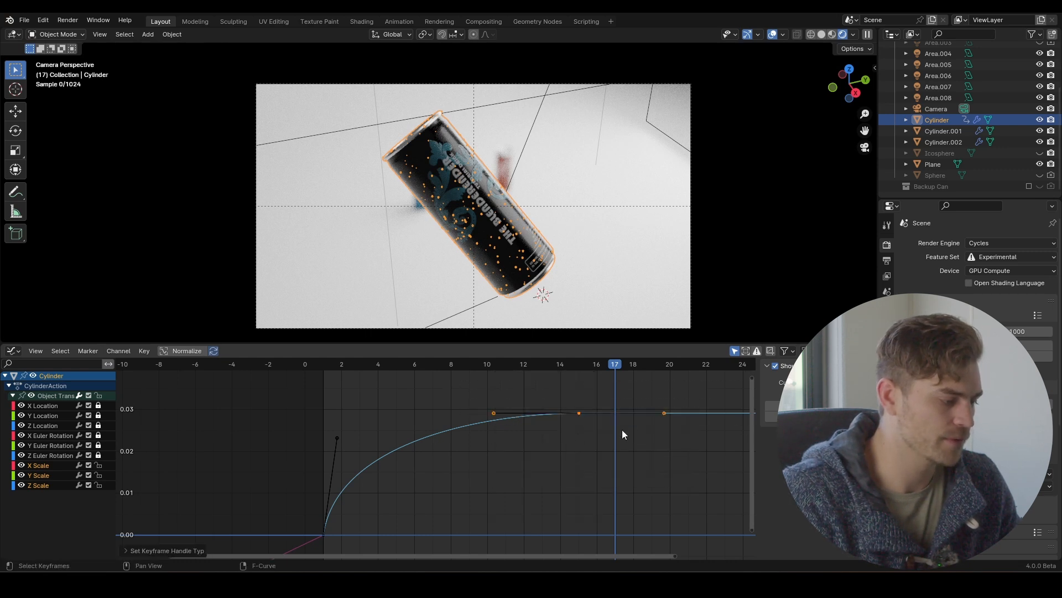
Move the incoming scale handle of frame 15 about 1.49 frames earlier and 0.0095 higher for an overshoot, and play it back
click(493, 413)
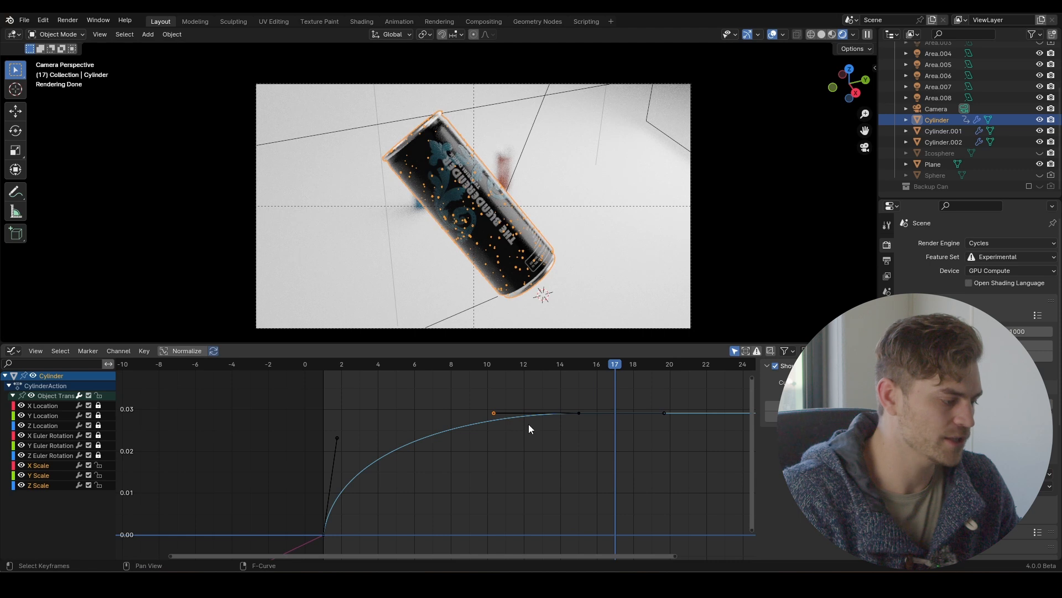
key(g)
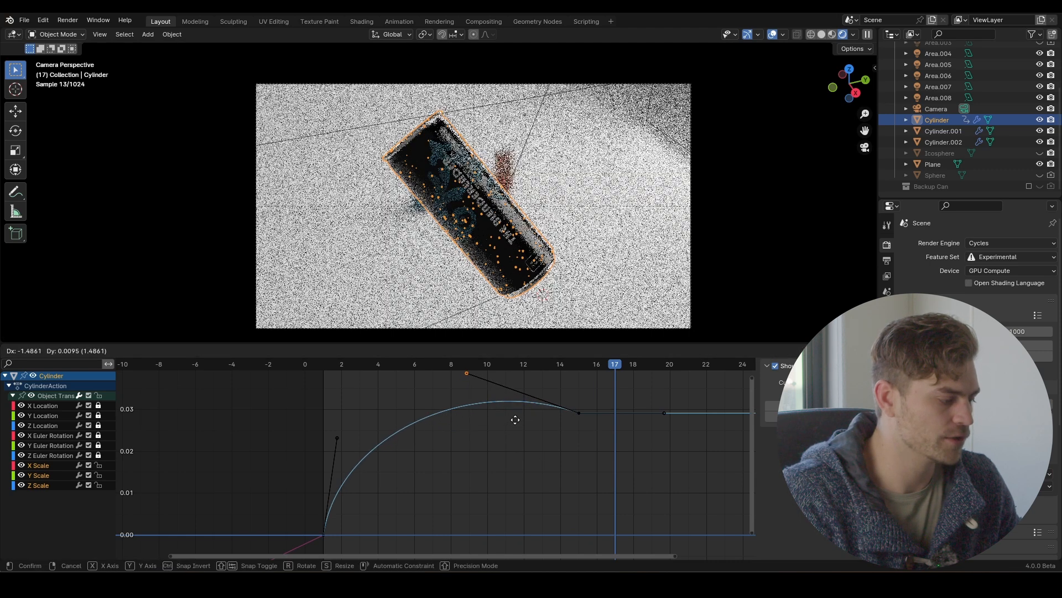
click(514, 418)
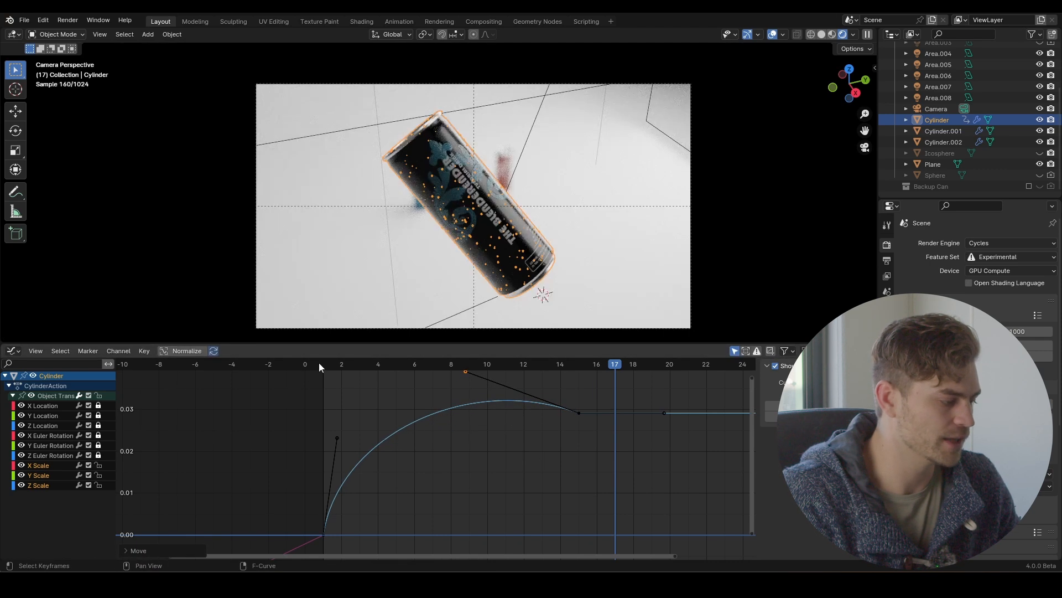
click(323, 364)
key(space)
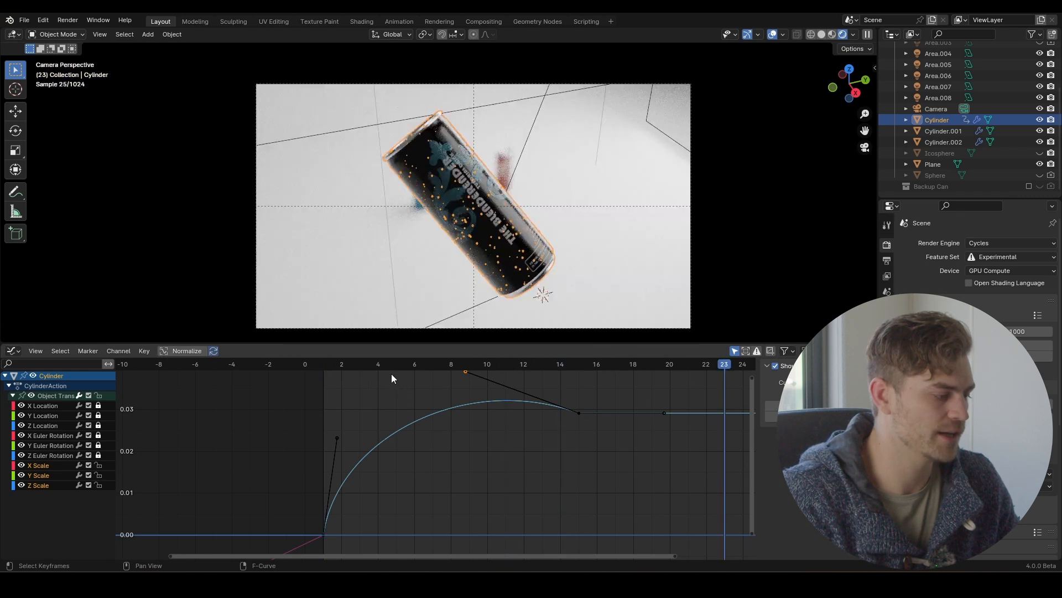
Play back the can's scale animation from frame 1 to check the overshoot
key(space)
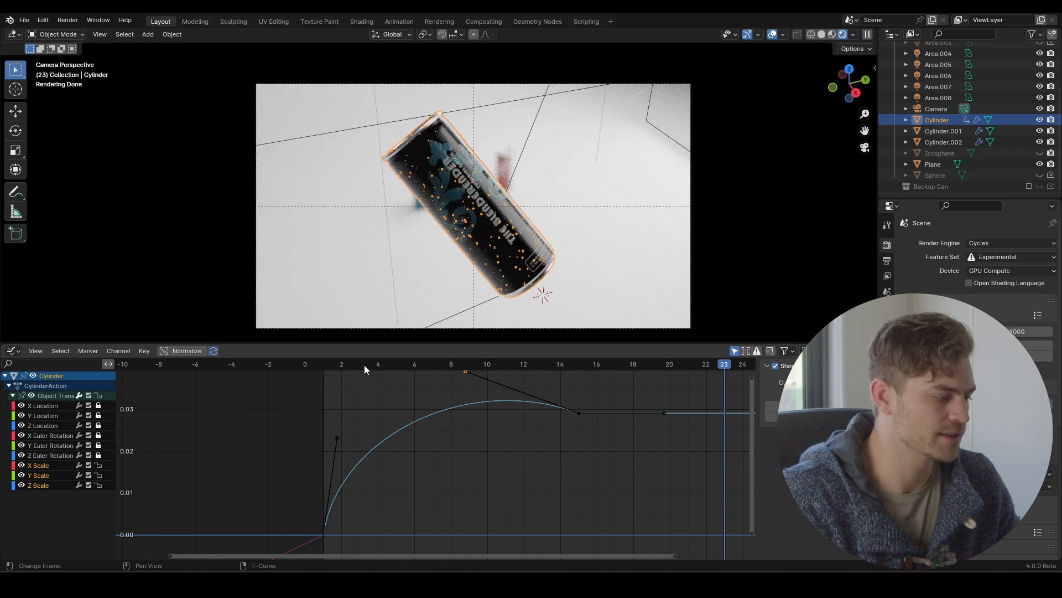
click(362, 364)
click(327, 364)
key(space)
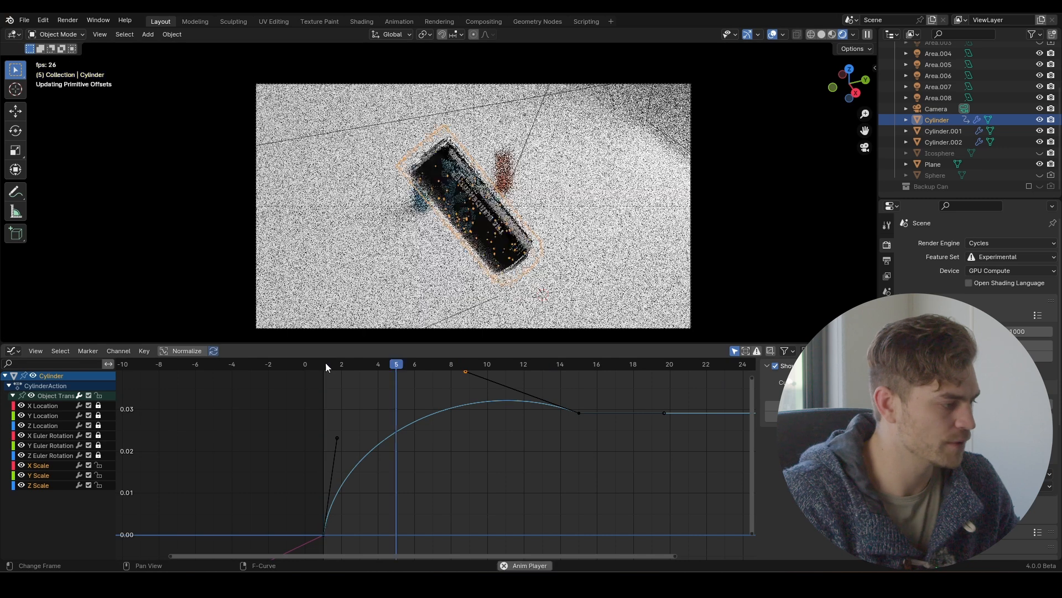
key(space)
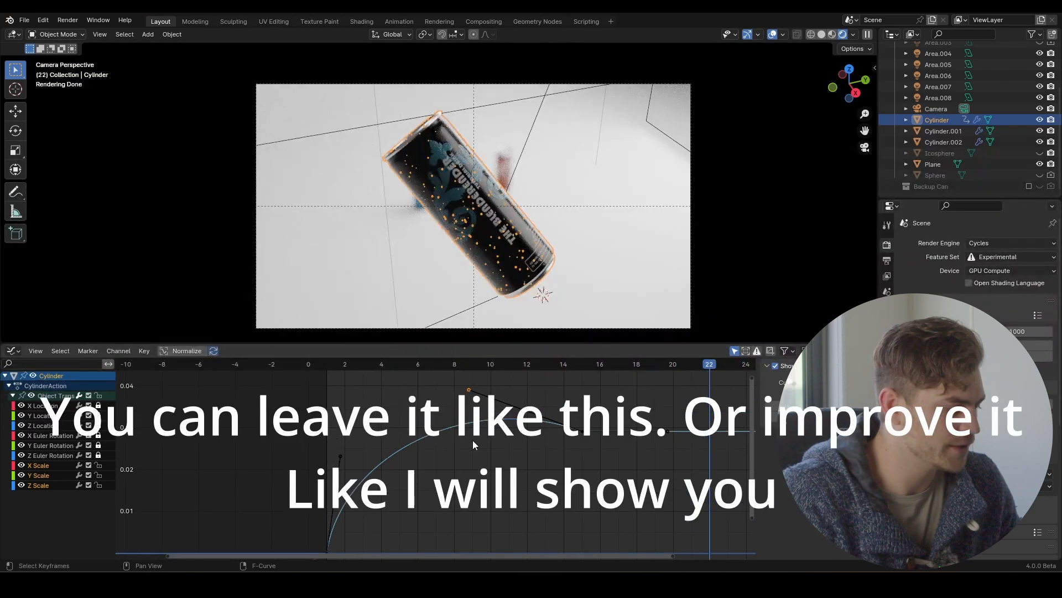
Insert a scale keyframe for the can at frame 7
middle_drag(398, 506, 418, 506)
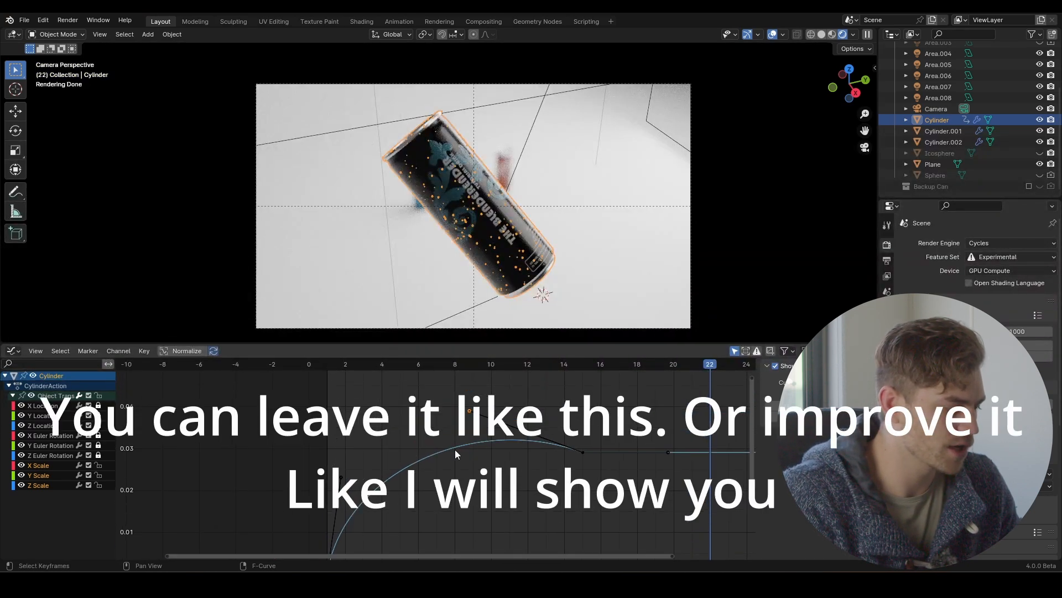
drag(487, 364, 429, 381)
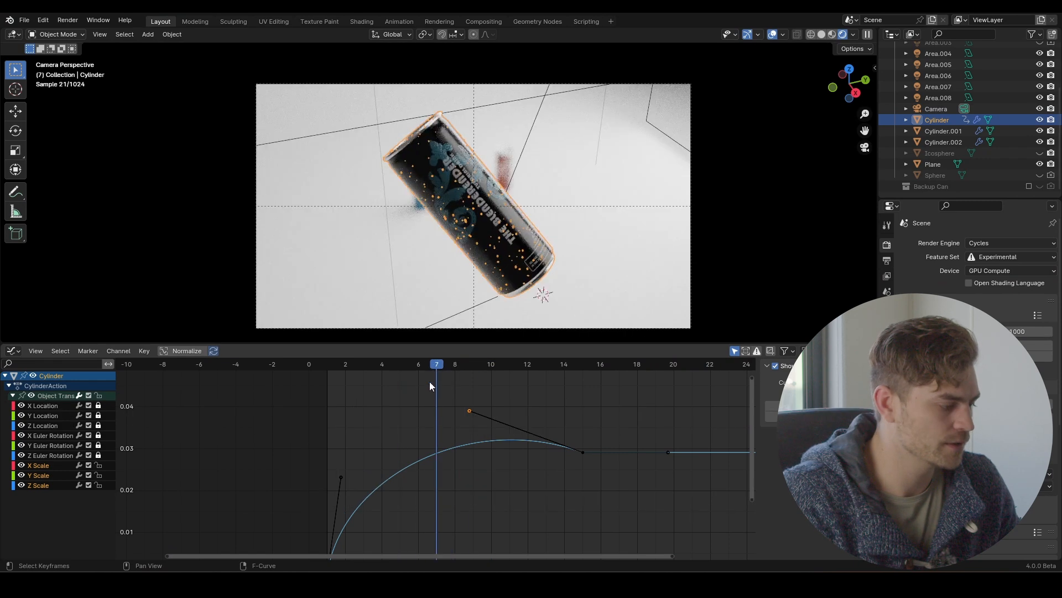
key(i)
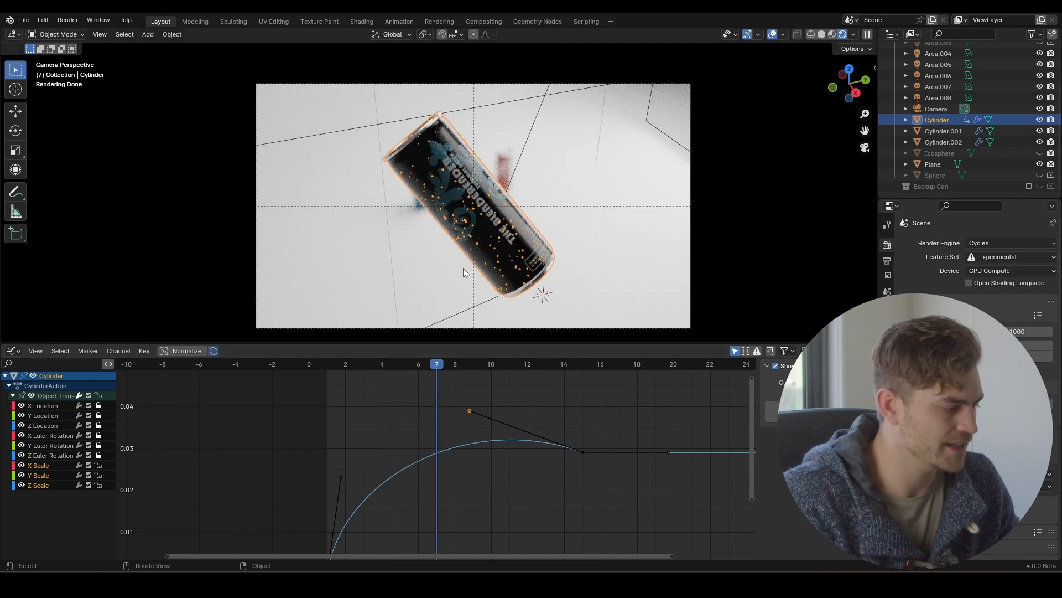
key(i)
click(457, 254)
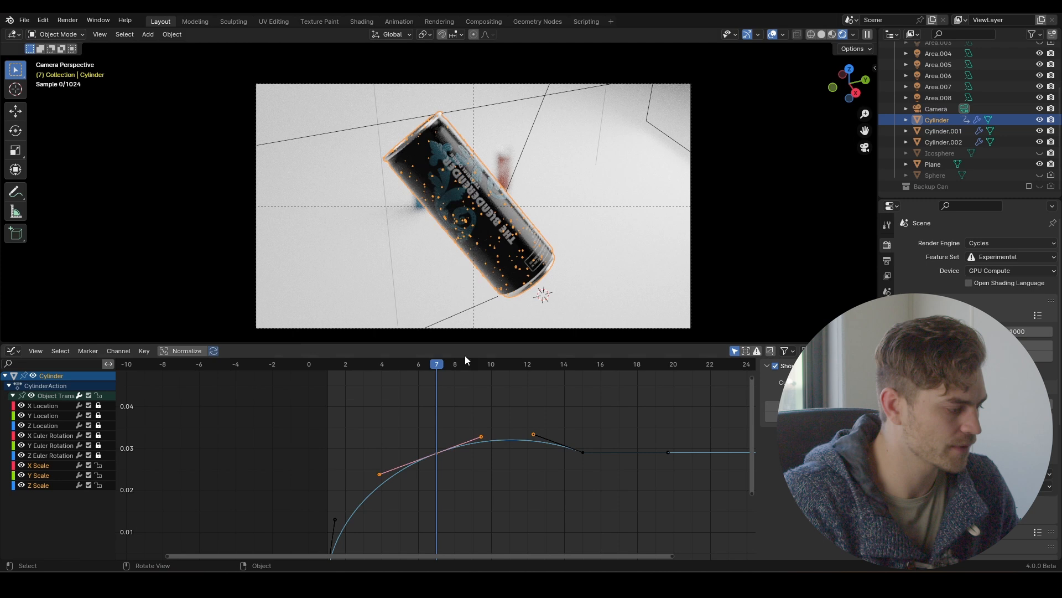
Set the handle type of the can's scale keyframes at frame 7 to Free
click(481, 437)
key(g)
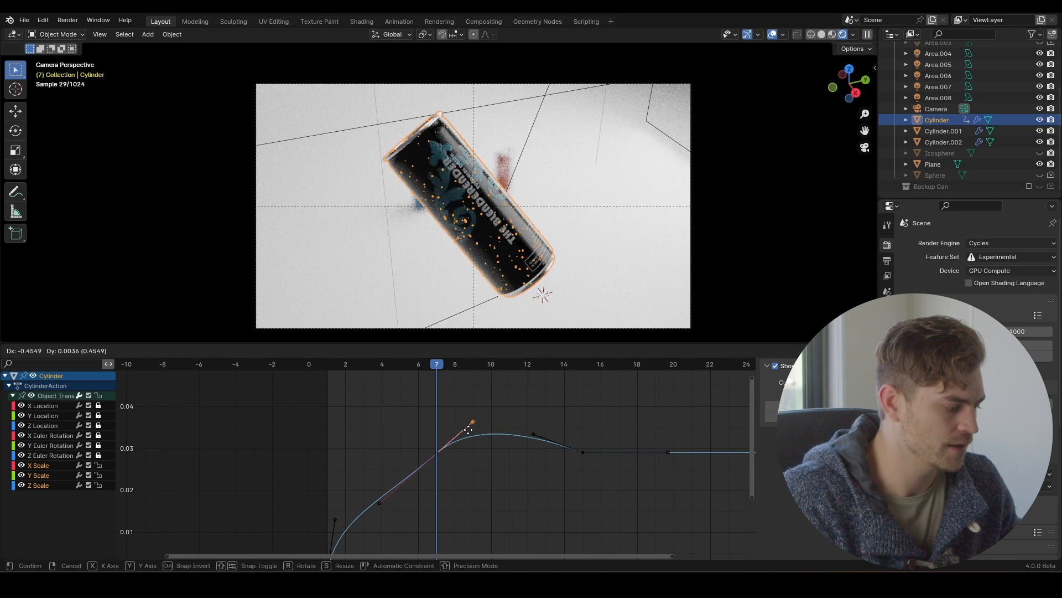
right_click(468, 430)
right_click(456, 447)
click(504, 446)
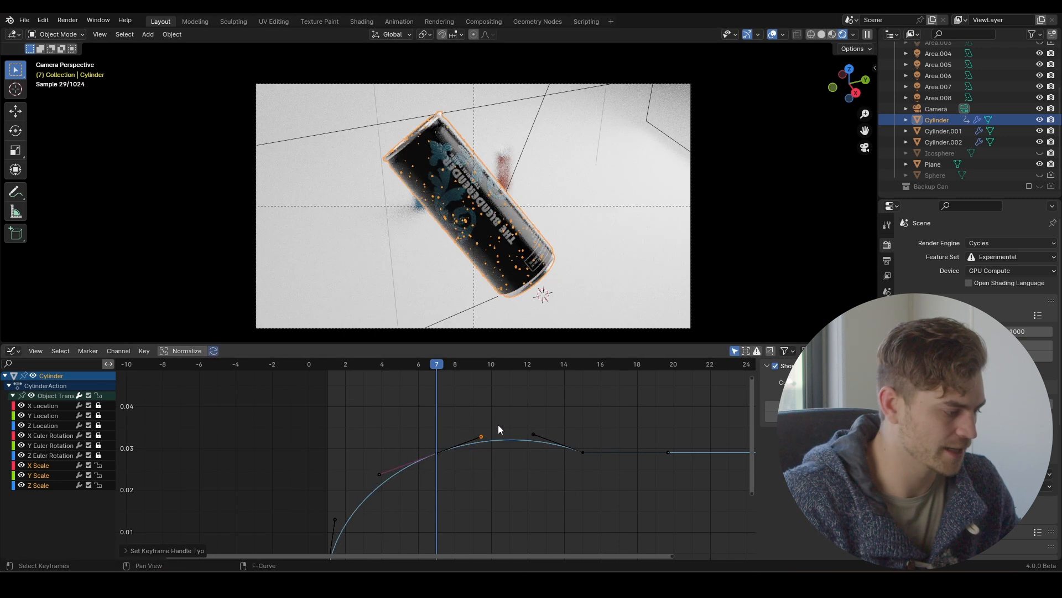
Move the outgoing scale handle of frame 7 about 0.27 frames earlier and 0.0075 higher, and play back the animation
key(g)
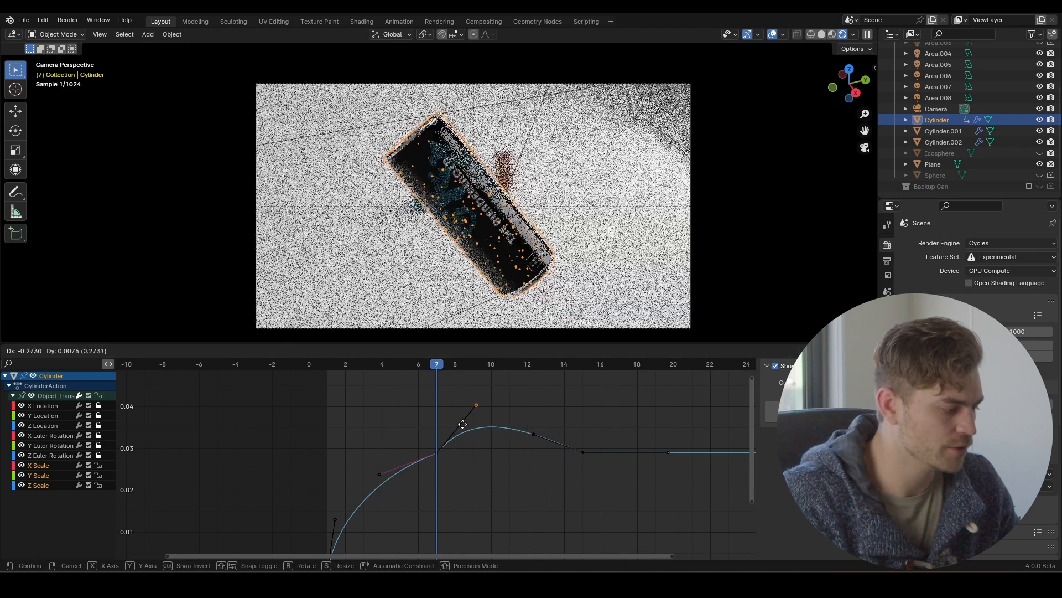
click(463, 423)
click(331, 369)
key(space)
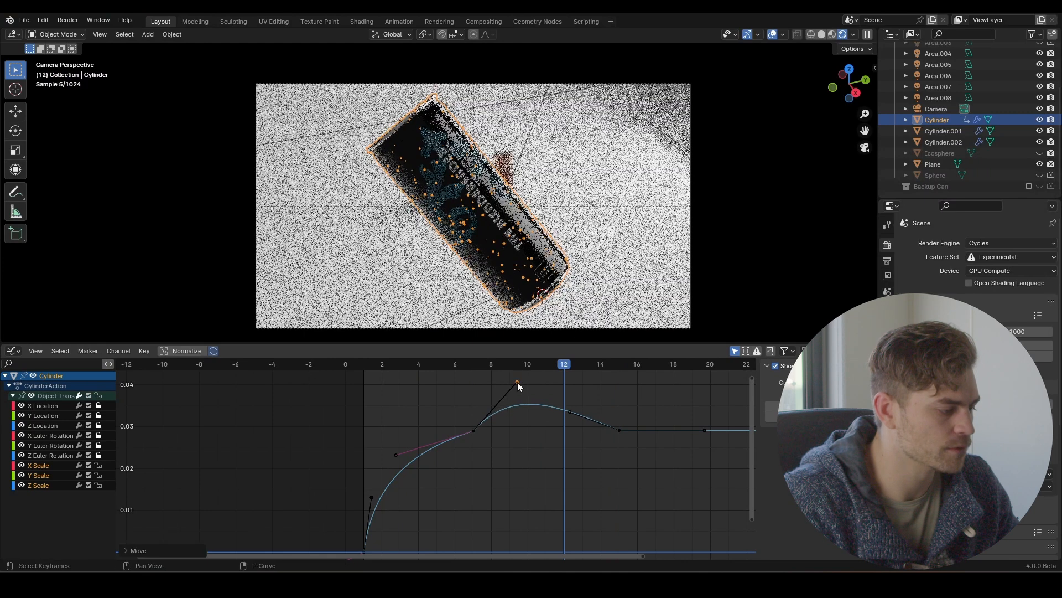
Stretch the outgoing scale handle of frame 7 to about frame 12.5 and value 0.041, and play back the change
key(g)
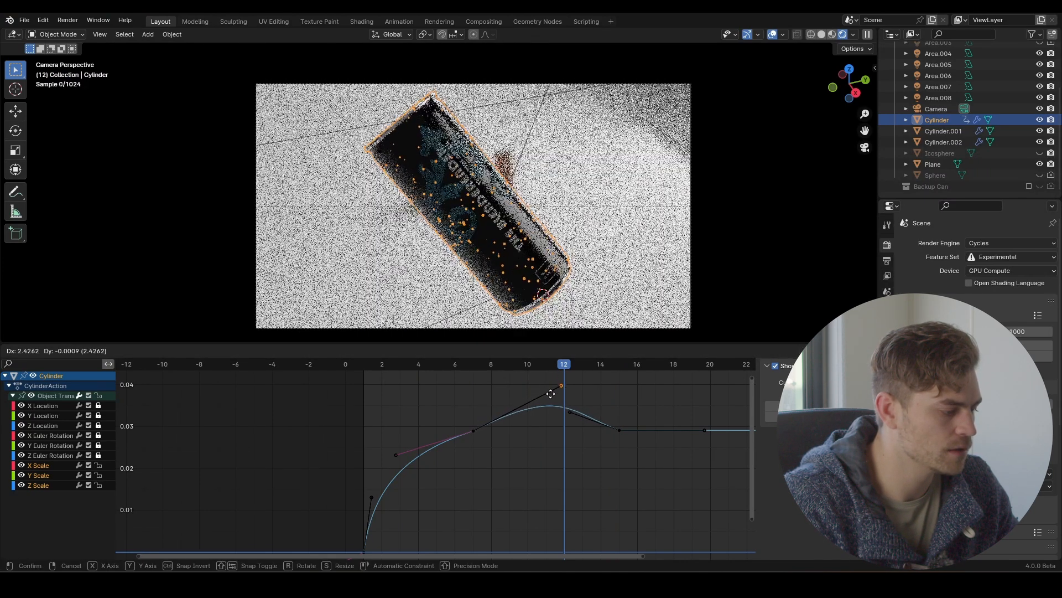
click(540, 392)
drag(456, 364, 366, 362)
key(space)
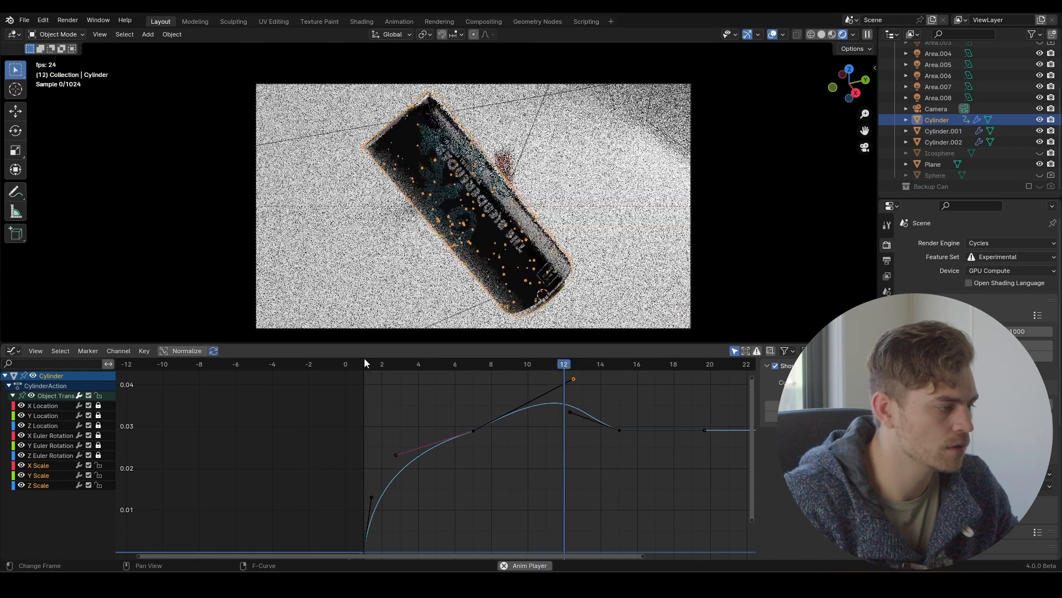
key(space)
Move the scale keyframe at frame 7 slightly earlier and higher, to about frame 6.6 and value 0.03
click(474, 431)
key(g)
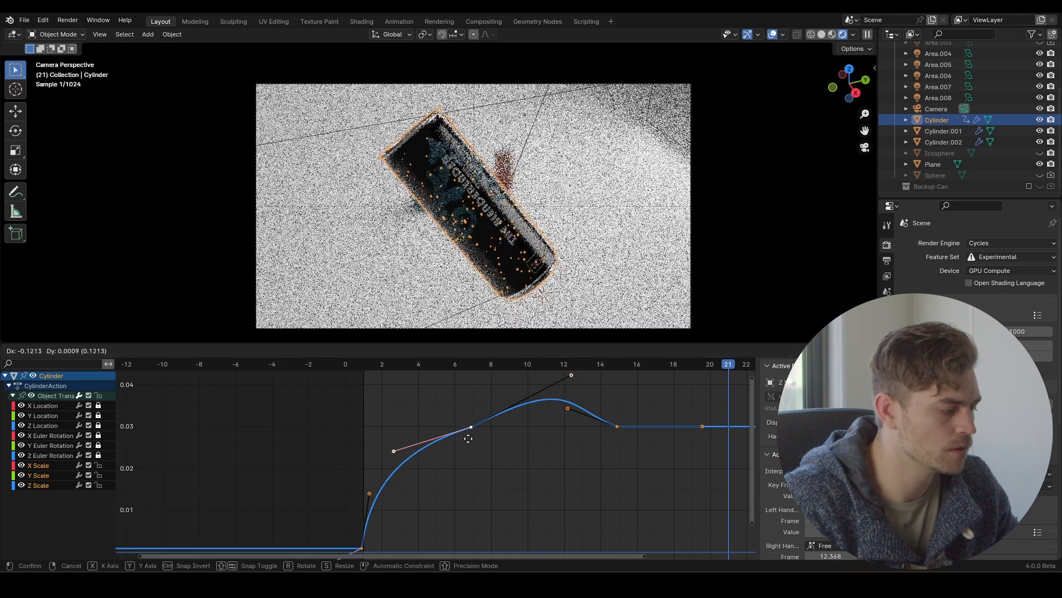
right_click(471, 436)
drag(479, 425, 365, 471)
key(g)
click(454, 437)
Lower the incoming handle of the middle scale keyframe to about frame 2.8 and value 0.021, and play back the growth
key(g)
click(372, 479)
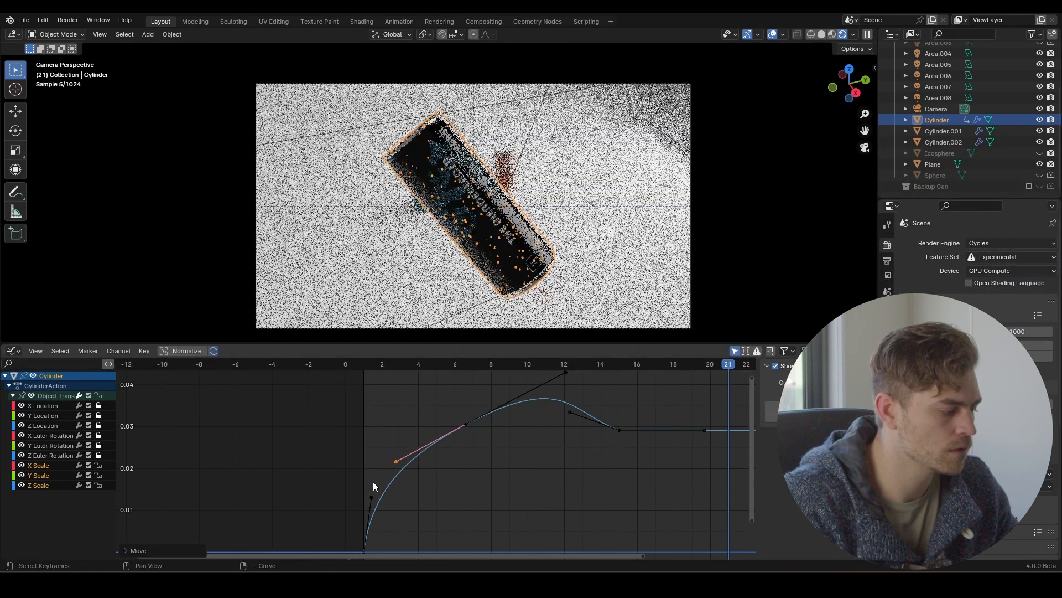
click(367, 365)
key(space)
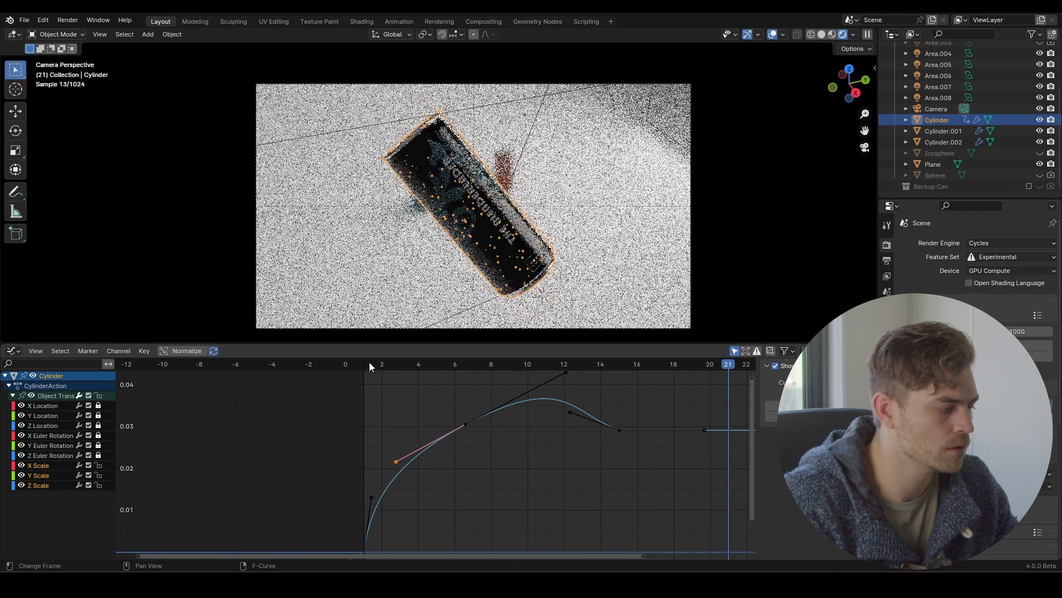
key(space)
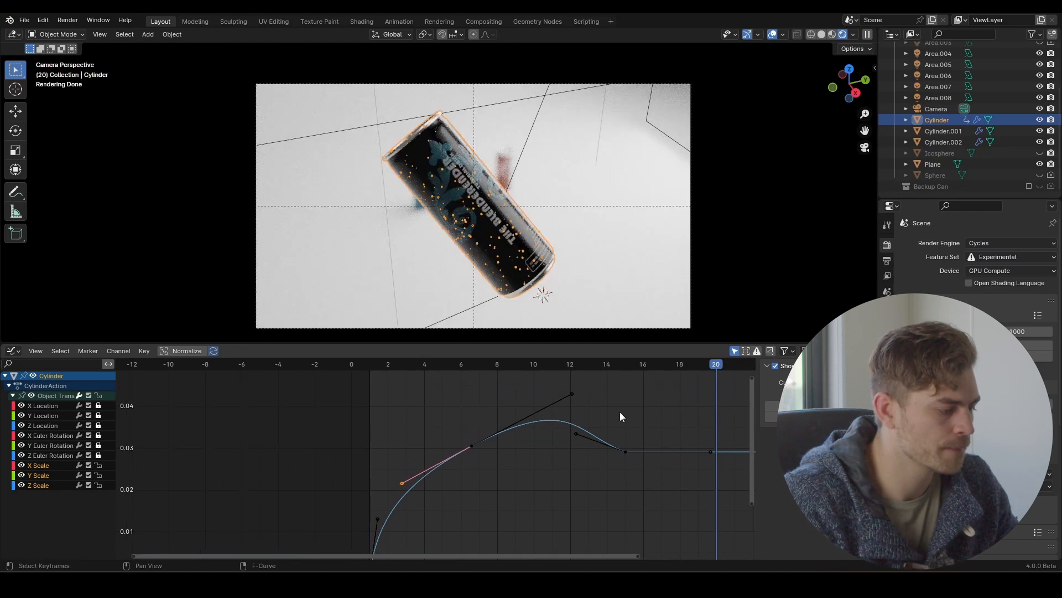
Try shifting the middle and frame 15 scale keyframes together about 1.3 frames earlier, and play back the result
drag(645, 391, 593, 457)
drag(655, 392, 461, 484)
key(g)
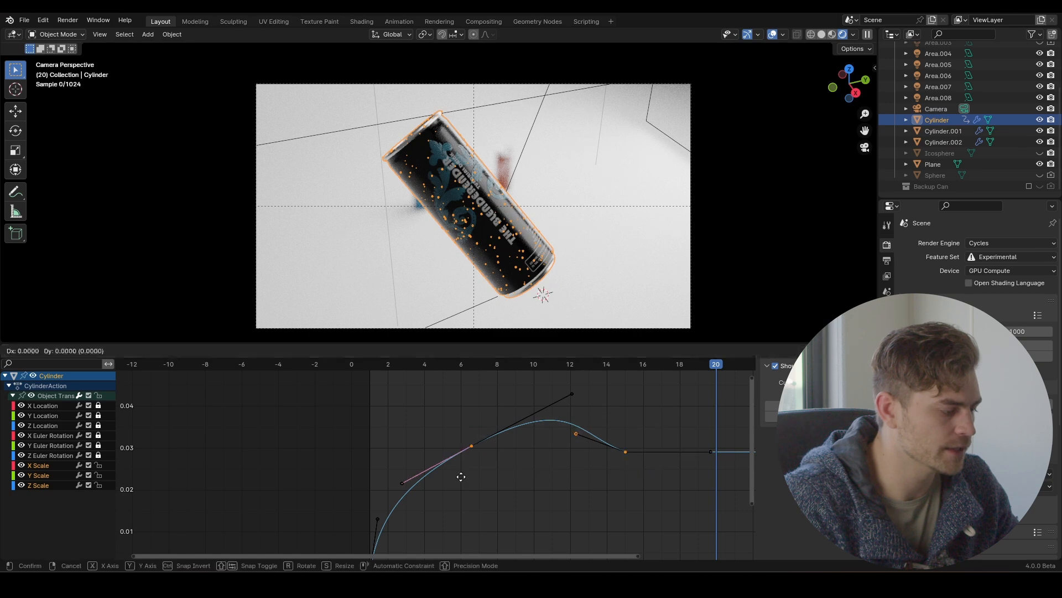
click(438, 476)
click(372, 365)
key(space)
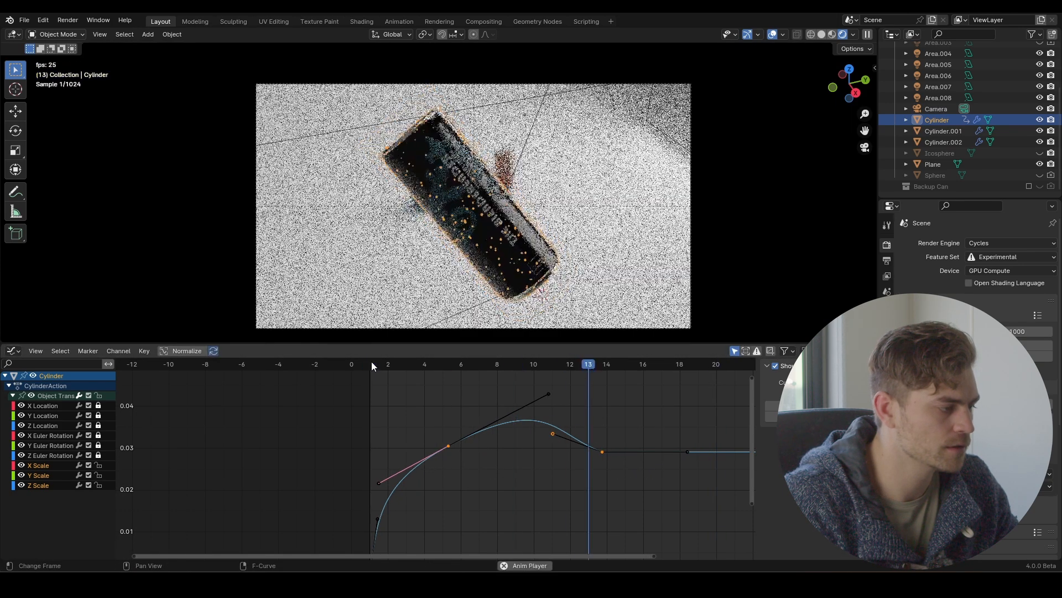
key(space)
Move the middle keyframe's outgoing scale handle about 1.76 frames earlier and 0.0074 lower, and play back the softer overshoot
drag(584, 378, 546, 407)
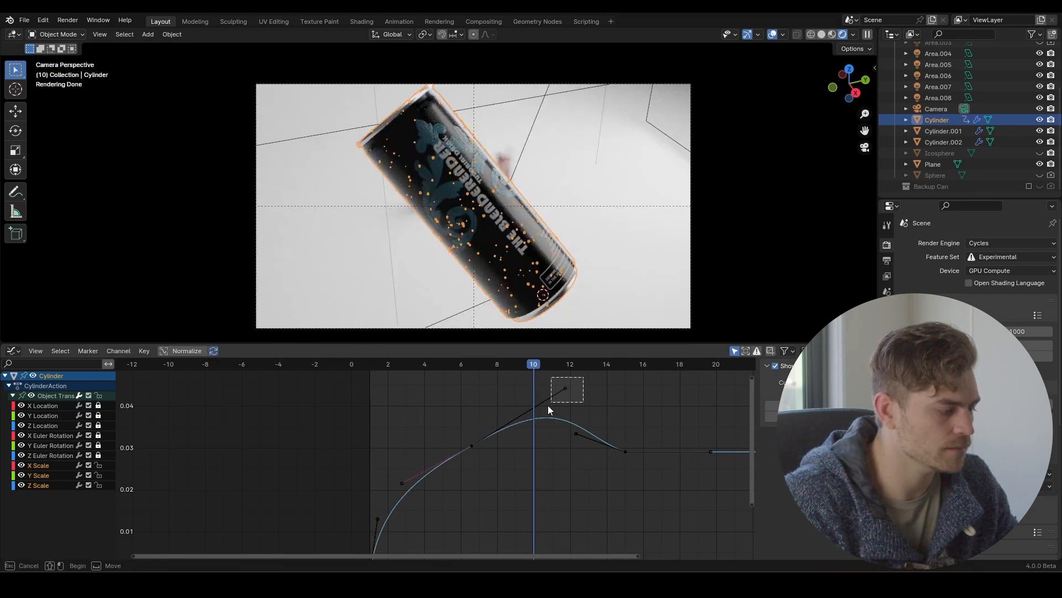
key(g)
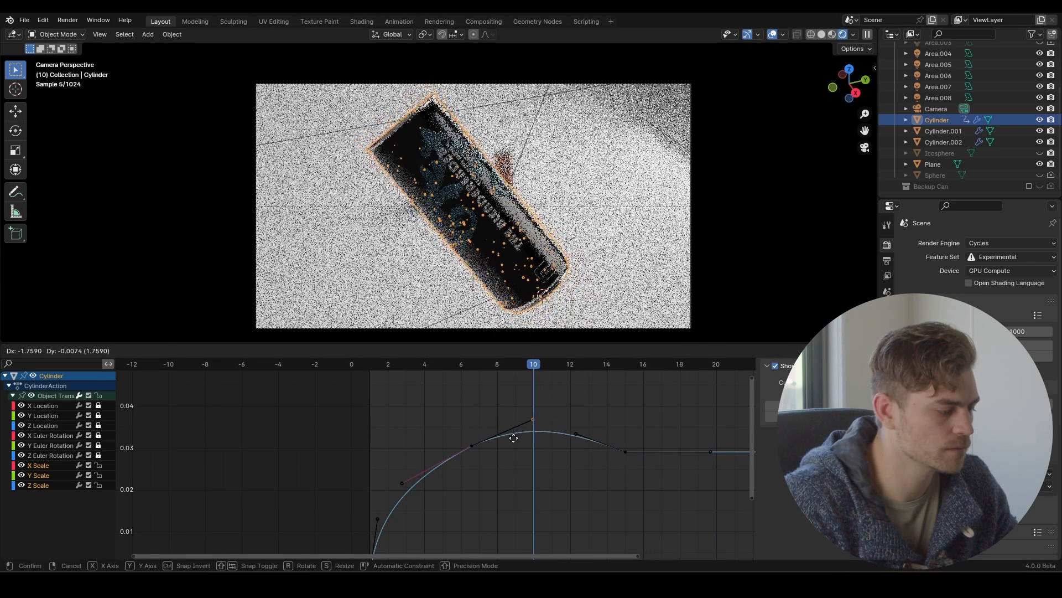
click(514, 438)
click(441, 365)
key(space)
key(space)
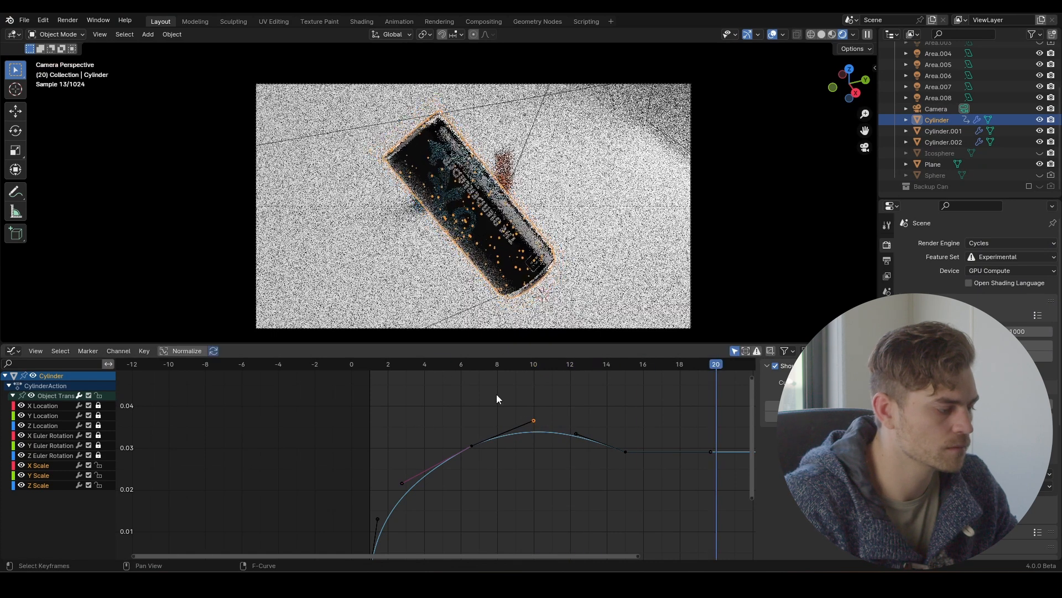
Raise the middle keyframe's outgoing scale handle to about frame 10 and value 0.039, and replay the animation several times
key(g)
click(520, 397)
click(447, 364)
key(space)
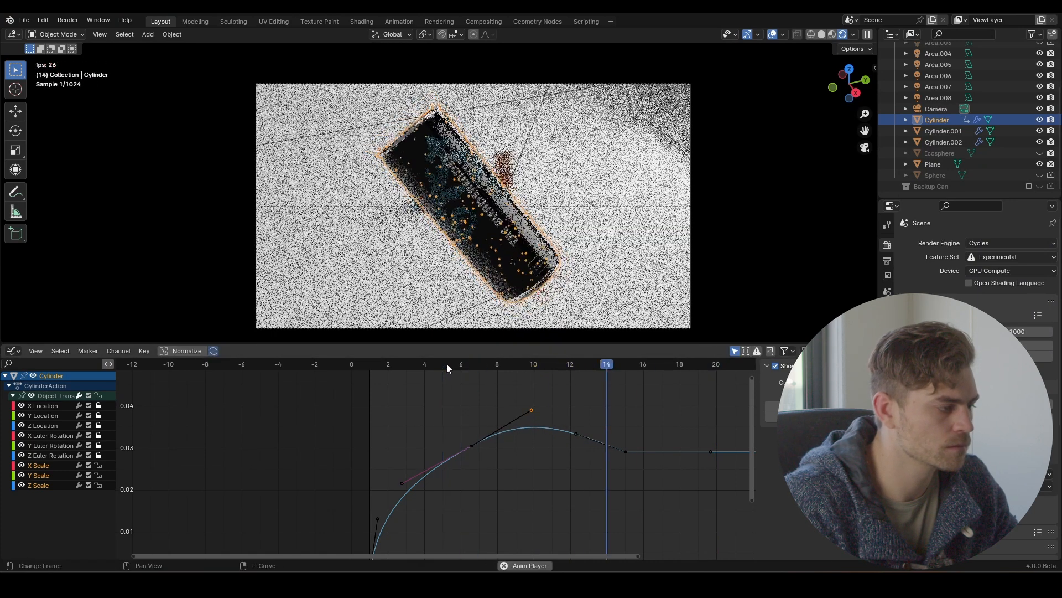
key(space)
click(369, 362)
key(space)
key(space)
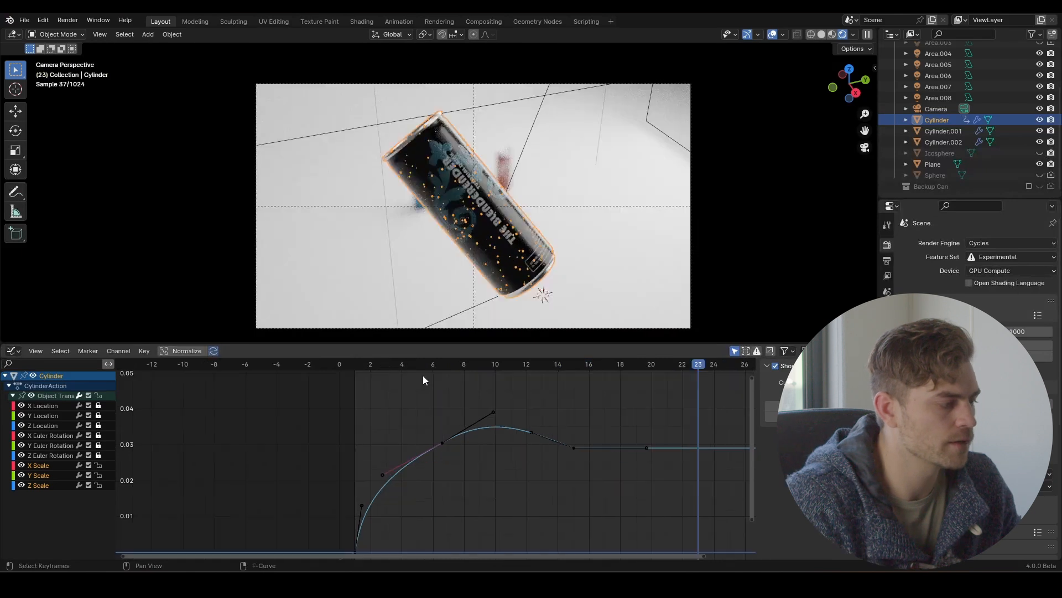
click(387, 363)
key(space)
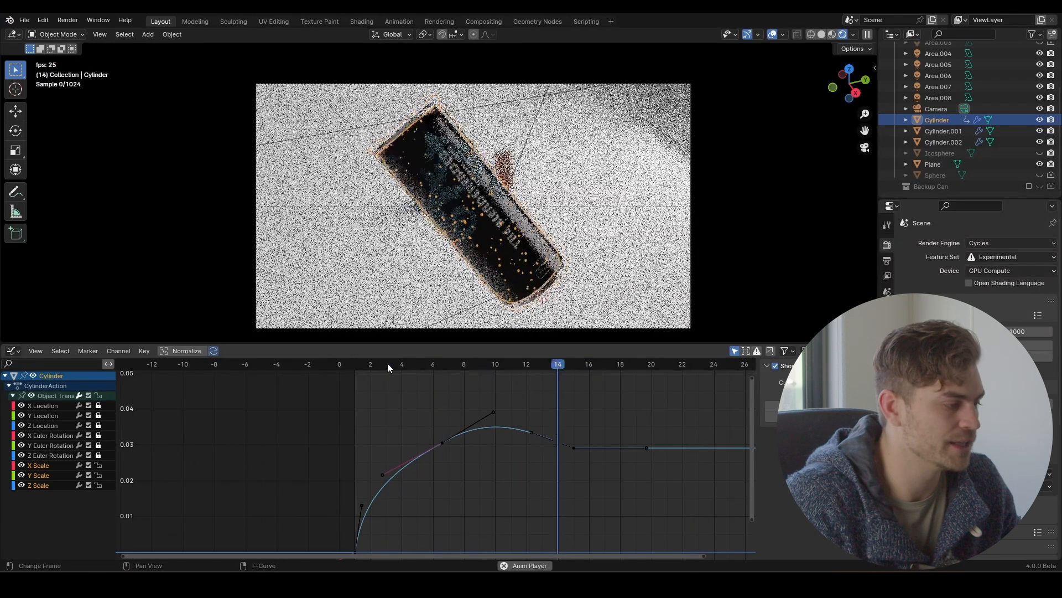
key(space)
Move the middle keyframe's outgoing scale handle about 0.46 frames earlier and 0.0019 higher, and play it back
click(494, 412)
key(g)
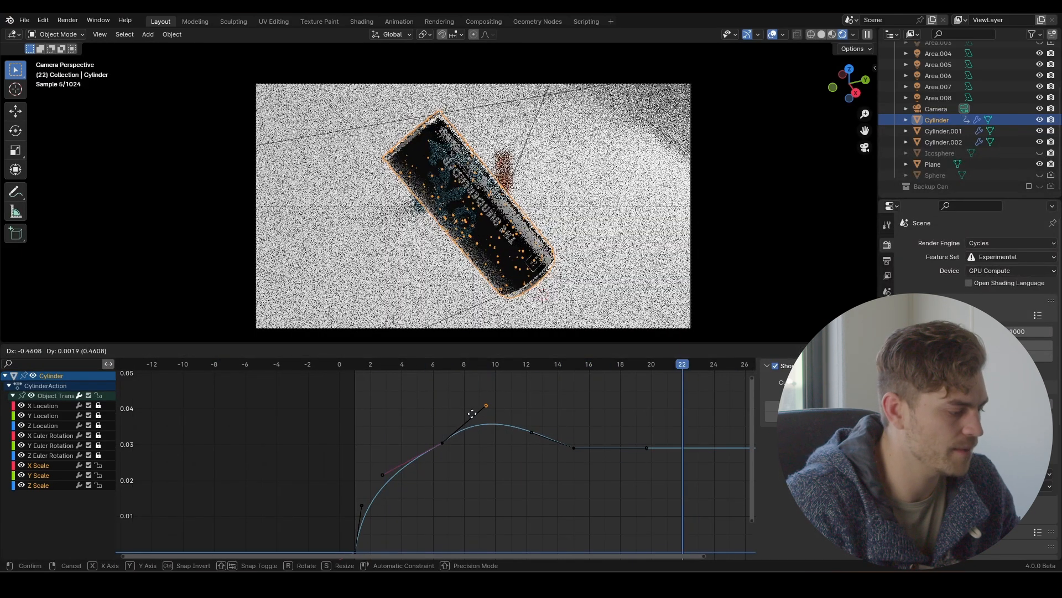
click(472, 414)
click(357, 367)
key(space)
key(space)
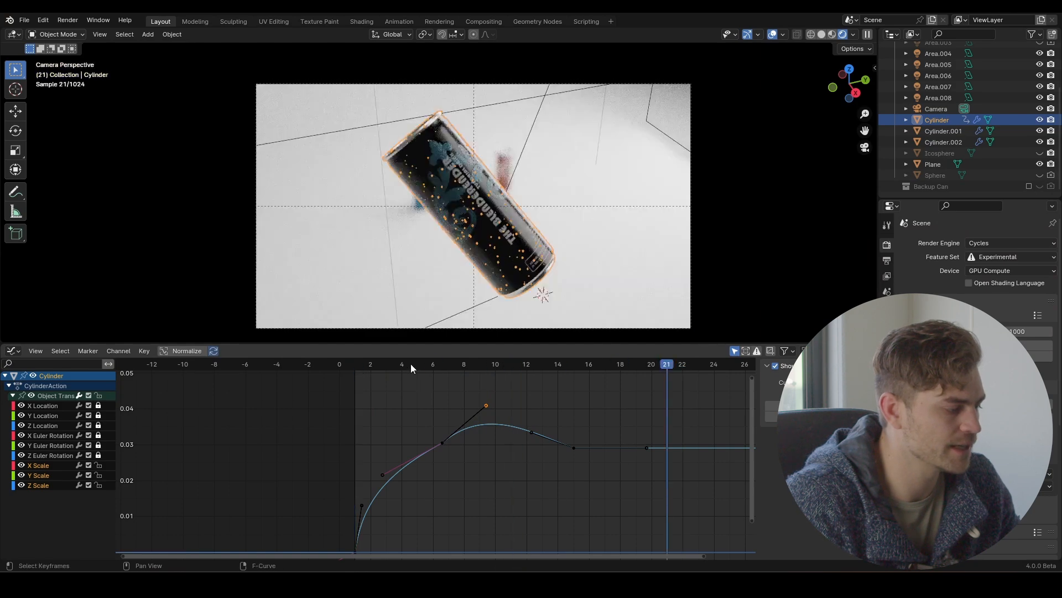
key(space)
key(space)
Extend the incoming scale handle of frame 15 to about frame 10, nearly level at value 0.03, and play it back
click(531, 432)
key(g)
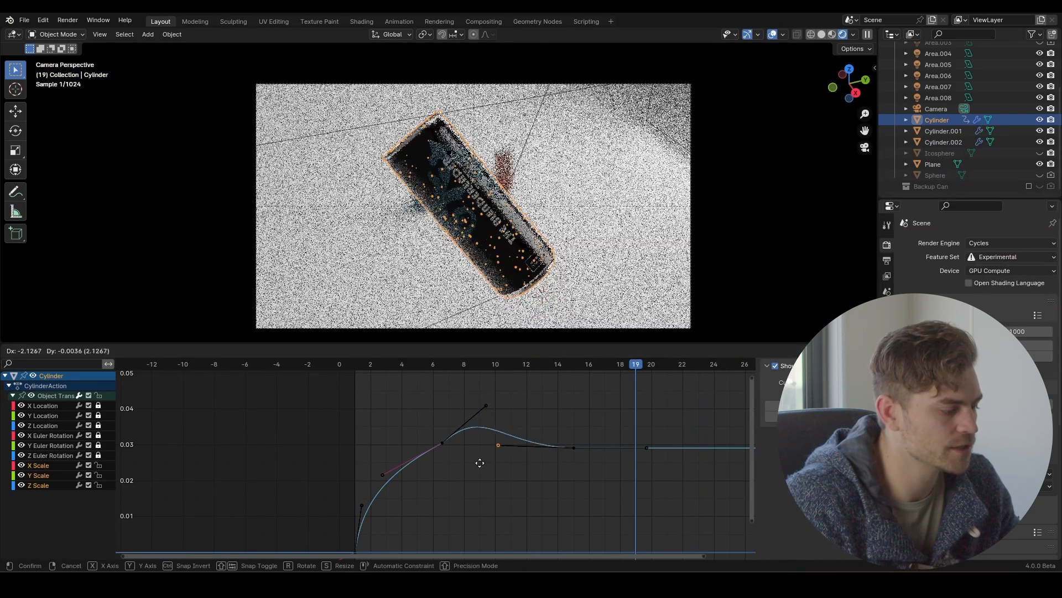
click(477, 462)
click(363, 367)
key(space)
key(space)
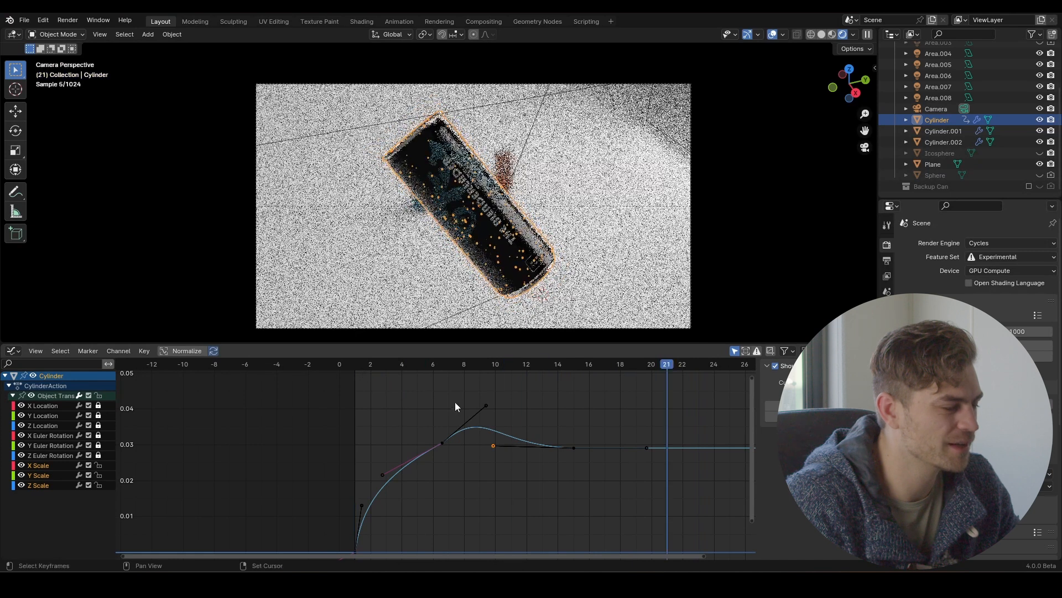
Replay the can's growth animation and save the project file
click(358, 364)
key(space)
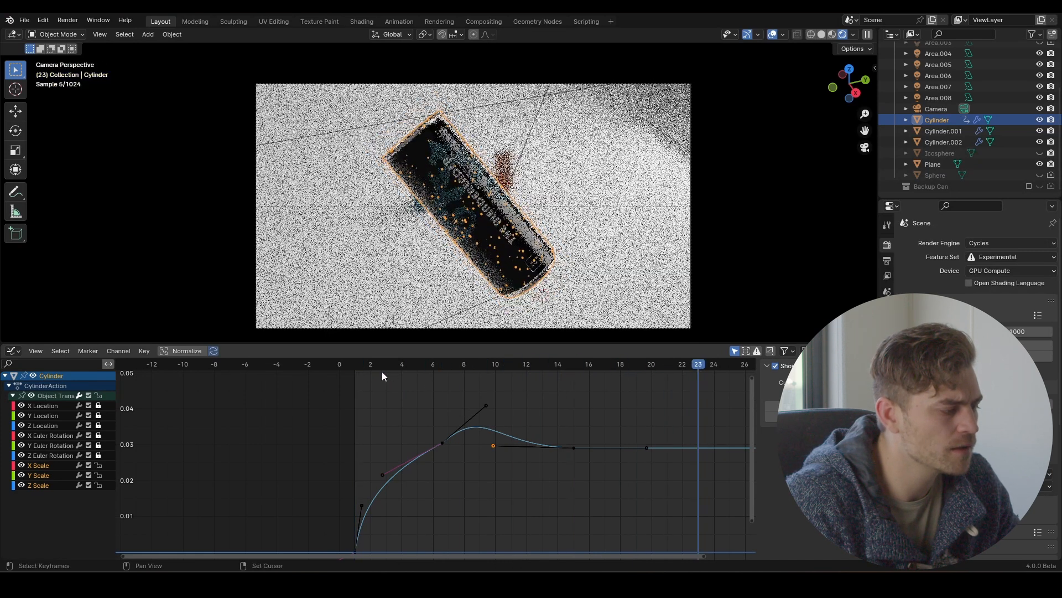
click(370, 363)
key(space)
key(space)
key(ctrl+s)
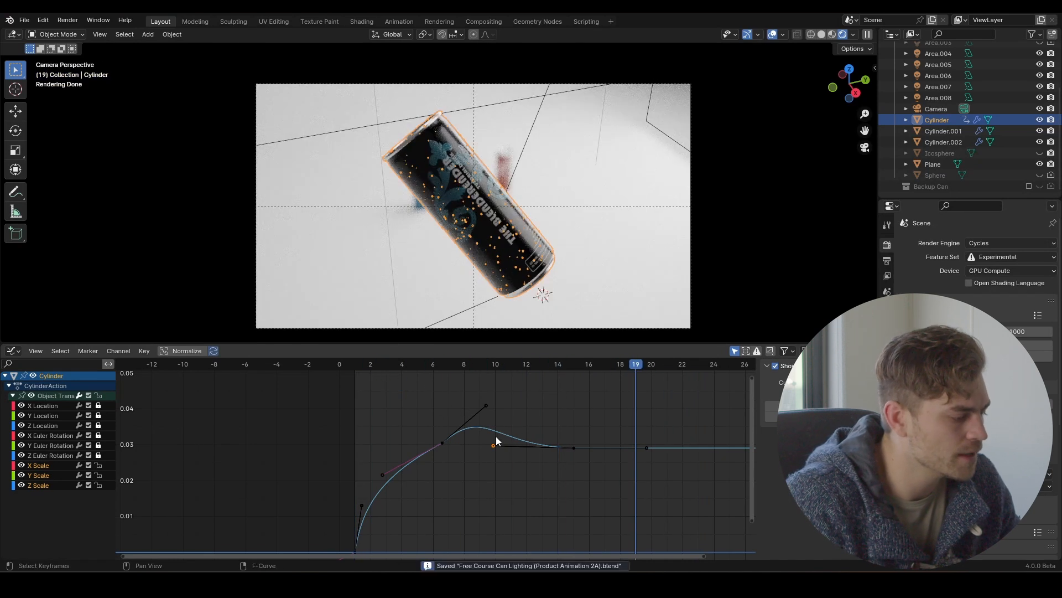
Return to frame 1, play the scale animation through, and save the file again
click(513, 430)
middle_drag(513, 429, 498, 418)
click(340, 365)
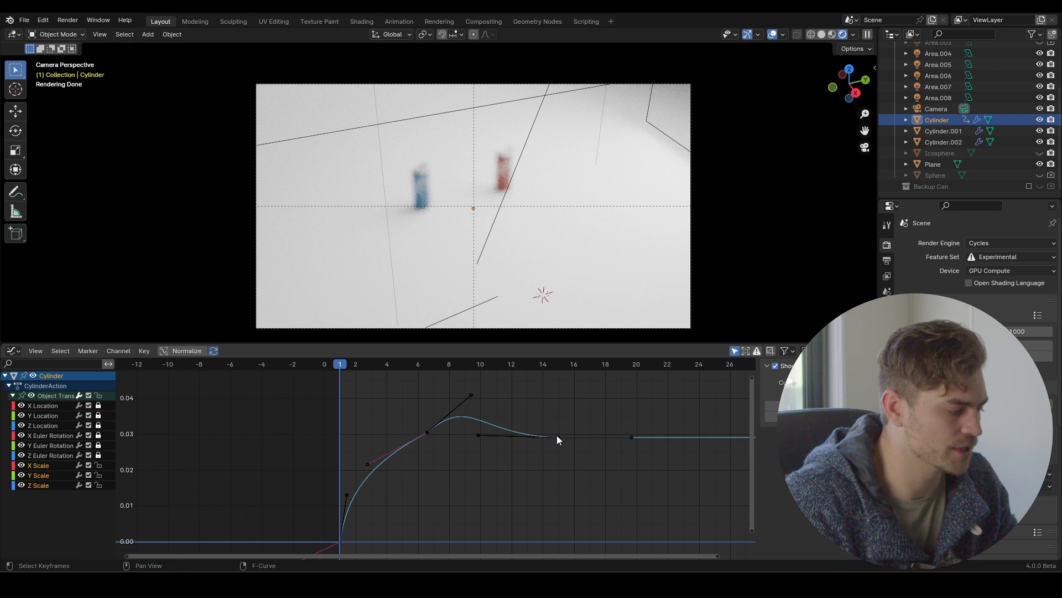
key(space)
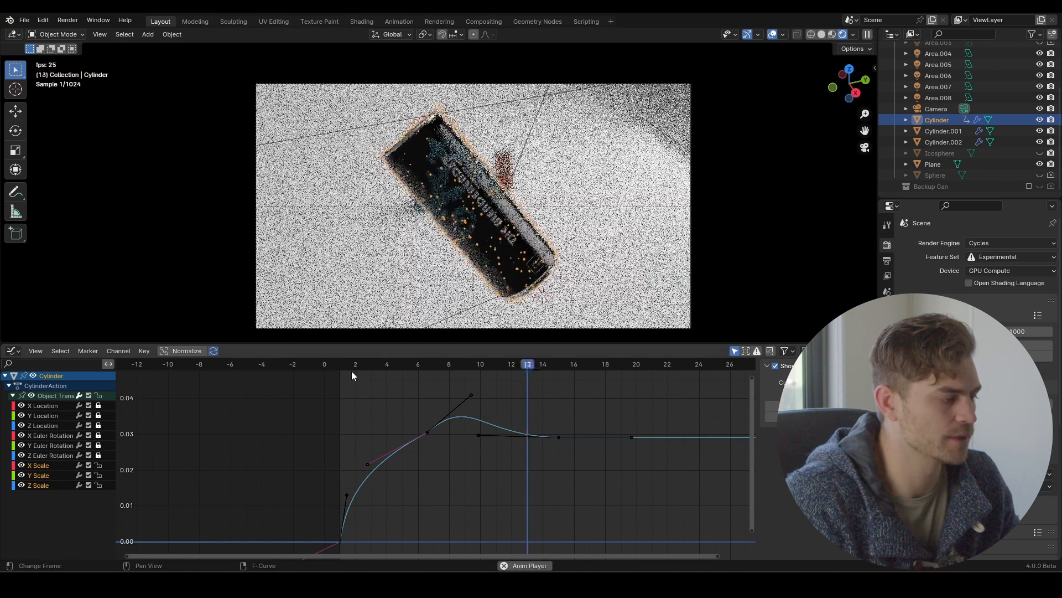
key(space)
key(ctrl+s)
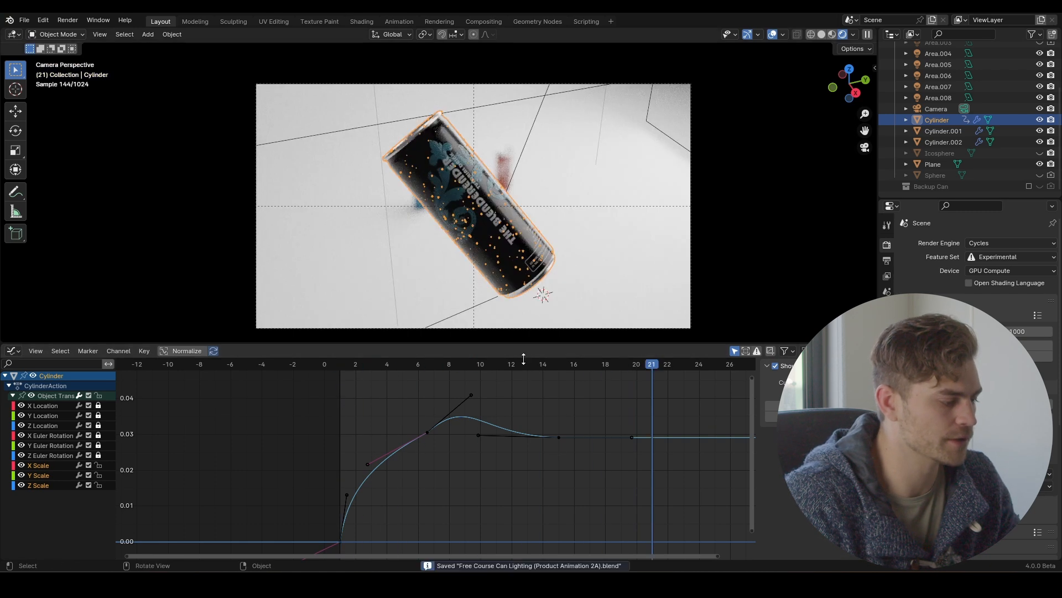
scroll(550, 400, down, 5)
ctrl+scroll(550, 407, down, 3)
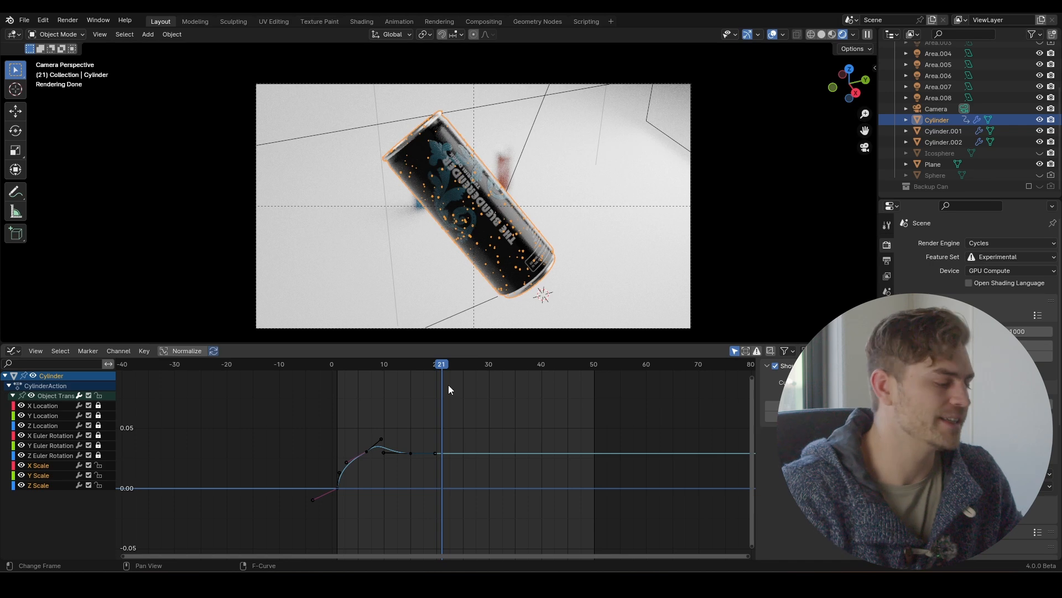
Save the project file and move the playhead to frame 50
click(438, 366)
key(ctrl+s)
drag(455, 372, 594, 400)
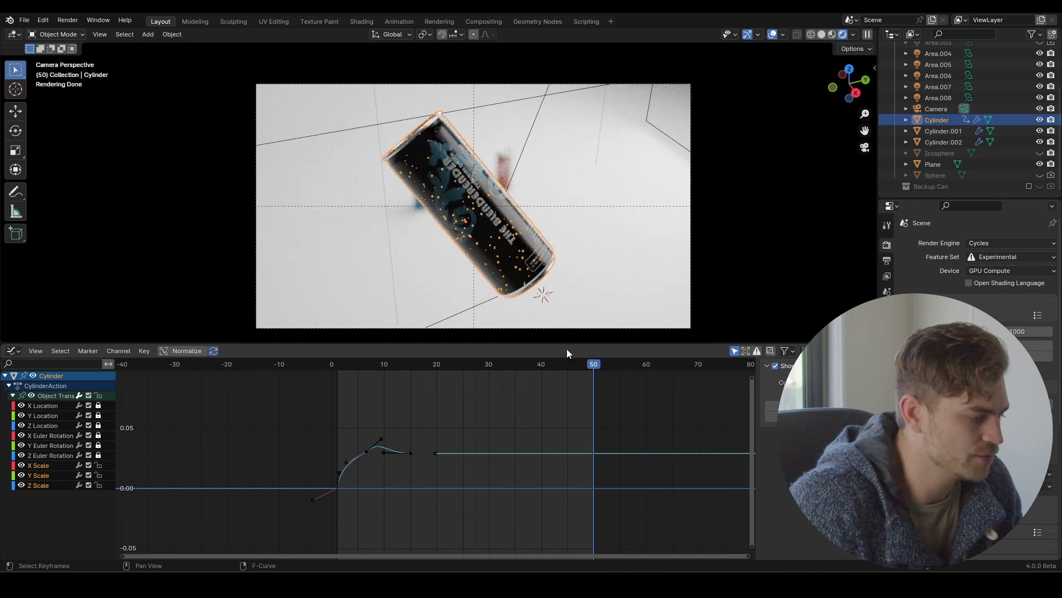
click(98, 395)
click(98, 396)
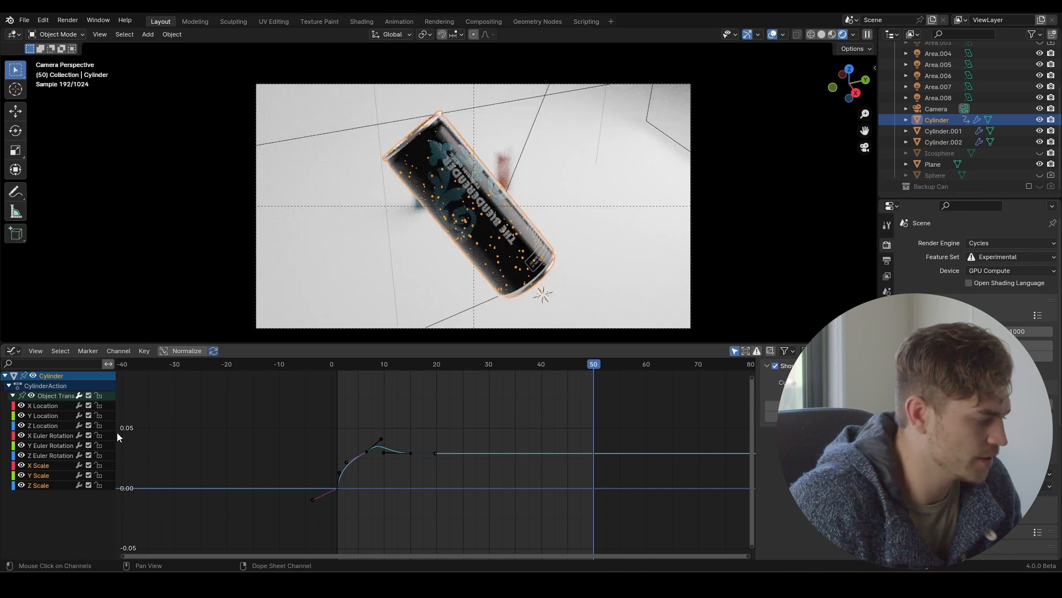
Rotate the can about 6.97° around the global X axis and about -1.59° around the global Y axis
key(r)
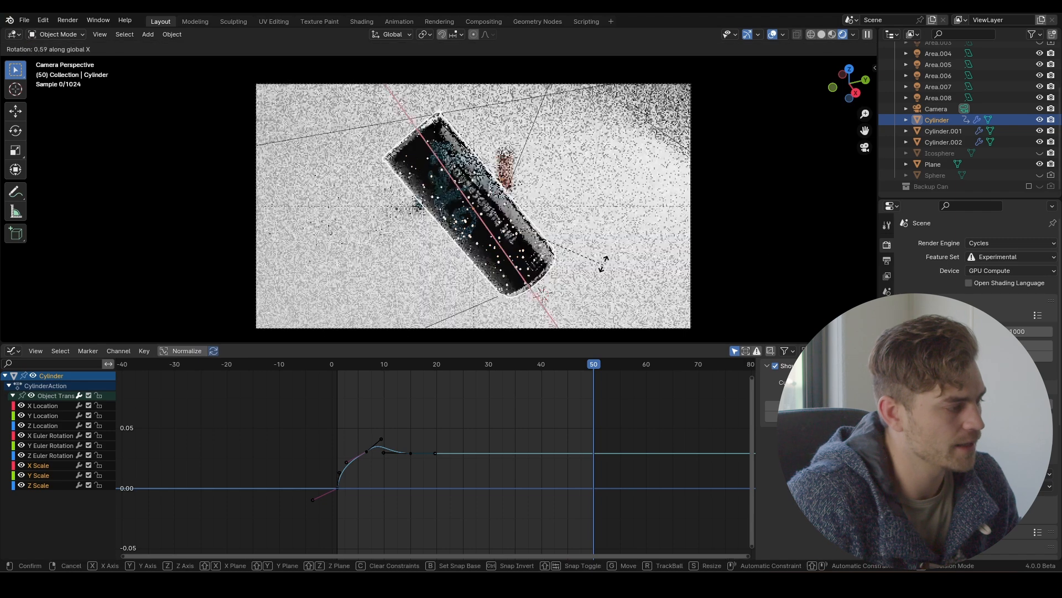
key(x)
click(610, 247)
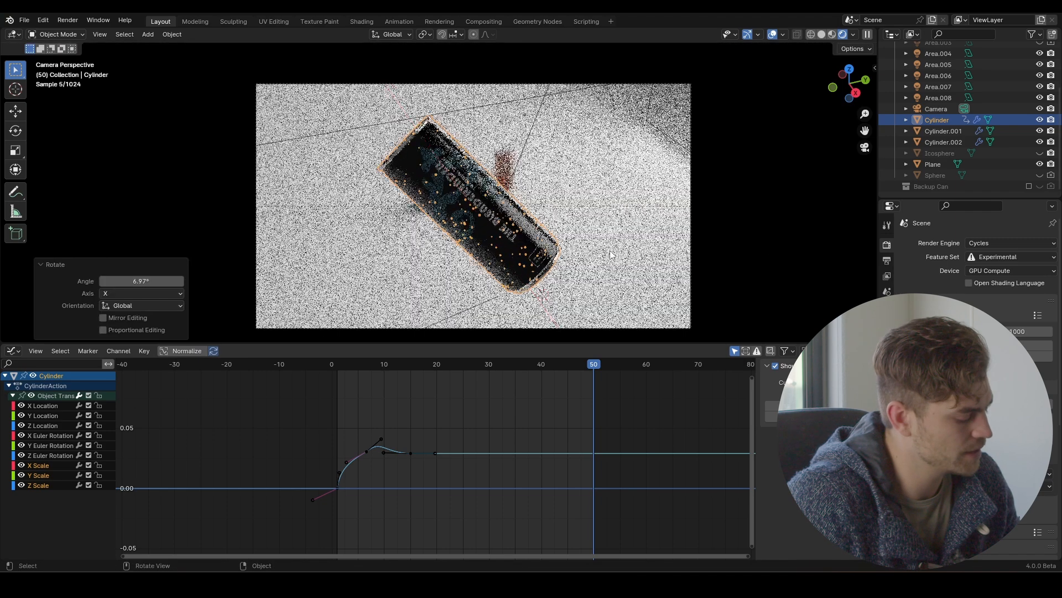
key(r)
key(y)
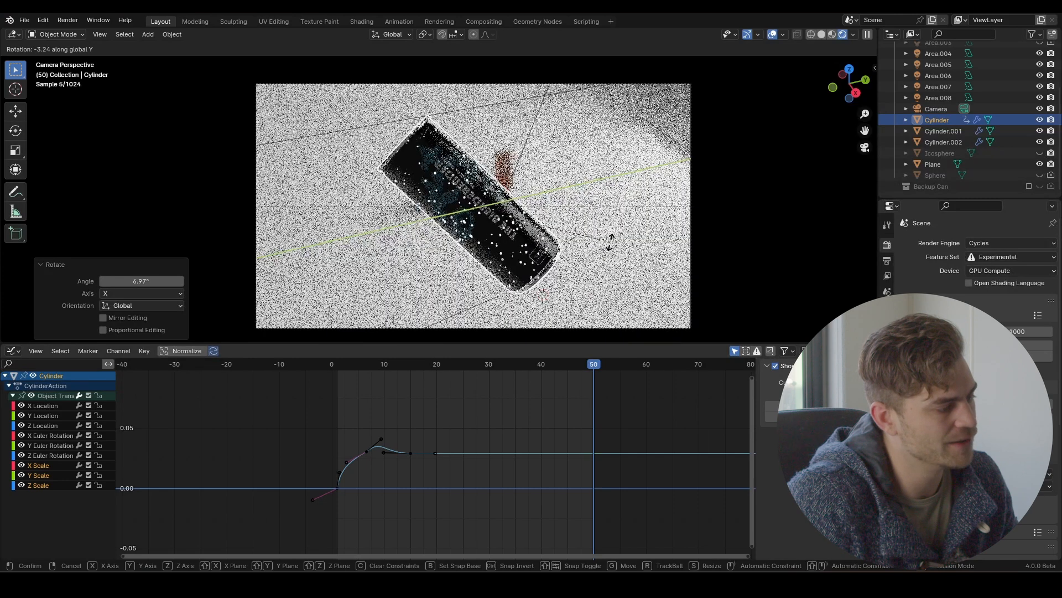
click(609, 250)
Rotate the can about 14.2° around the global Z axis, with a final Z correction of about -0.675°
key(r)
key(z)
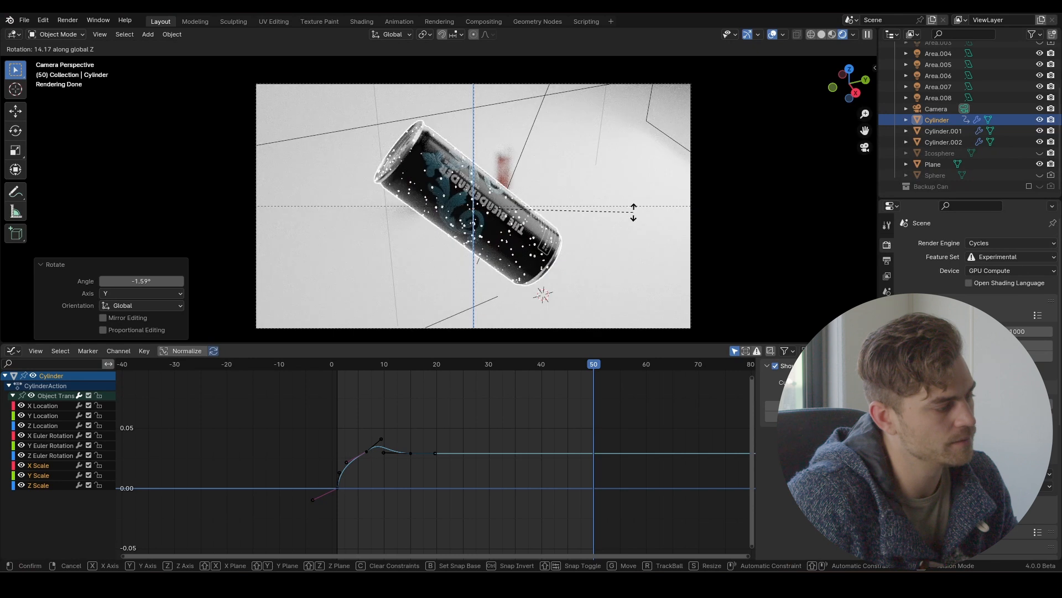
click(633, 212)
key(r)
key(z)
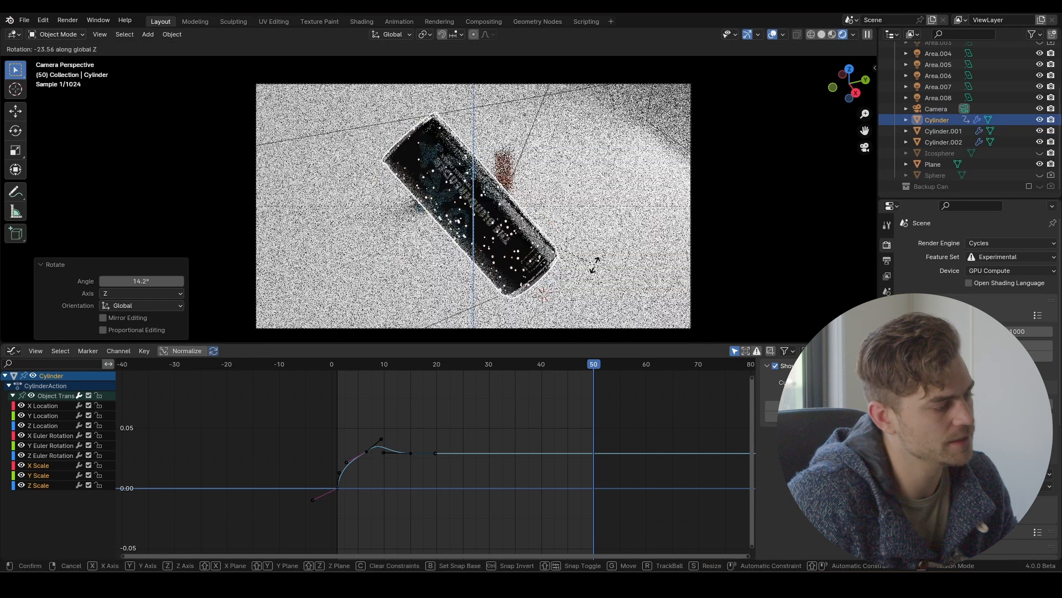
click(638, 222)
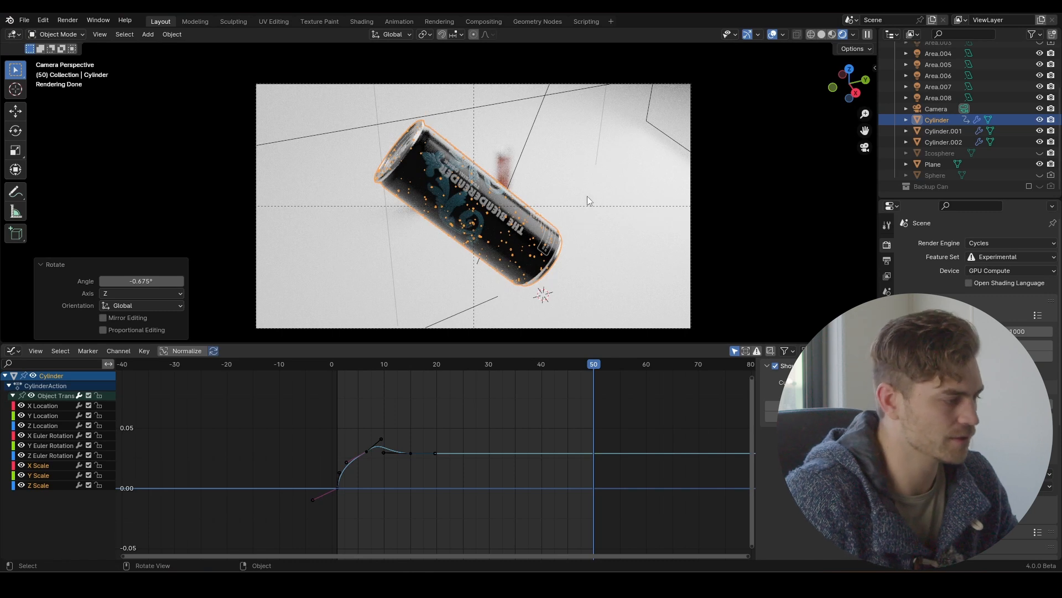
Insert a Rotation keyframe for the can at frame 50 and play the animation from about frame 6
key(i)
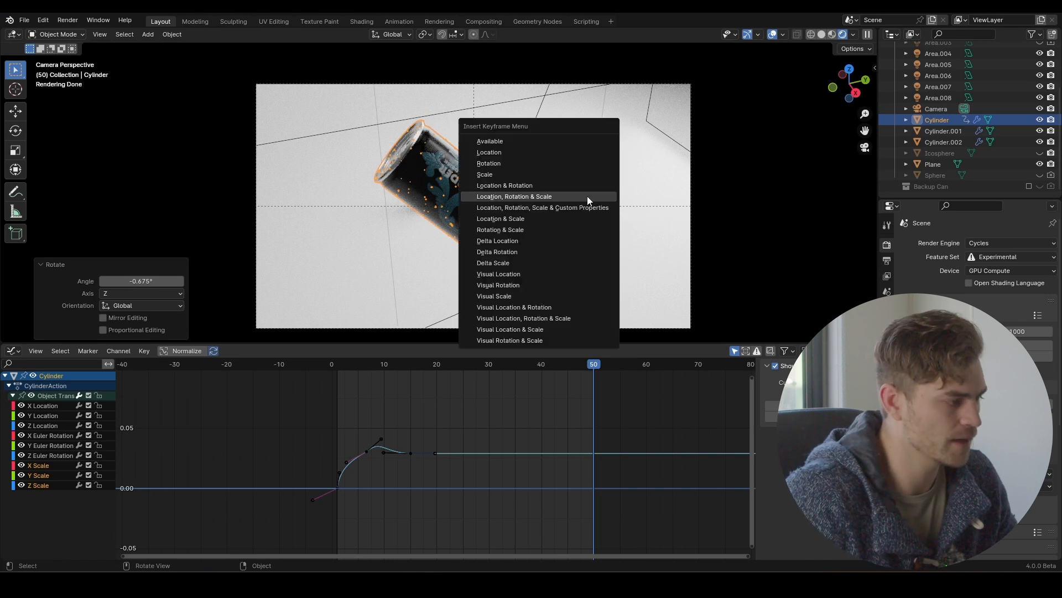
click(561, 158)
drag(576, 370, 363, 366)
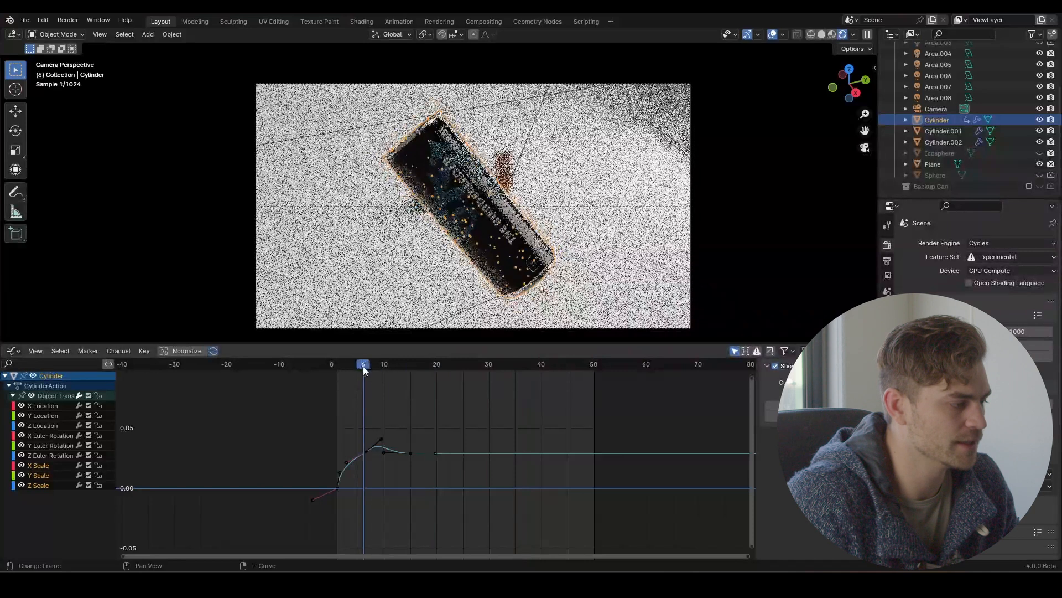
key(space)
key(space)
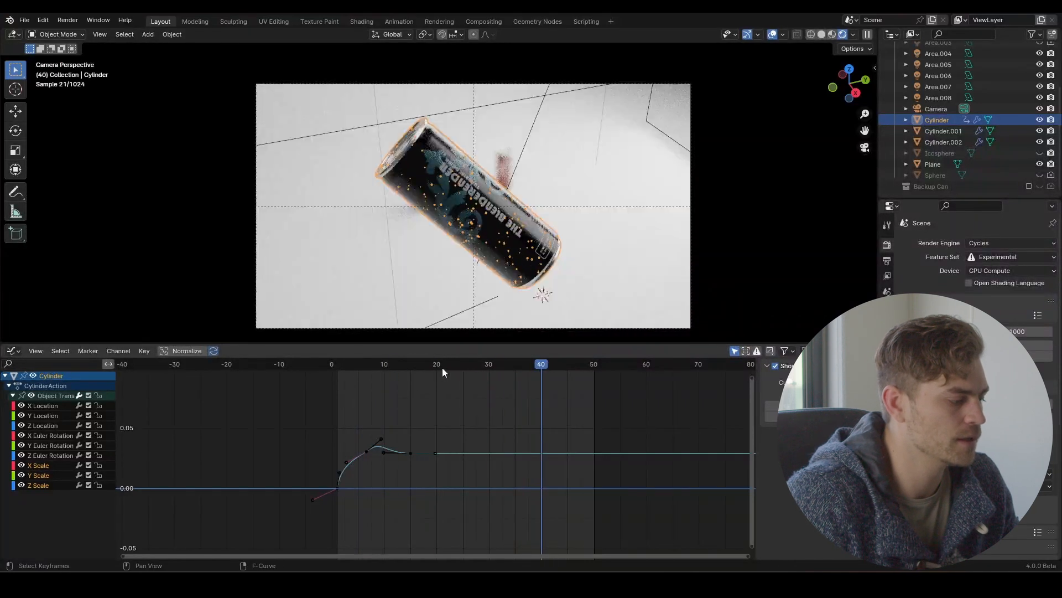
At frame 15, lock the three scale curves and isolate the X Euler Rotation curve for editing
click(414, 367)
mouse_move(413, 367)
mouse_down()
mouse_move(552, 367)
mouse_move(411, 367)
mouse_up()
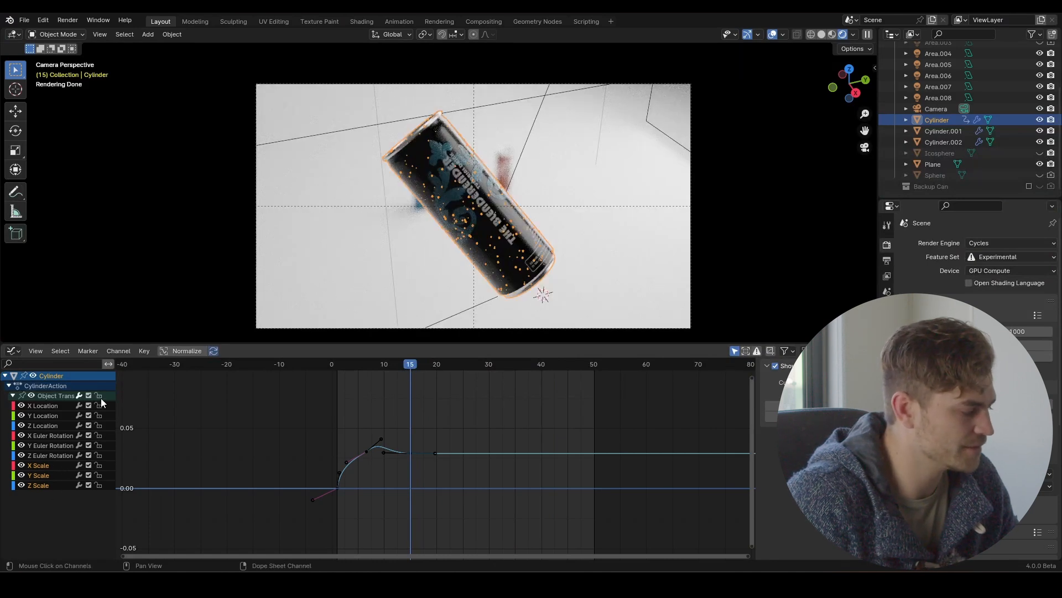
drag(99, 465, 98, 485)
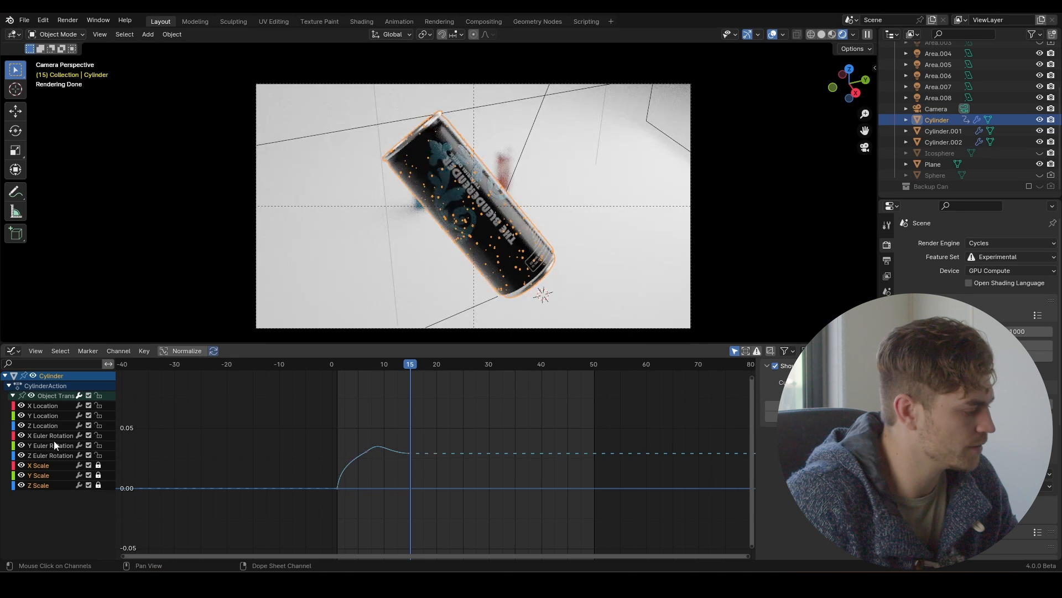
drag(98, 426, 102, 403)
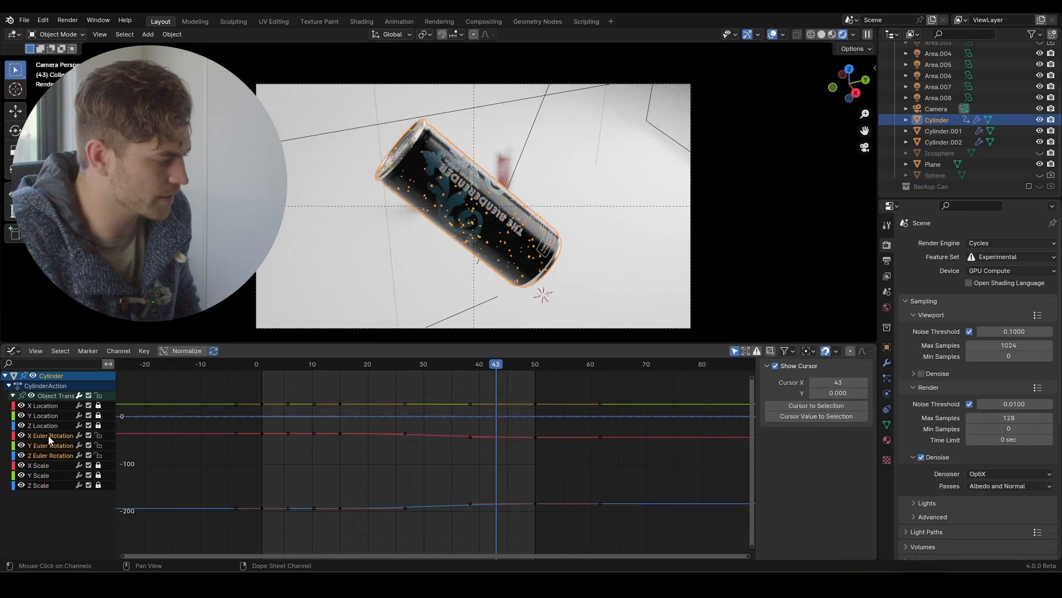
click(49, 436)
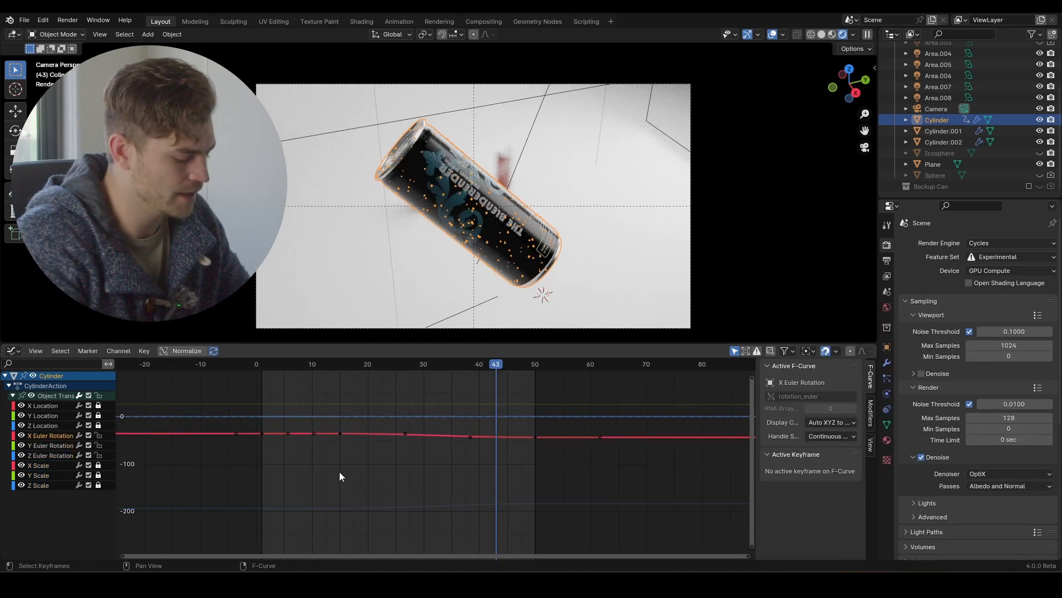
key(Home)
key(KP_Decimal)
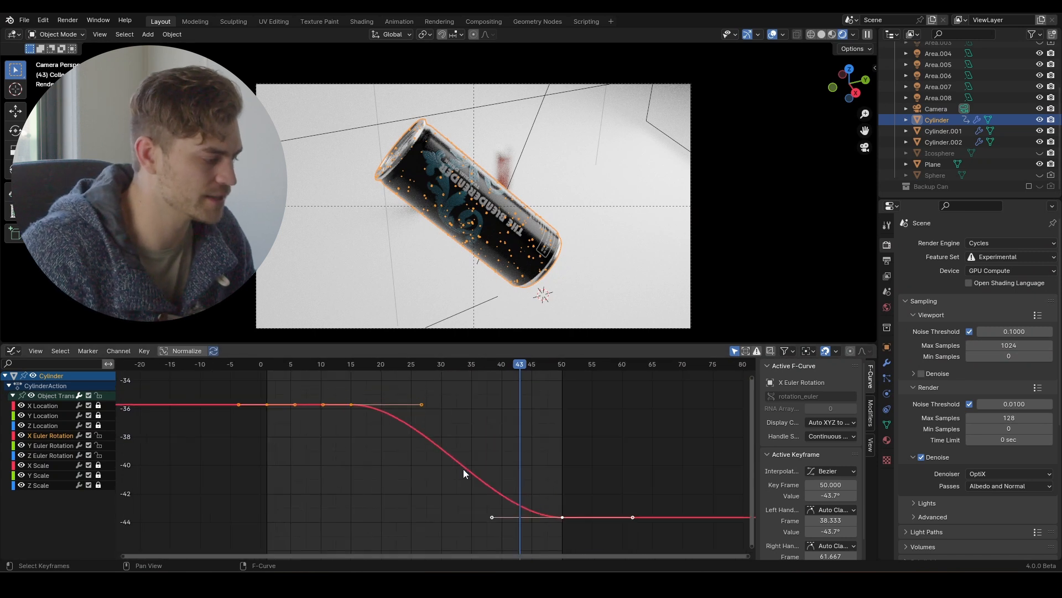
Play back the can's animation to review the rotation easing between frames 15 and 50
click(296, 365)
key(space)
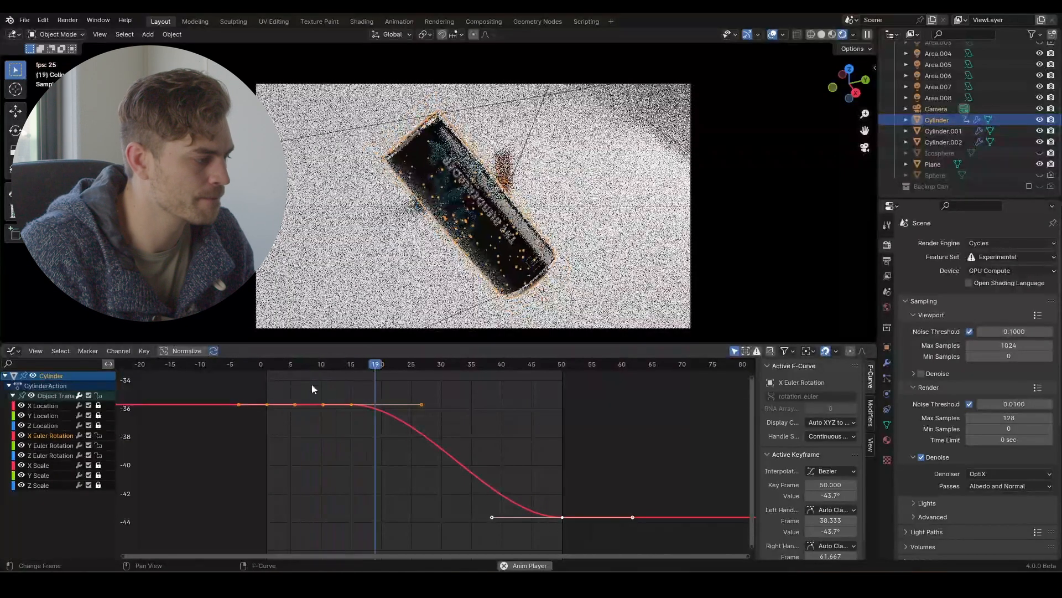
key(space)
click(448, 383)
drag(414, 420, 414, 420)
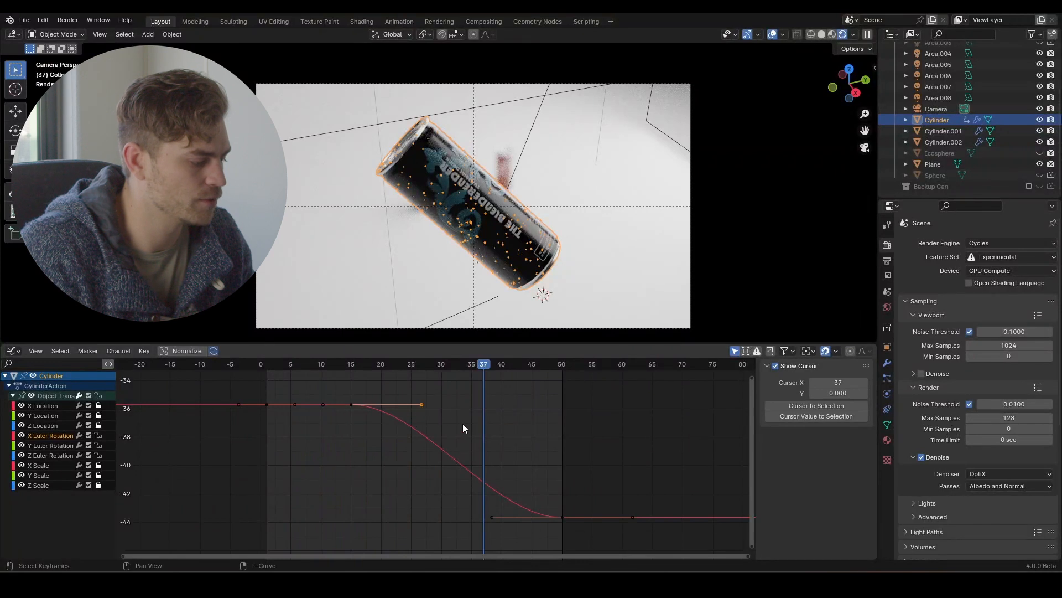
Set the pivot point to Individual Centers and lengthen all X Euler Rotation keyframe handles along the time axis to about 20 frames
scroll(583, 401, down, 1)
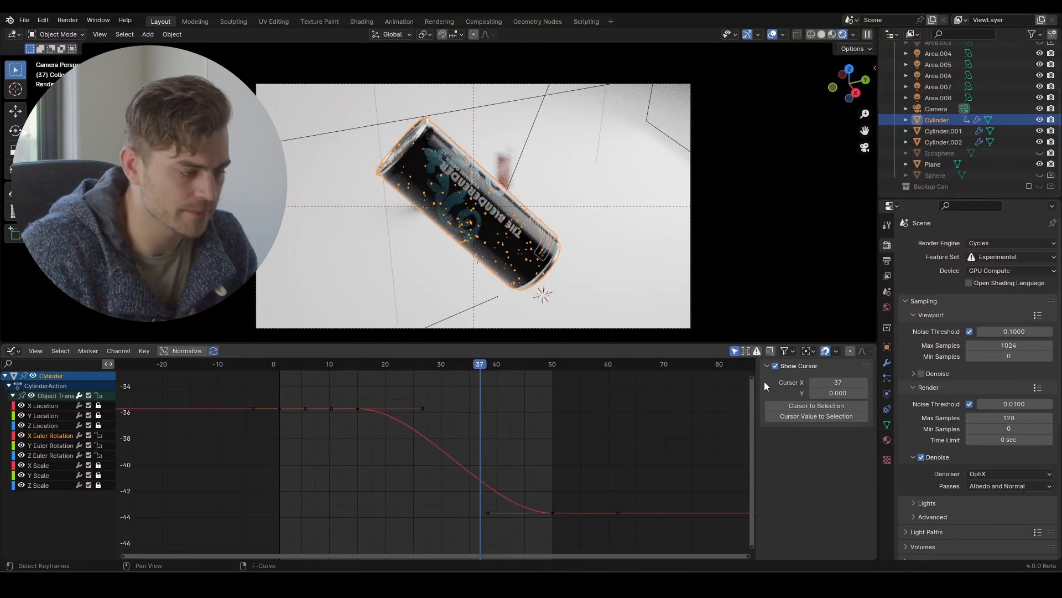
click(813, 351)
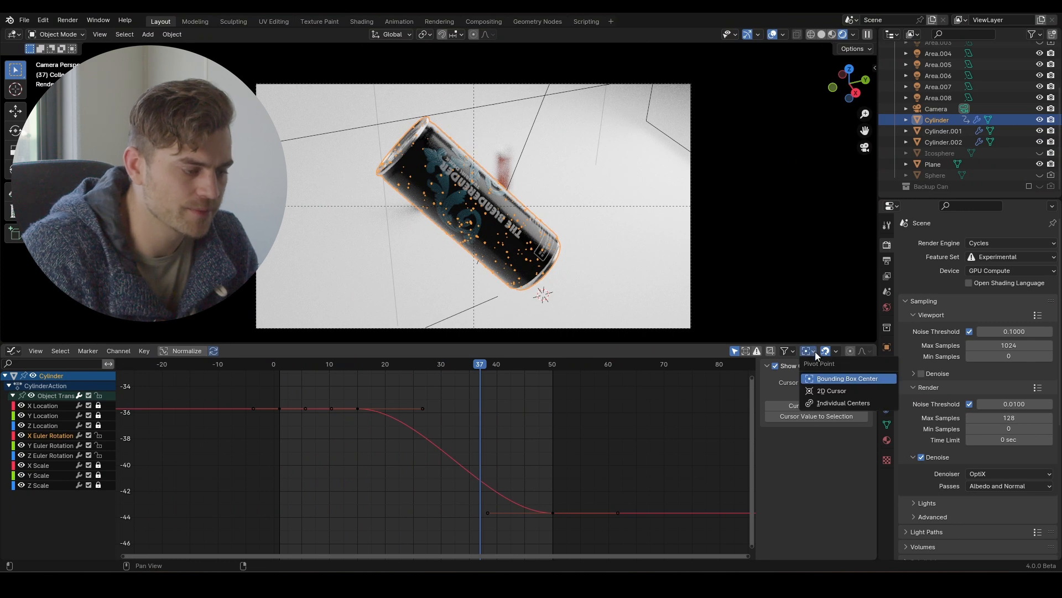
click(830, 404)
scroll(504, 438, down, 2)
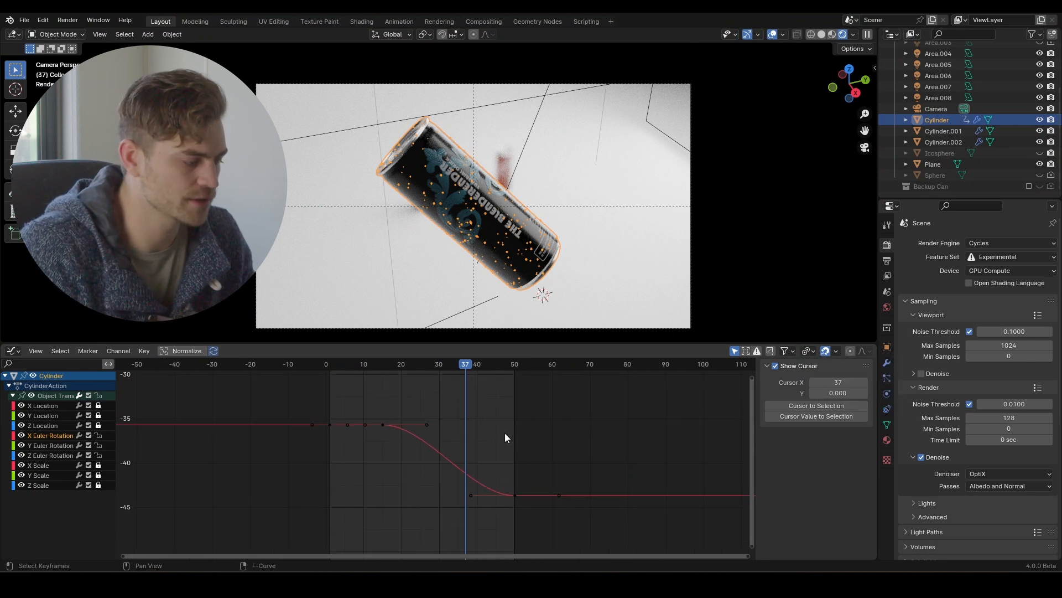
key(a)
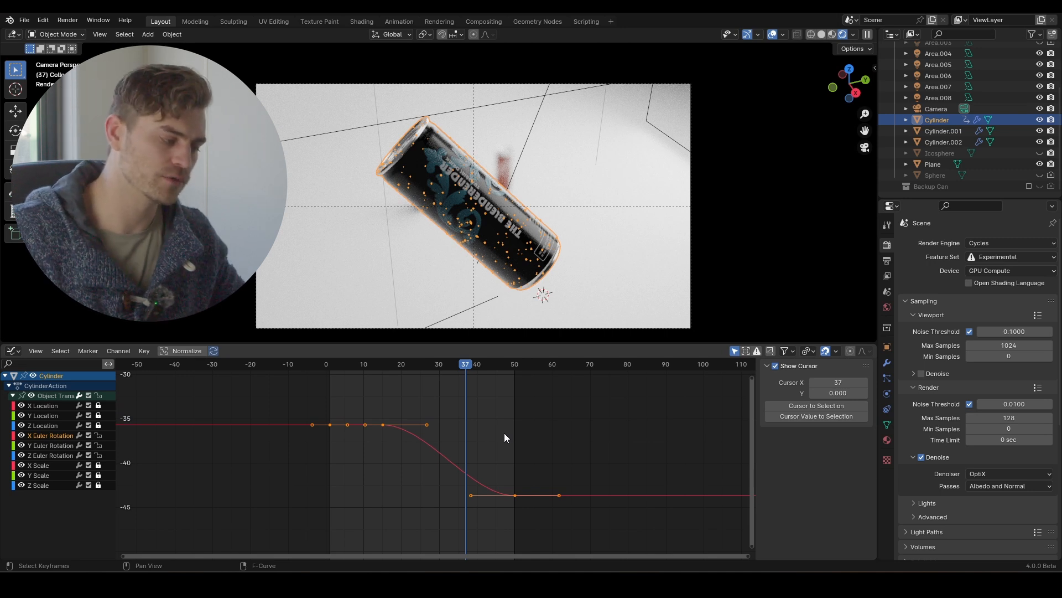
key(s)
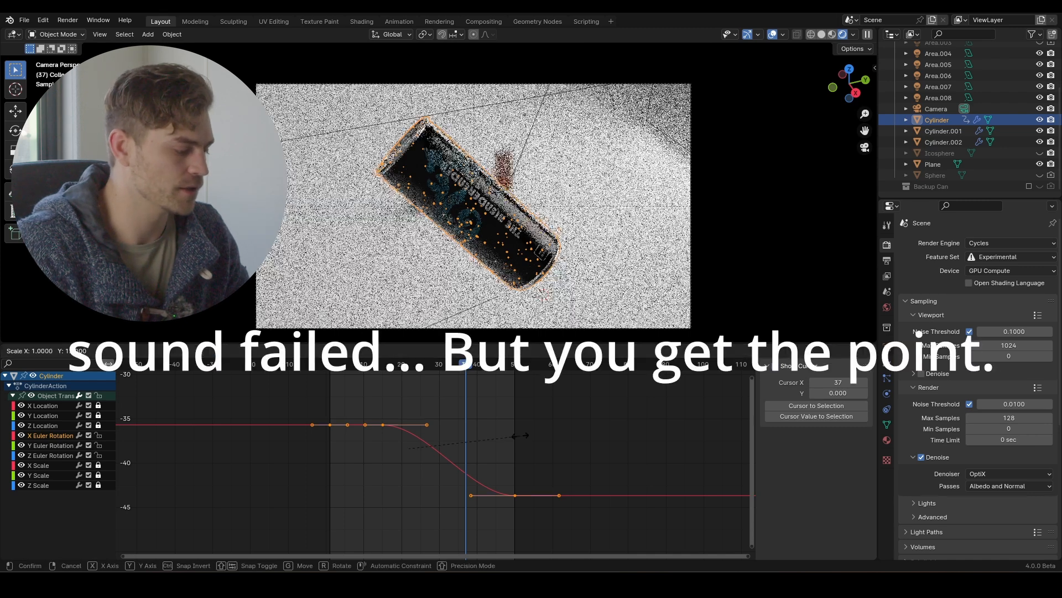
key(x)
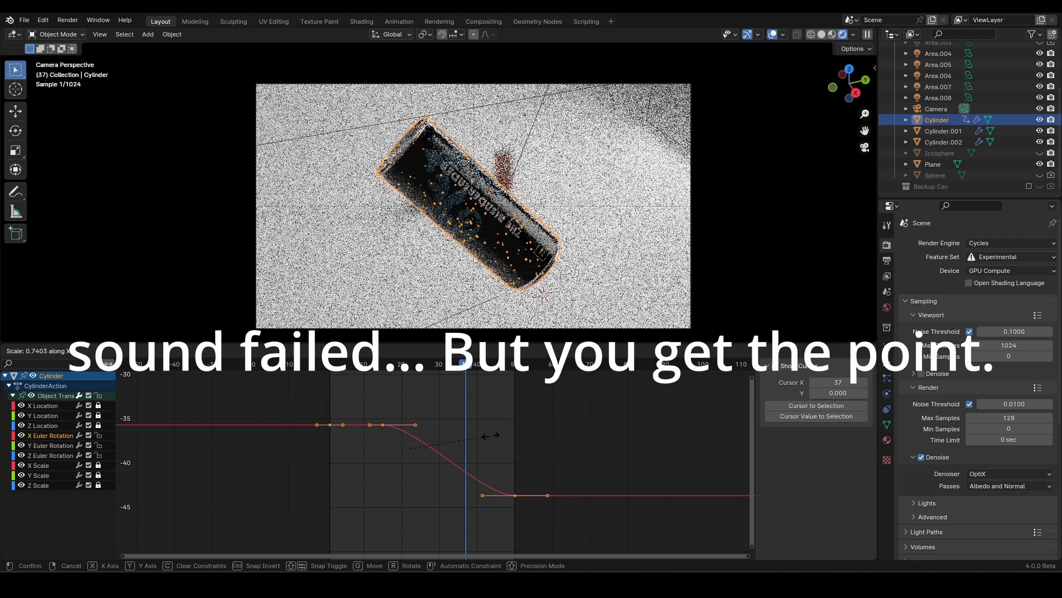
click(600, 440)
click(371, 361)
key(space)
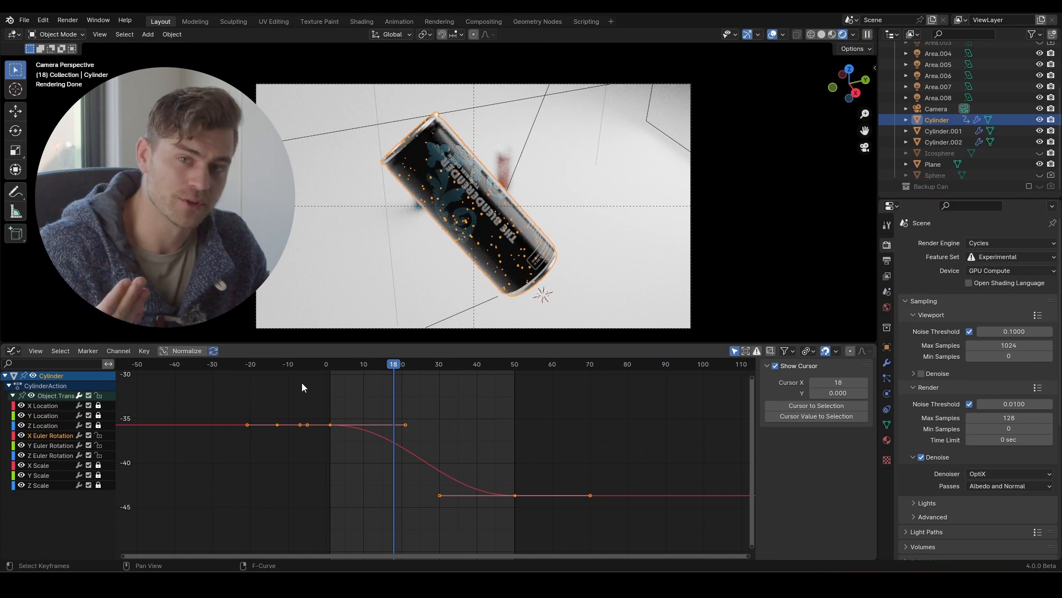
Shift the two early X Euler Rotation keyframes along the time axis, ending with the second one on frame 1
click(811, 352)
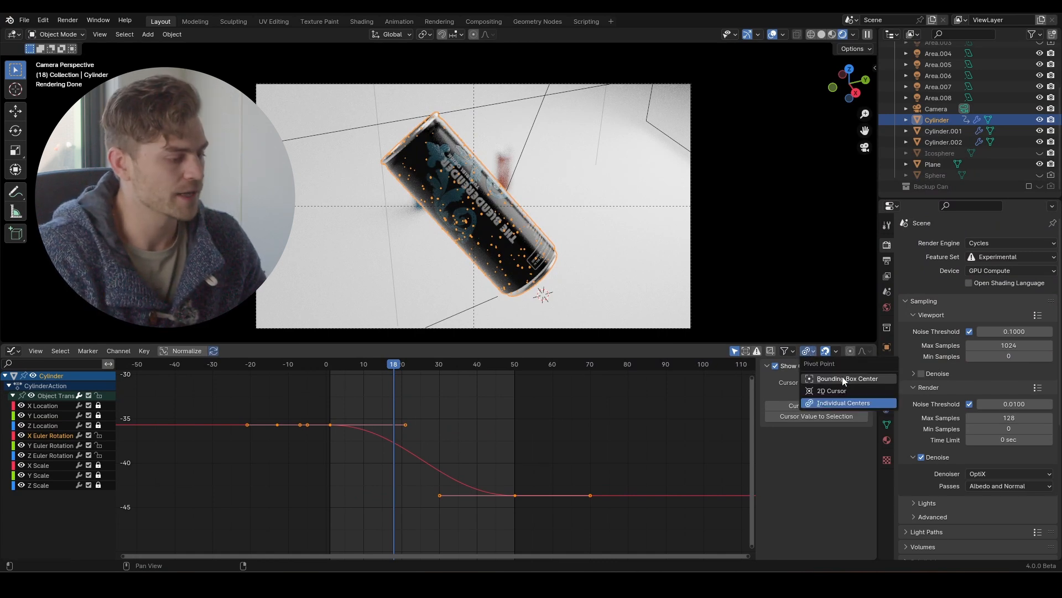
scroll(427, 420, down, 1)
drag(361, 406, 175, 479)
key(g)
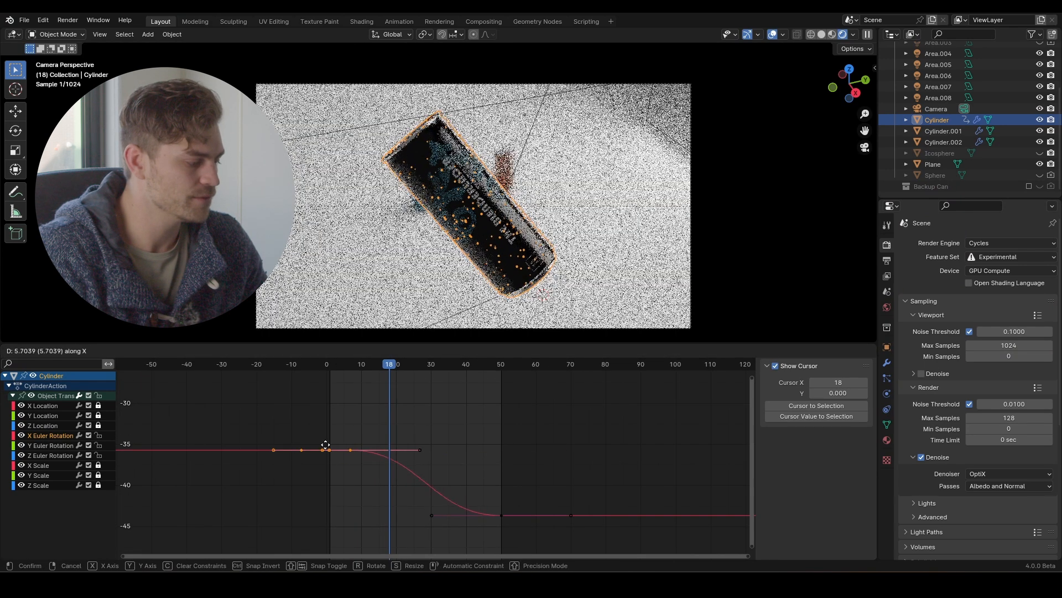
click(396, 440)
key(g)
key(x)
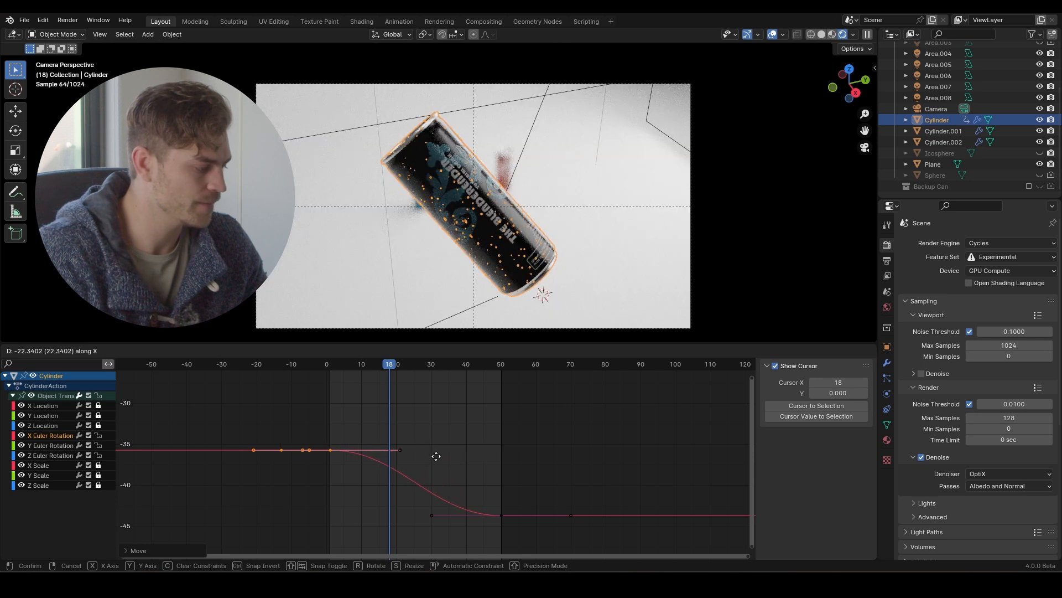
click(434, 455)
Replay the animation from its start to check the X rotation running over the whole range
key(space)
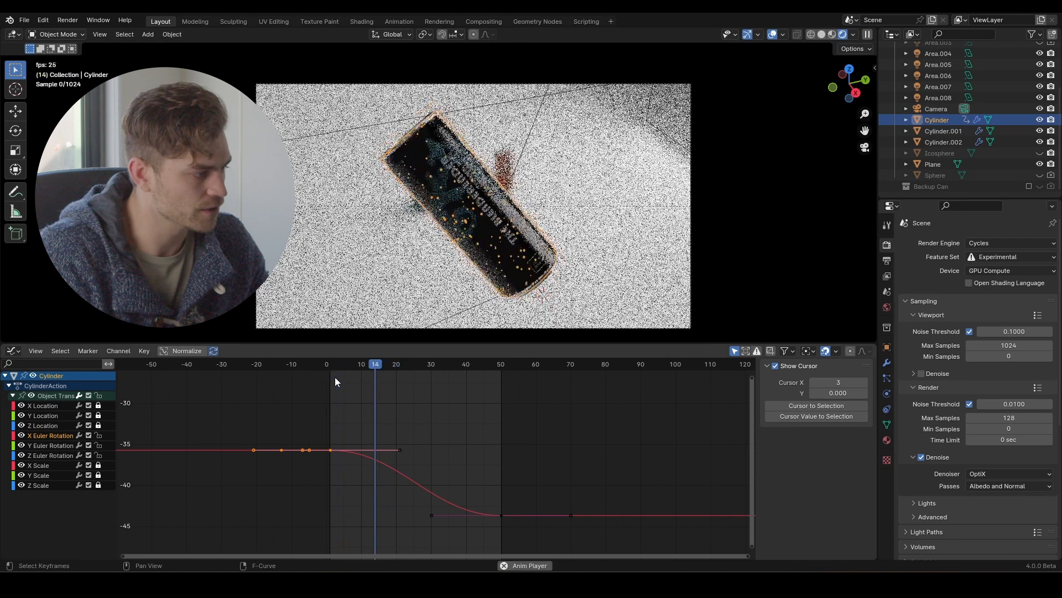
key(space)
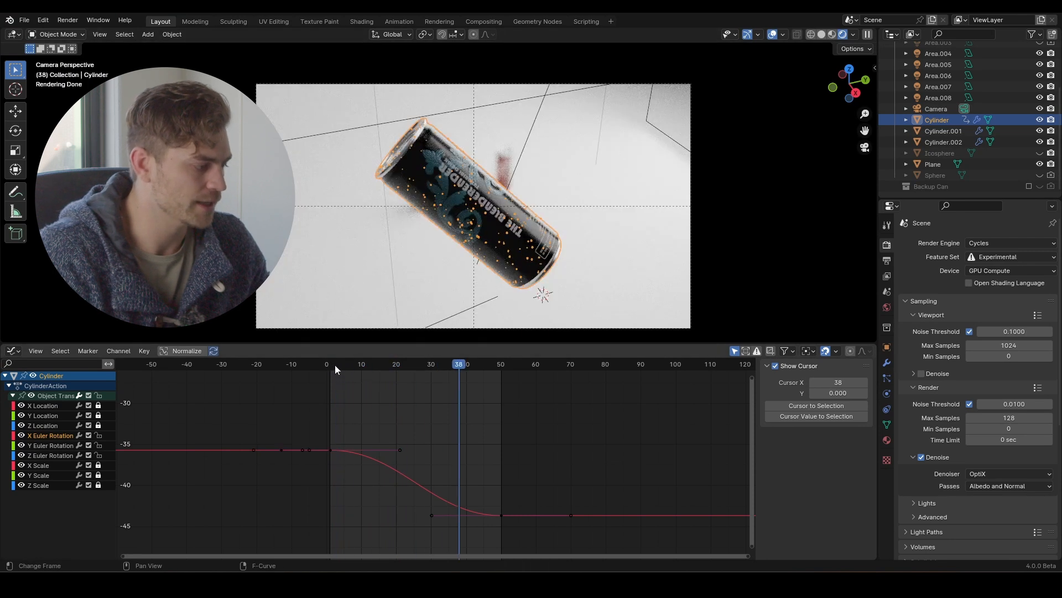
key(space)
key(space)
Lock the X Euler Rotation curve and select all keyframes of the Y Euler Rotation curve
click(99, 436)
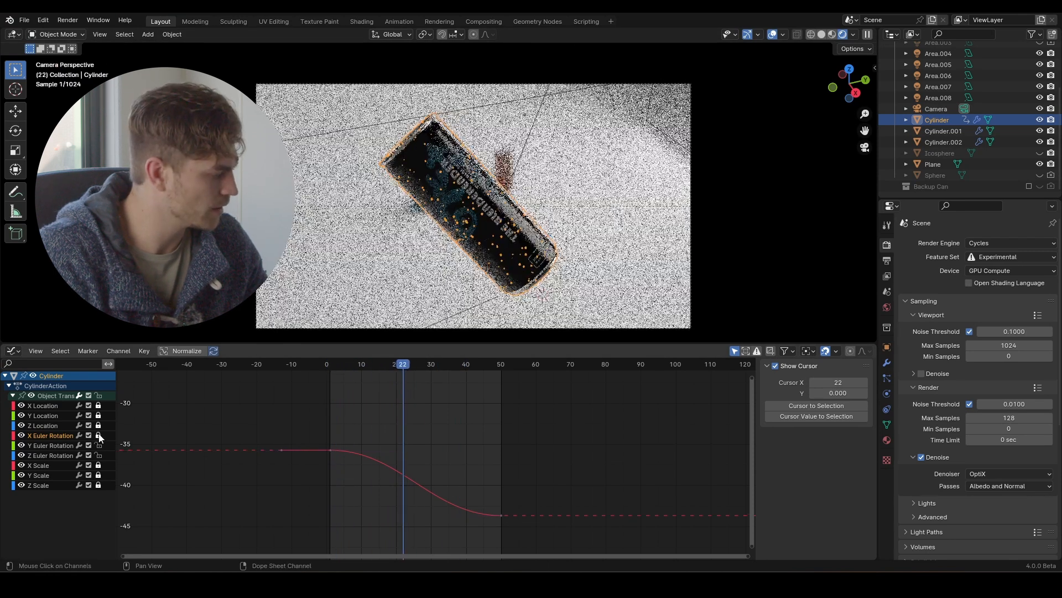
click(59, 445)
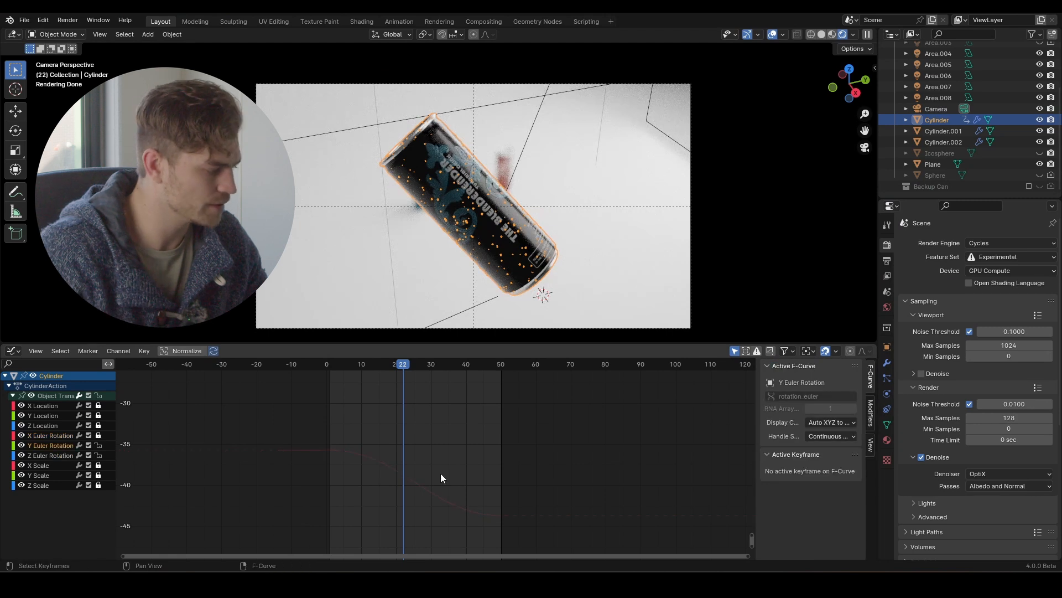
key(a)
key(Home)
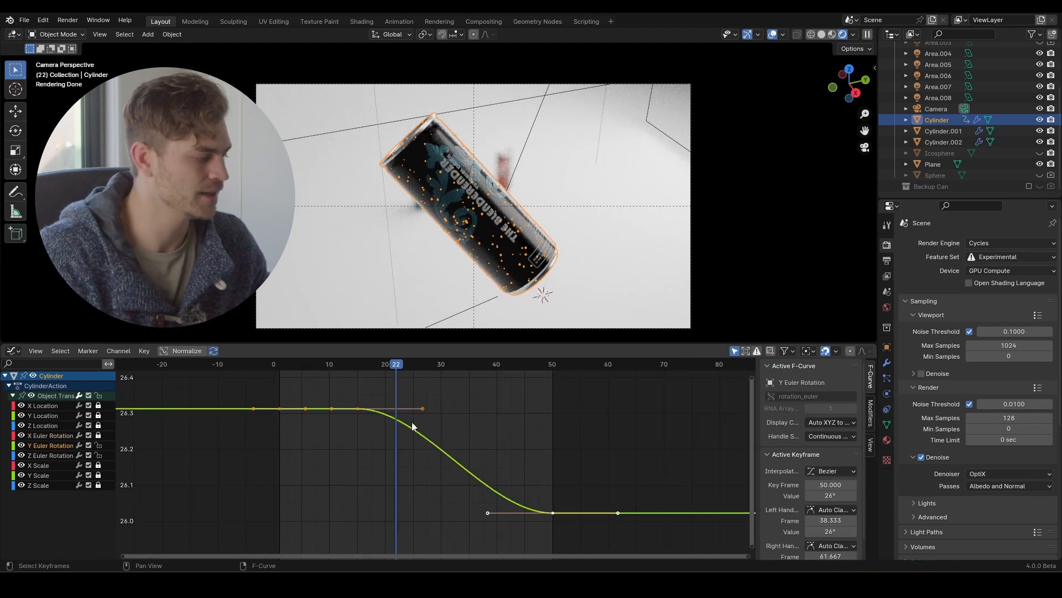
Move the Y Euler Rotation keyframes at frames 1 and 15 earlier in time, placing the second one on frame 1
drag(488, 385, 214, 429)
key(g)
key(x)
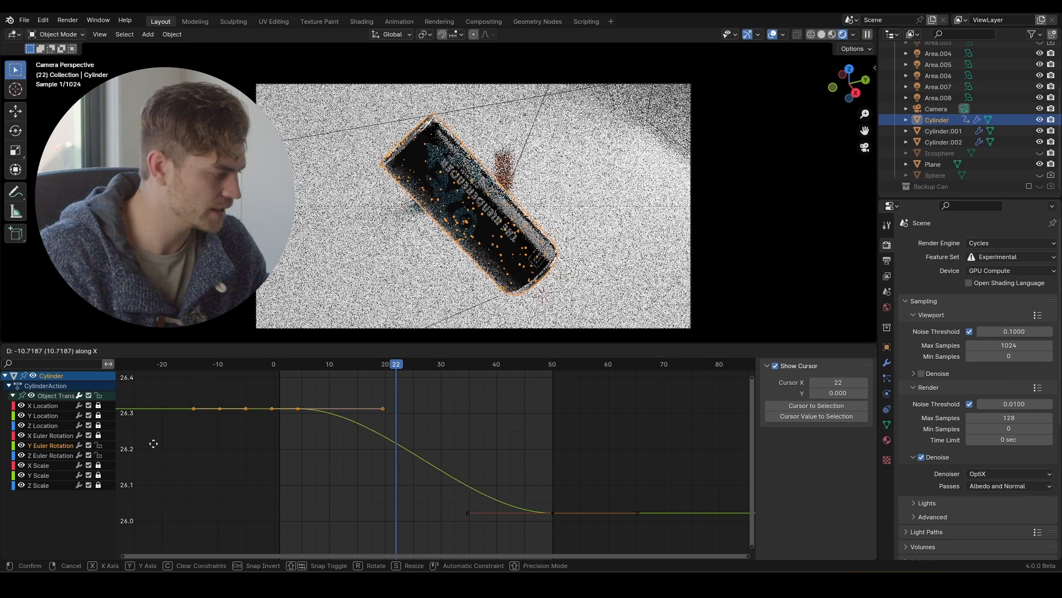
click(139, 446)
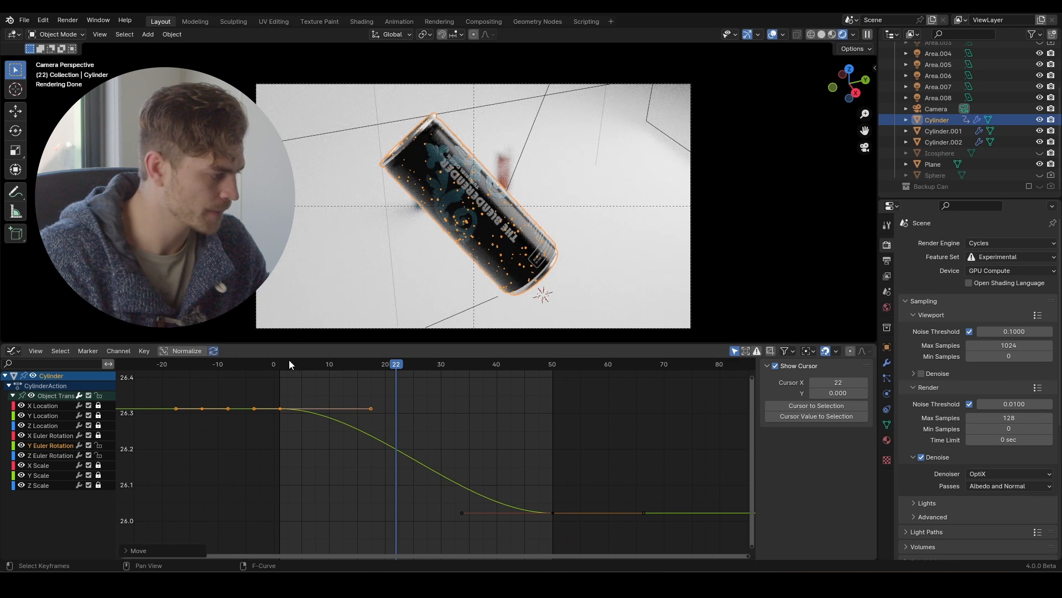
Replay the animation from near its start to check the retimed Y rotation
click(284, 361)
key(space)
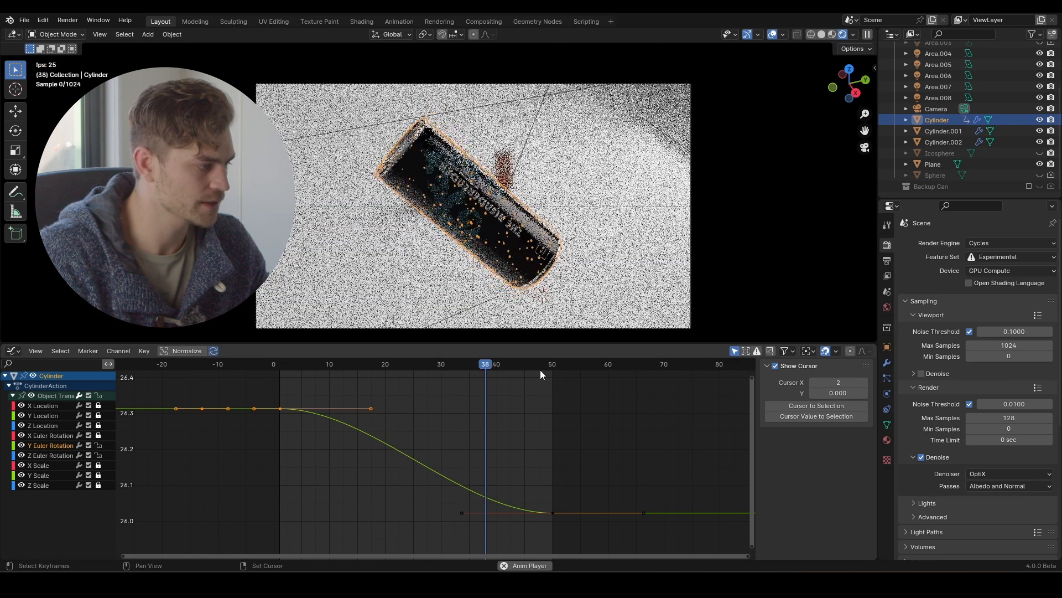
key(space)
Shift the two early Z Euler Rotation keyframes earlier along the time axis, placing the second one on frame 1
click(463, 513)
click(60, 456)
key(a)
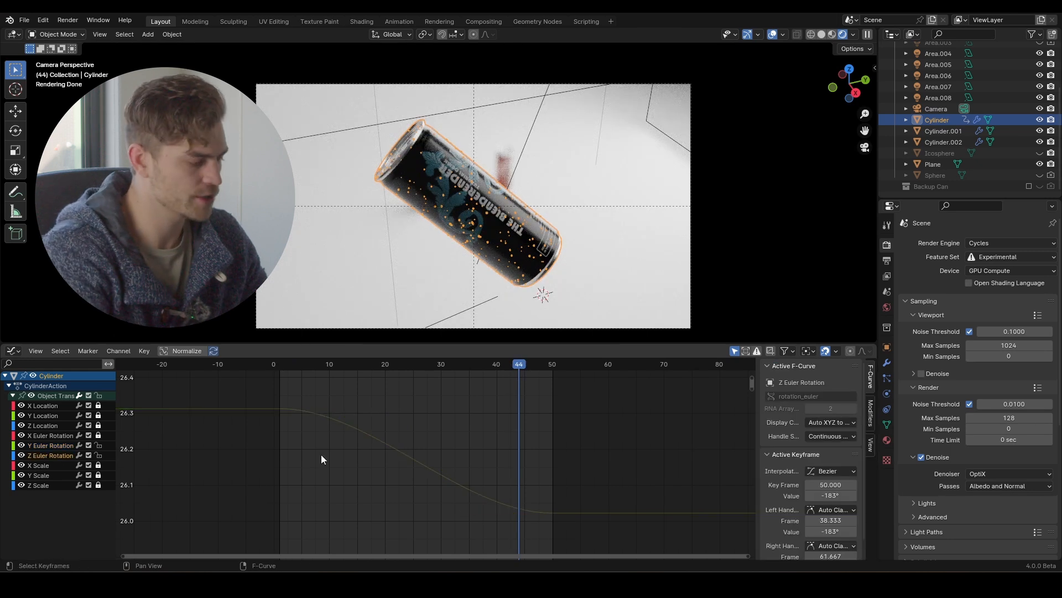
key(Home)
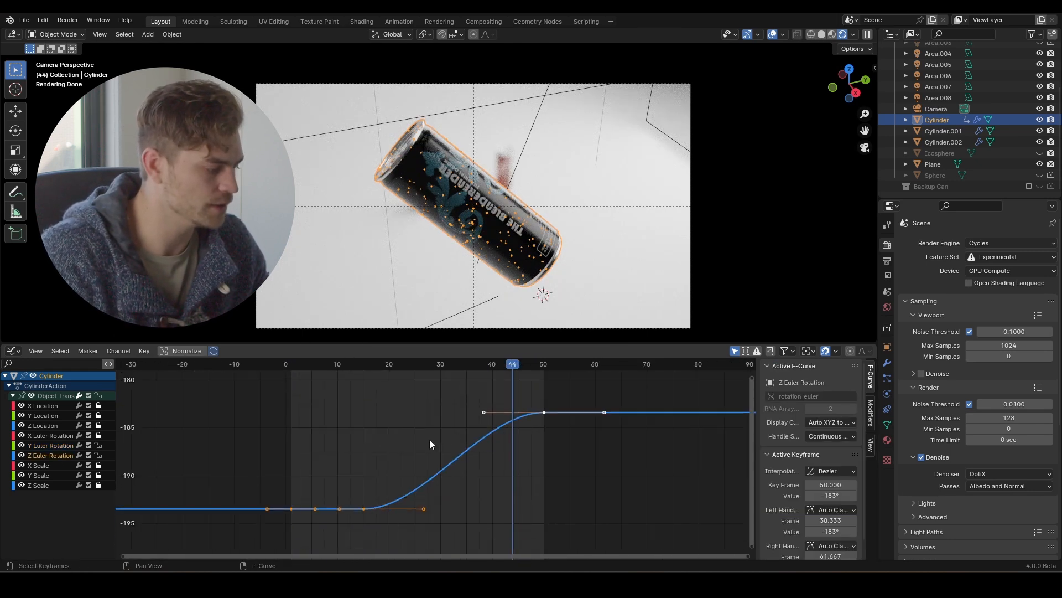
drag(430, 443, 253, 524)
key(g)
key(x)
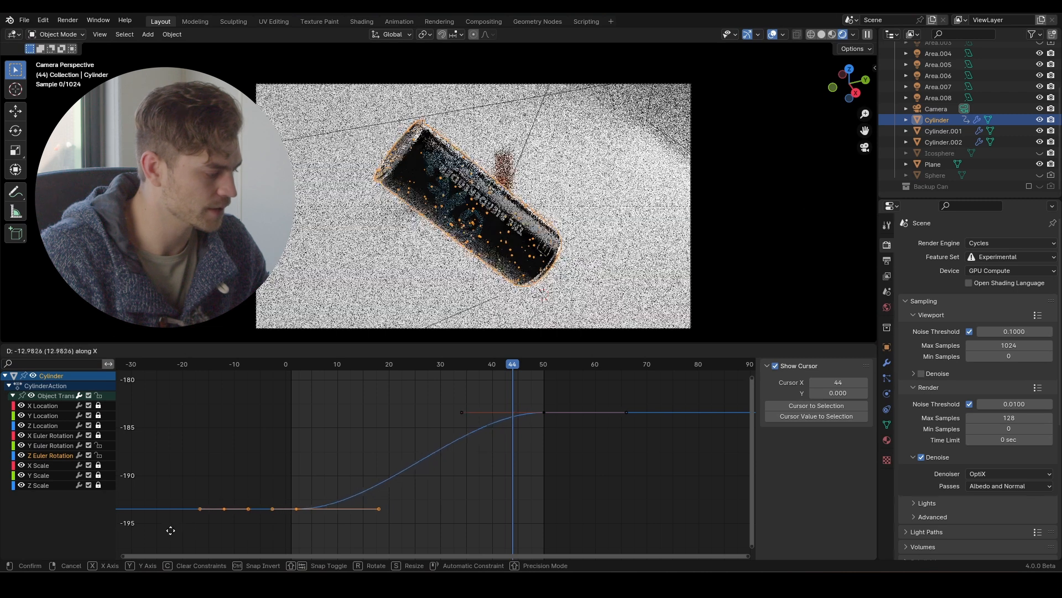
click(169, 534)
Play the animation from frame 1 to check the full rotation, saving the file during playback
click(290, 366)
key(space)
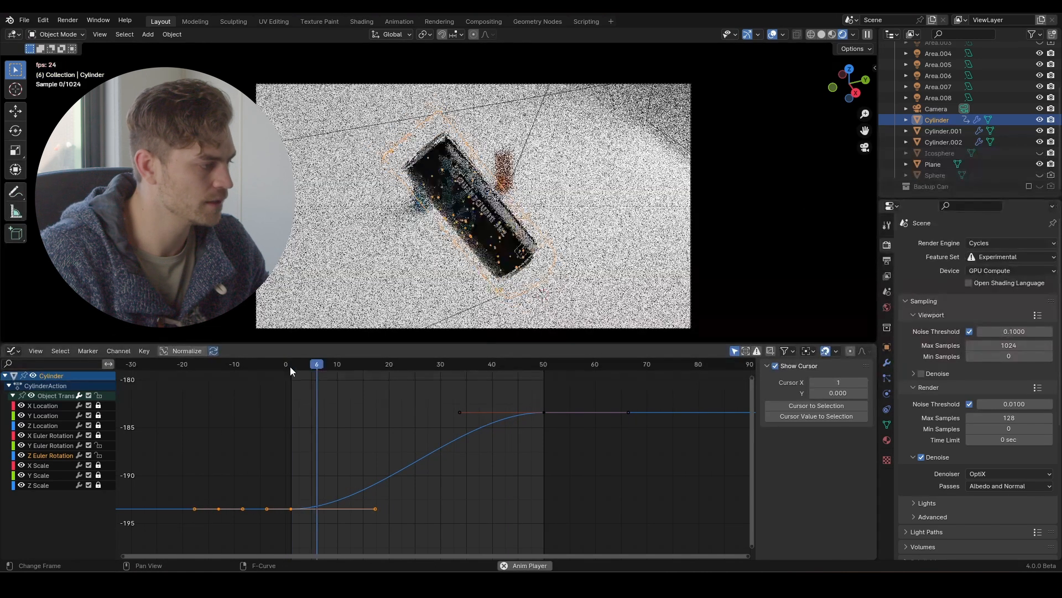
key(ctrl+s)
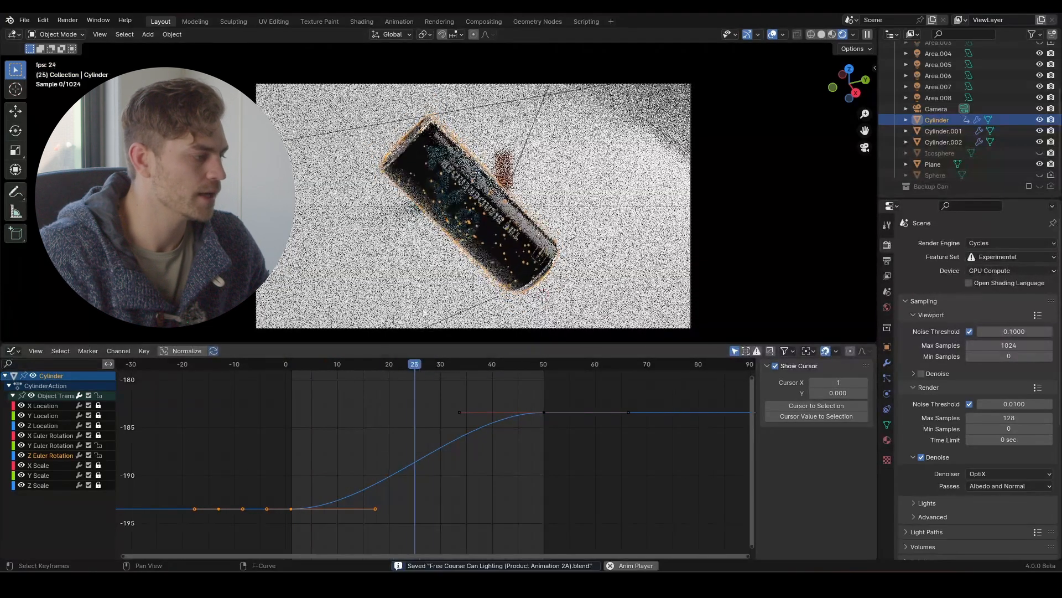
key(space)
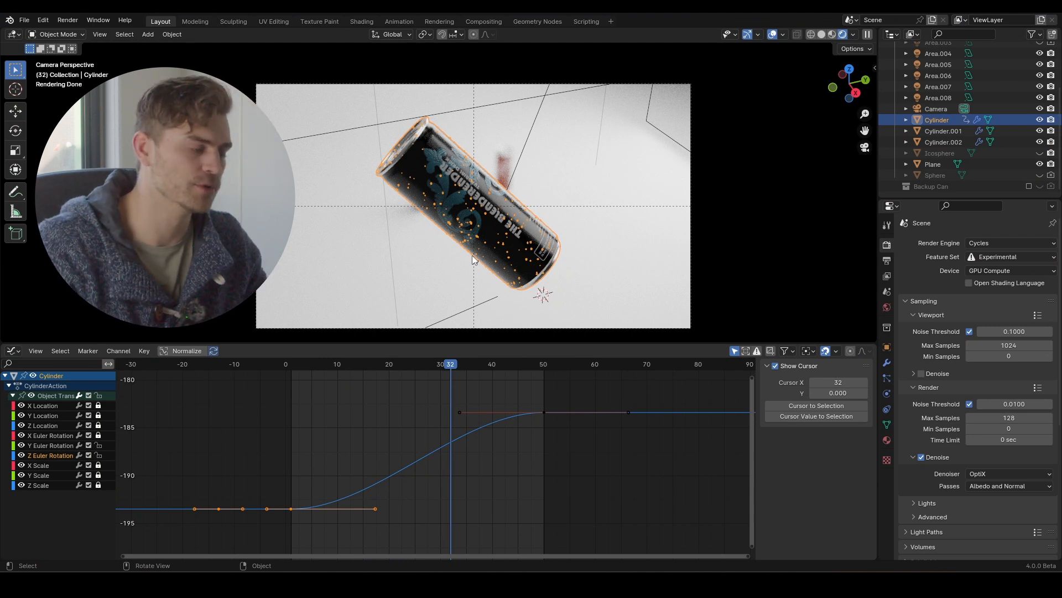
Scrub to frame 37 and back to frame 14, saving the file in between and ending with the black can selected
drag(456, 365, 476, 379)
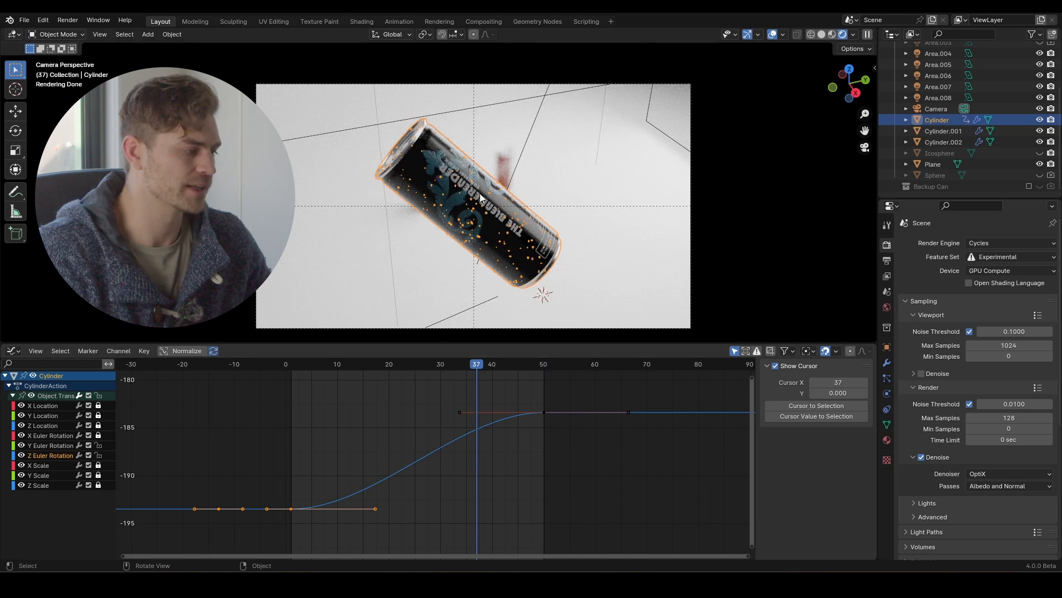
click(509, 164)
key(ctrl+s)
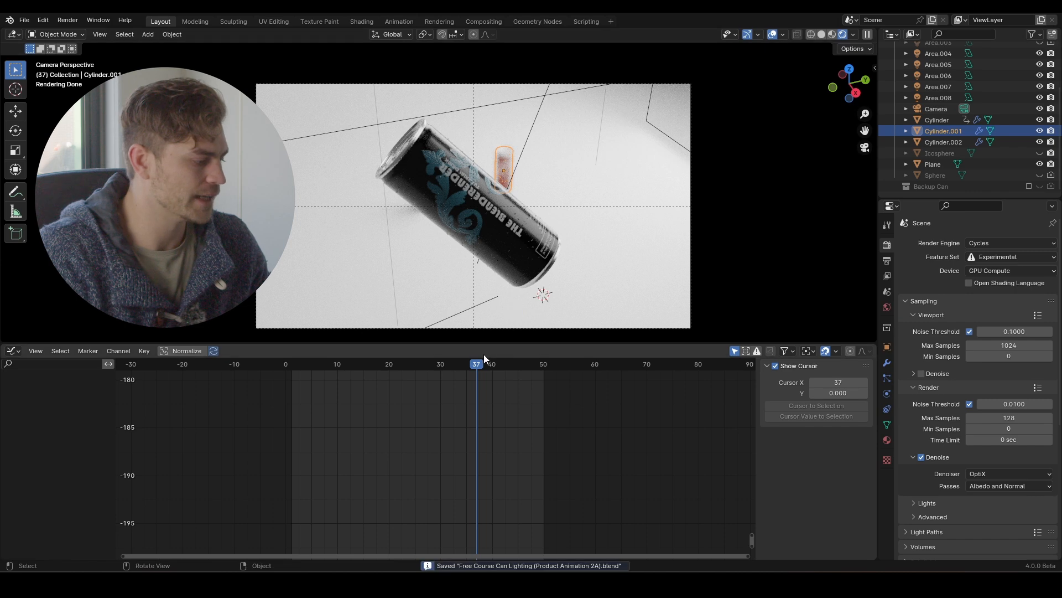
drag(474, 364, 362, 390)
click(471, 199)
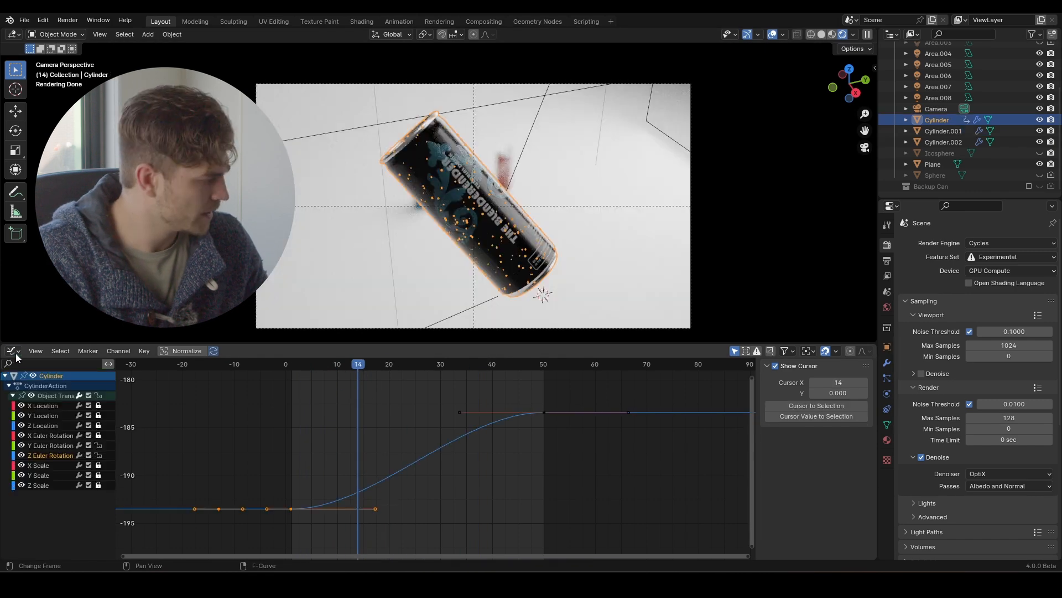
Show the Timeline in place of the Graph Editor and replay the animation from its start
click(14, 351)
click(179, 392)
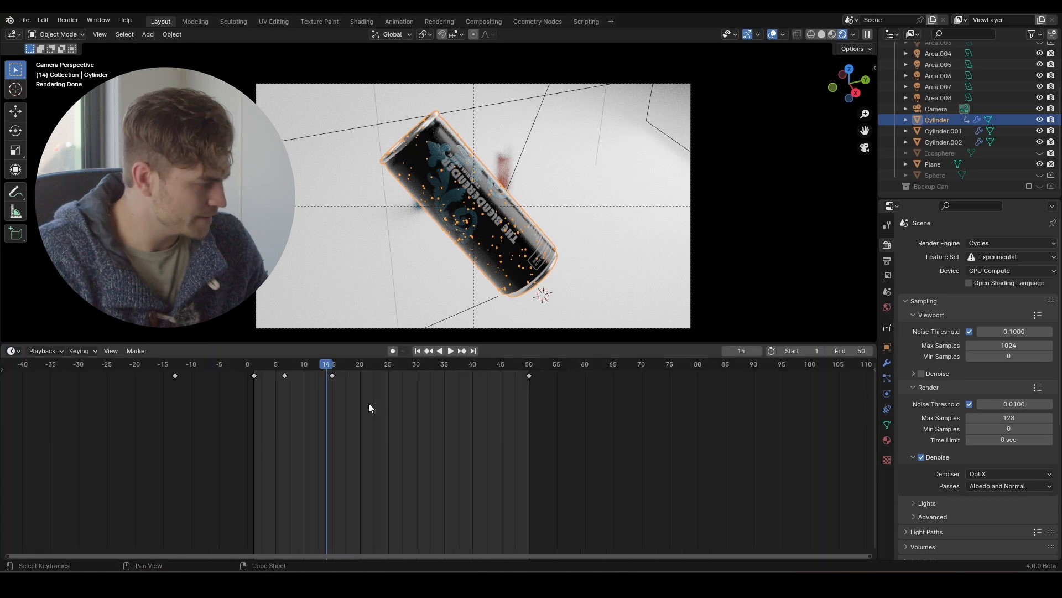
click(291, 366)
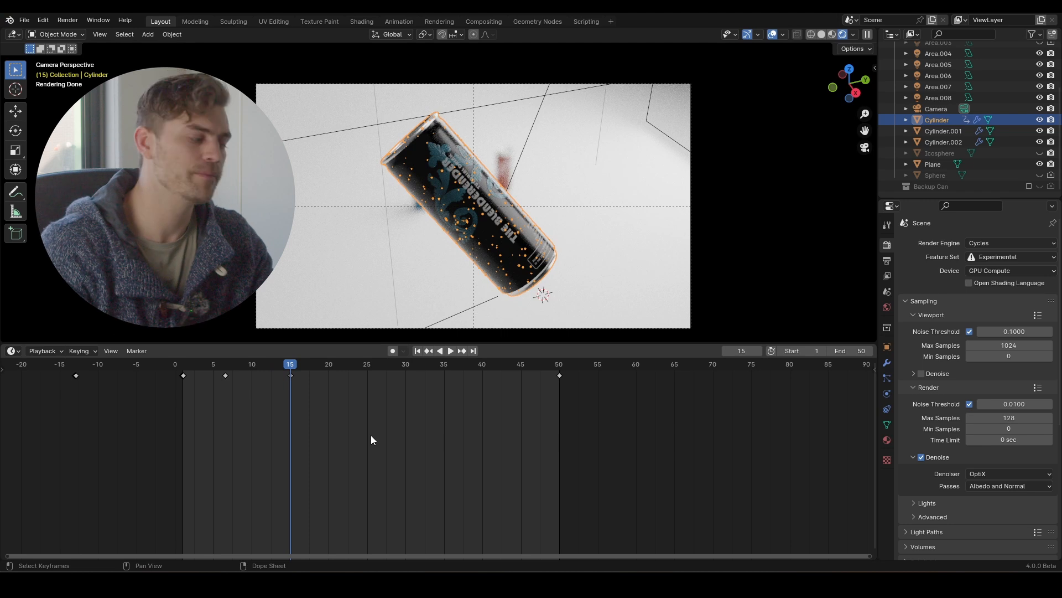
drag(294, 368, 172, 365)
key(space)
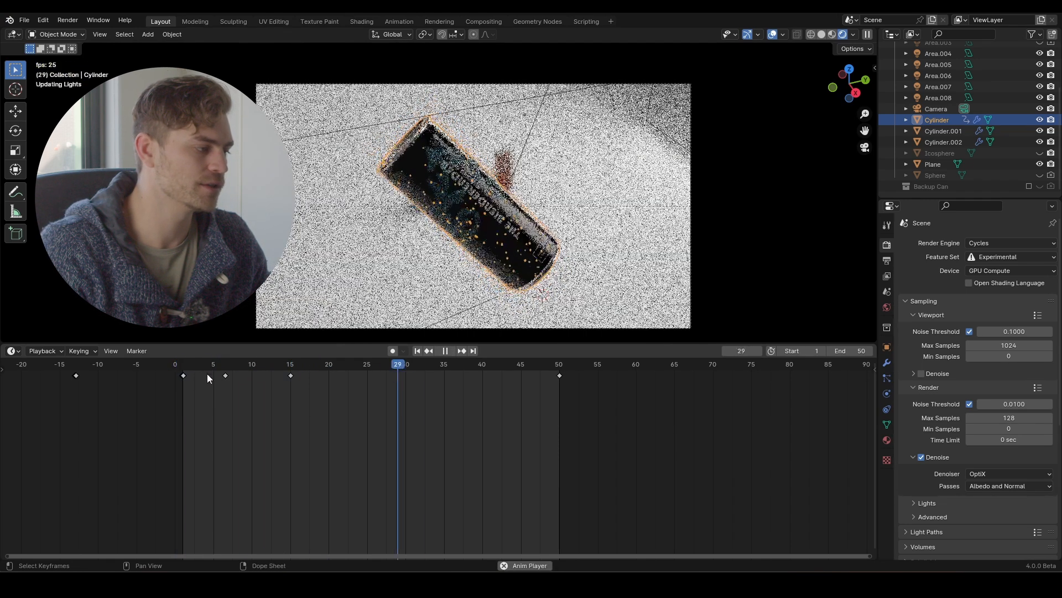
key(space)
click(191, 365)
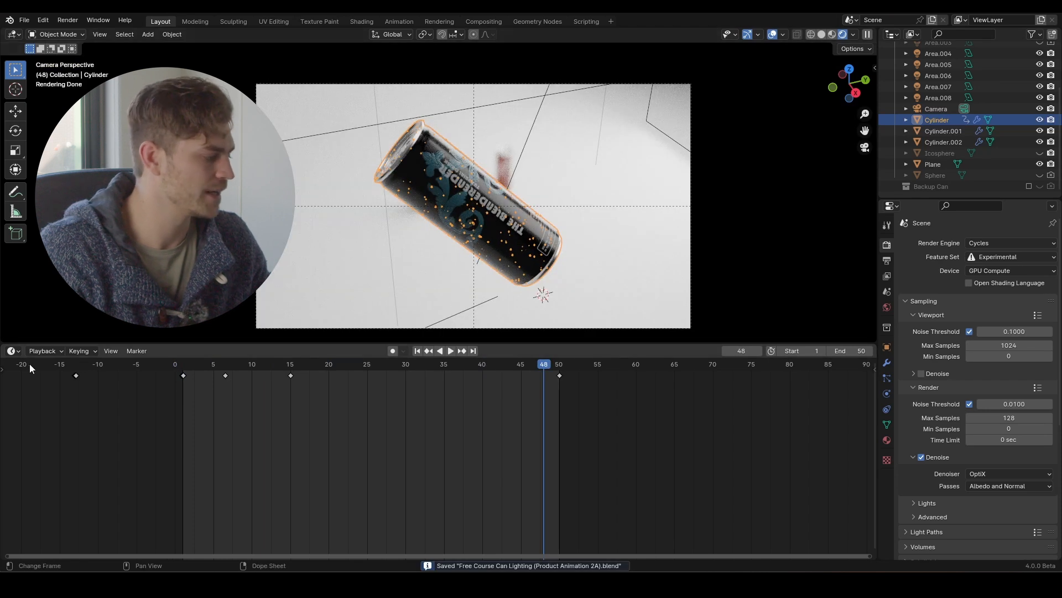
In the Graph Editor, raise the left handle of the X Euler Rotation keyframe at frame 50 to about frame 40, value -40, and play the result
click(12, 350)
click(169, 408)
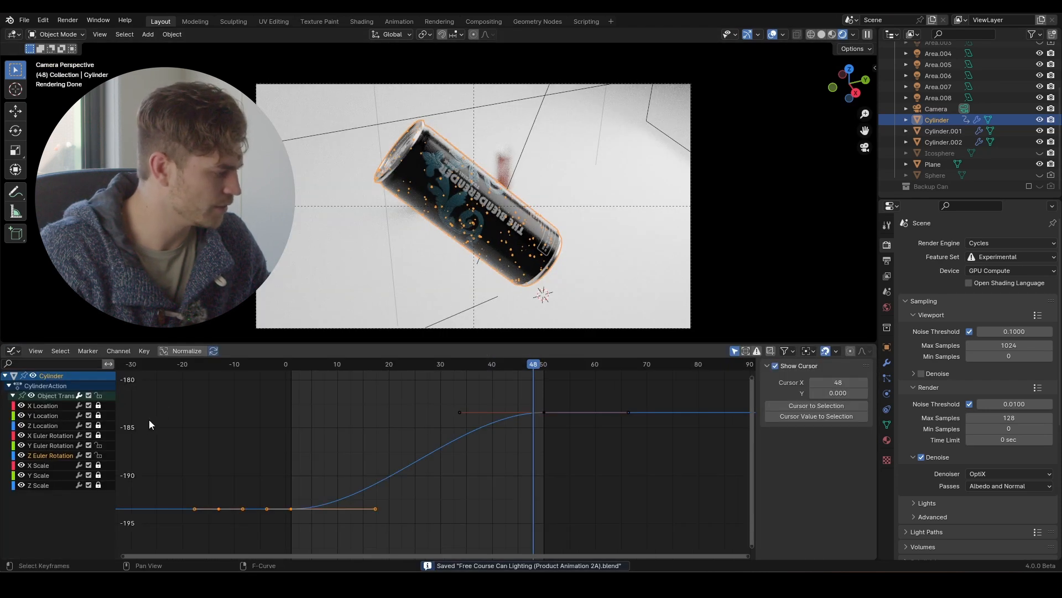
click(62, 435)
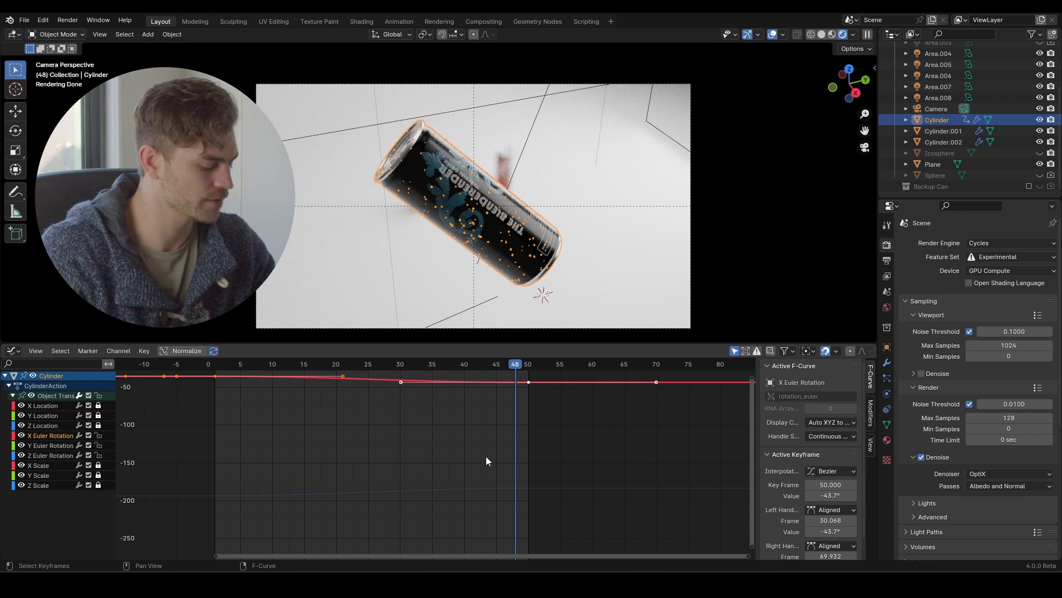
key(Home)
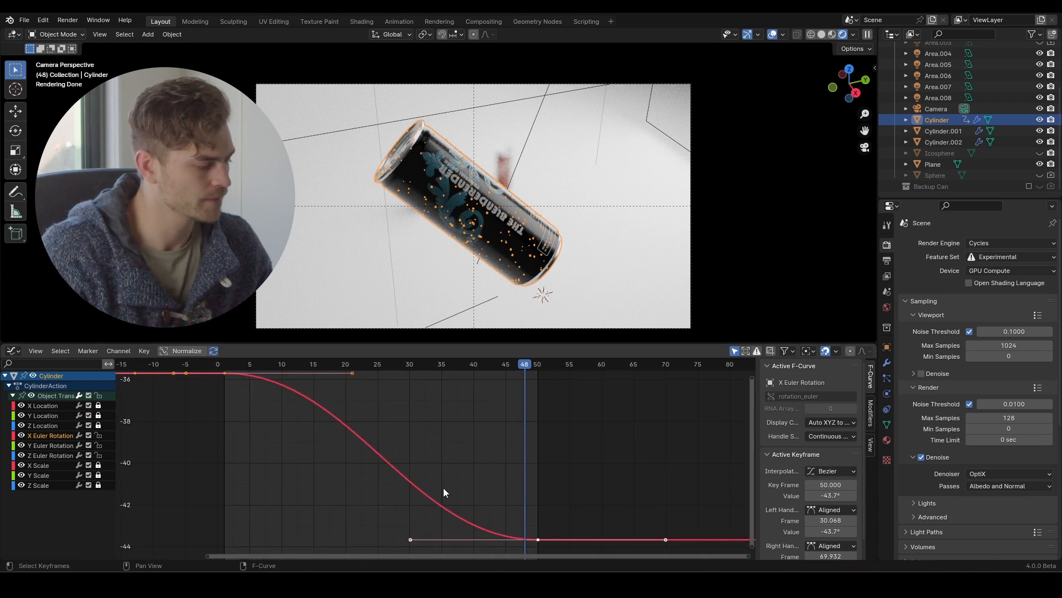
drag(434, 513, 384, 547)
key(g)
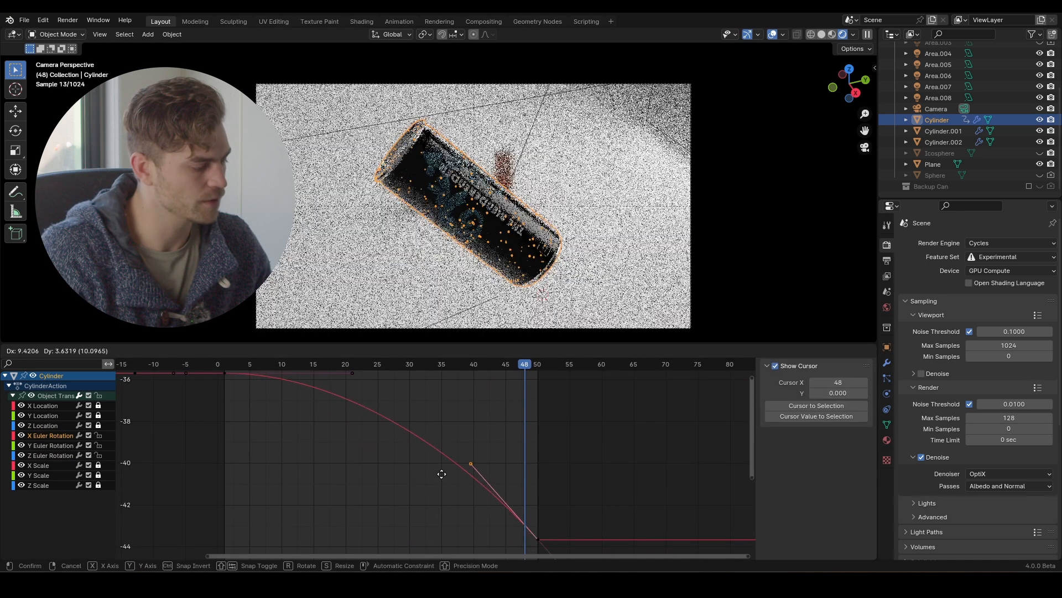
click(441, 467)
key(space)
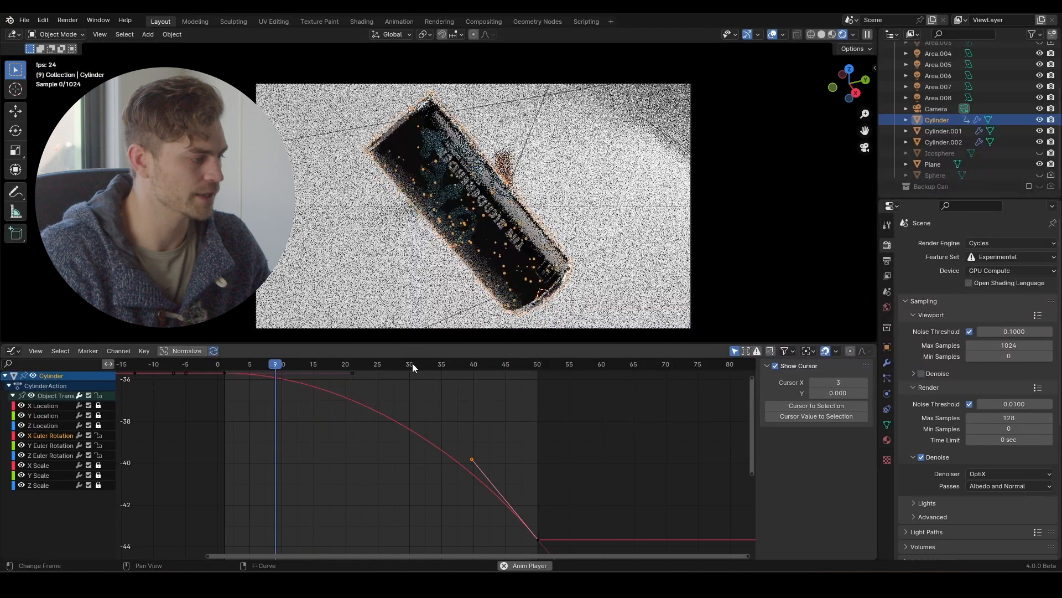
key(Escape)
Raise the left handle of the Y Euler Rotation keyframe at frame 50 so that its curve no longer eases out
click(44, 445)
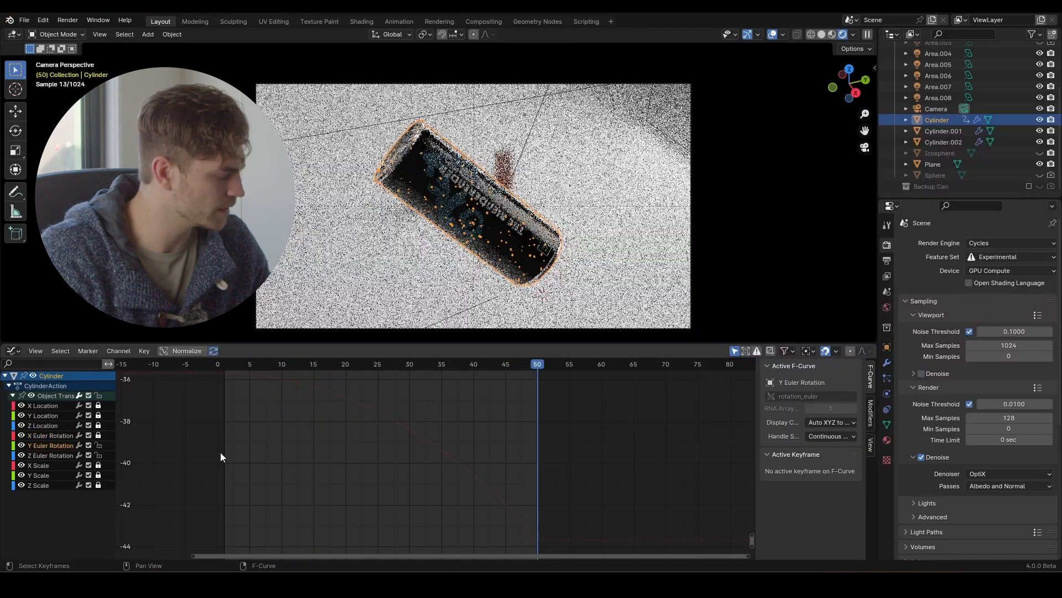
key(a)
key(Home)
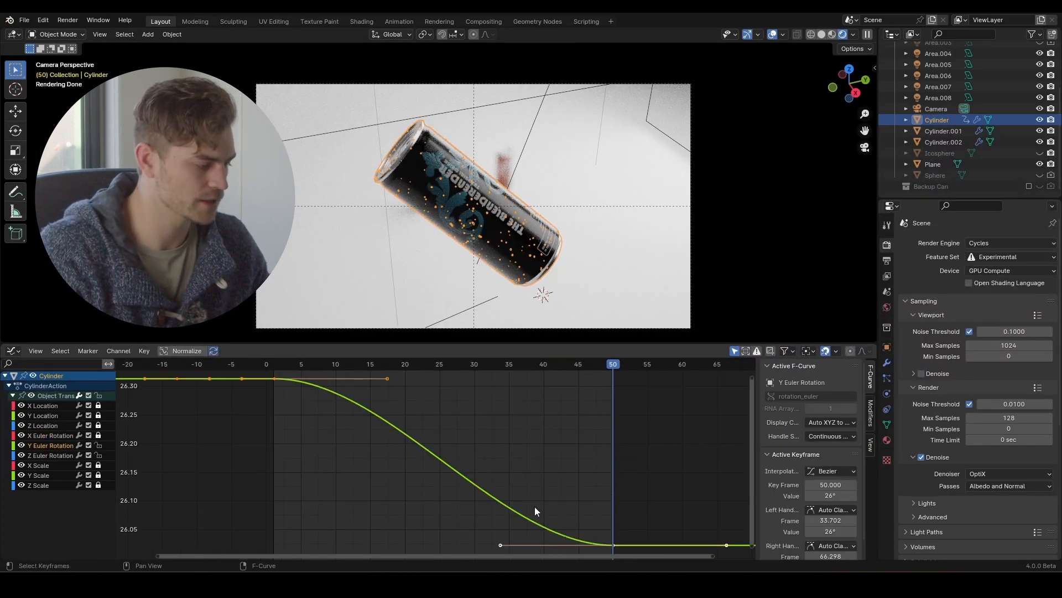
drag(521, 524, 473, 566)
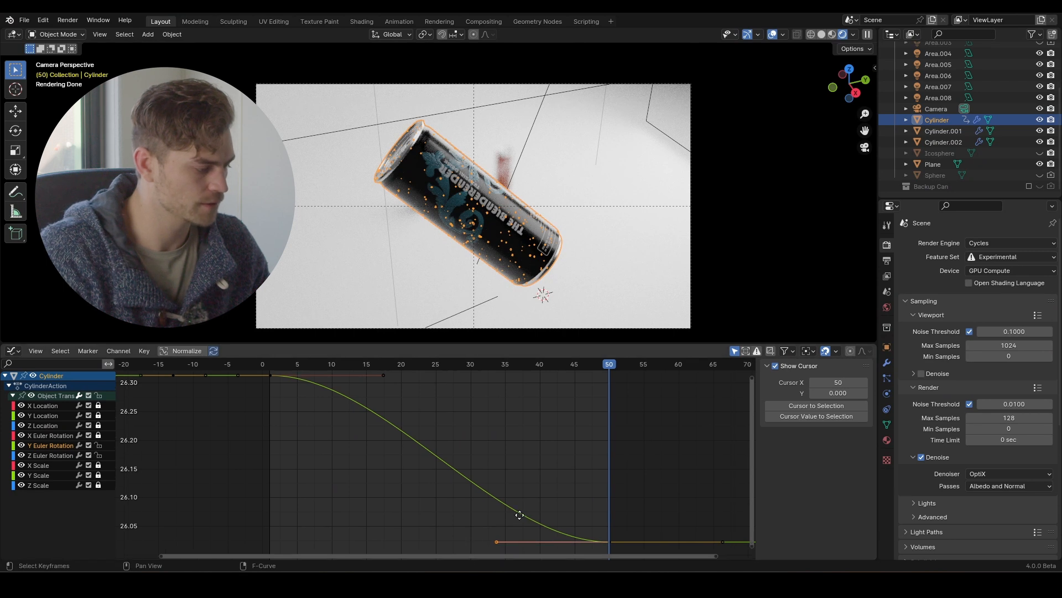
scroll(519, 525, up, 1)
key(g)
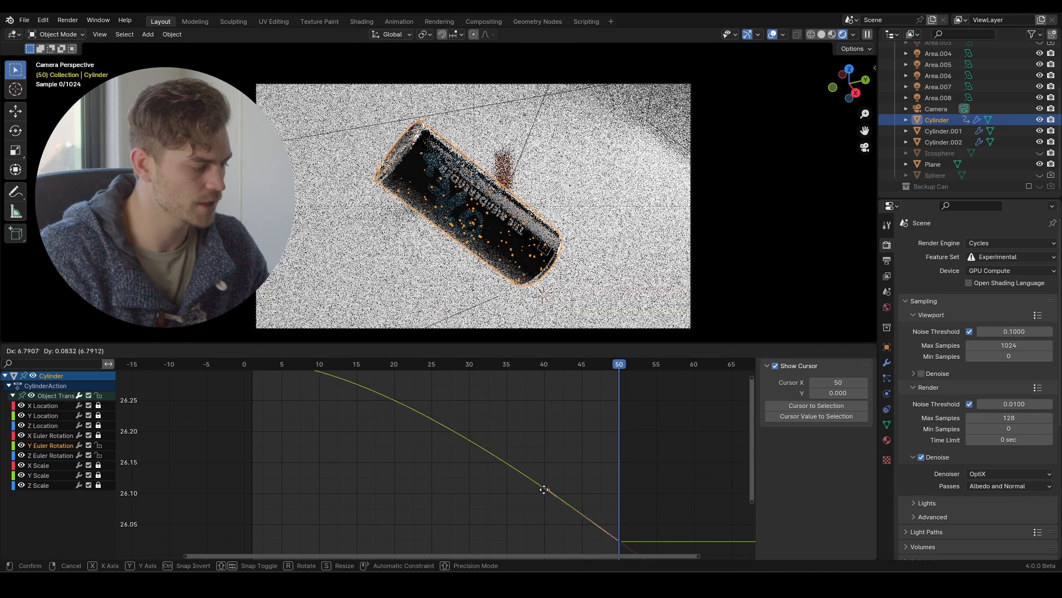
click(550, 483)
Replay the animation from around frame 4 to check the X and Y rotation without ease-out
key(Home)
drag(318, 367, 328, 365)
key(space)
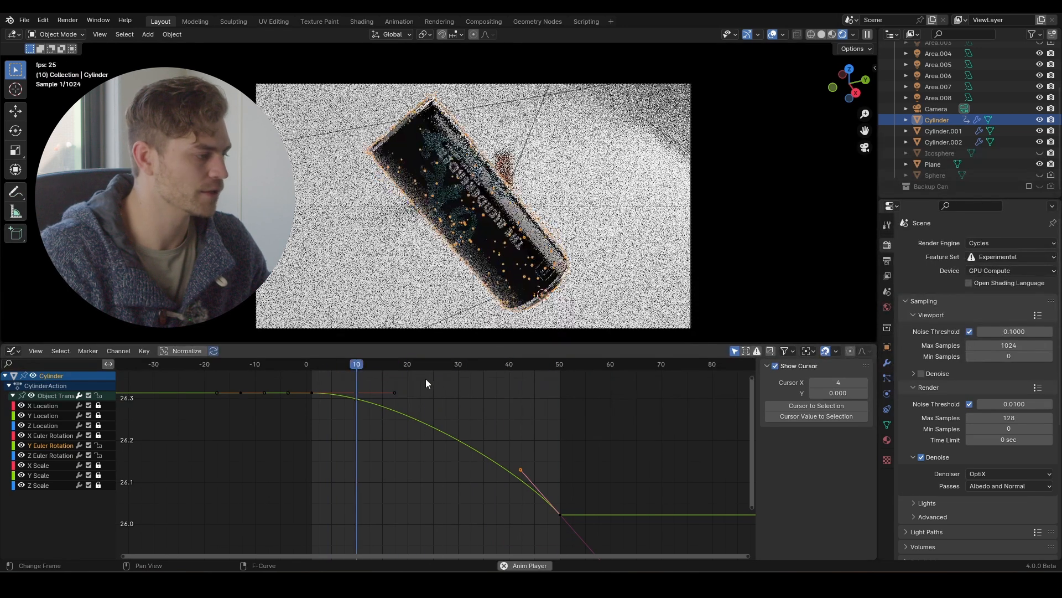
key(space)
Try steepening the start of the Z Euler Rotation curve by raising the right handle of its frame 1 keyframe, and undo the change
click(55, 456)
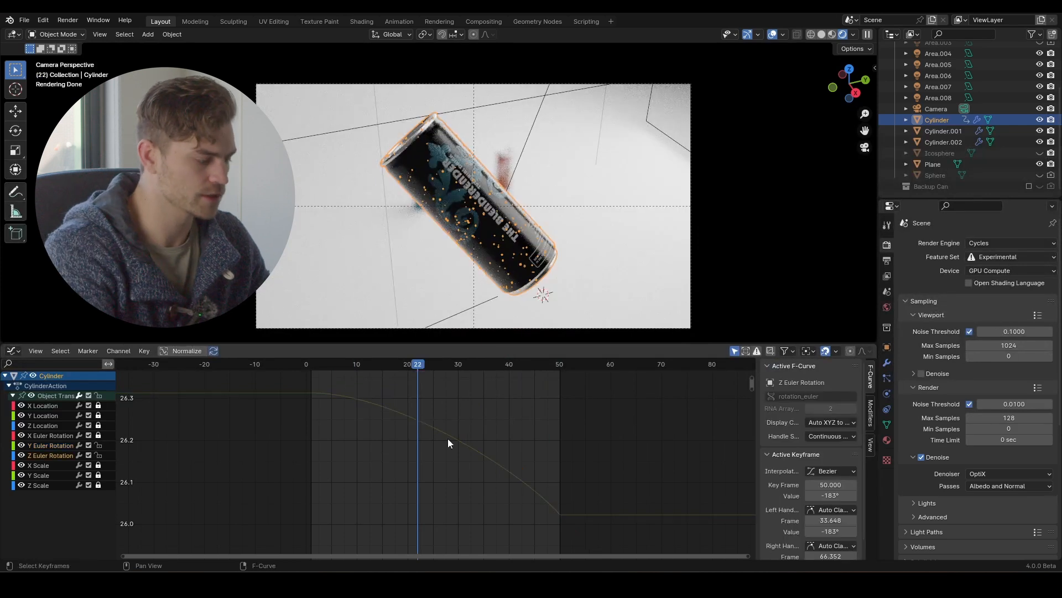
key(Home)
drag(426, 505, 392, 527)
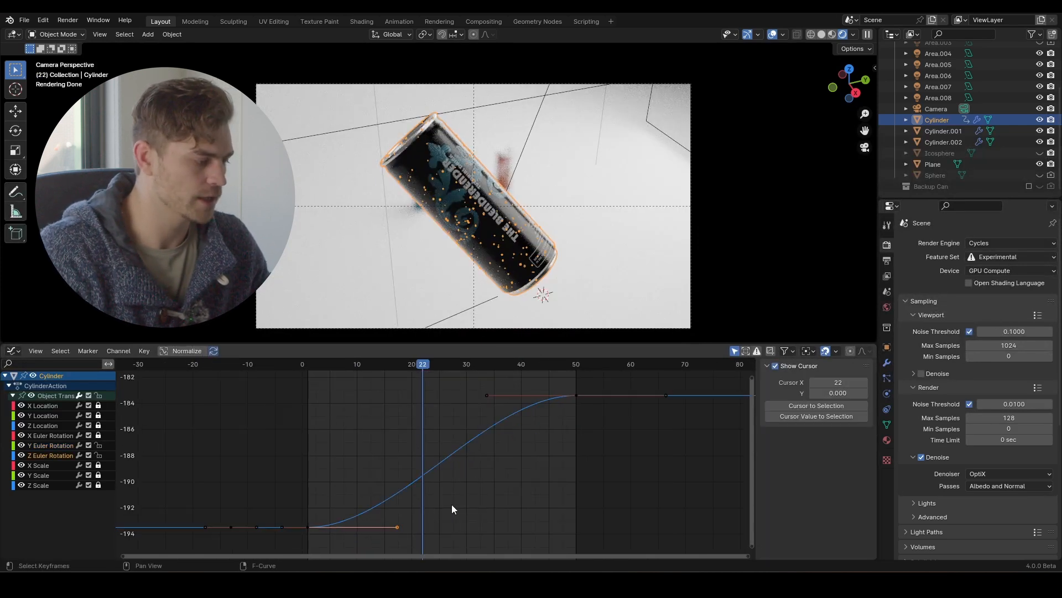
key(g)
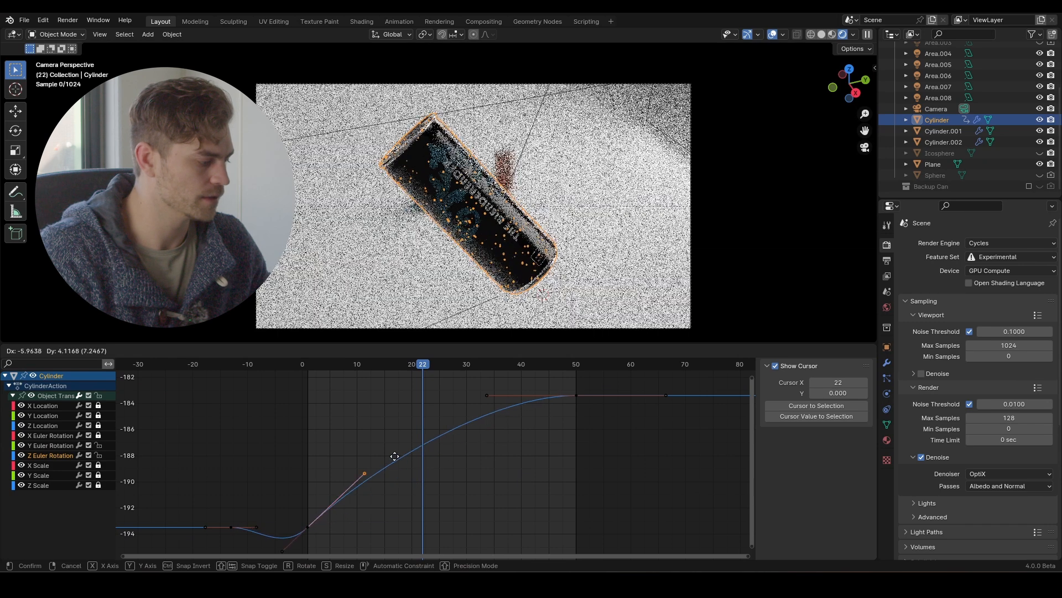
click(394, 459)
key(space)
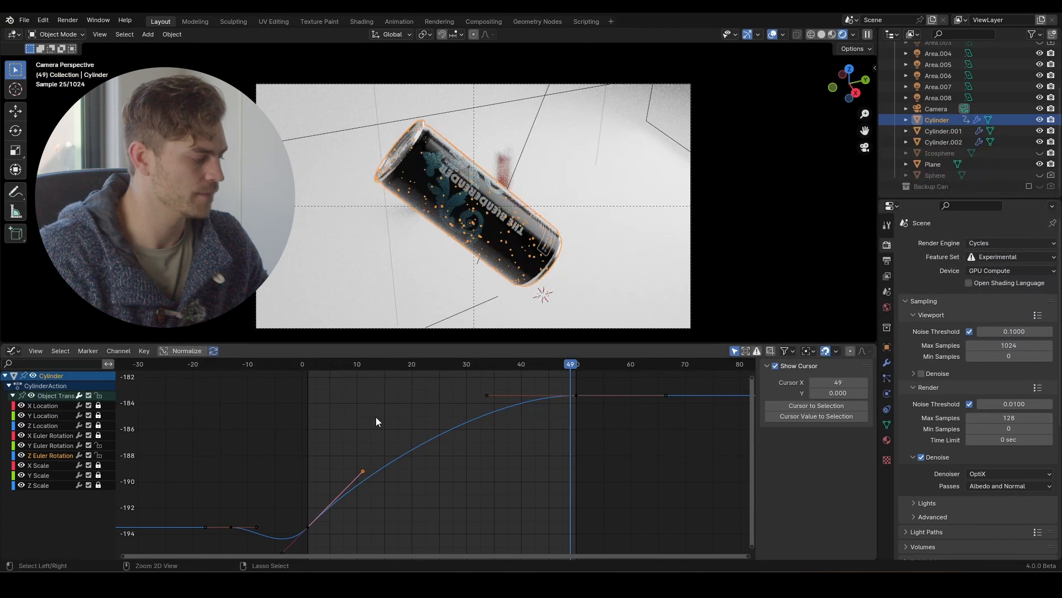
key(Escape)
key(ctrl+z)
Replay the animation with the smooth Z rotation curve and save the file
key(space)
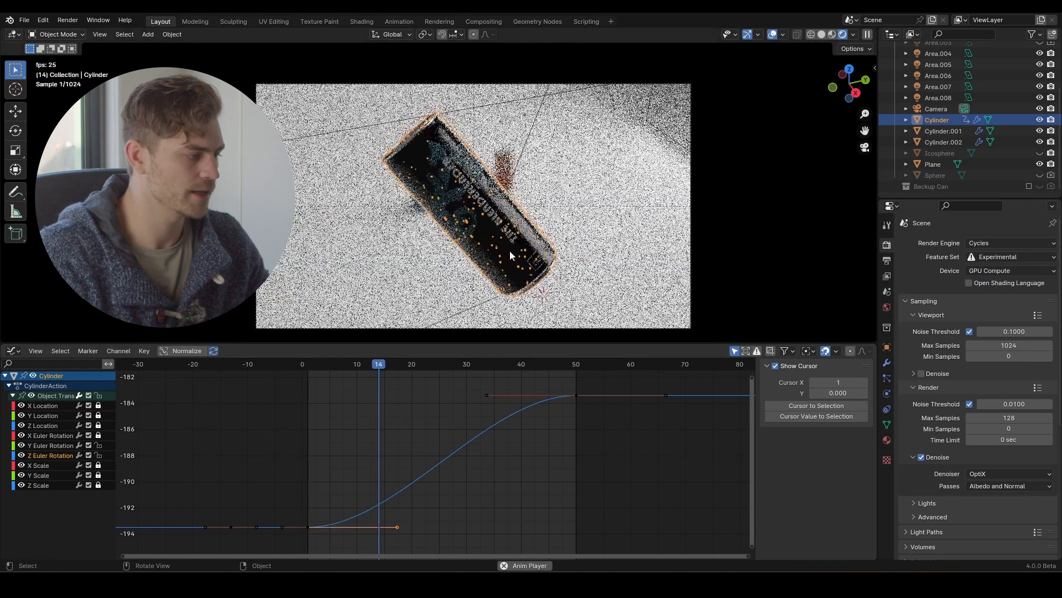
key(space)
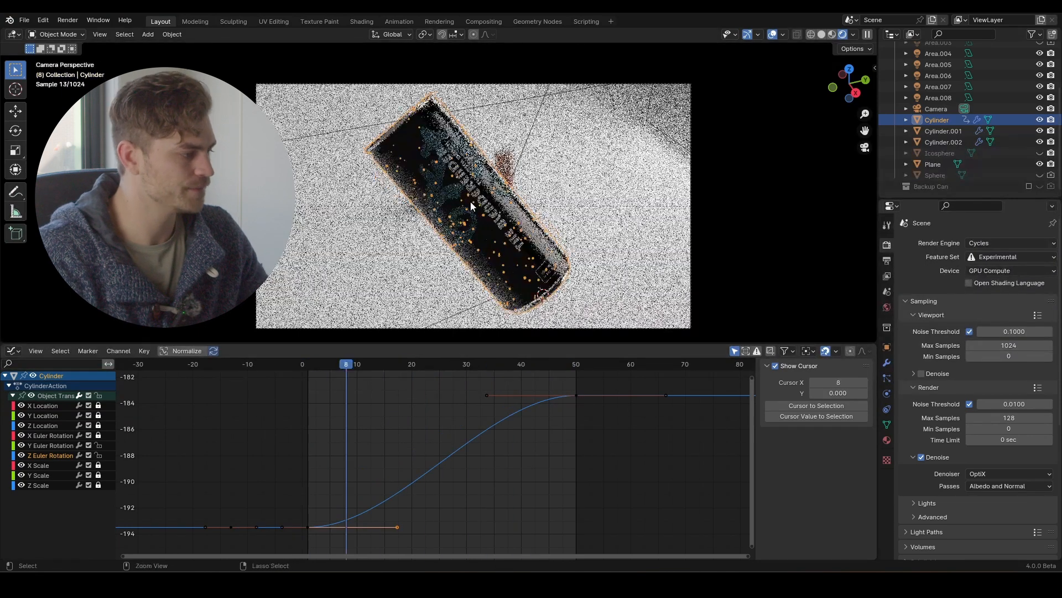
key(ctrl+s)
Switch the Graph Editor area to the Timeline and set the current frame to 15
click(12, 350)
click(198, 392)
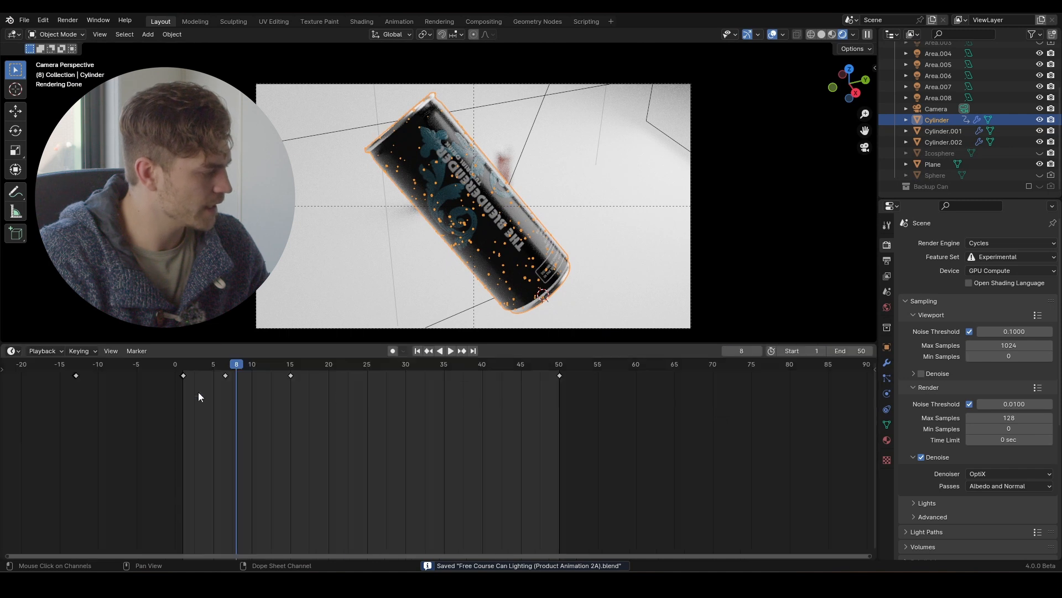
click(289, 366)
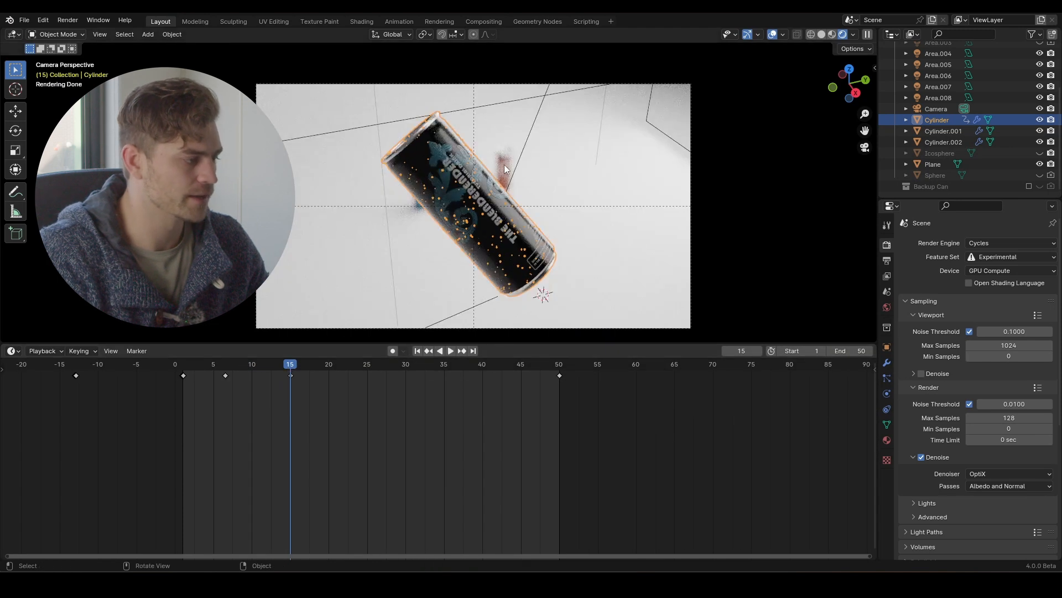
Move the second can (Cylinder.001) along the global Y, Z and X axes so it floats beside the black can
click(504, 169)
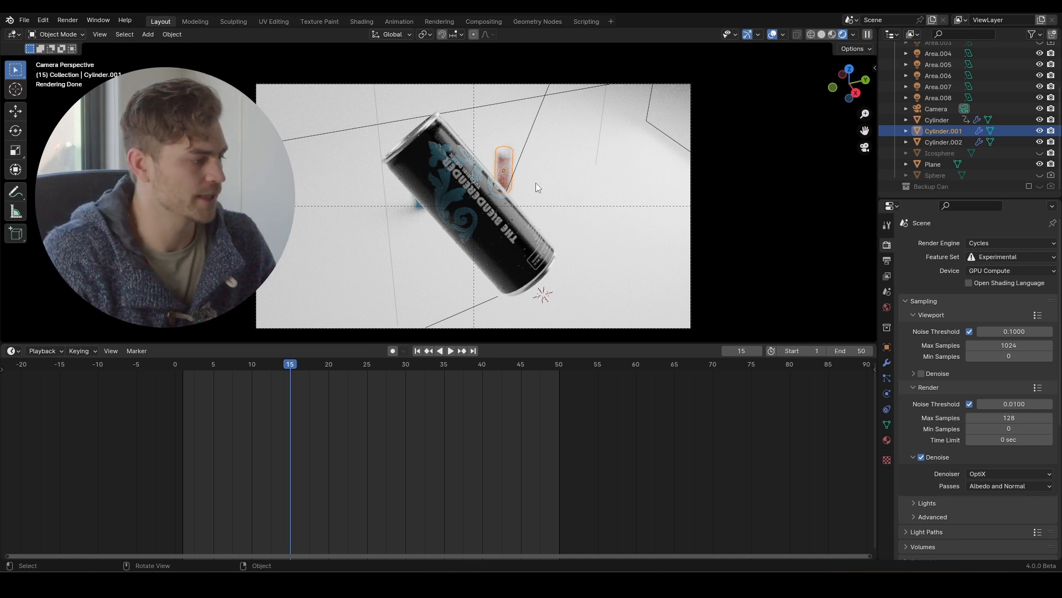
key(g)
key(y)
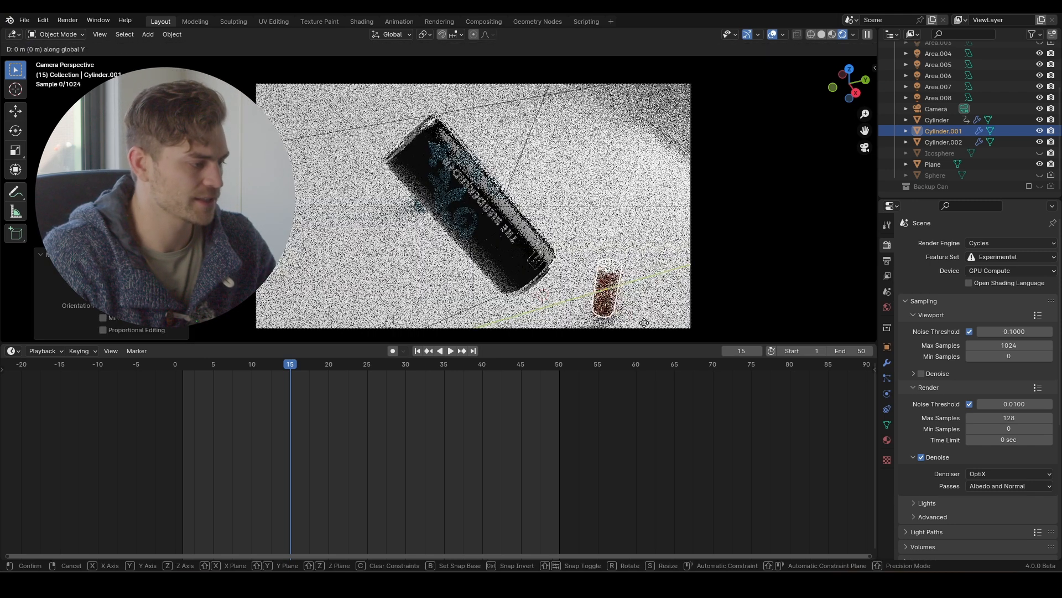
click(549, 224)
key(z)
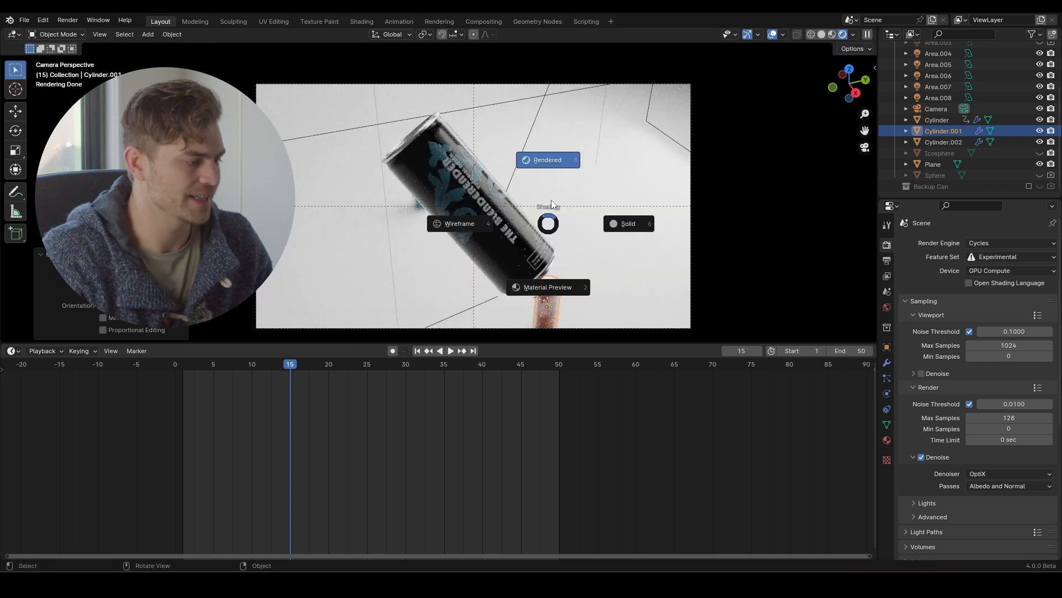
click(553, 204)
key(g)
key(z)
click(570, 318)
key(g)
key(x)
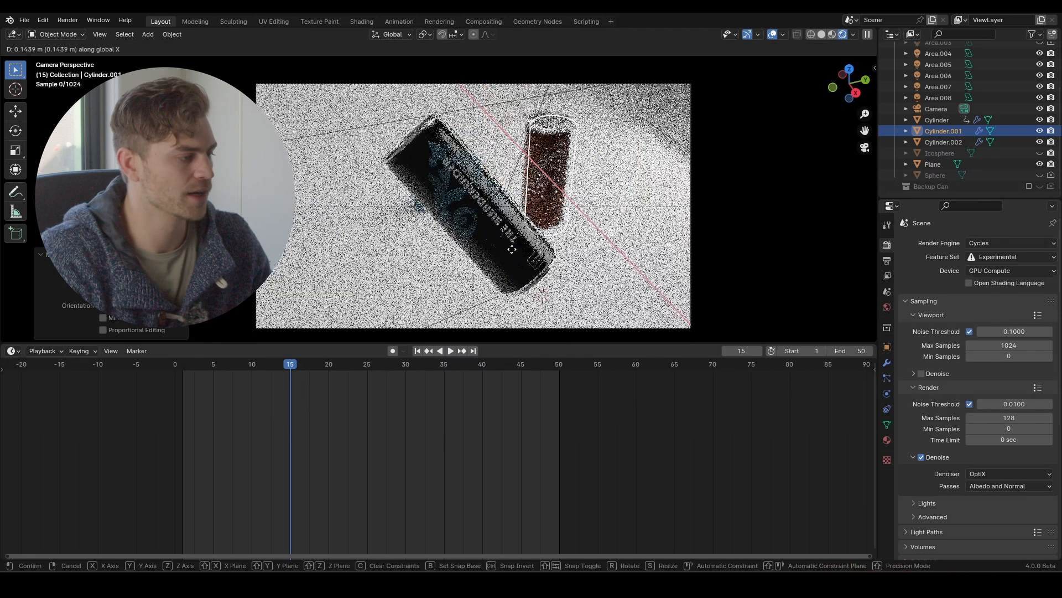
Tilt the second can by rotating it around the global X axis and about 22° around the global Y axis
key(r)
key(x)
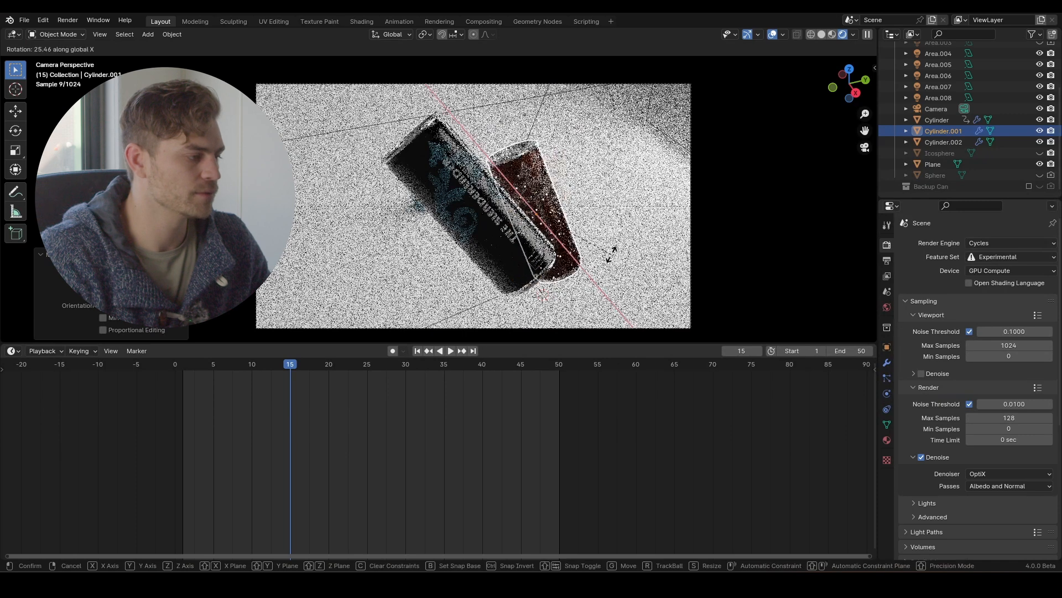
key(y)
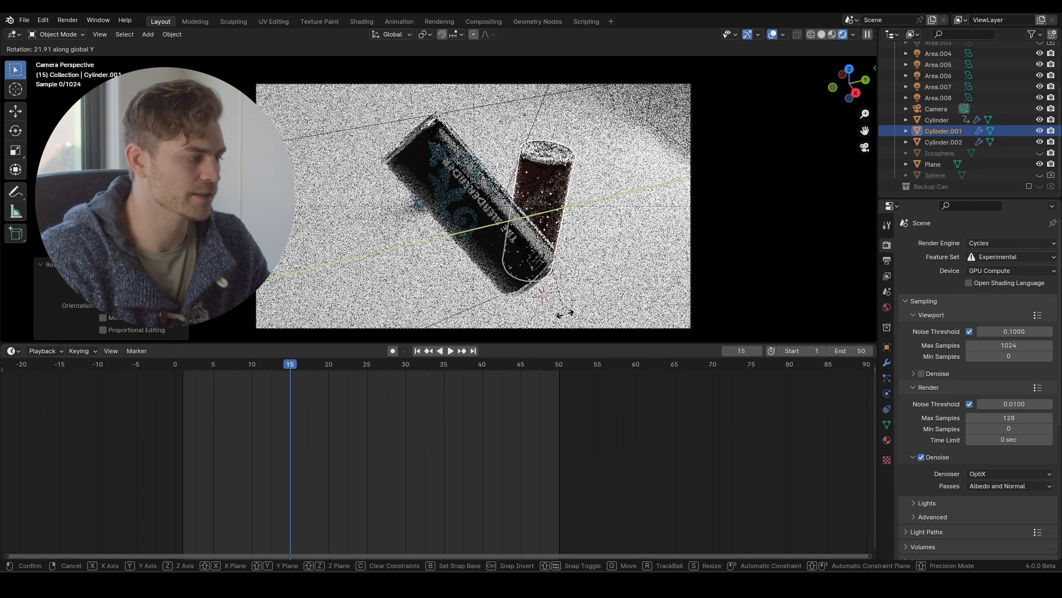
click(568, 311)
Raise the second can along Z, rotate it further and shift it so it leans behind the black can's lower end
scroll(581, 293, up, 1)
key(g)
key(z)
click(604, 248)
key(r)
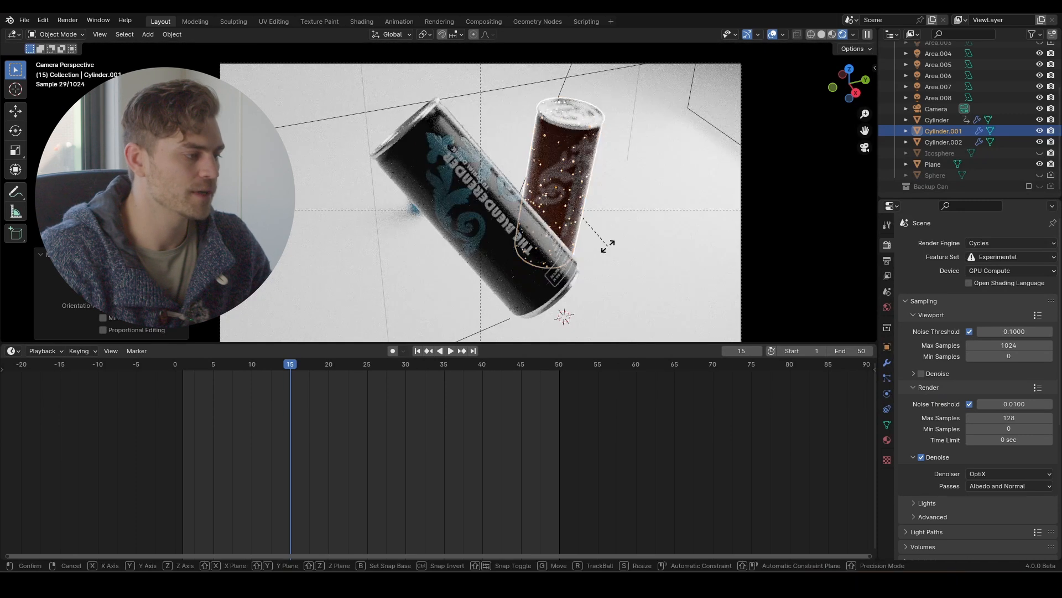
key(g)
scroll(625, 216, down, 1)
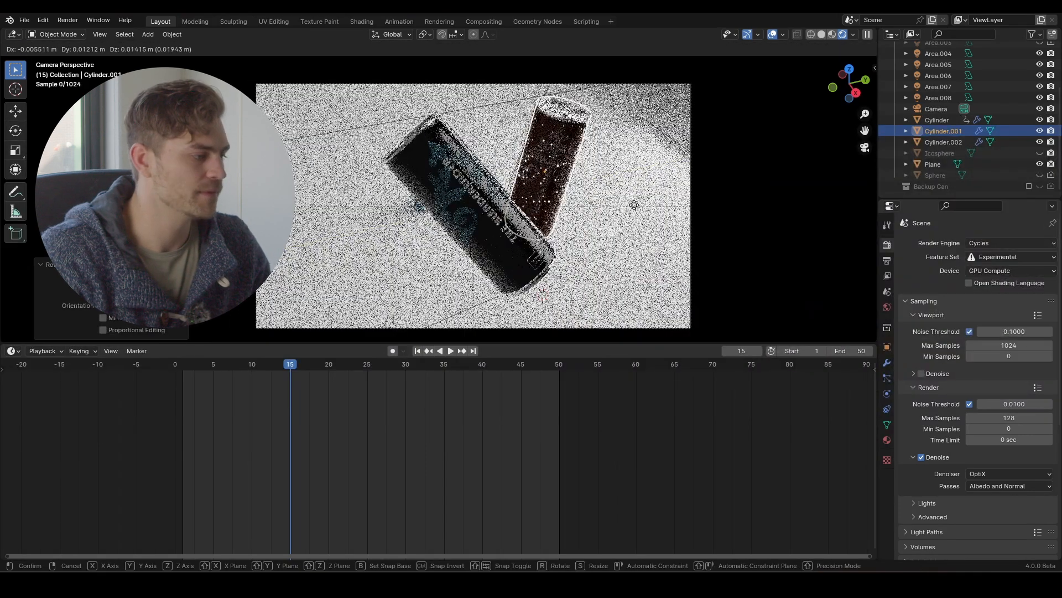
click(635, 205)
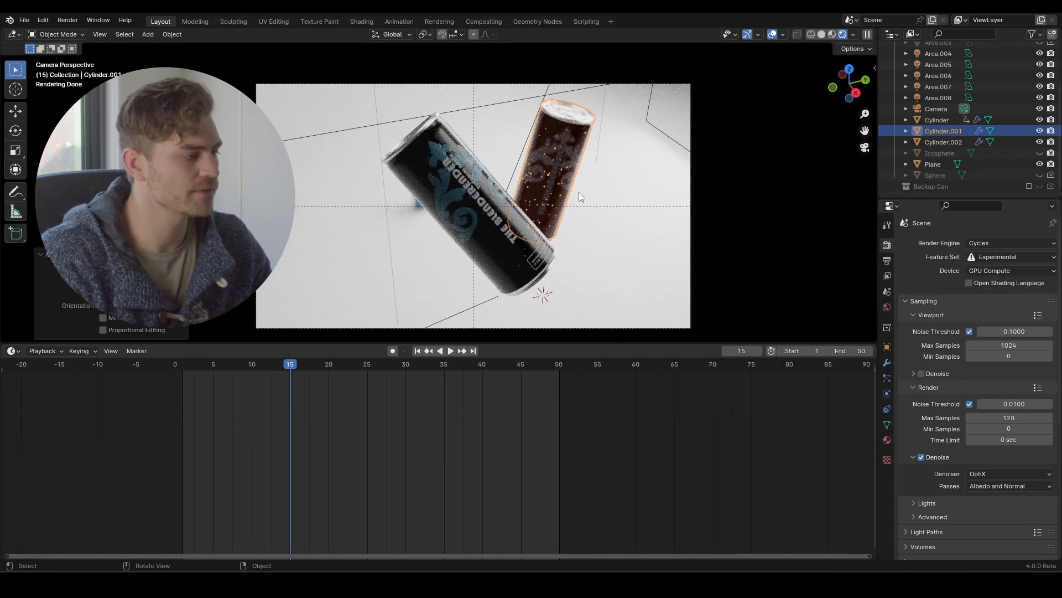
Advance the animation to frame 24 and insert a Location, Rotation & Scale keyframe on the second can
scroll(573, 194, up, 3)
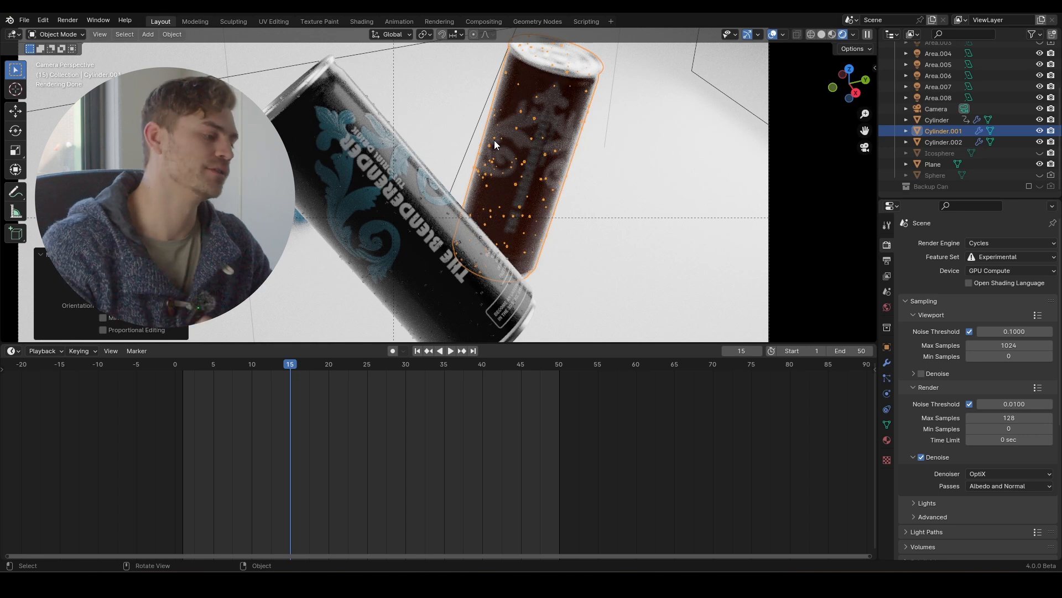
scroll(489, 131, down, 3)
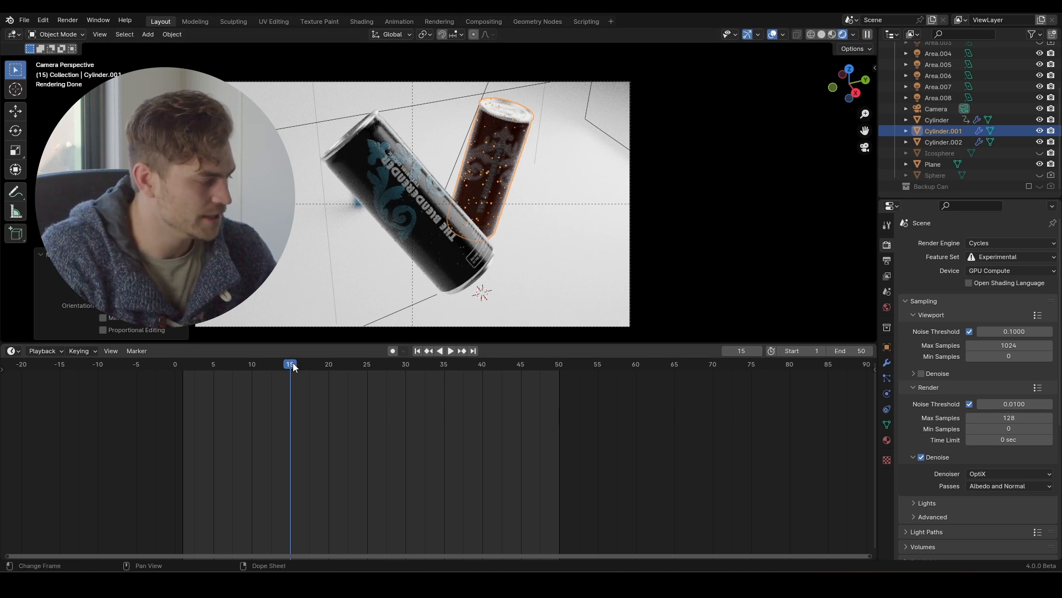
key(space)
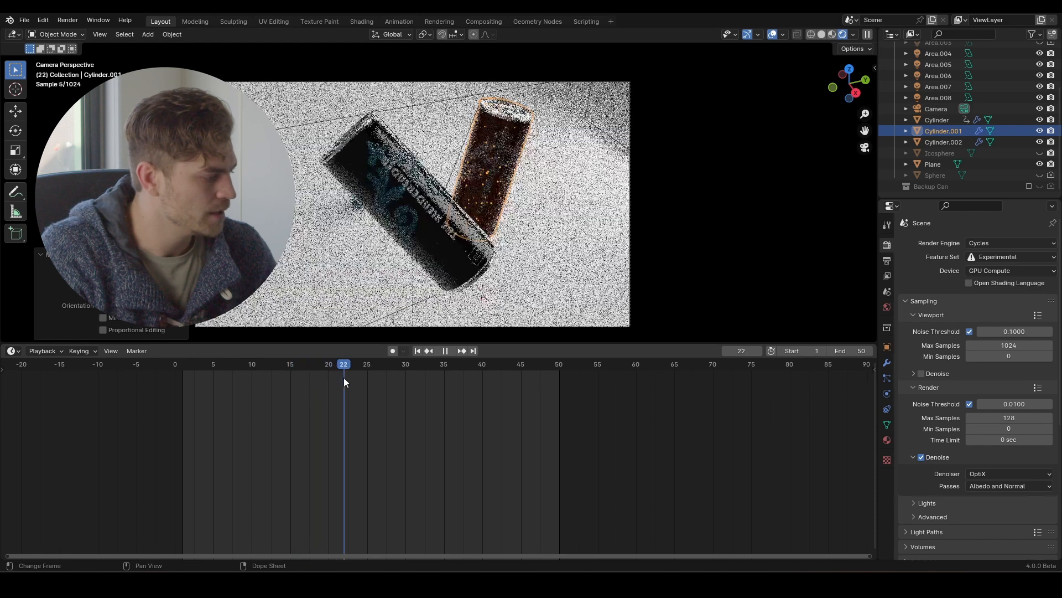
key(space)
key(Left)
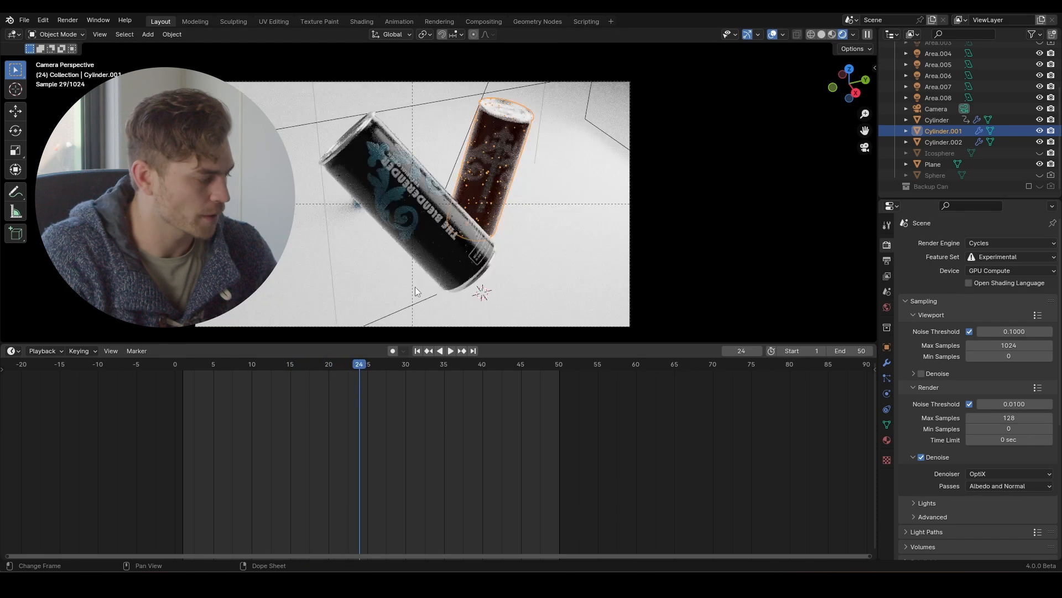
key(i)
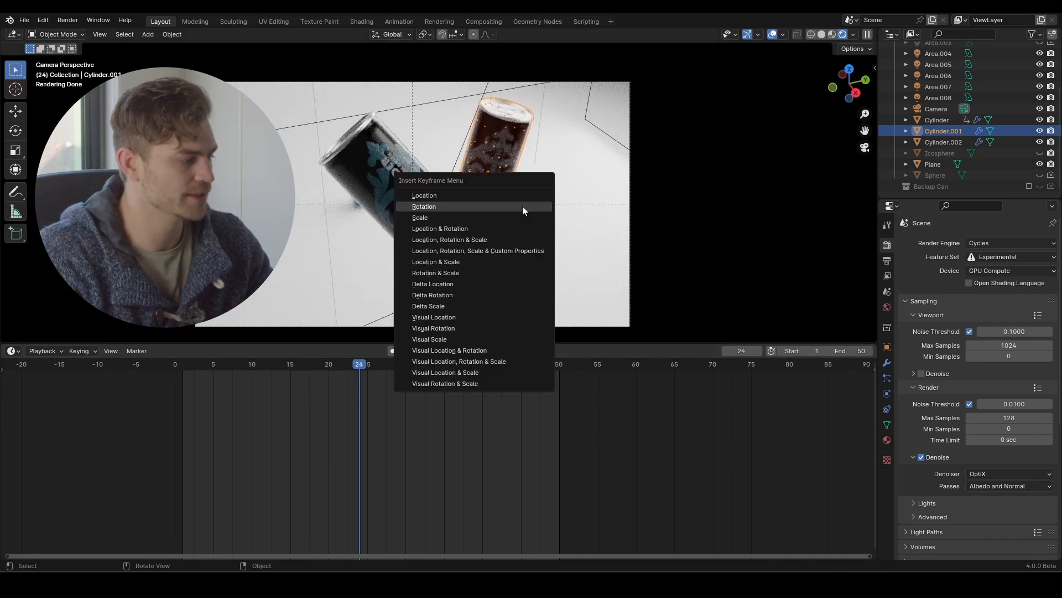
click(515, 240)
Replay the animation around frame 24 and select the black can to check its keyframe timing
mouse_move(346, 372)
mouse_down()
mouse_move(186, 369)
mouse_move(357, 383)
mouse_up()
key(space)
key(space)
click(397, 180)
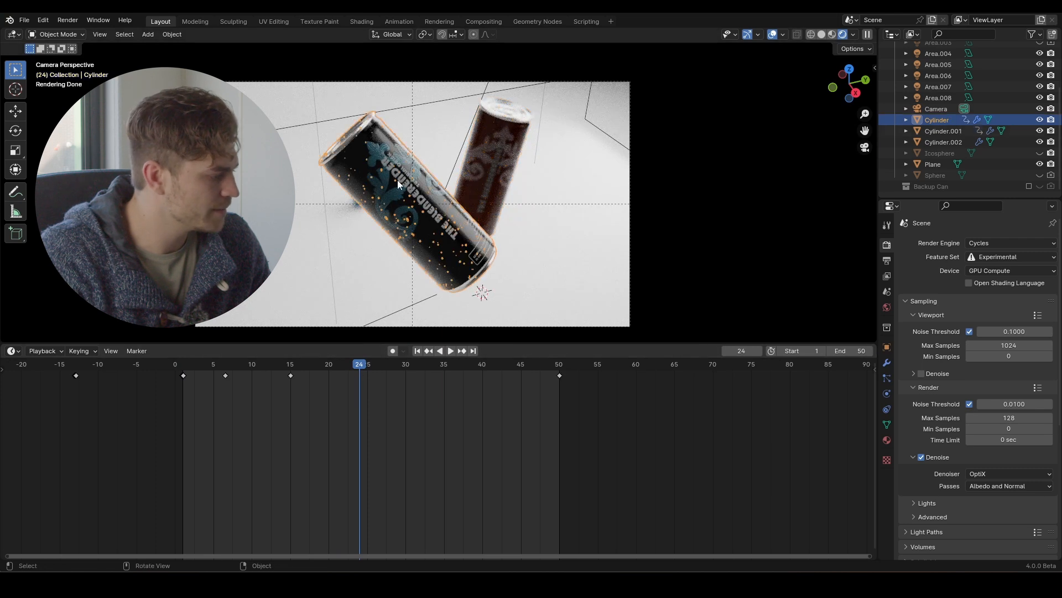
Scale the second can to 0 at frame 9 and keyframe it there
click(479, 162)
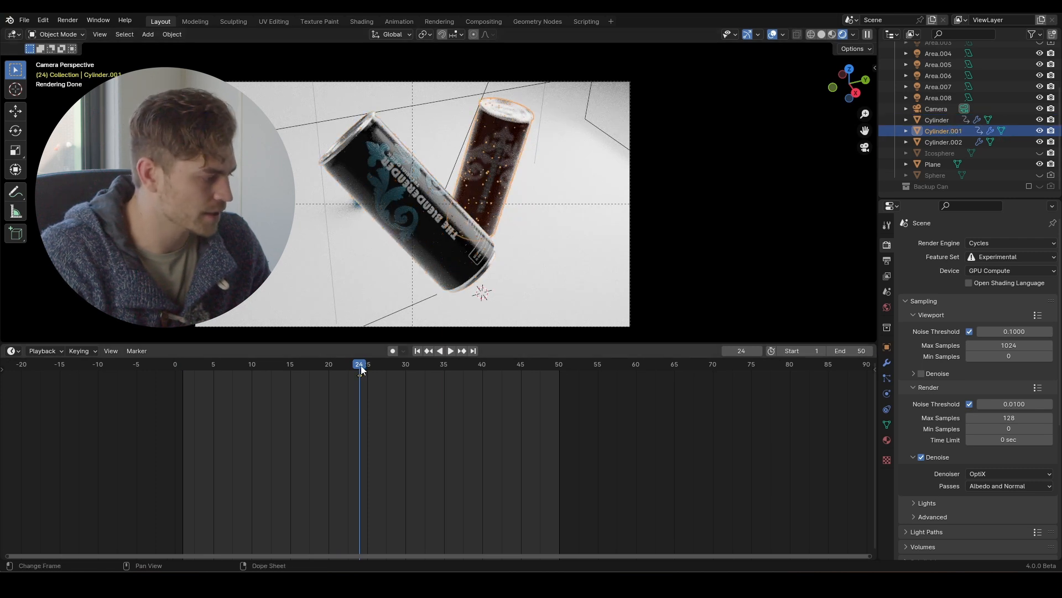
drag(361, 365, 328, 367)
key(space)
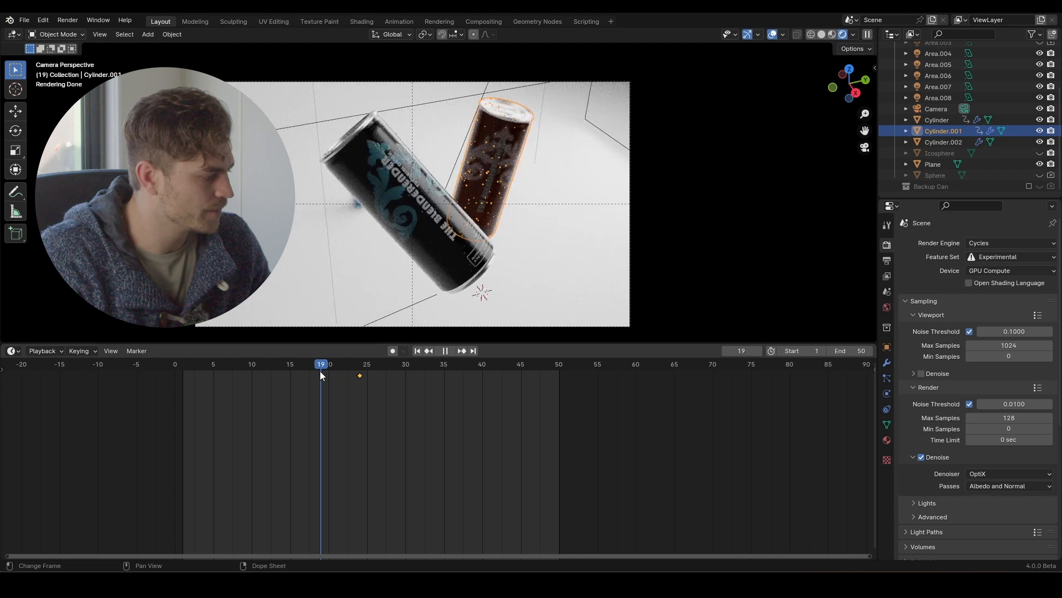
drag(320, 370, 242, 378)
text(s0)
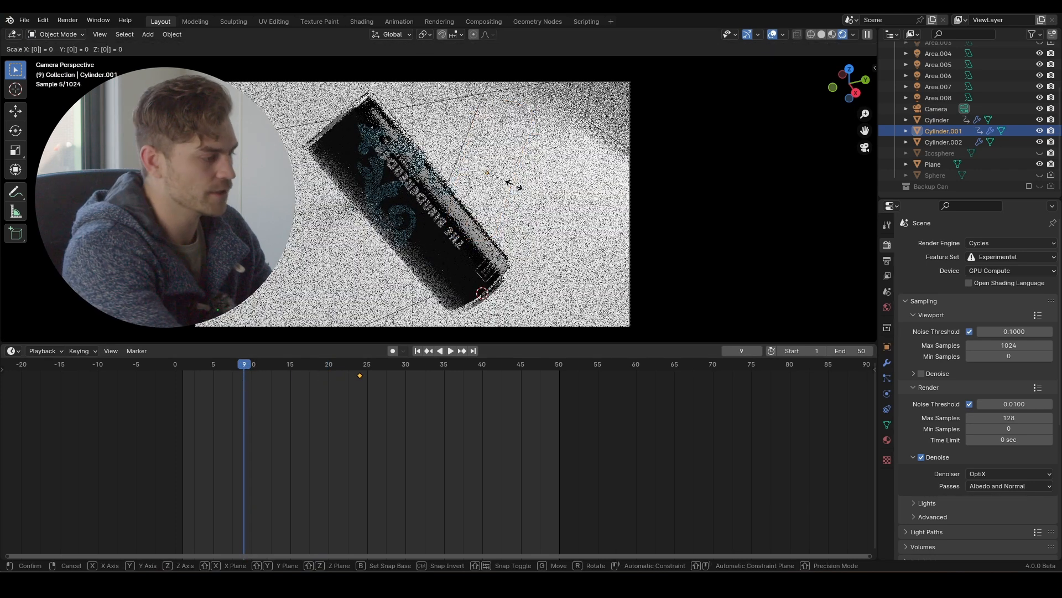
key(Return)
key(i)
click(514, 185)
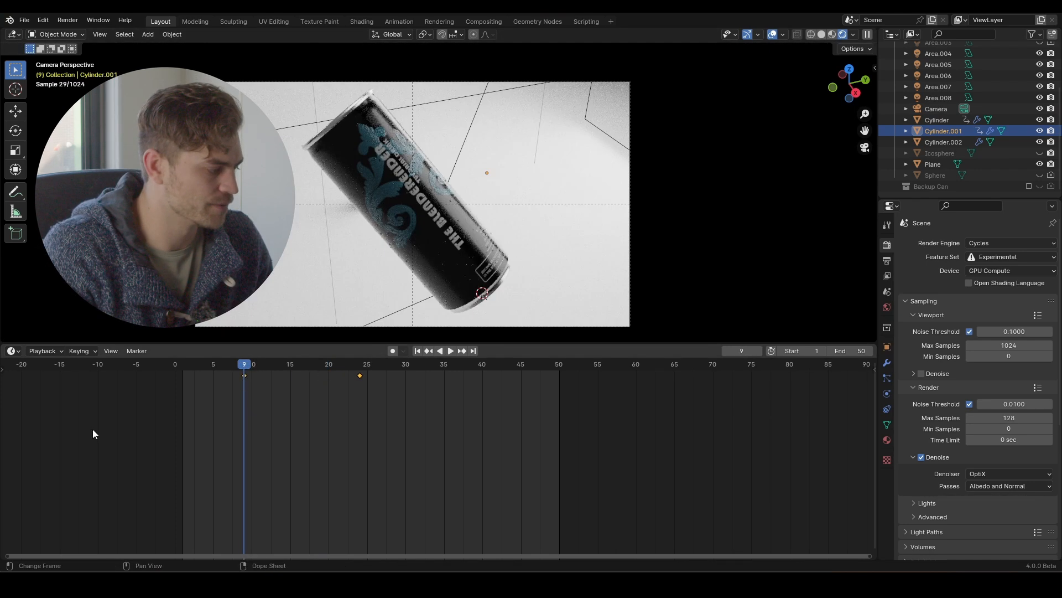
Replay the second can's scale-up from frame 9 and save the file
key(space)
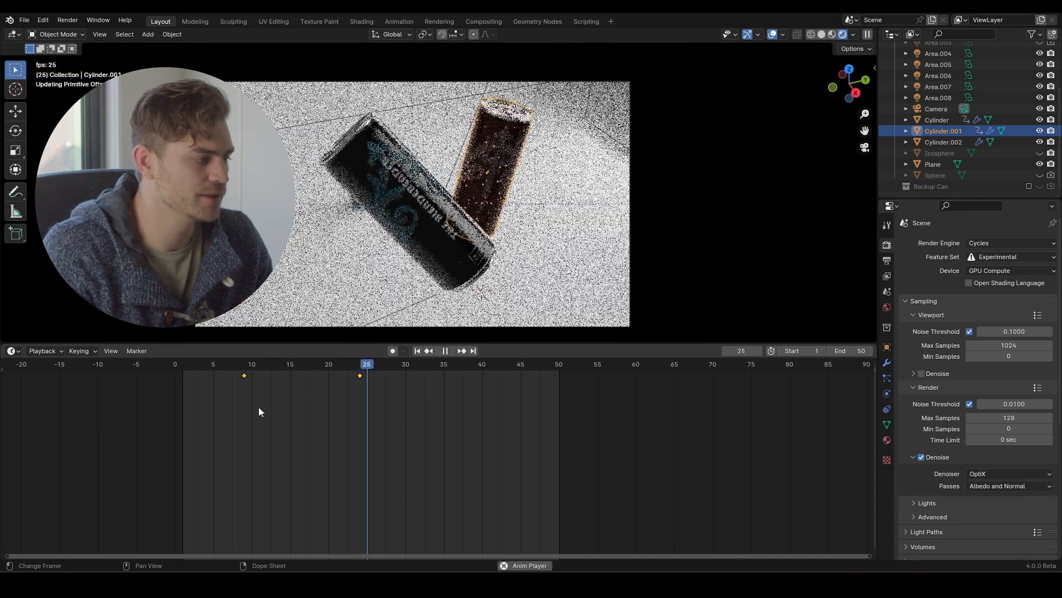
click(247, 366)
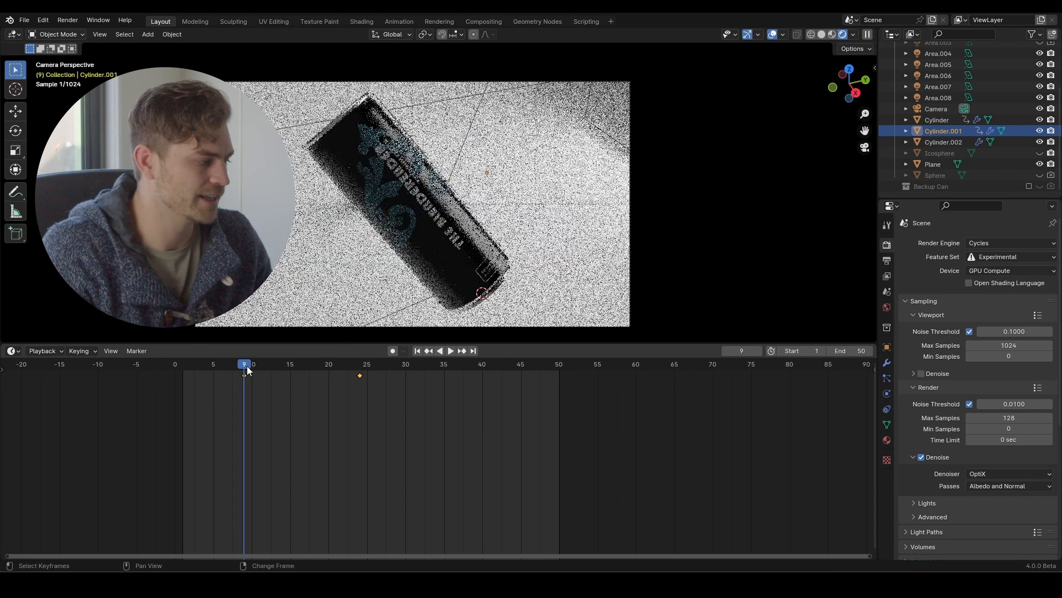
key(space)
key(ctrl+s)
Switch the Timeline to the Graph Editor and lock all of the second can's channels except X, Y and Z Scale
click(11, 351)
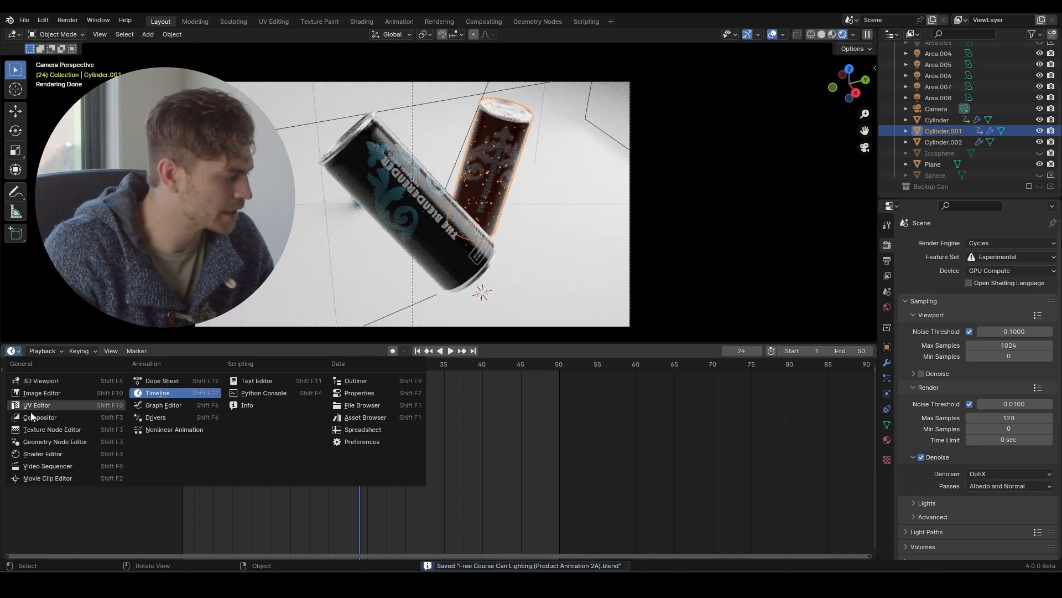
click(156, 406)
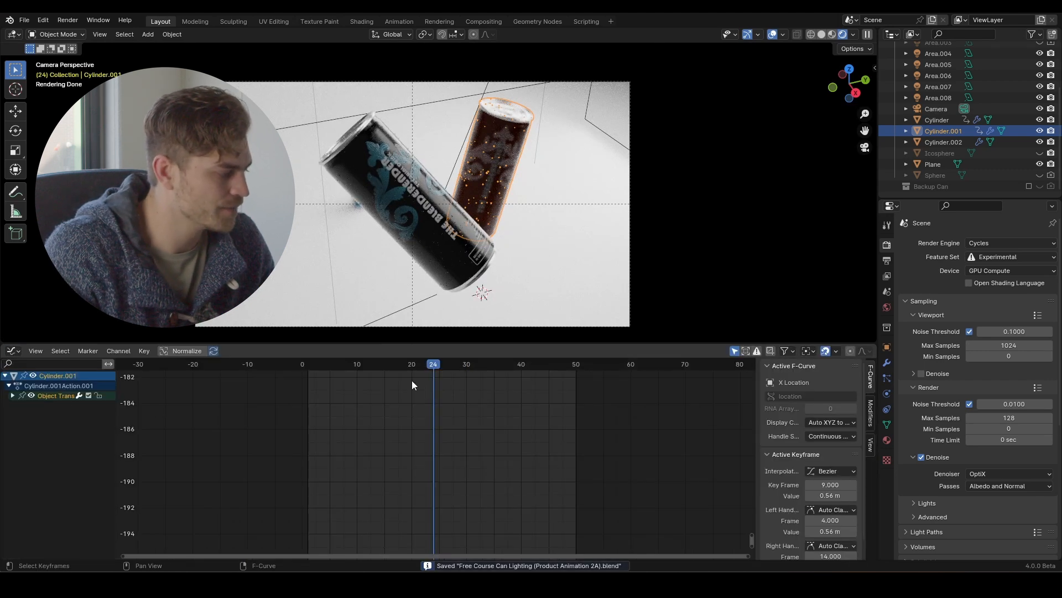
click(12, 395)
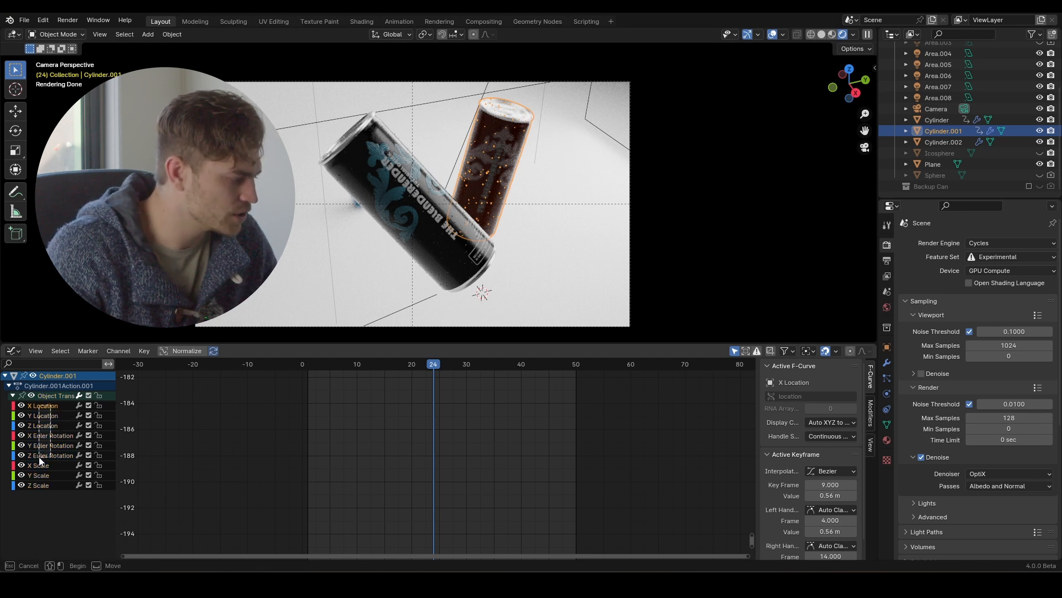
drag(40, 461, 40, 457)
click(100, 395)
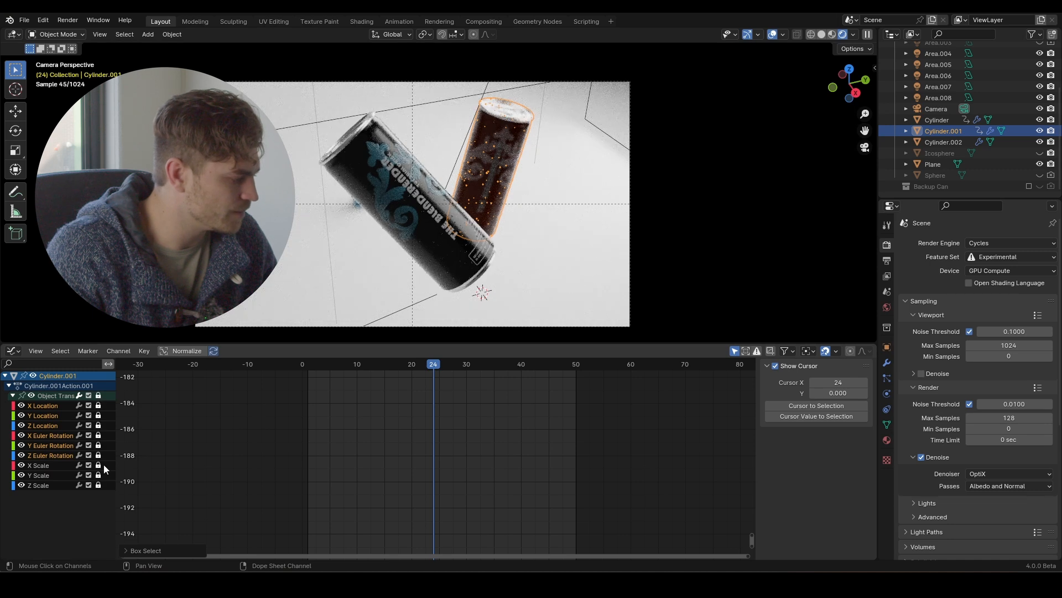
drag(98, 474, 42, 467)
key(Home)
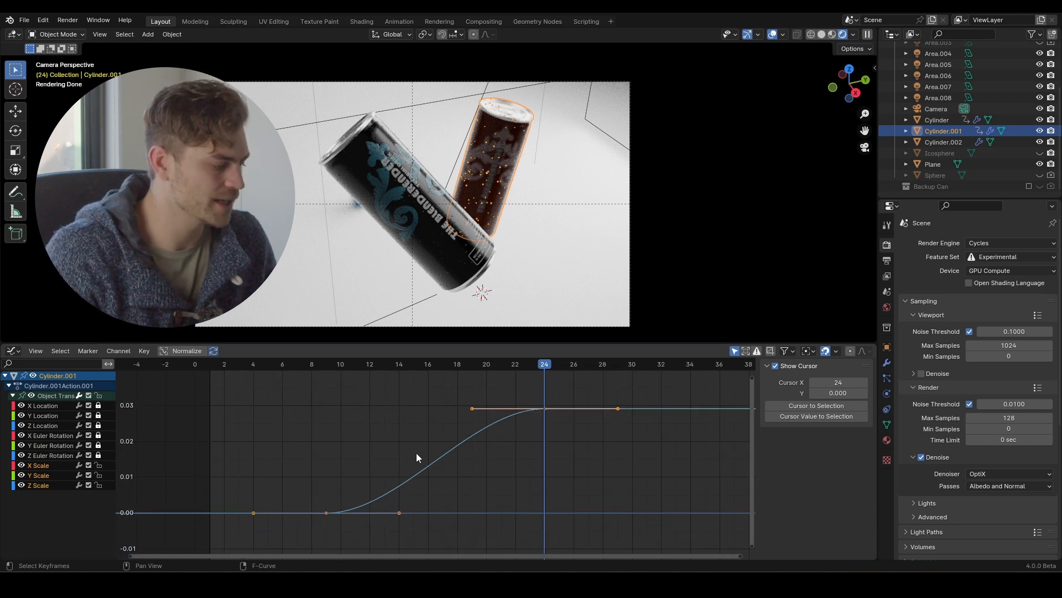
Set the frame 9 scale keyframes' handles to Free and raise their right handle to about frame 11, value 0.023
drag(435, 491, 351, 560)
right_click(393, 506)
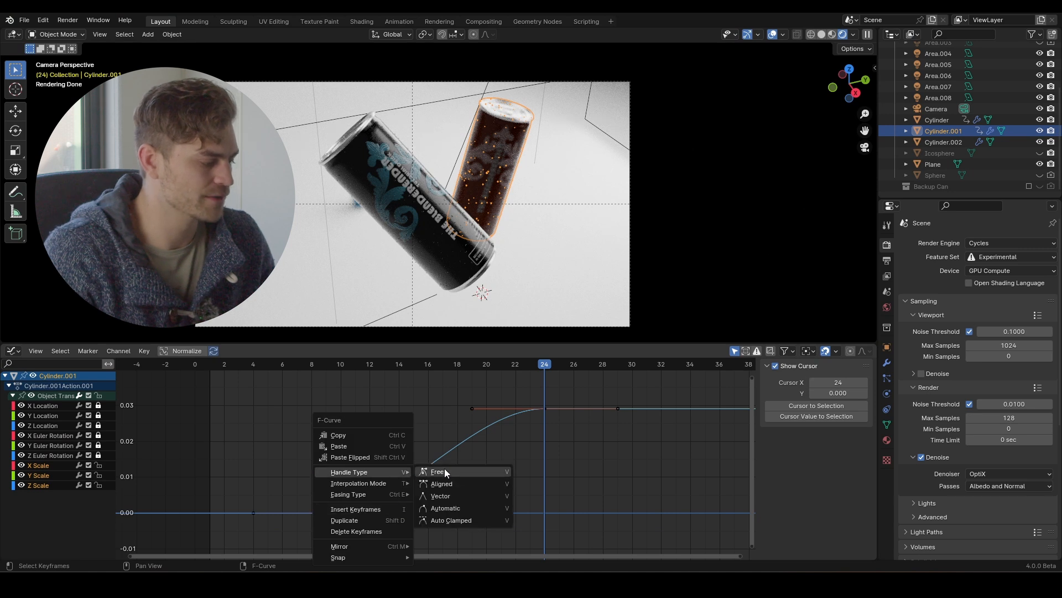
click(446, 467)
drag(438, 485, 378, 529)
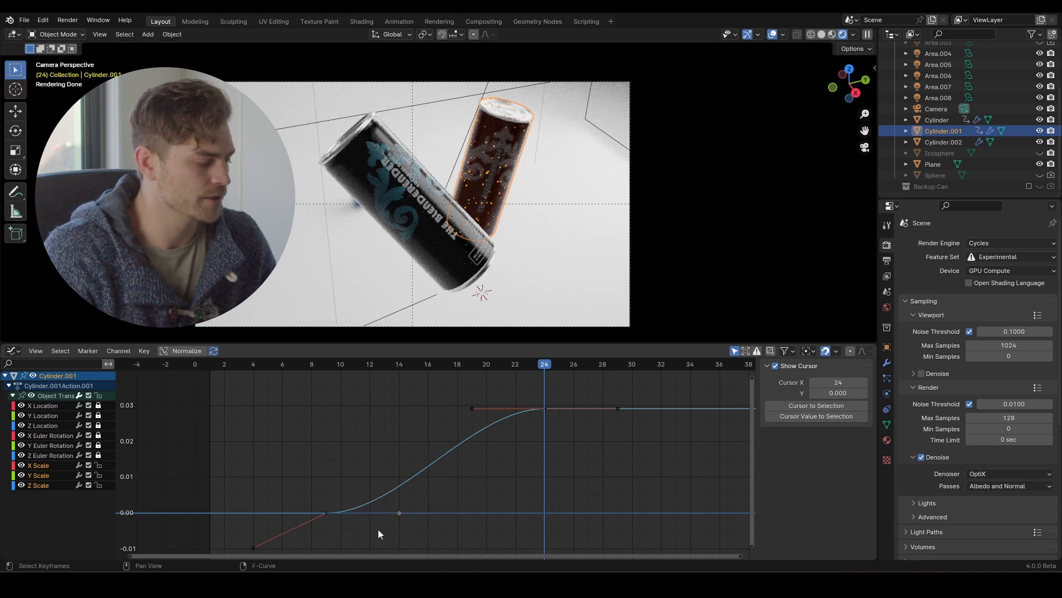
key(g)
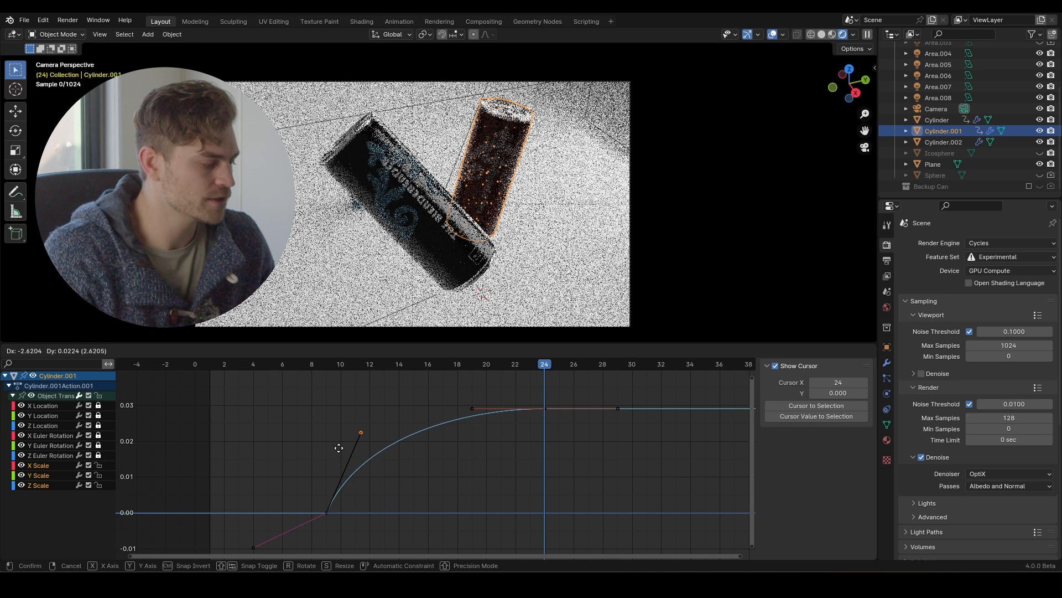
click(334, 451)
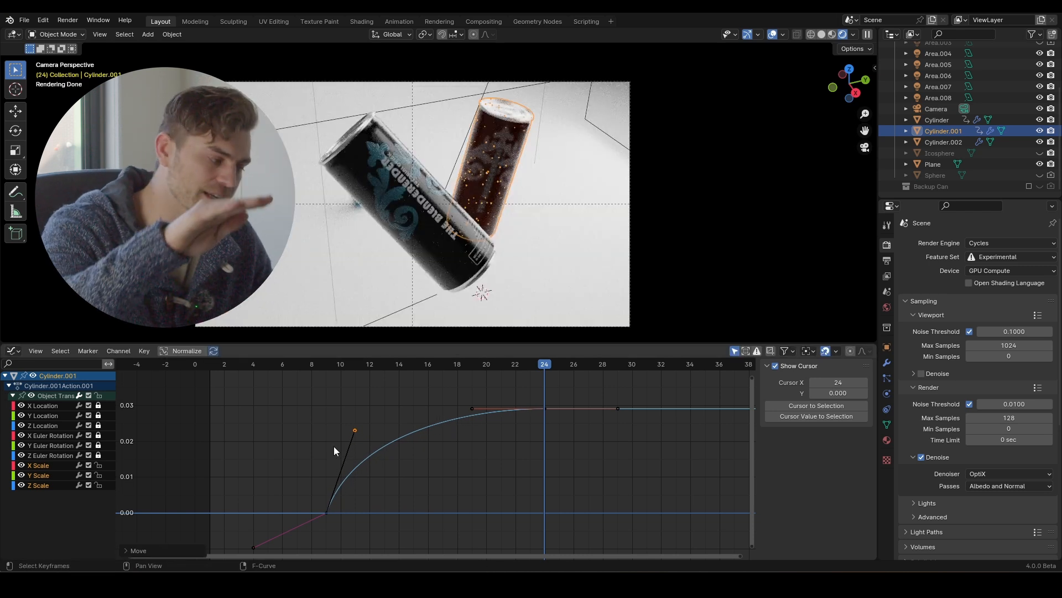
Steepen the scale curve by moving the frame 9 right handle to about frame 10.5, value 0.03, and replay it
key(Right)
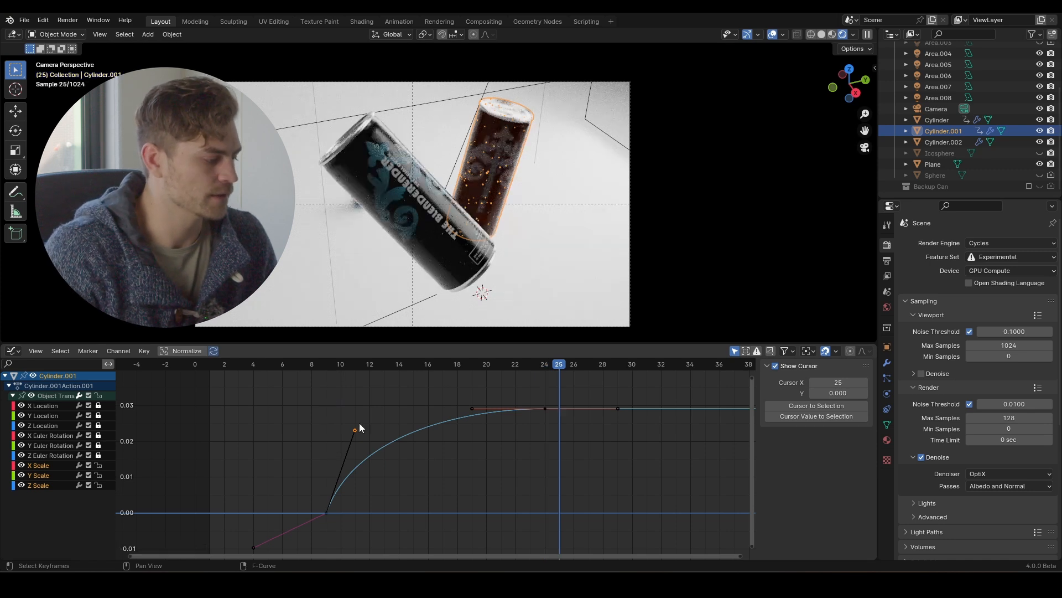
key(g)
click(334, 421)
click(336, 360)
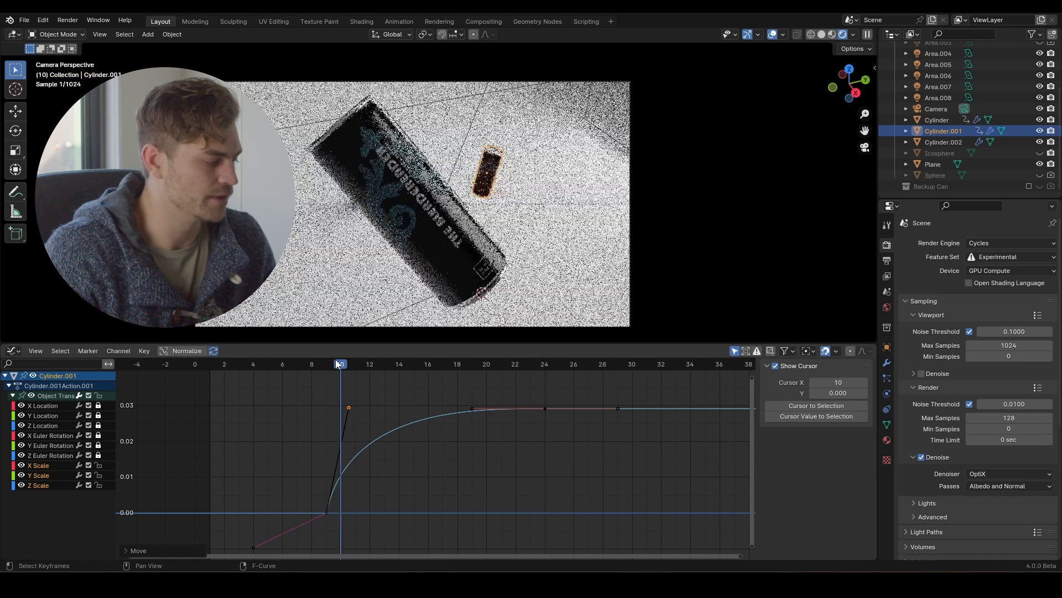
key(space)
key(space)
Raise the left handle of the frame 24 scale keyframe to about frame 18, value 0.04, for an overshoot, and replay
middle_drag(550, 407, 390, 418)
drag(303, 367, 347, 374)
click(405, 438)
key(g)
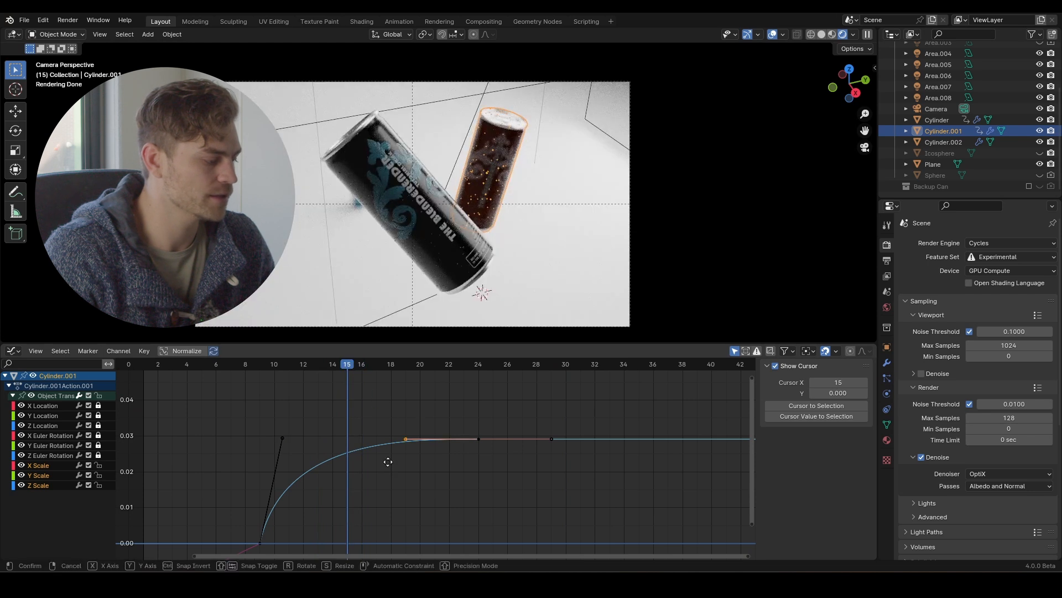
click(375, 422)
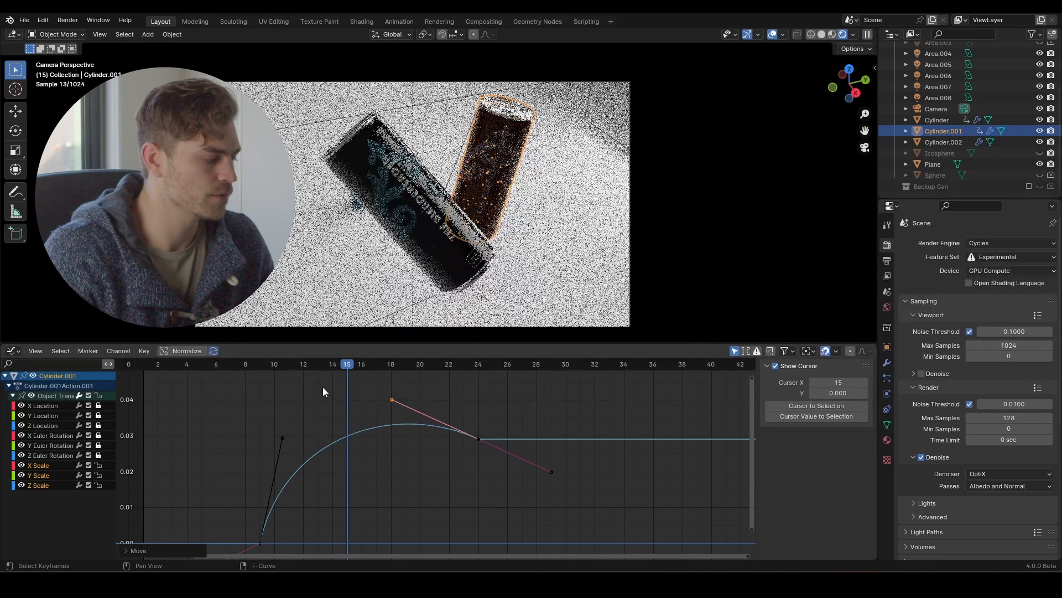
click(268, 365)
key(space)
key(space)
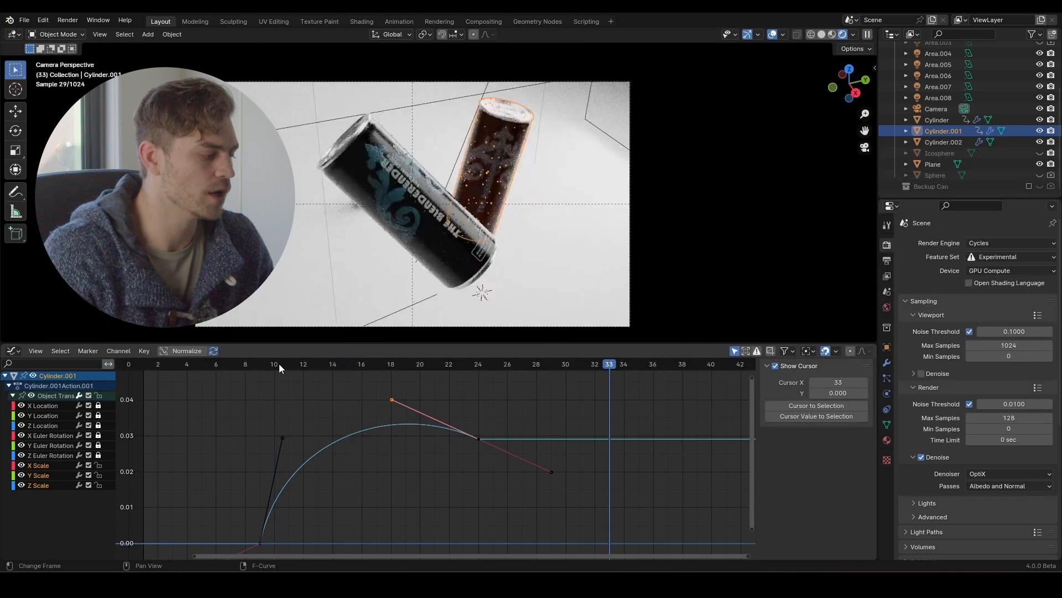
Replay the second can's appearance, then insert a Location, Rotation & Scale keyframe on it at frame 15
click(279, 364)
key(space)
key(space)
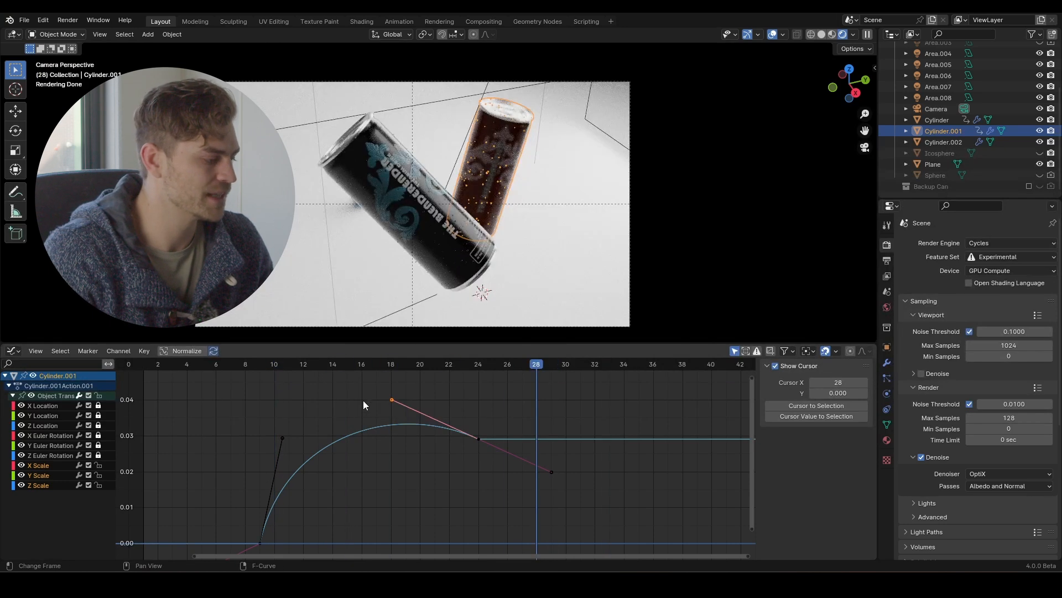
click(336, 365)
click(346, 365)
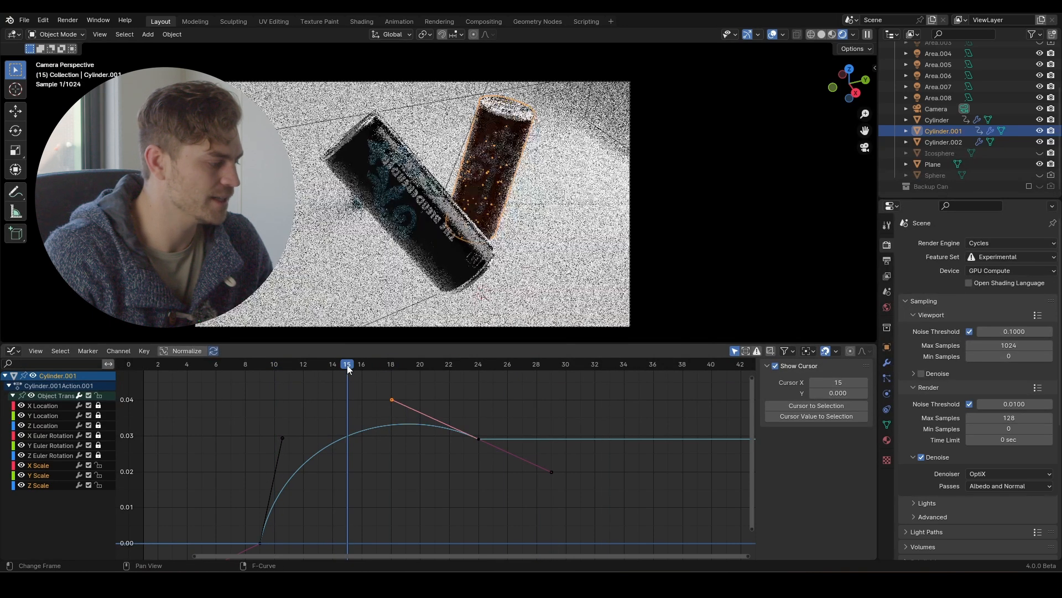
key(i)
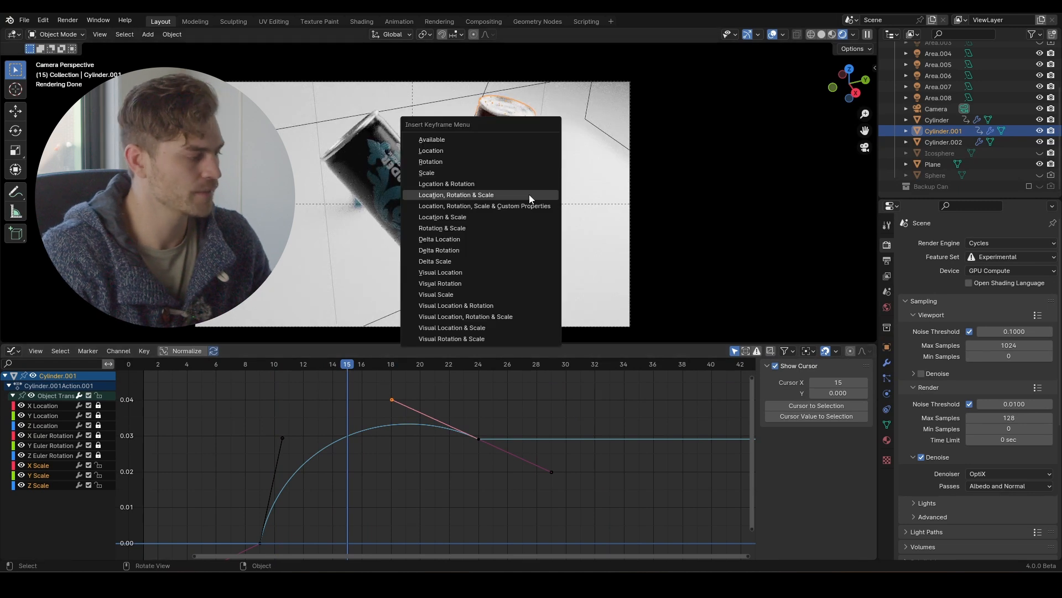
click(529, 195)
Lower the new frame 15 scale keyframes to about 0.024 and set their handle type to Free
drag(359, 412, 344, 440)
key(g)
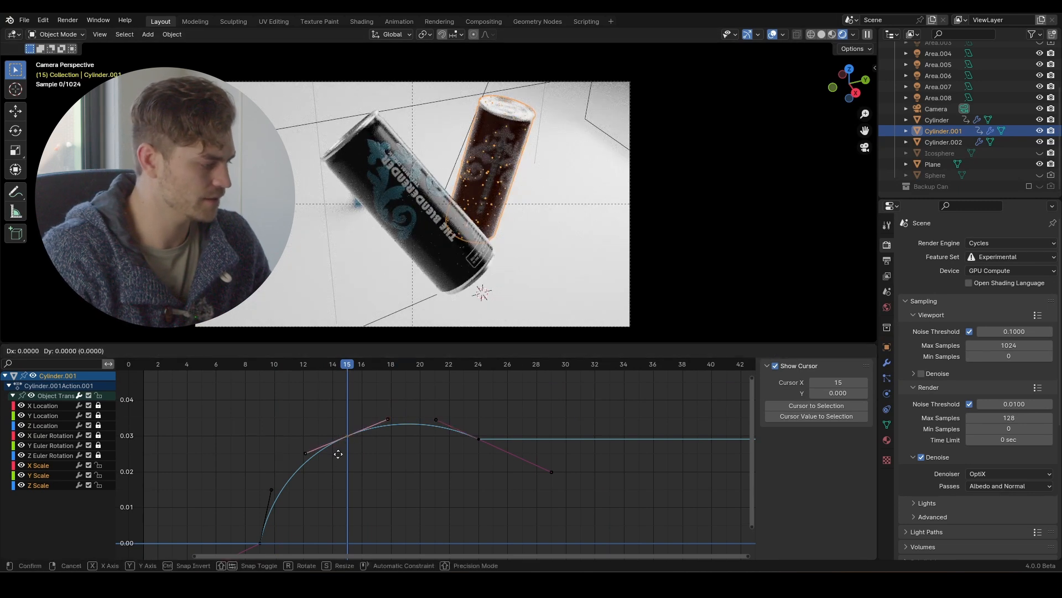
click(341, 476)
right_click(354, 461)
mouse_move(354, 460)
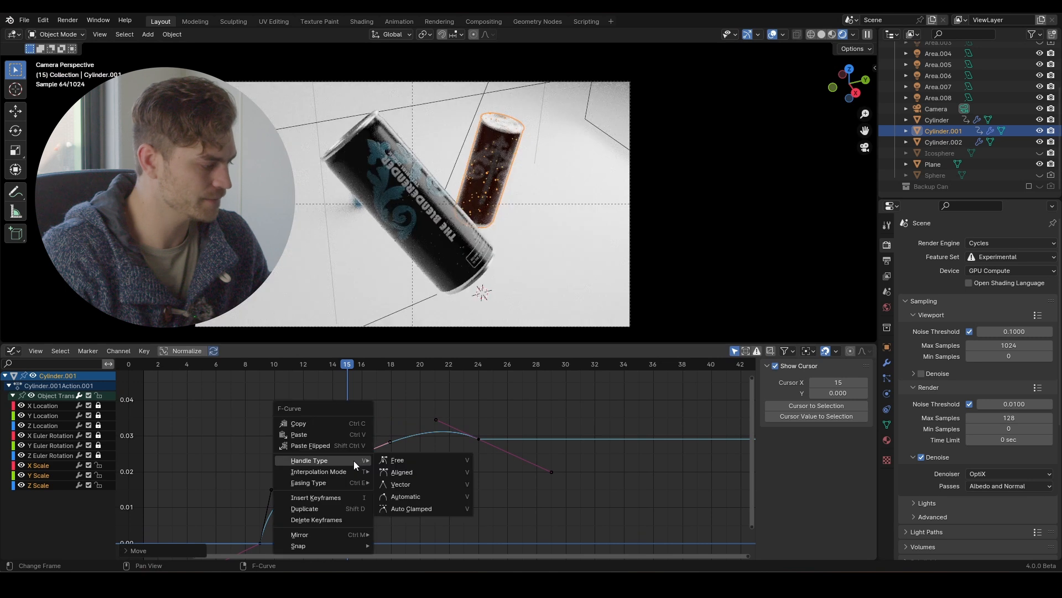
click(410, 458)
Raise the right handle of the frame 15 scale keyframe to about frame 17, value 0.035
click(391, 442)
key(g)
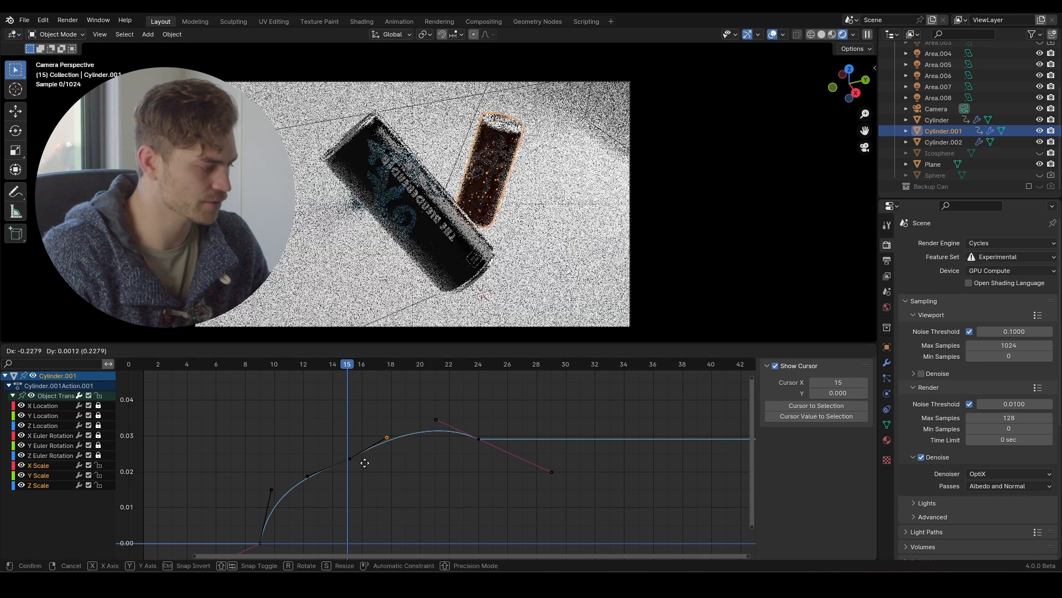
click(357, 443)
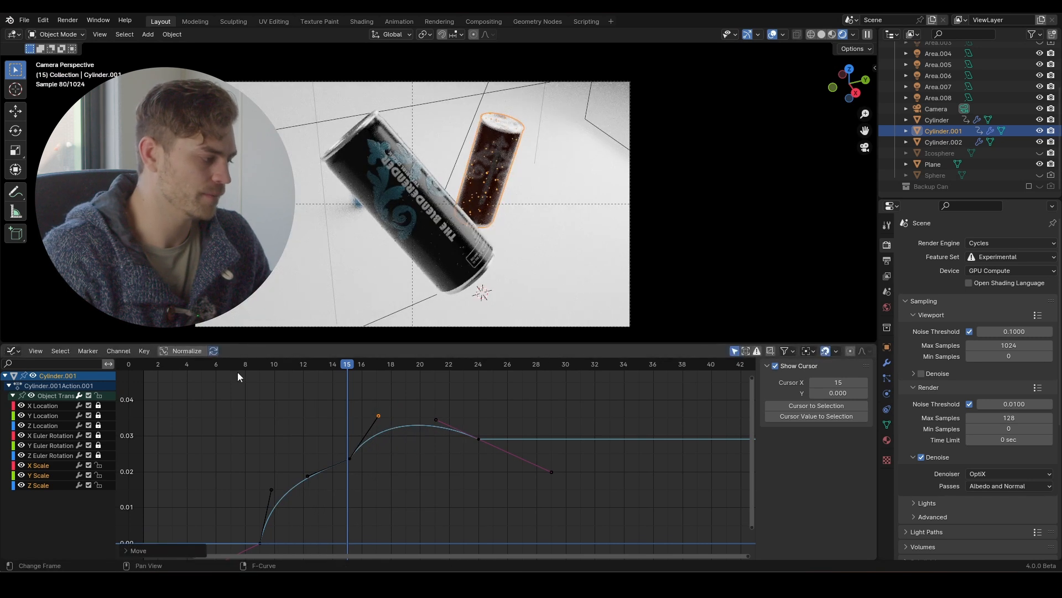
Move the middle scale keyframe to about frame 14.8, value 0.026, and its right handle to about frame 21.7, value 0.044
drag(381, 446, 343, 477)
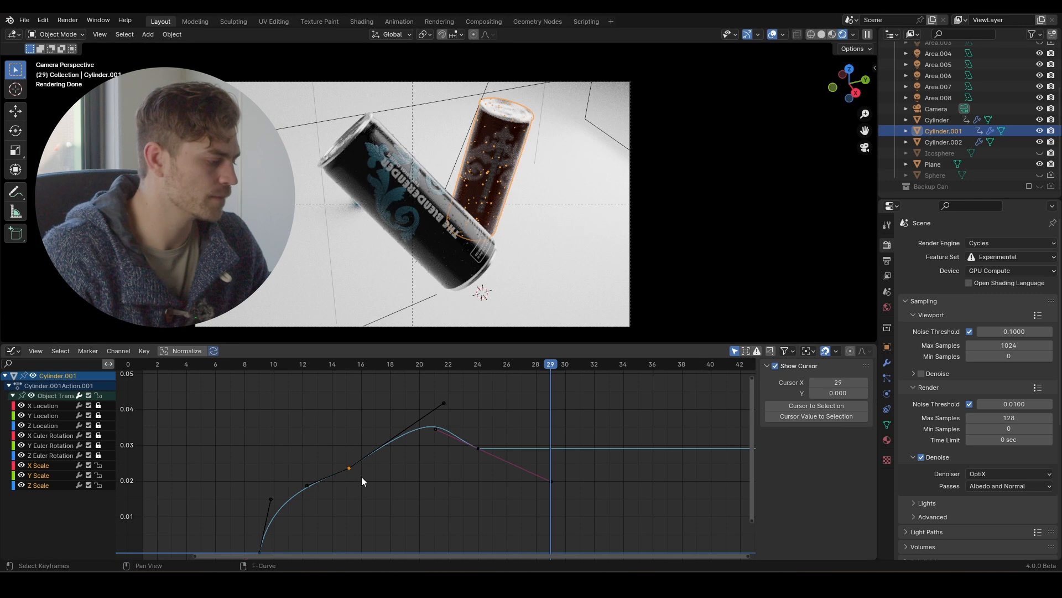
key(g)
click(355, 468)
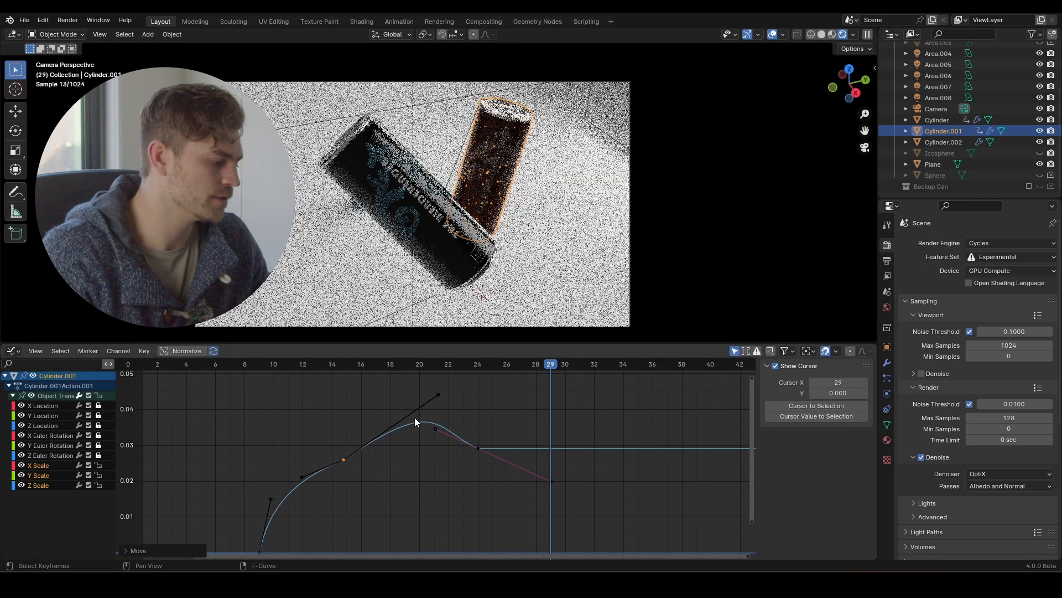
drag(447, 384, 431, 410)
key(g)
click(437, 410)
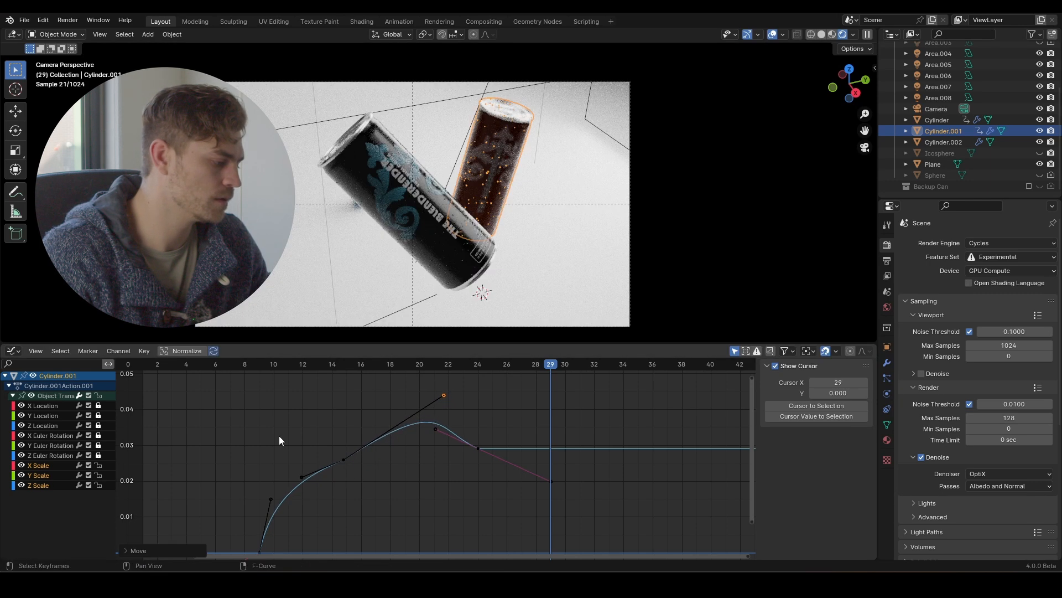
Lower the middle scale keyframe's left handle to about frame 12.3, value 0.019, in line with the curve
drag(324, 469, 296, 494)
key(g)
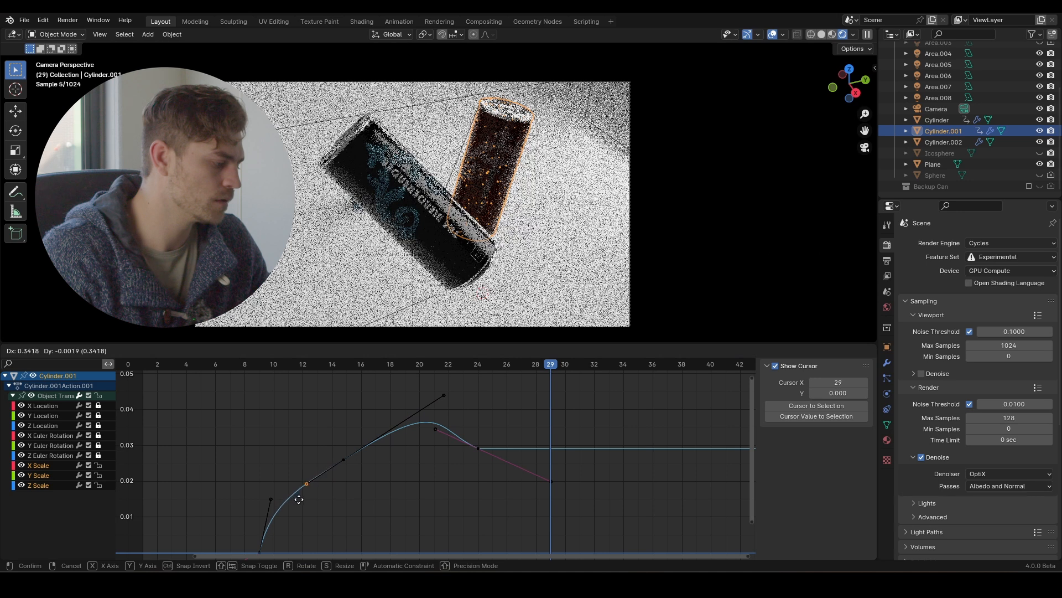
click(299, 499)
Nudge the left handle of the frame 24 scale keyframe to about frame 21, value 0.035, and replay the animation
middle_drag(371, 471, 372, 448)
middle_drag(434, 401, 419, 444)
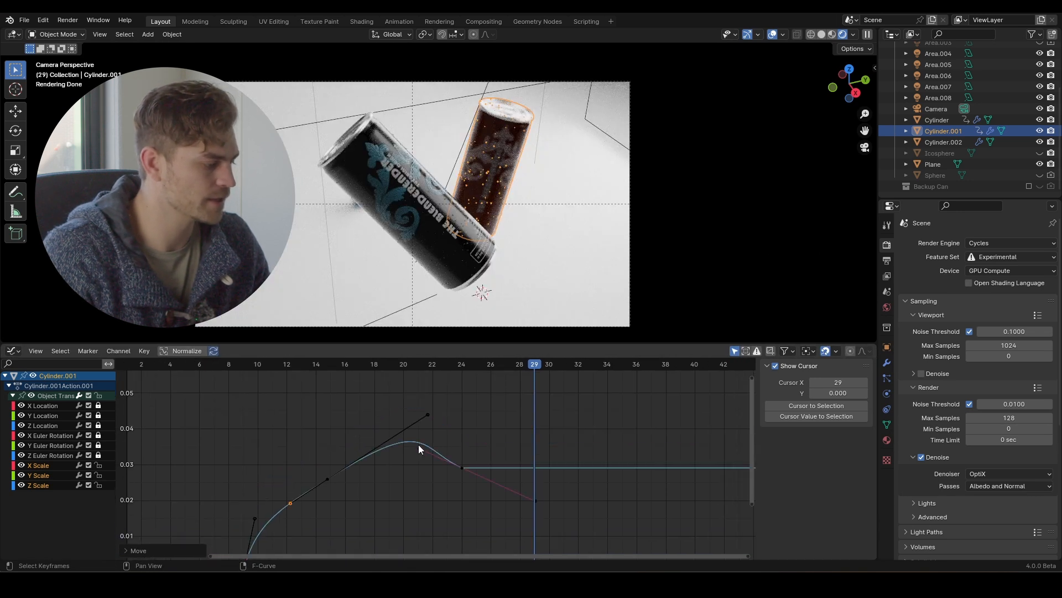
drag(406, 463, 405, 461)
key(g)
click(403, 458)
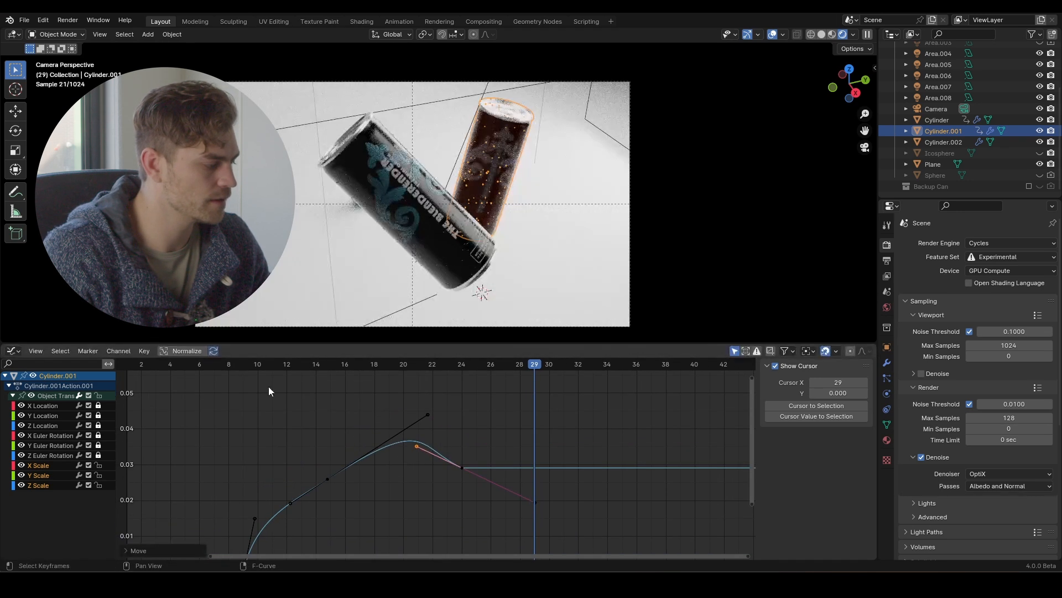
click(243, 363)
key(space)
key(space)
Shift the middle scale keyframe to about frame 13.7, value 0.024, with its left handle near frame 11, value 0.018
middle_drag(434, 415, 438, 399)
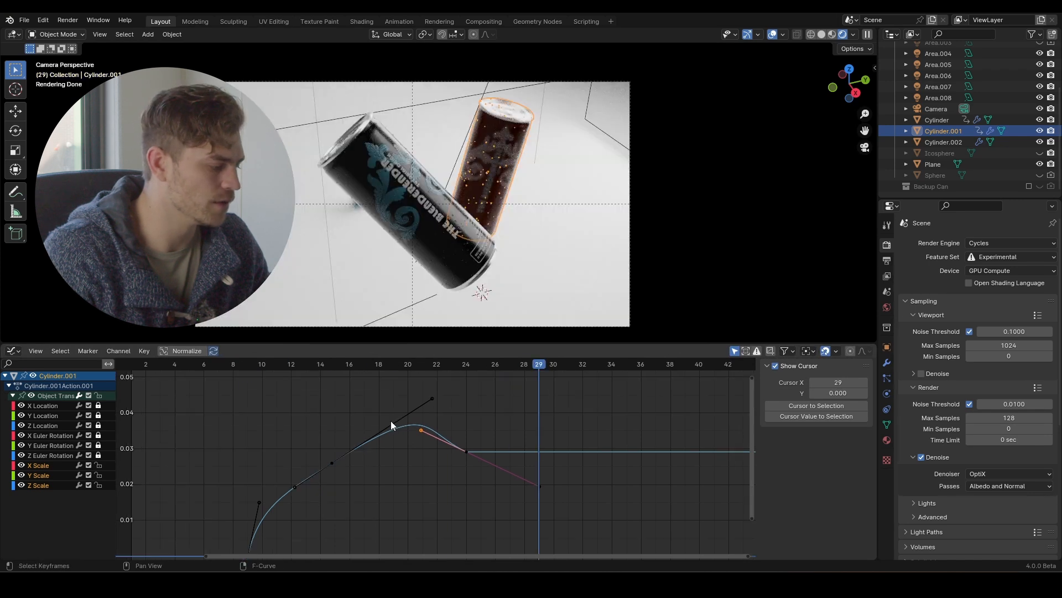
drag(311, 473, 311, 474)
key(g)
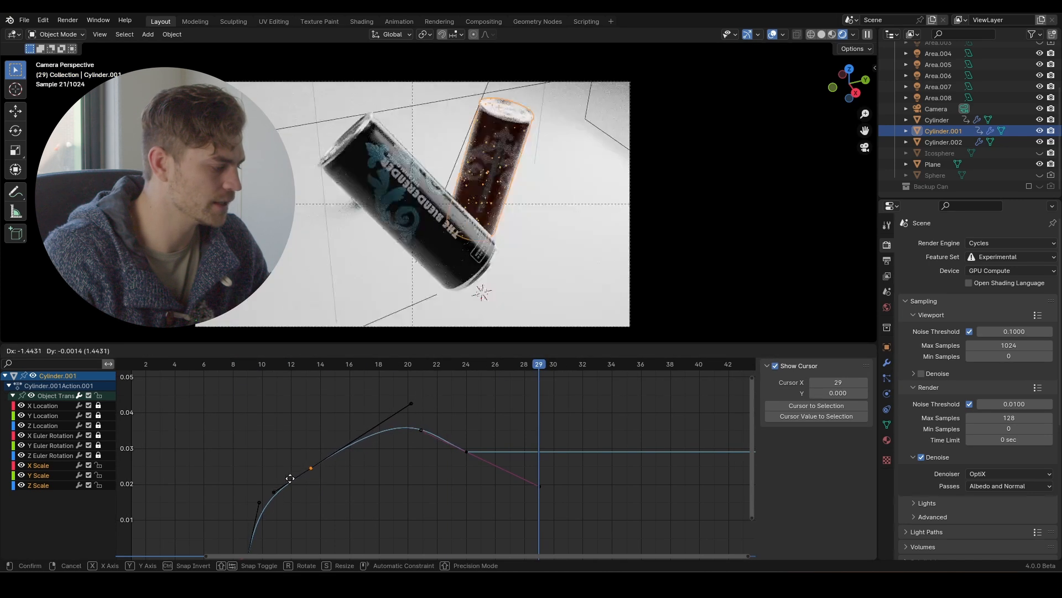
click(304, 496)
middle_drag(304, 501, 317, 447)
key(g)
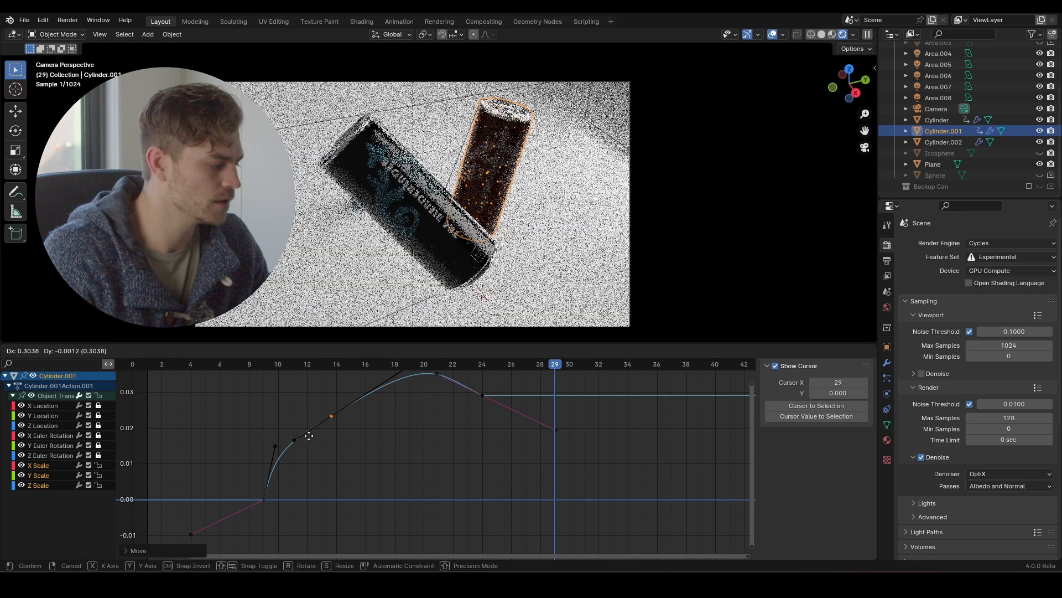
click(308, 432)
Lower the frame 9 scale keyframe's right handle to about frame 9.8, value 0.013, and replay the can's appearance
middle_drag(317, 423, 314, 466)
drag(272, 457, 251, 495)
key(g)
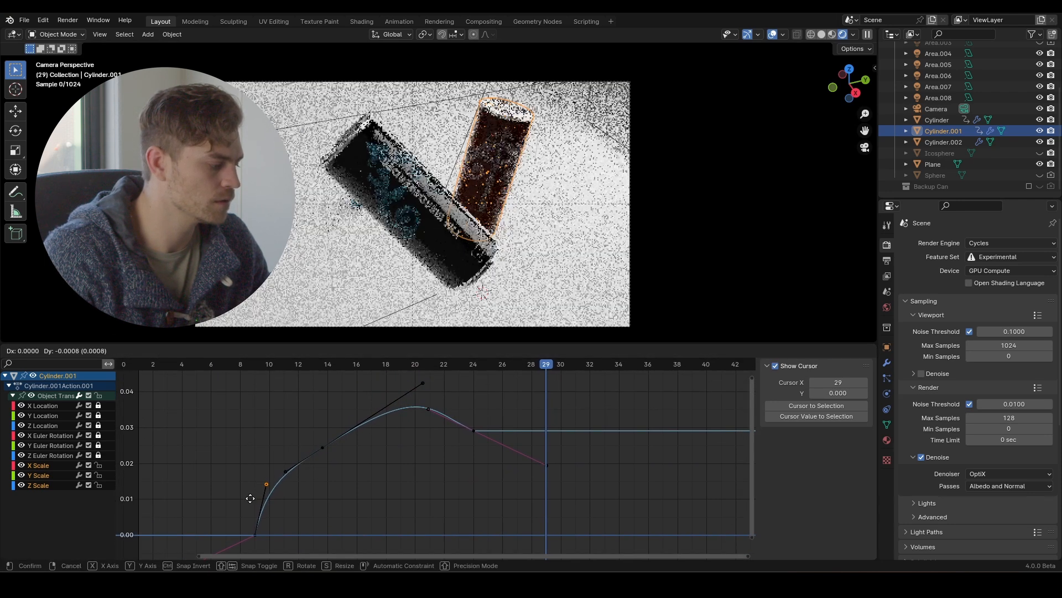
click(251, 501)
click(261, 367)
key(space)
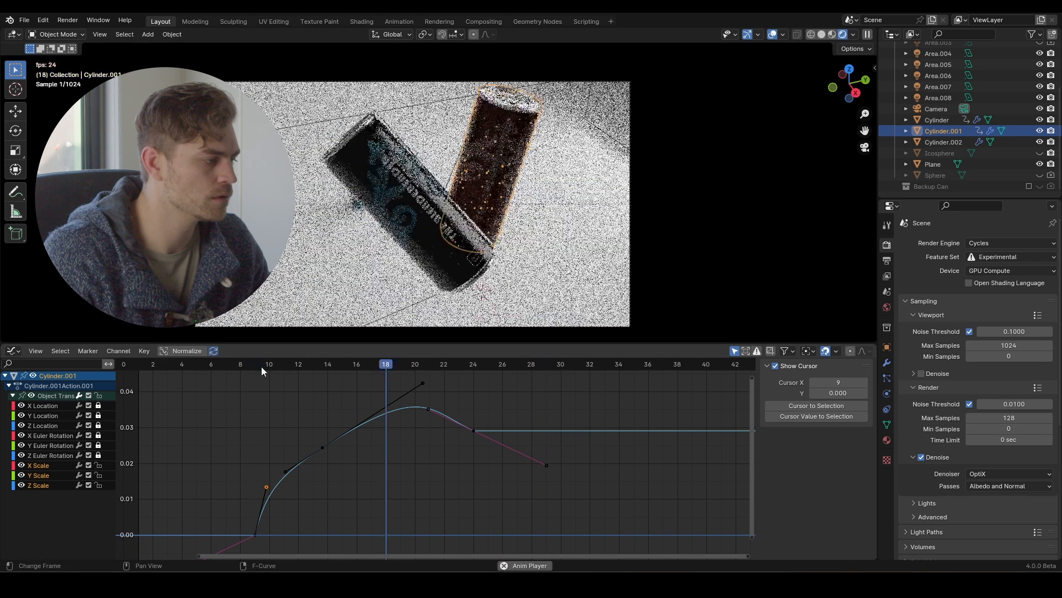
key(space)
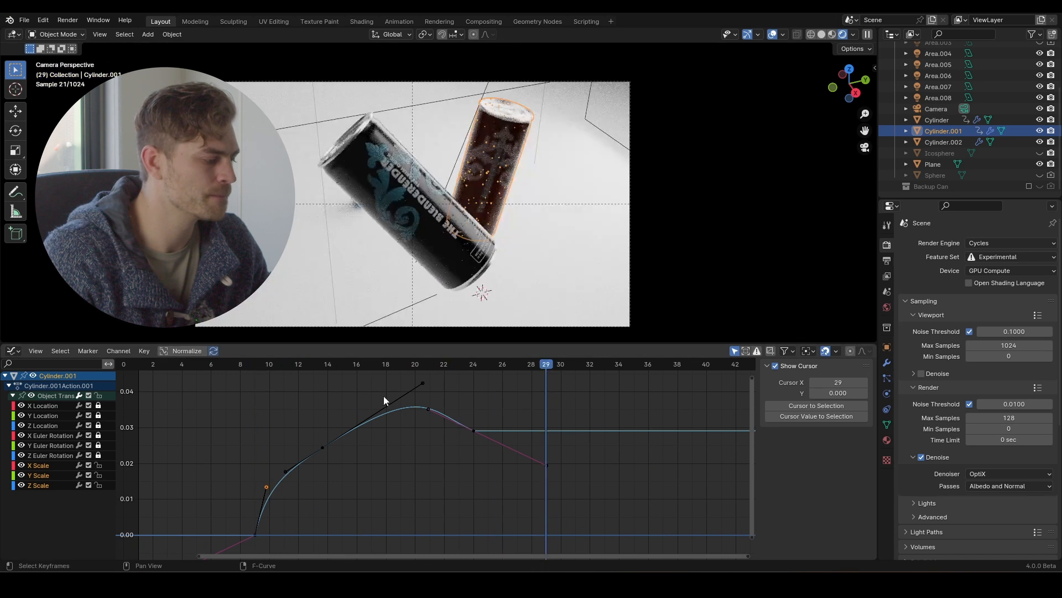
Pull the middle scale keyframe's right handle back to about frame 18, value 0.043, and play the result
click(436, 381)
key(g)
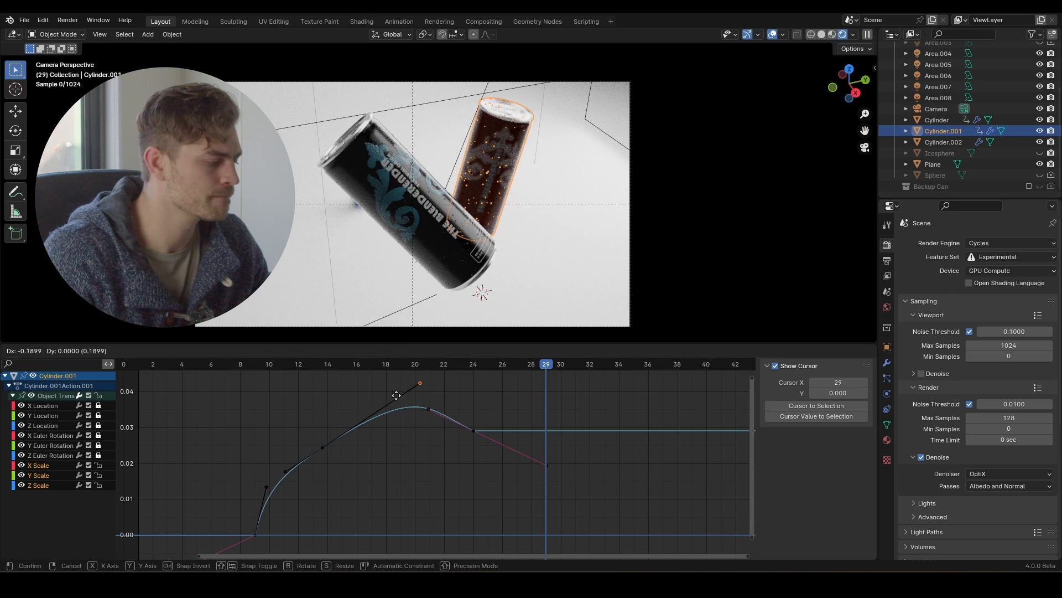
click(372, 392)
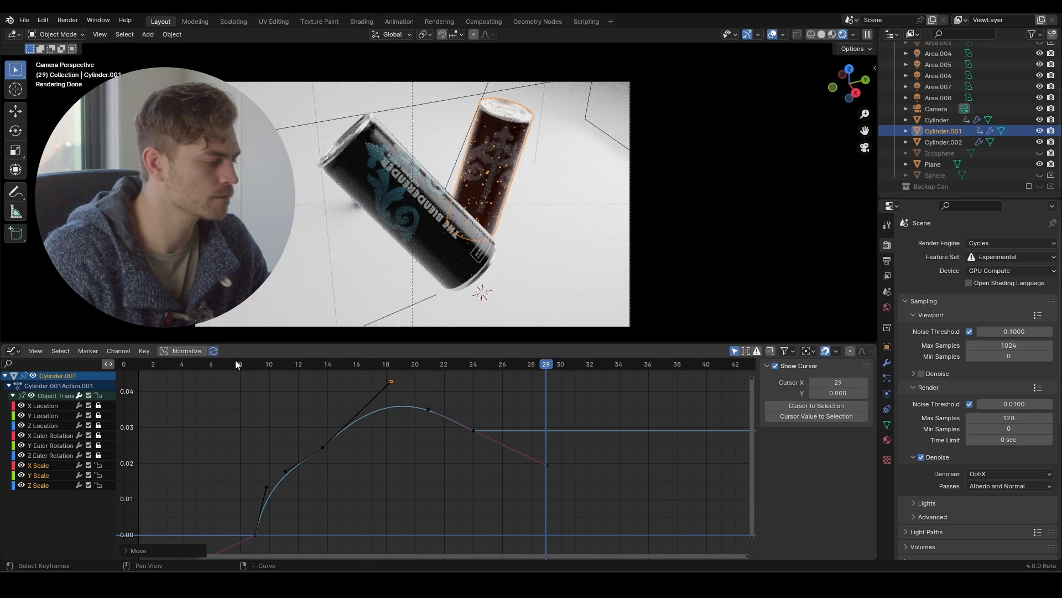
click(251, 363)
key(space)
Move the last scale keyframe from frame 24 to frame 22 and replay the animation from frame 8
middle_drag(261, 367, 224, 370)
click(224, 365)
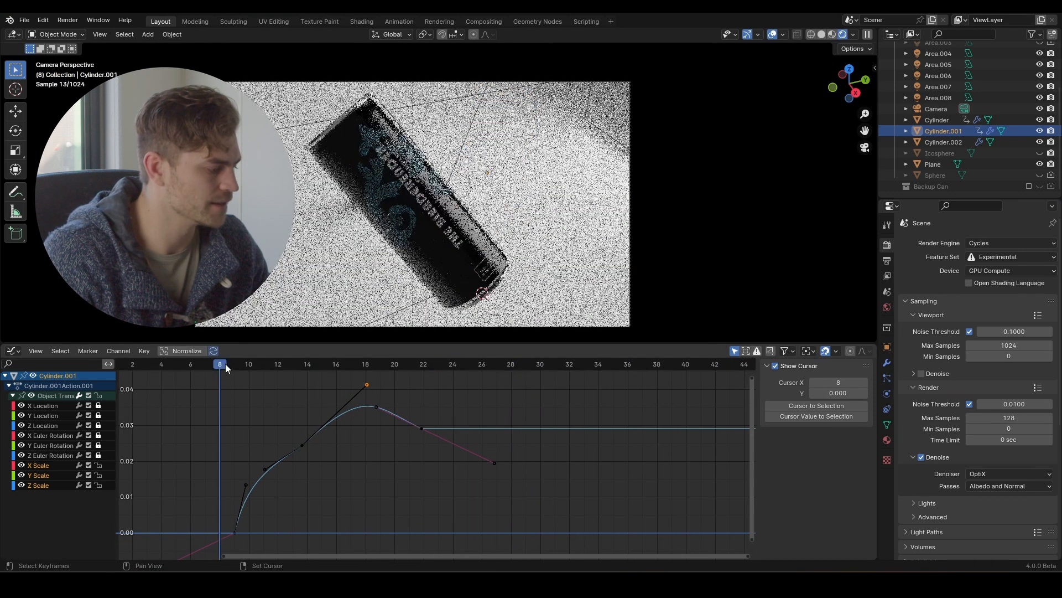
key(space)
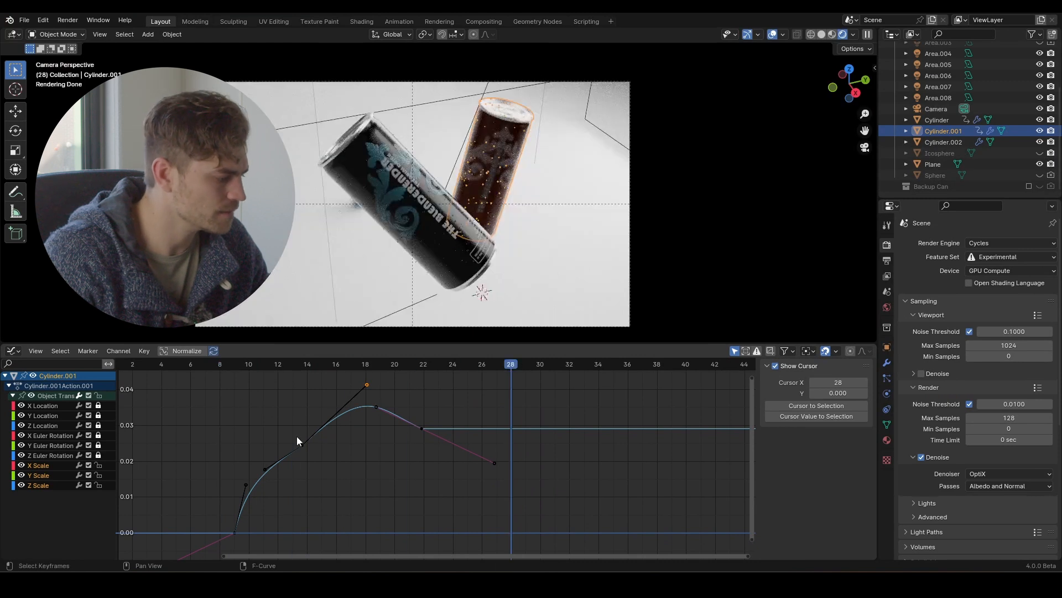
Move the middle scale keyframe's right handle directly above it at about frame 13.7, value 0.041, and replay
key(g)
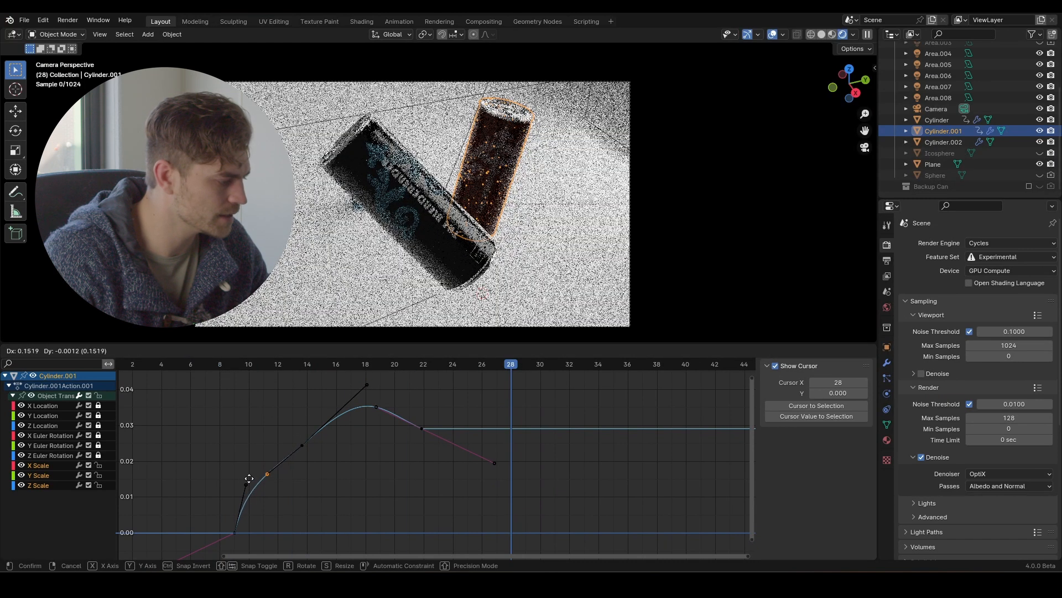
click(252, 474)
click(360, 387)
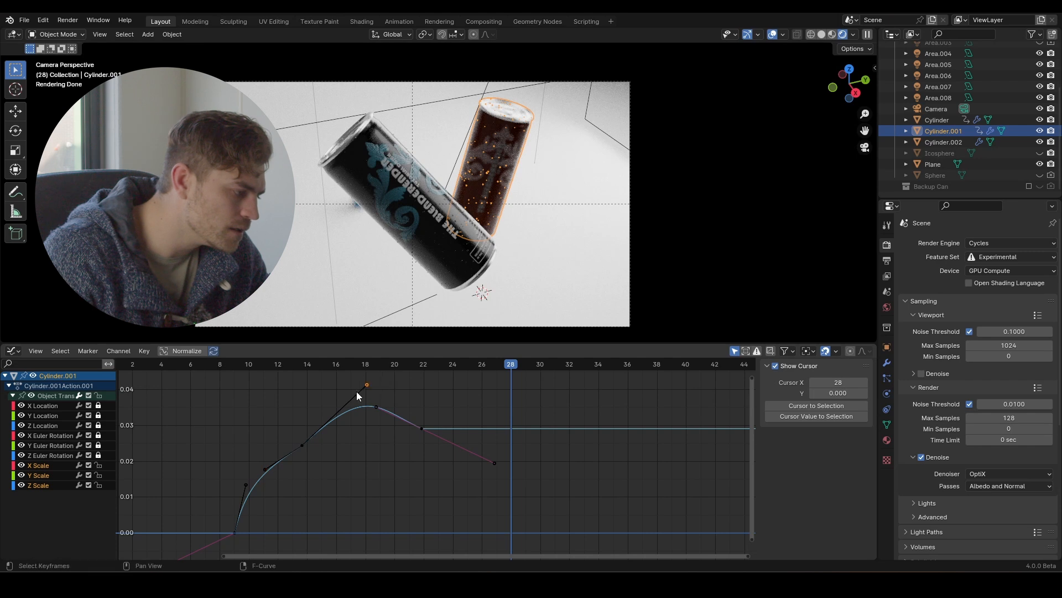
key(g)
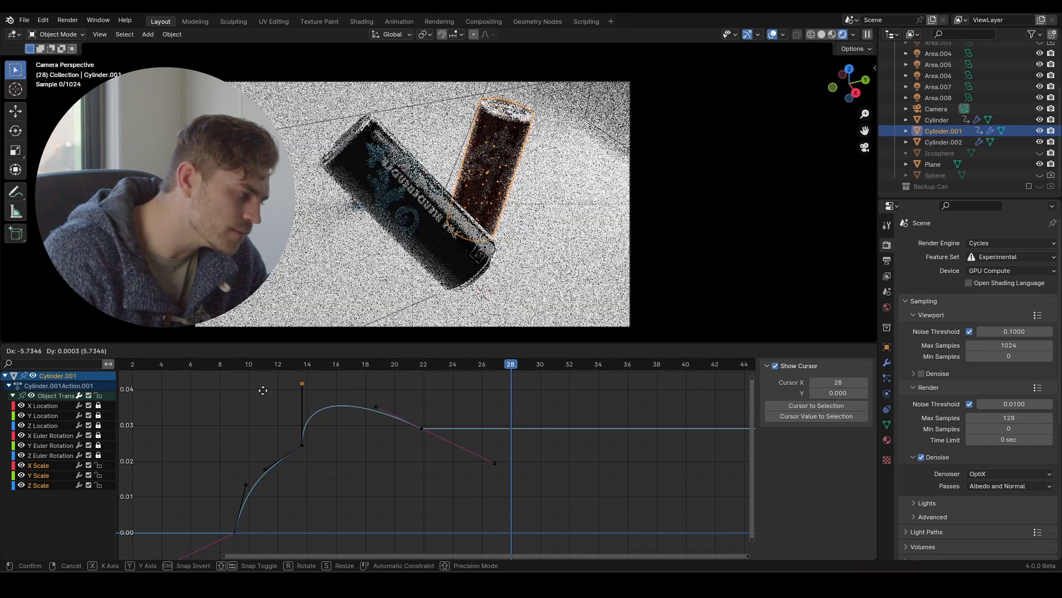
click(254, 390)
key(space)
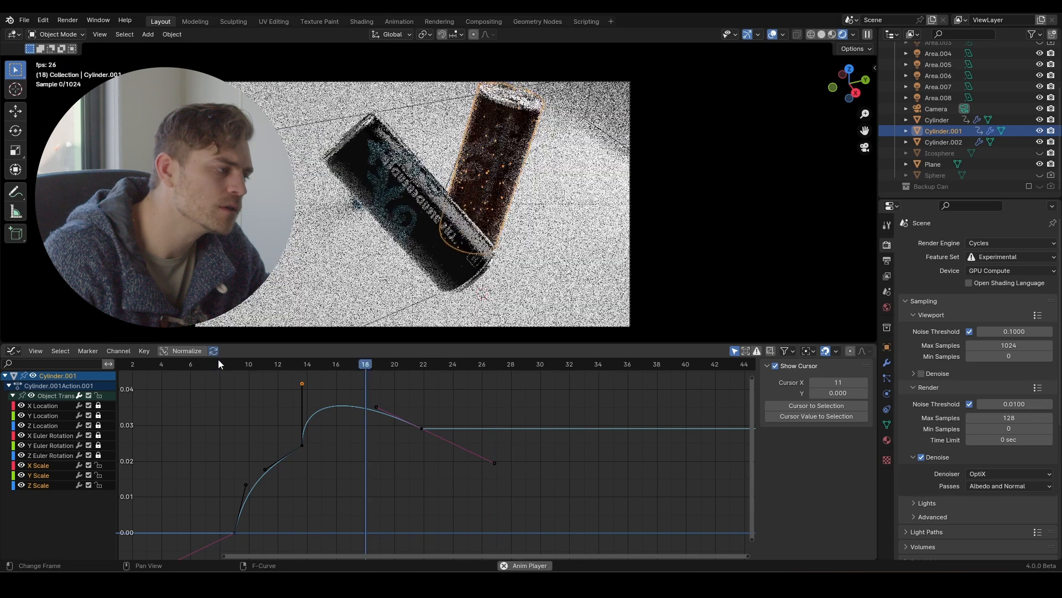
key(space)
Save the project file and replay the second can's appearance from frame 9
key(ctrl+s)
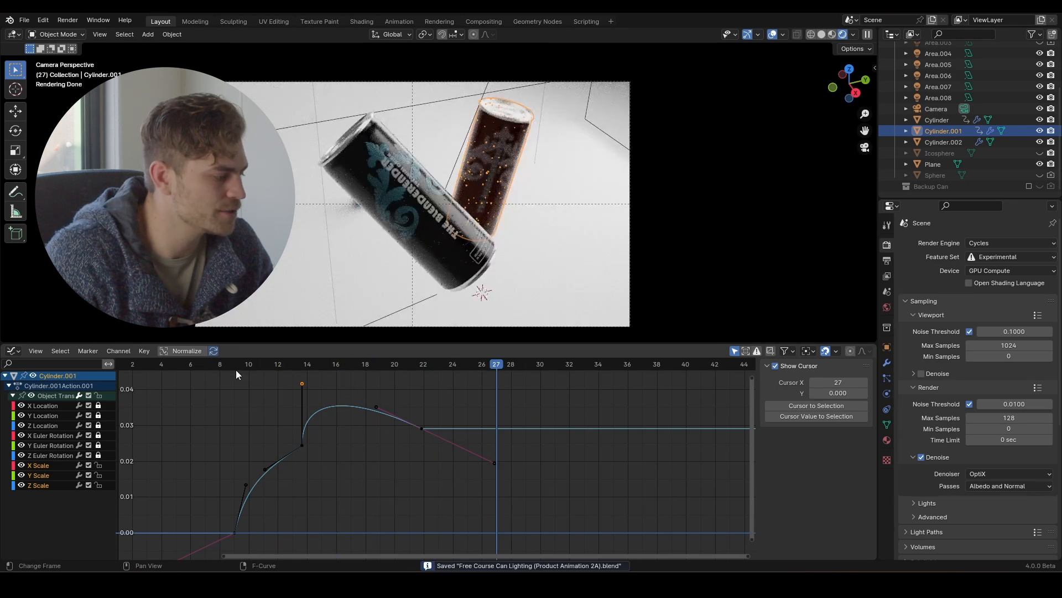
click(234, 364)
key(space)
key(space)
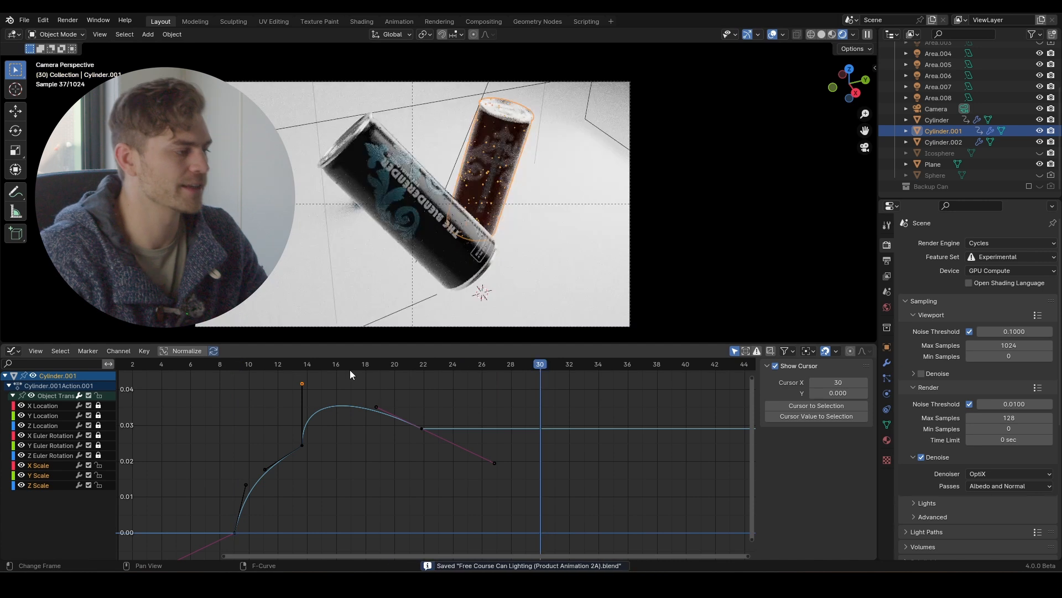
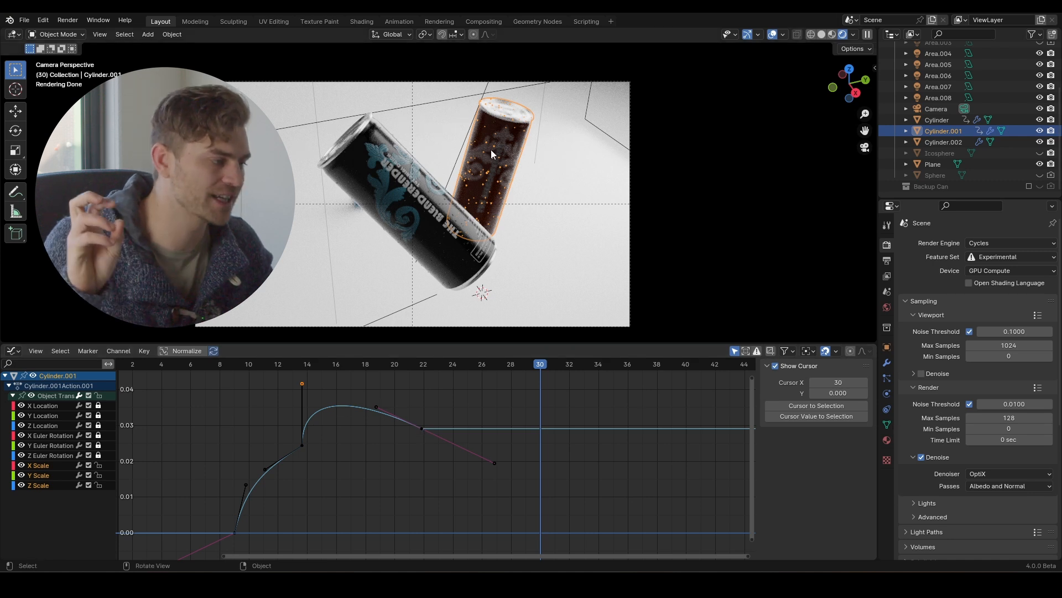
Go to frame 50 and unlock all of the second can's transform channels
scroll(449, 410, down, 3)
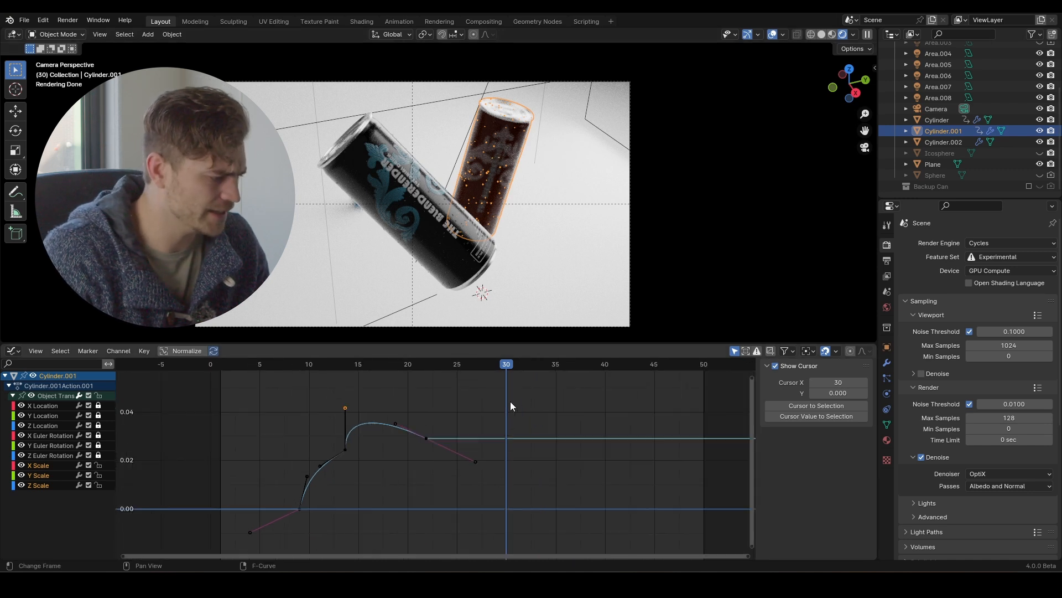
click(681, 367)
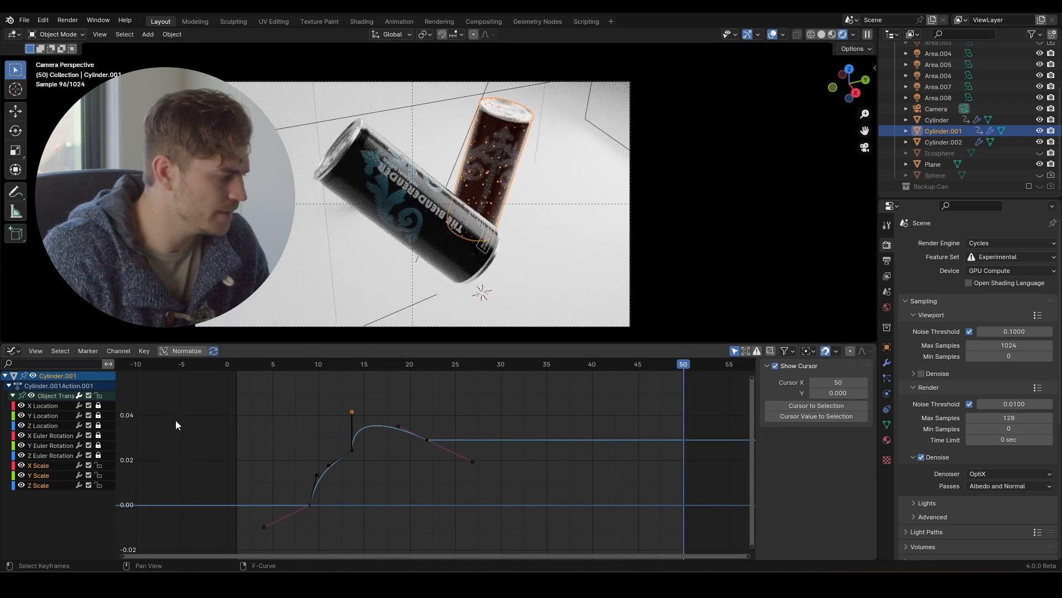
click(98, 396)
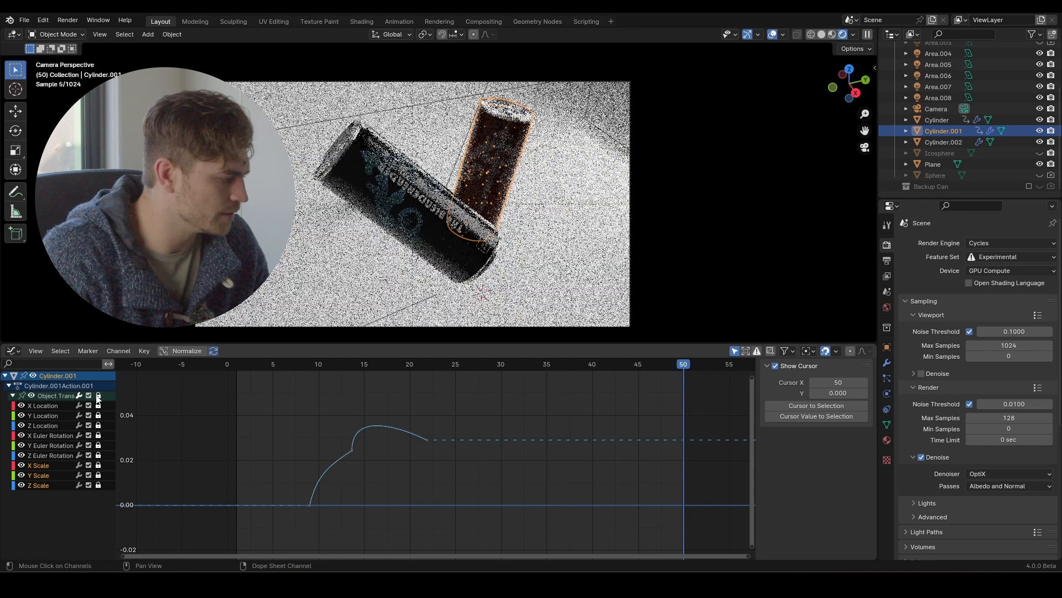
Turn the second can slightly with free trackball rotation at frame 50 and insert a Rotation keyframe
key(r)
key(r)
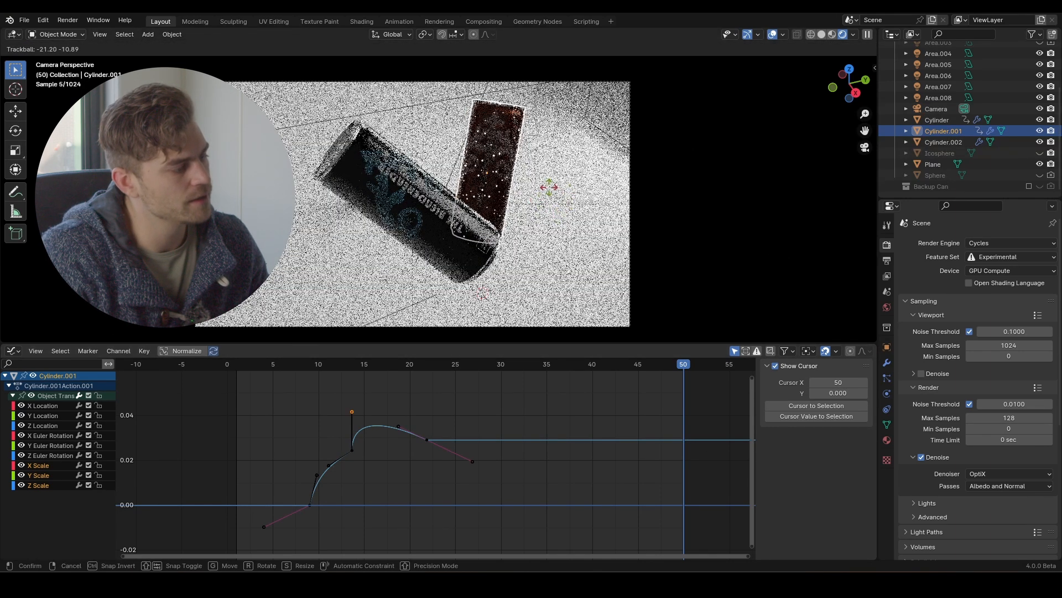
click(526, 169)
key(i)
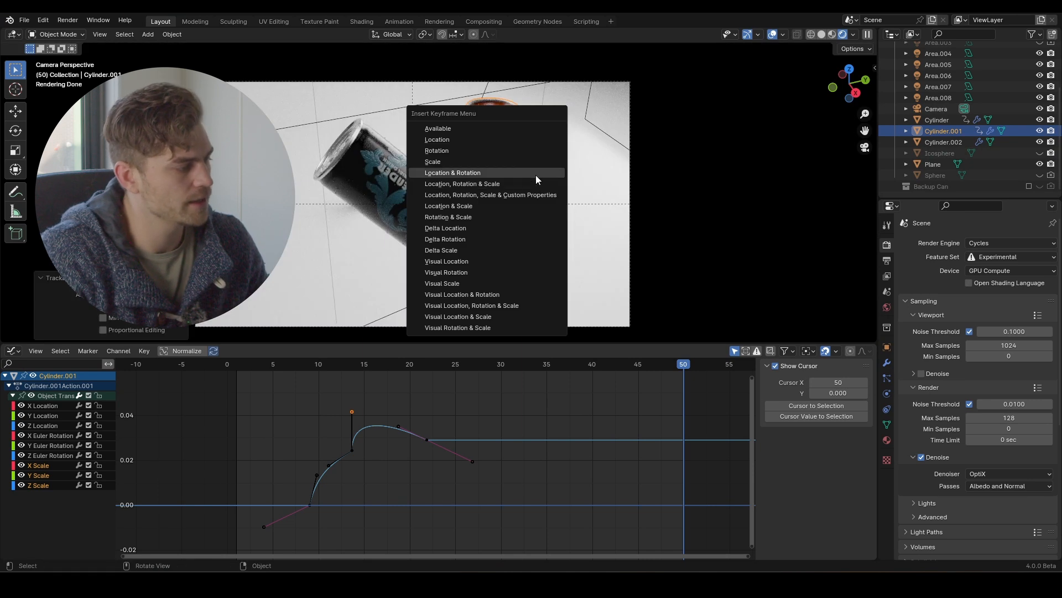
click(526, 149)
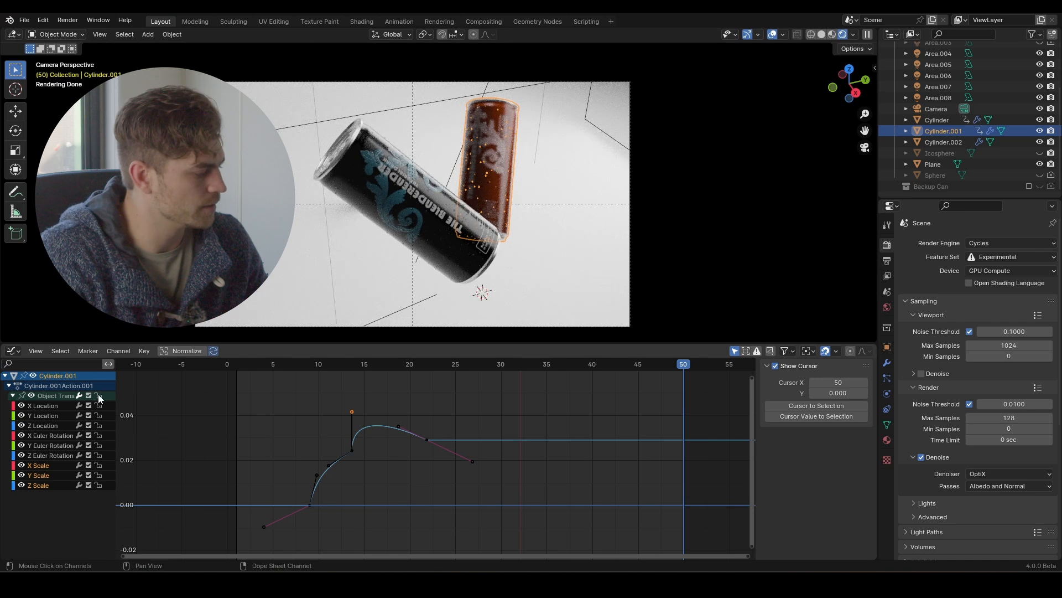
Lock all of the second can's channels except the three Euler rotations, and fit the X Euler Rotation curve in the graph
click(98, 396)
drag(98, 436, 54, 448)
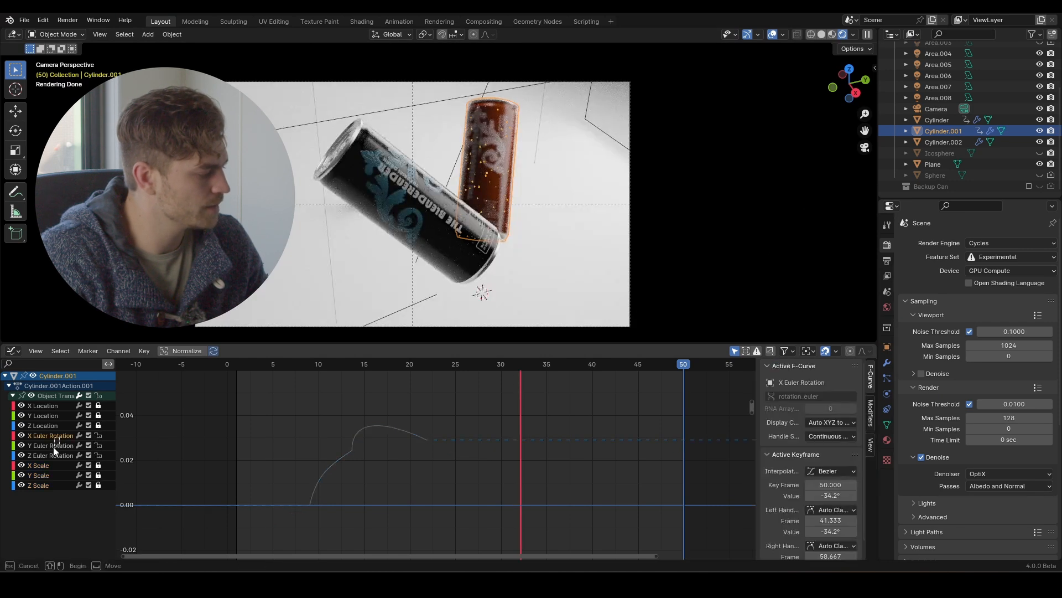
key(Home)
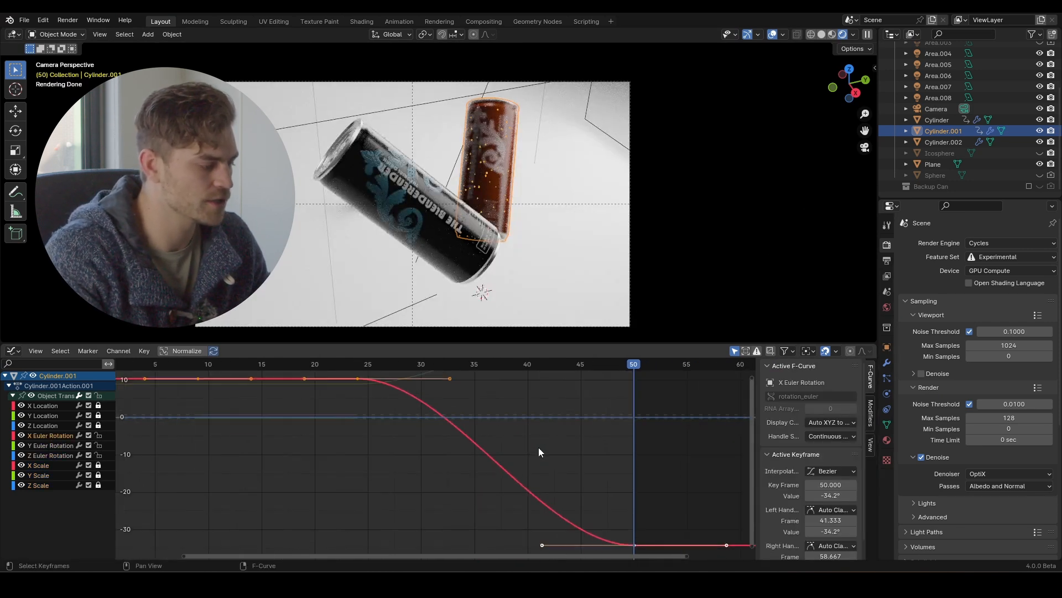
scroll(538, 451, down, 5)
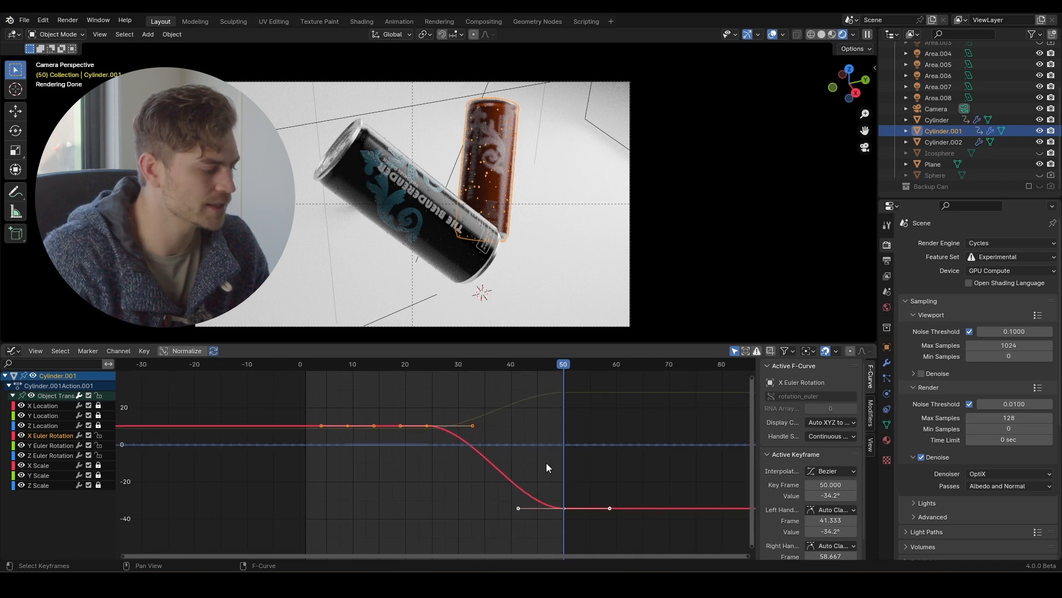
Shift the earlier X Euler Rotation keyframes back so the last of them sits on frame 1, and replay the animation
drag(520, 390, 281, 434)
key(g)
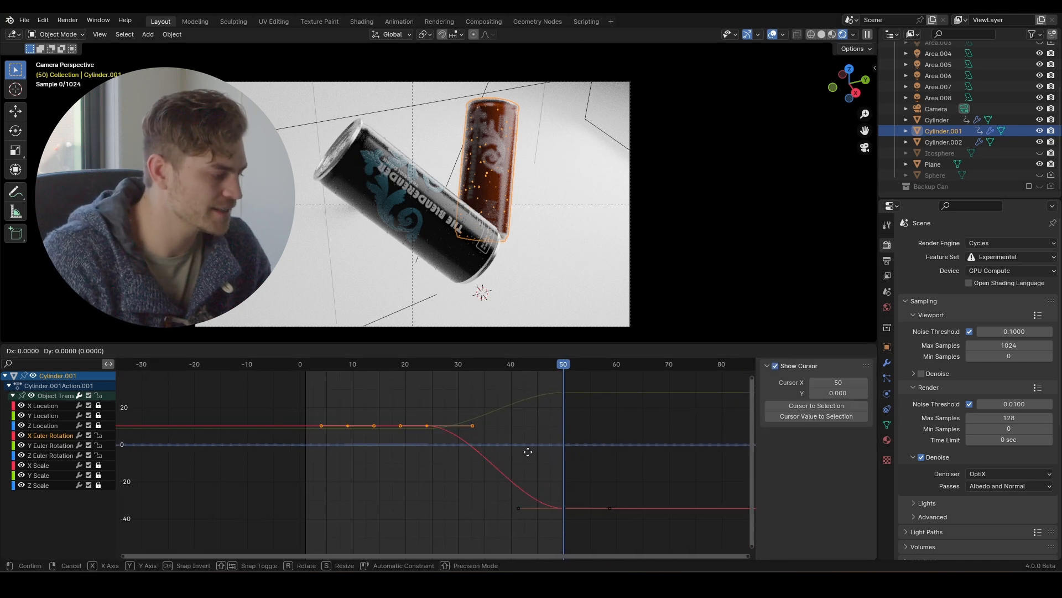
click(408, 462)
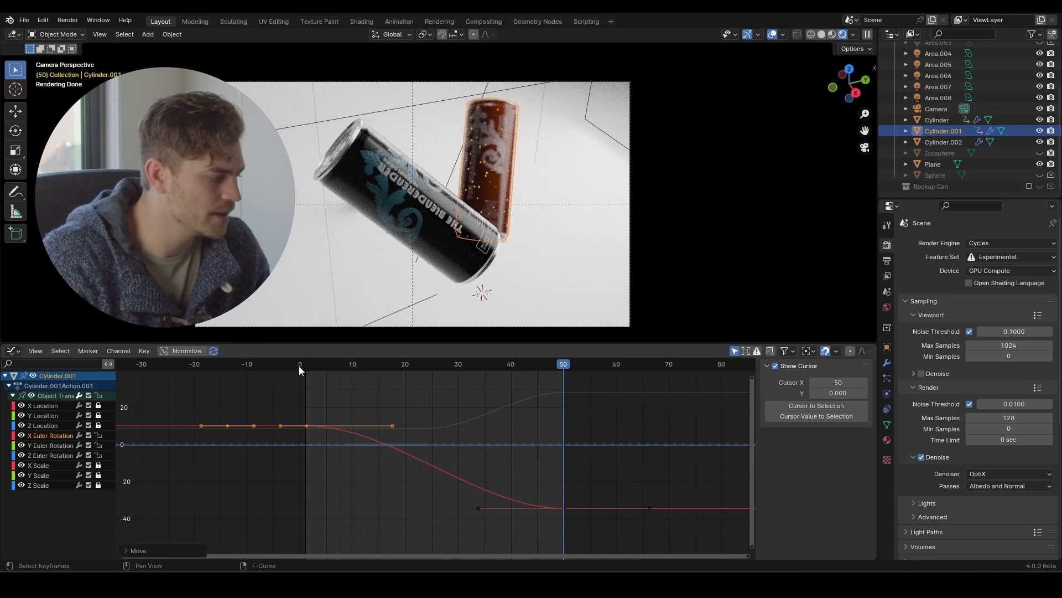
click(308, 363)
key(space)
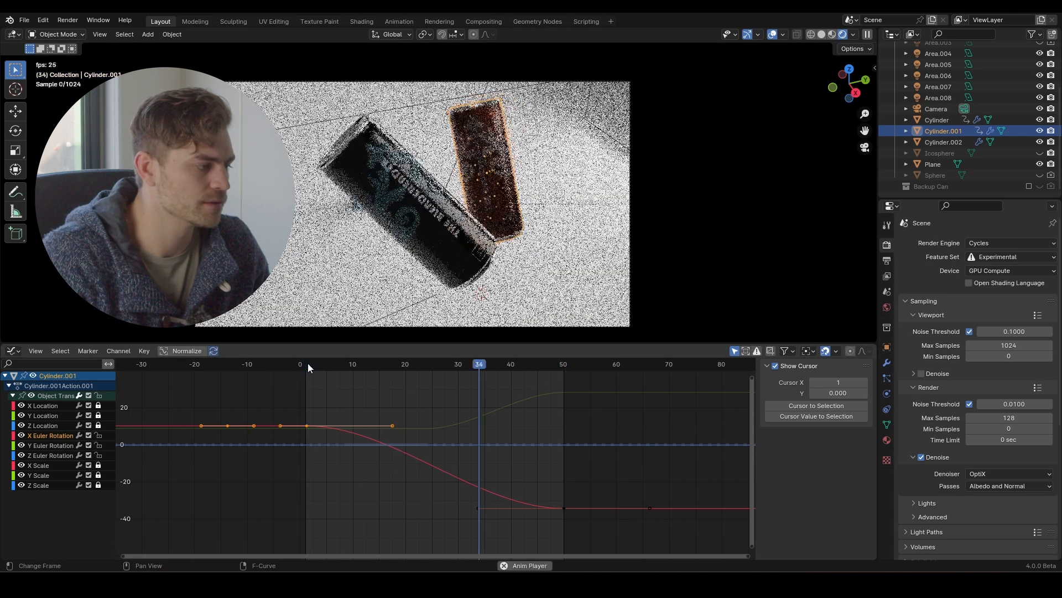
click(360, 363)
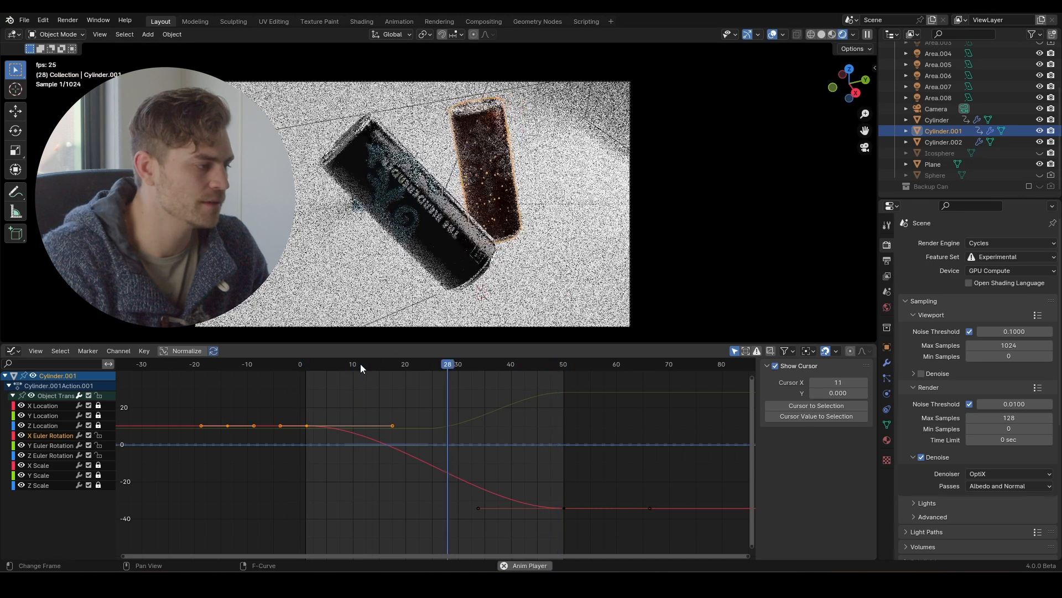
drag(360, 364, 331, 365)
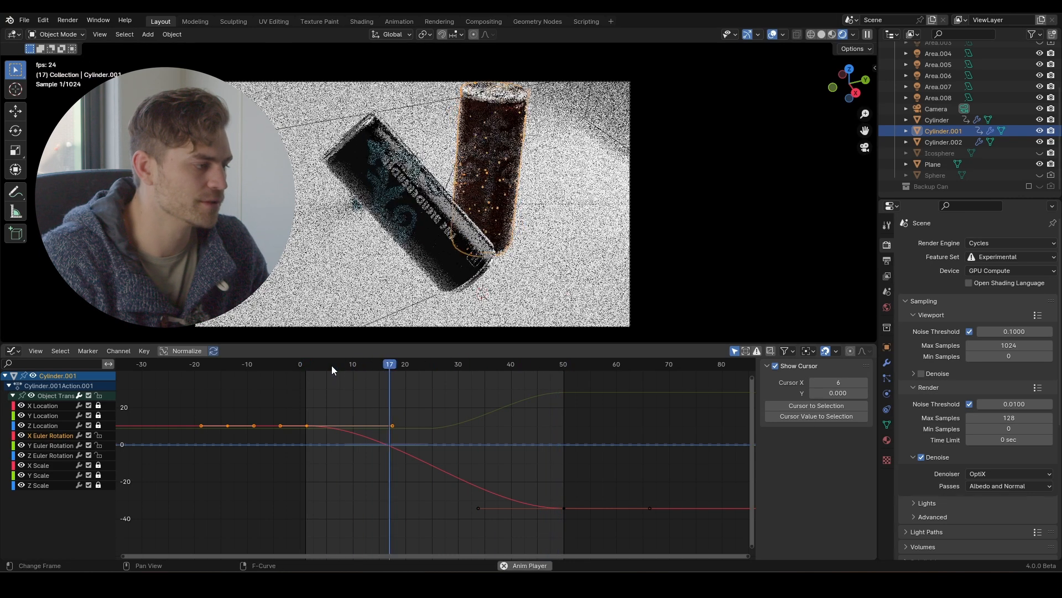
key(space)
Shift the earlier Y Euler Rotation keyframes back along the time axis so the last of them sits on frame 1
click(55, 445)
scroll(560, 415, down, 1)
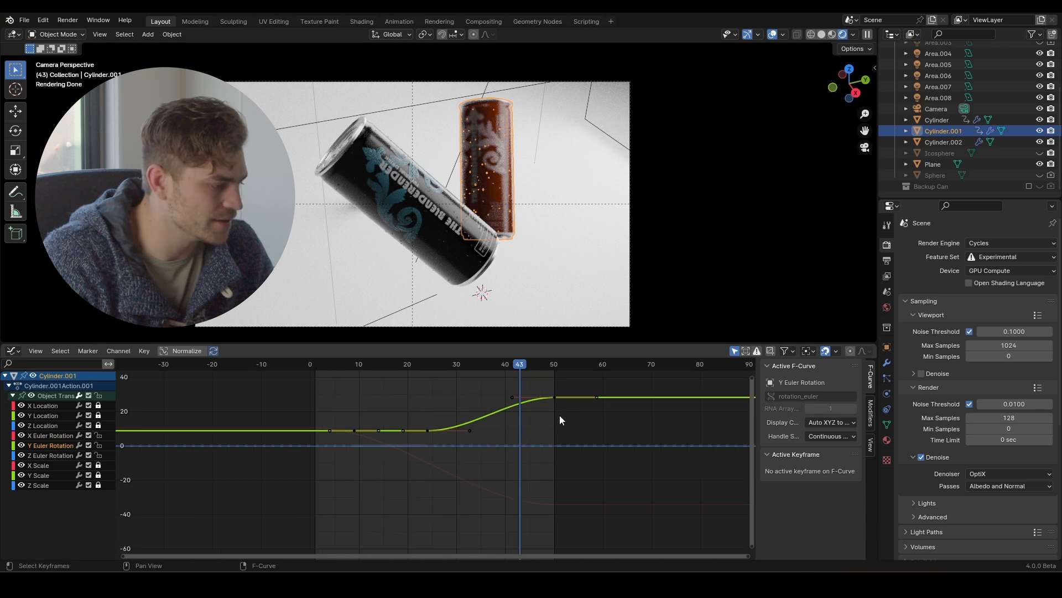
drag(494, 440, 286, 513)
key(g)
key(x)
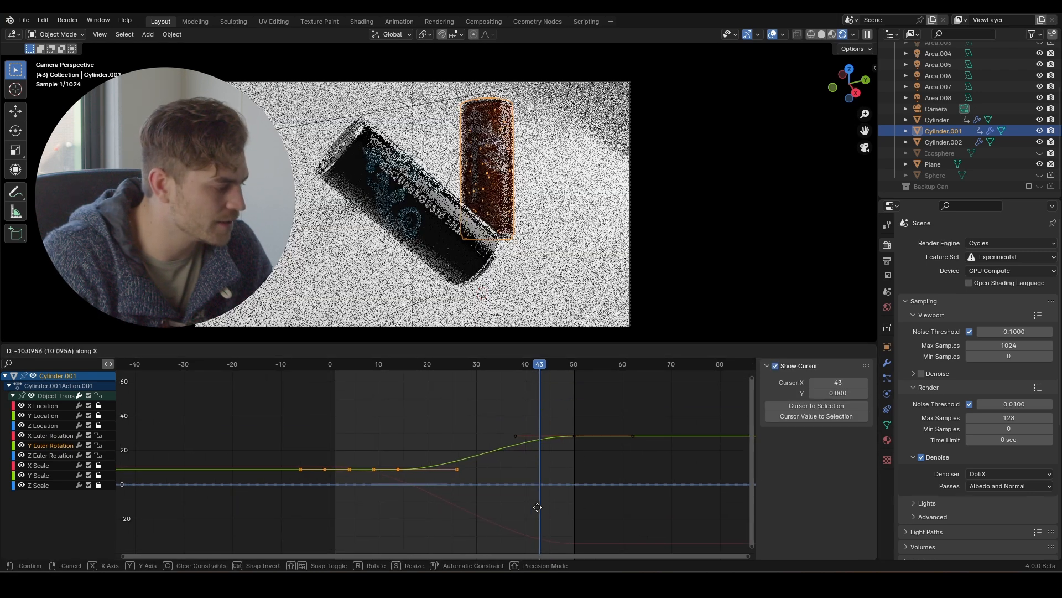
click(477, 518)
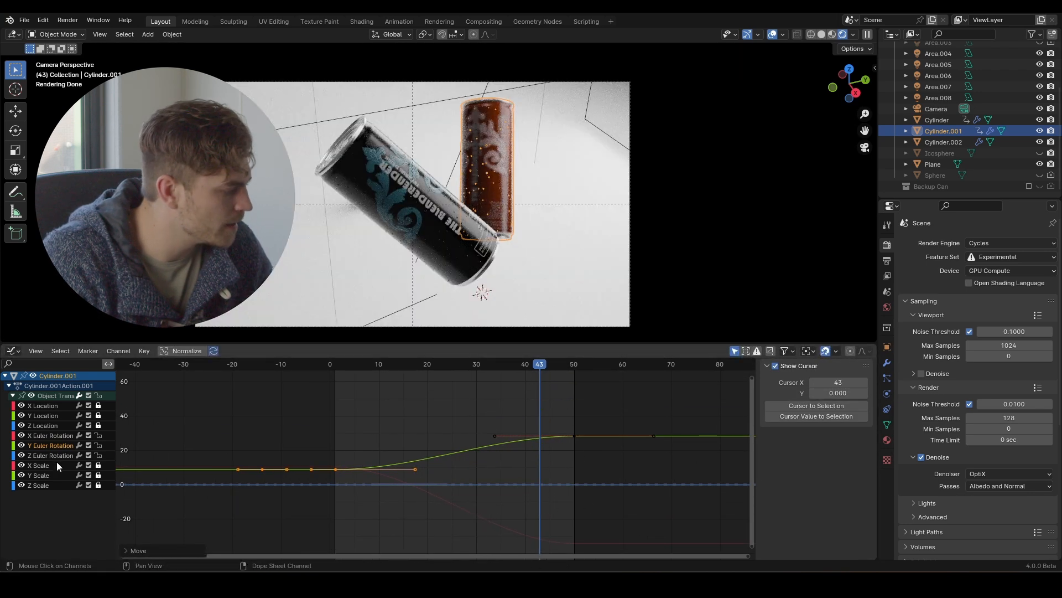
Shift the earlier Z Euler Rotation keyframes back in time so the last of them sits on frame 1, and replay the animation
click(55, 456)
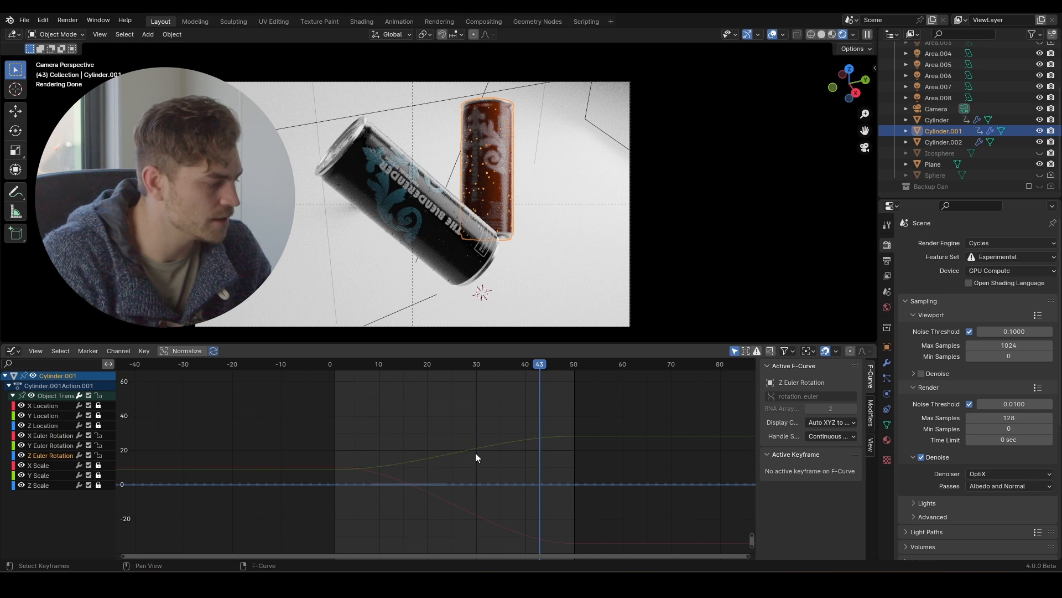
key(Home)
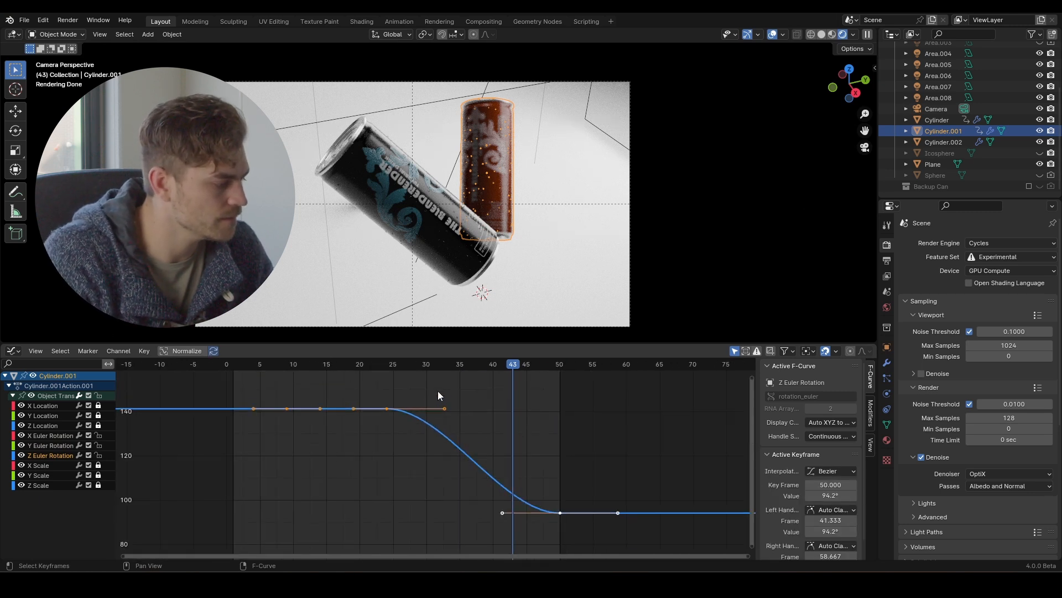
drag(438, 392, 175, 425)
key(g)
key(x)
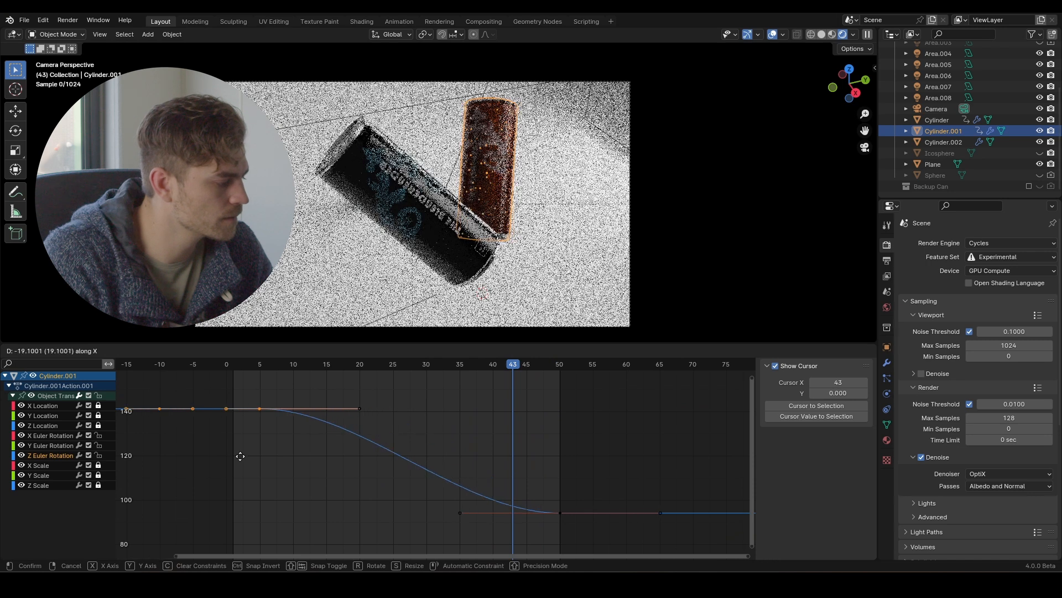
click(221, 463)
key(space)
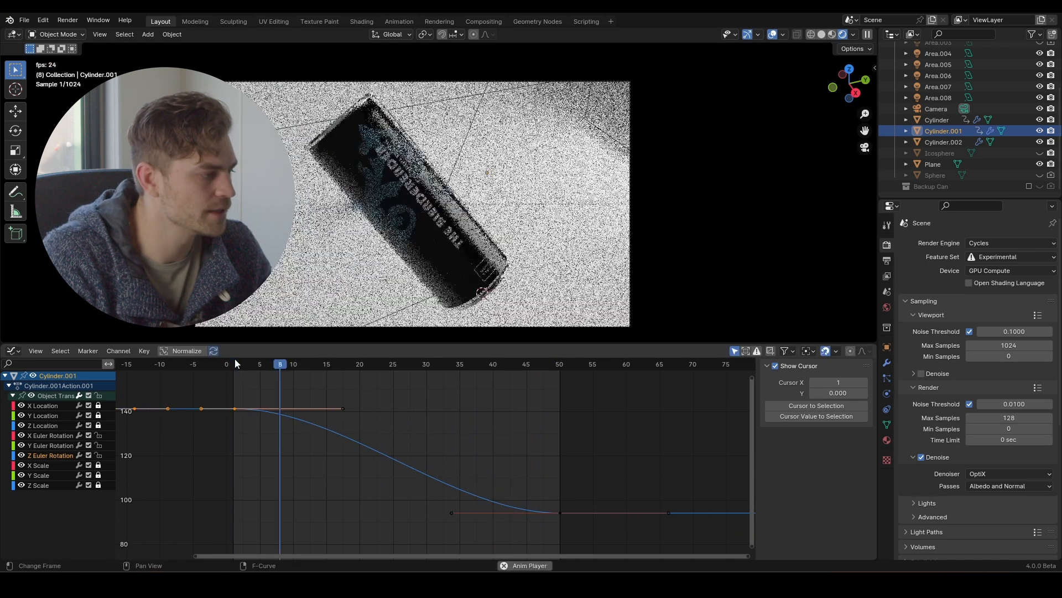
key(space)
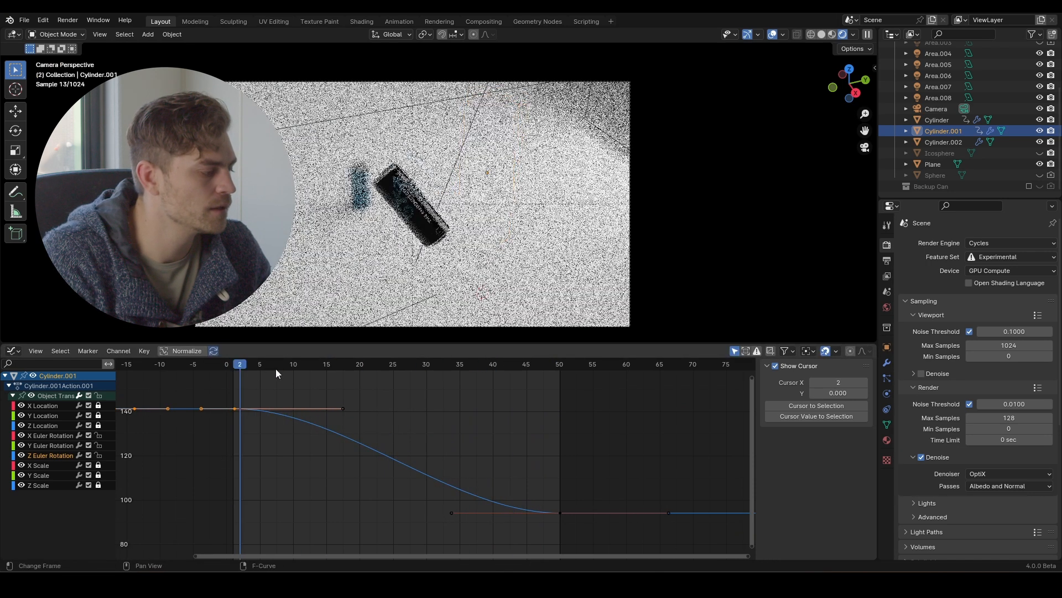
click(235, 367)
key(space)
Move the left handle of X Euler Rotation's frame 50 keyframe to about frame -14, value -34, and replay from frame 1
click(367, 500)
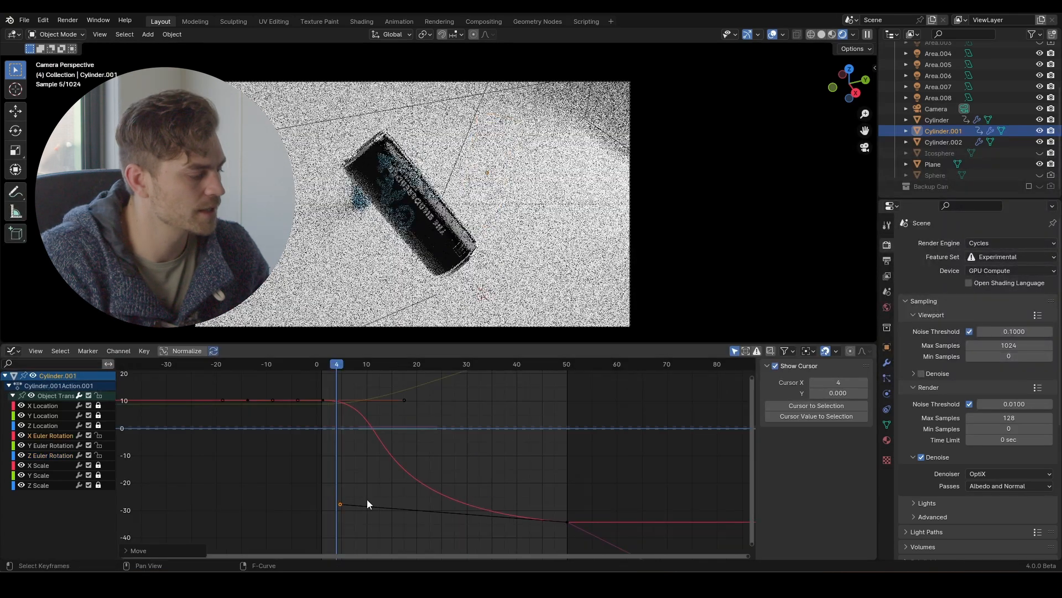
key(space)
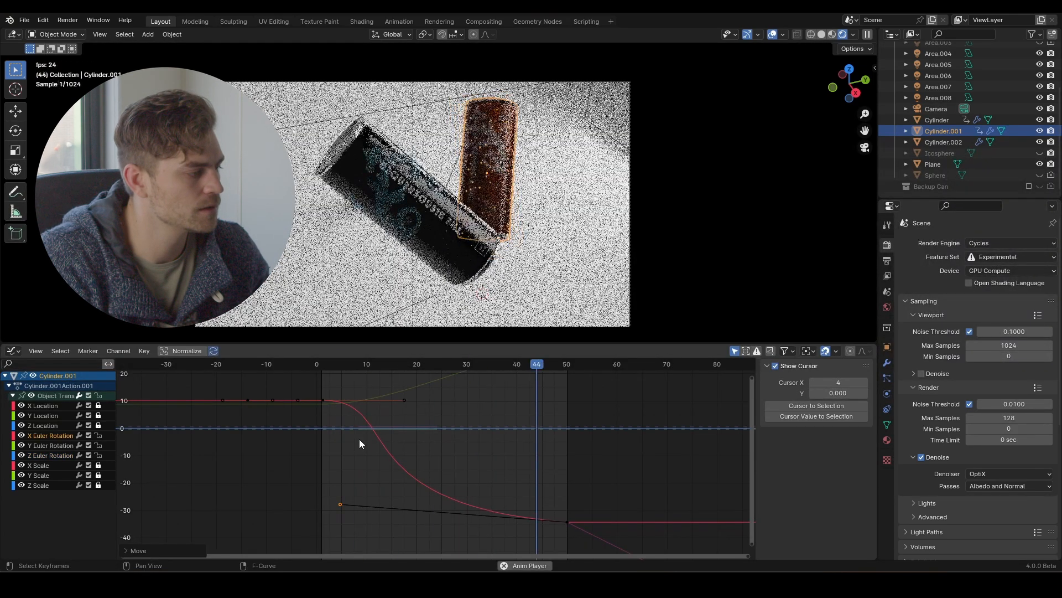
key(space)
key(g)
click(304, 482)
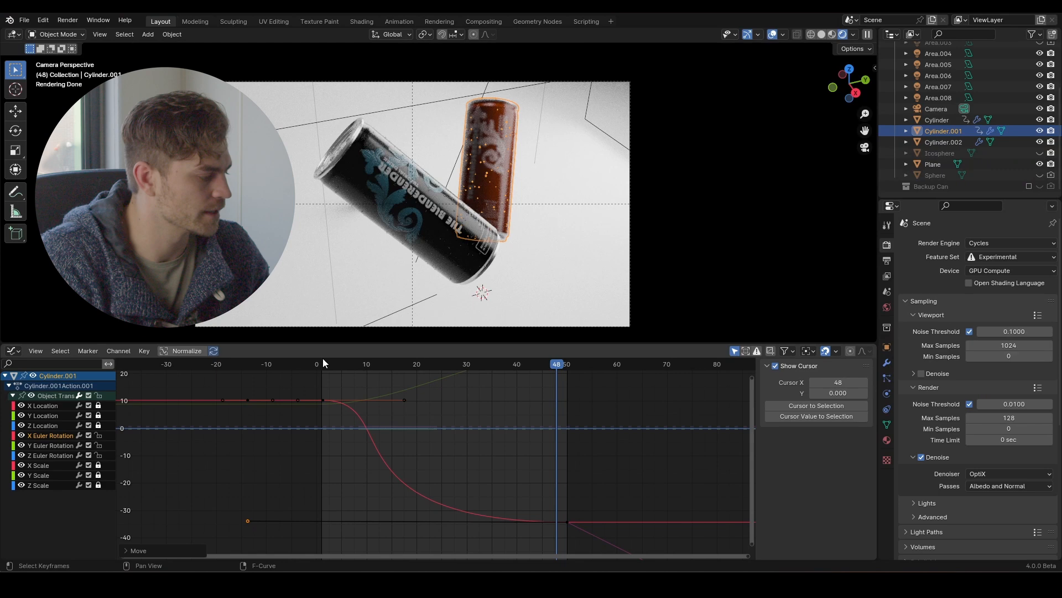
click(323, 363)
key(space)
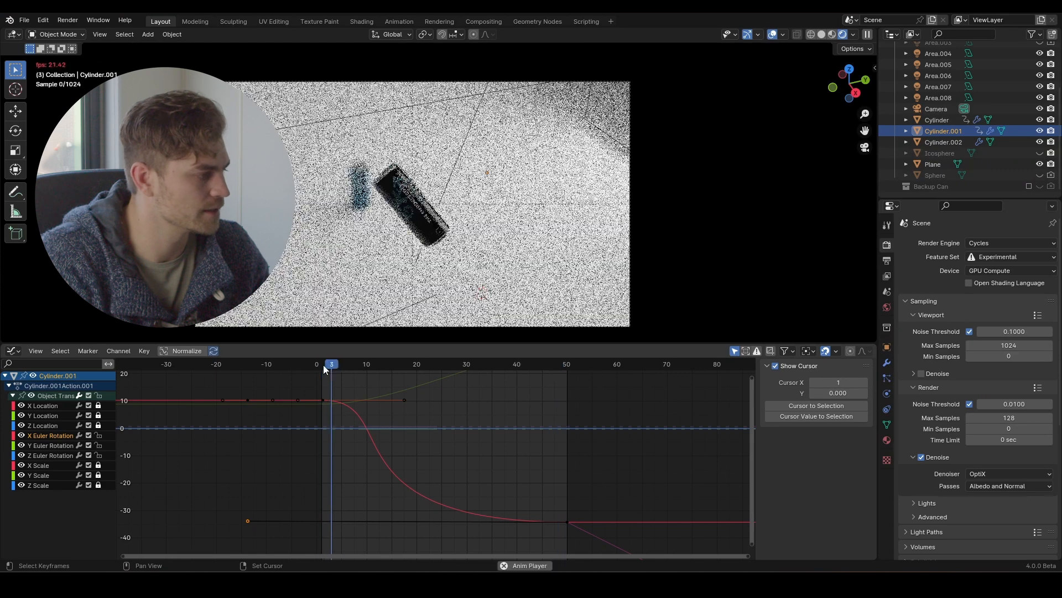
Move the right handle of X Euler Rotation's frame 1 keyframe down to about frame 7.5, value -8
click(404, 400)
key(g)
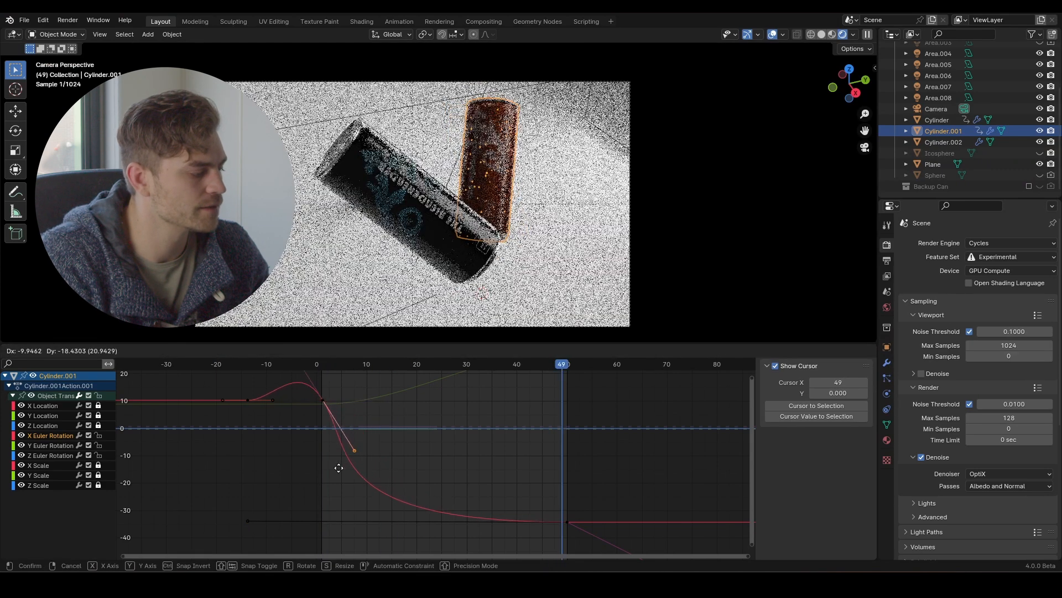
click(337, 465)
Replay the second can's rotation from frame 1 and save the project file
click(322, 363)
key(space)
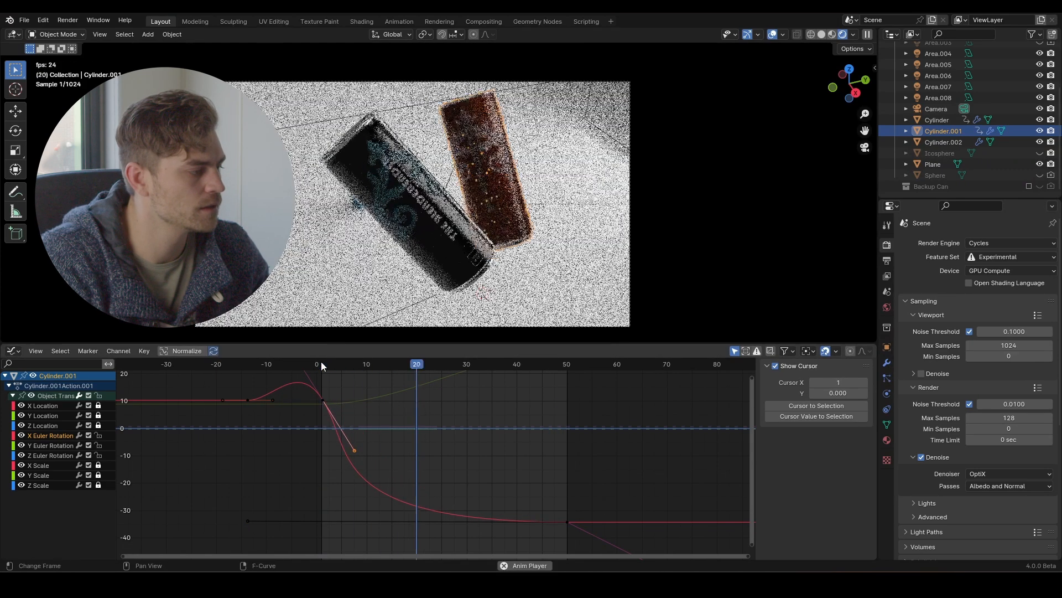
key(space)
key(ctrl+s)
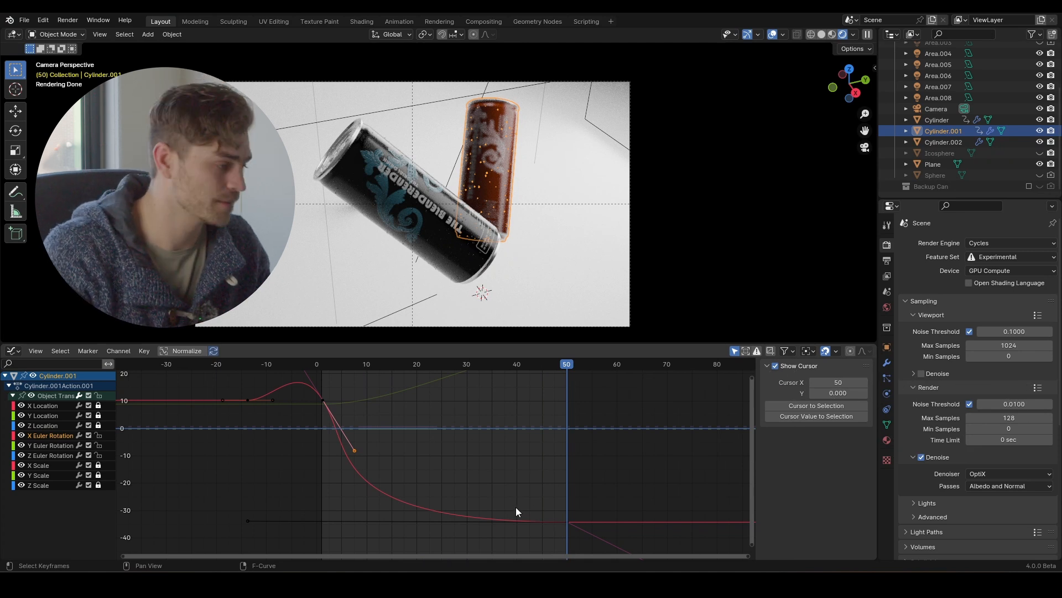
Select all Y Euler Rotation keyframes, fit the curve in the graph and play the animation
click(48, 447)
key(a)
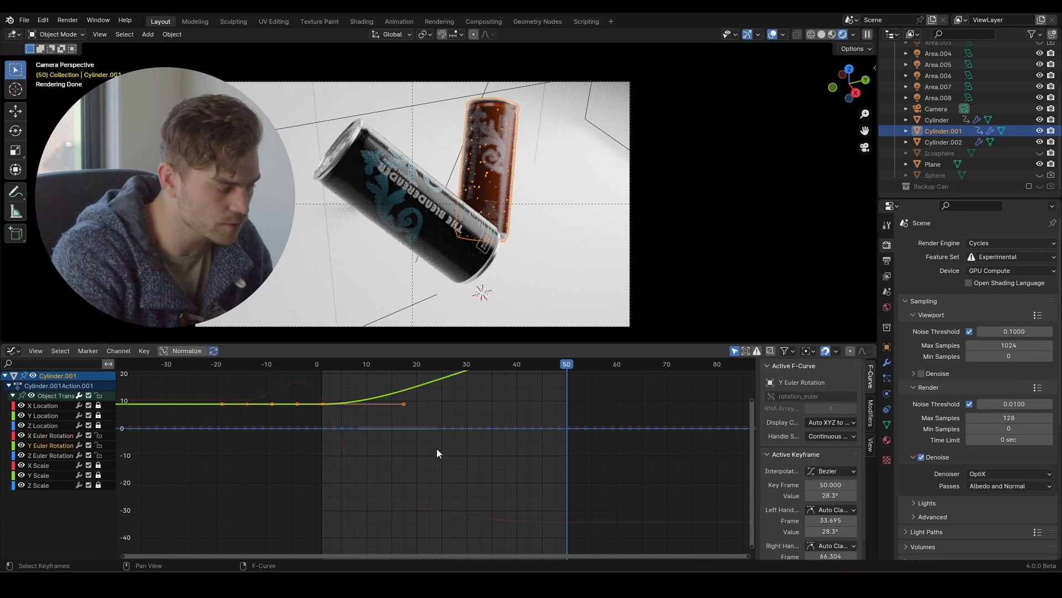
key(Home)
key(space)
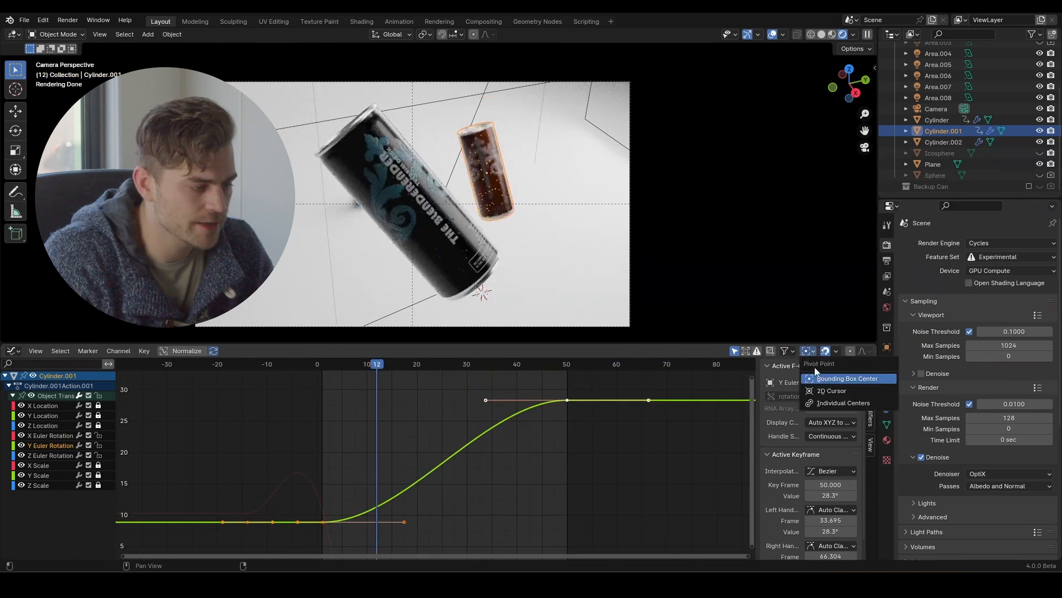
Scale the Y Euler Rotation keyframe handles along the time axis around their individual centers to make the easing steeper
scroll(575, 433, down, 2)
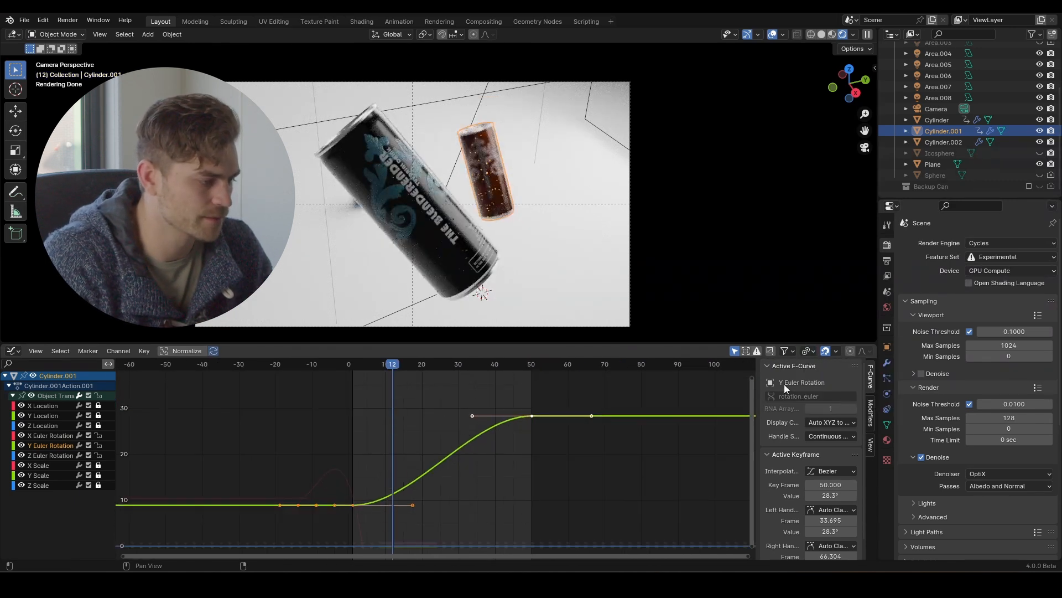
key(s)
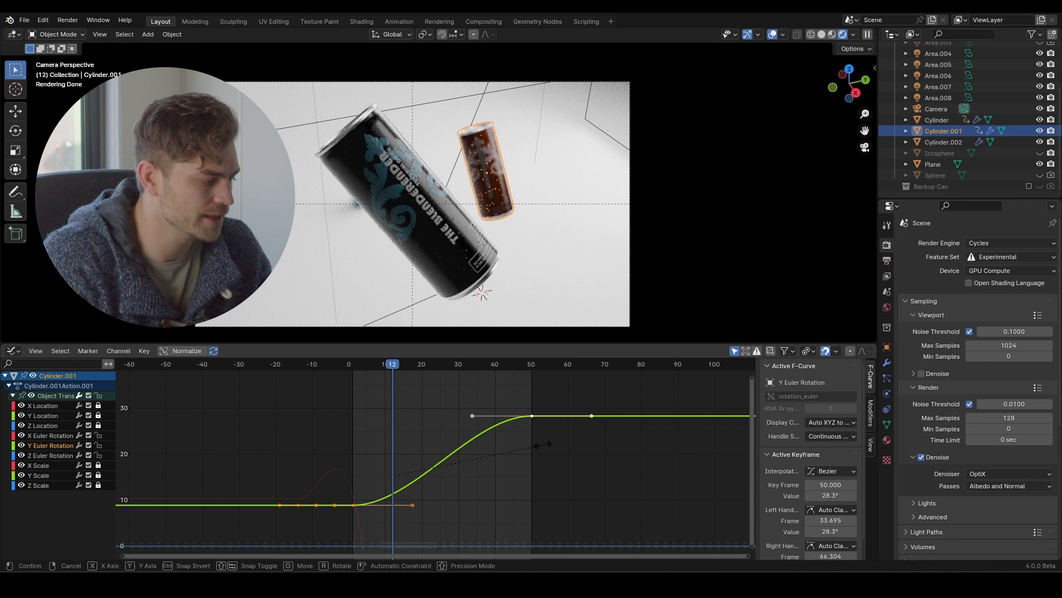
key(x)
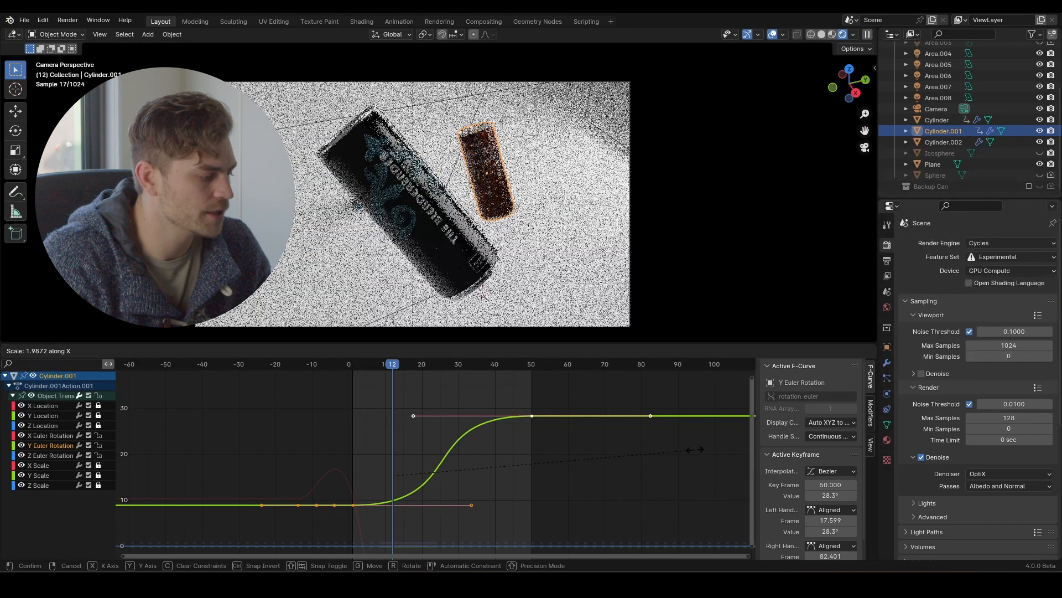
click(695, 449)
key(s)
key(x)
click(370, 381)
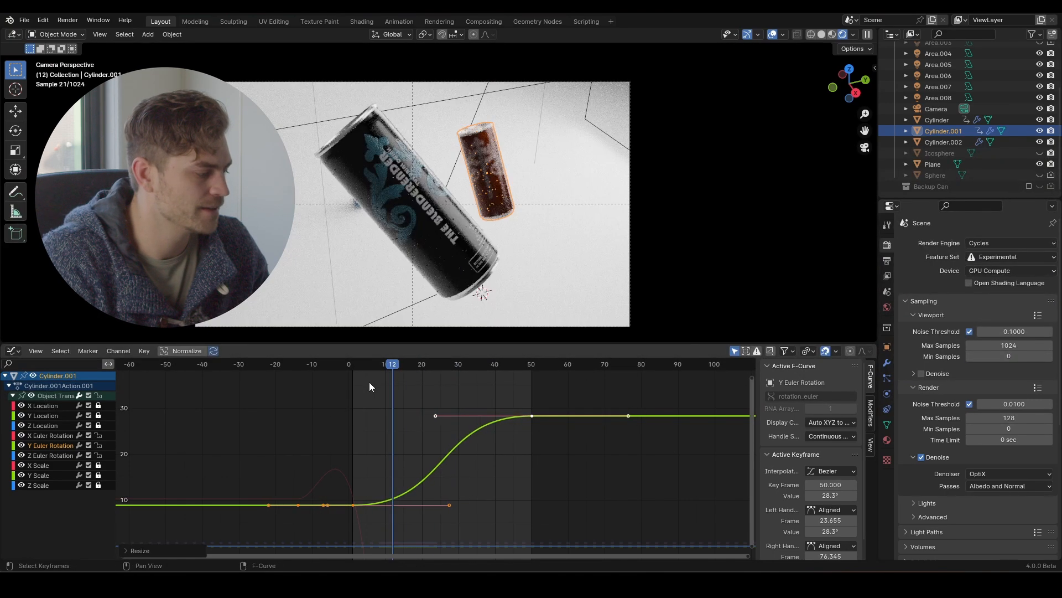
Play the animation from the start to check the rotation easing, and save the file
click(354, 360)
key(space)
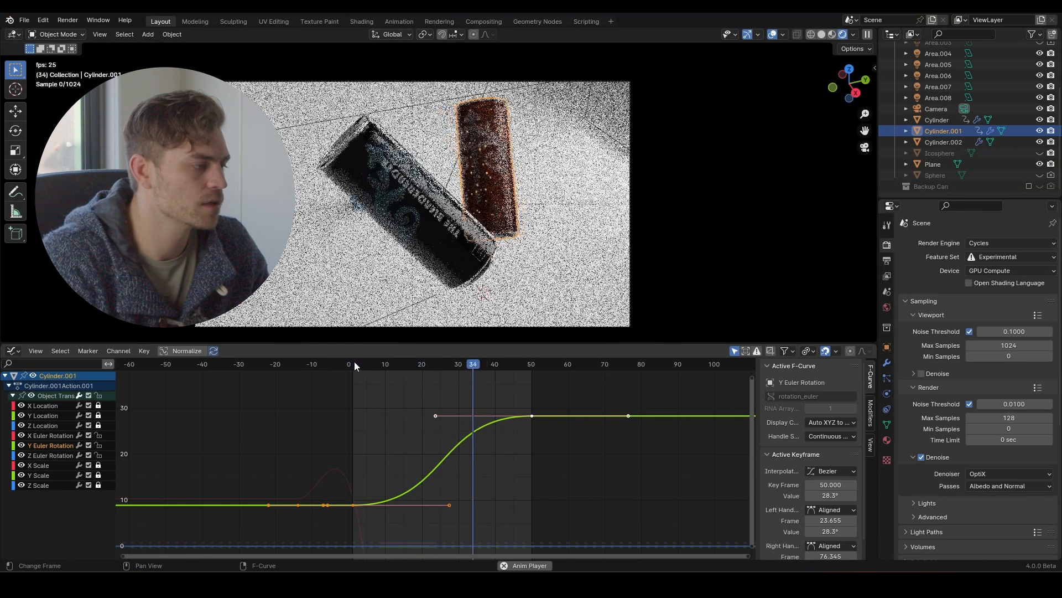
key(space)
key(ctrl+s)
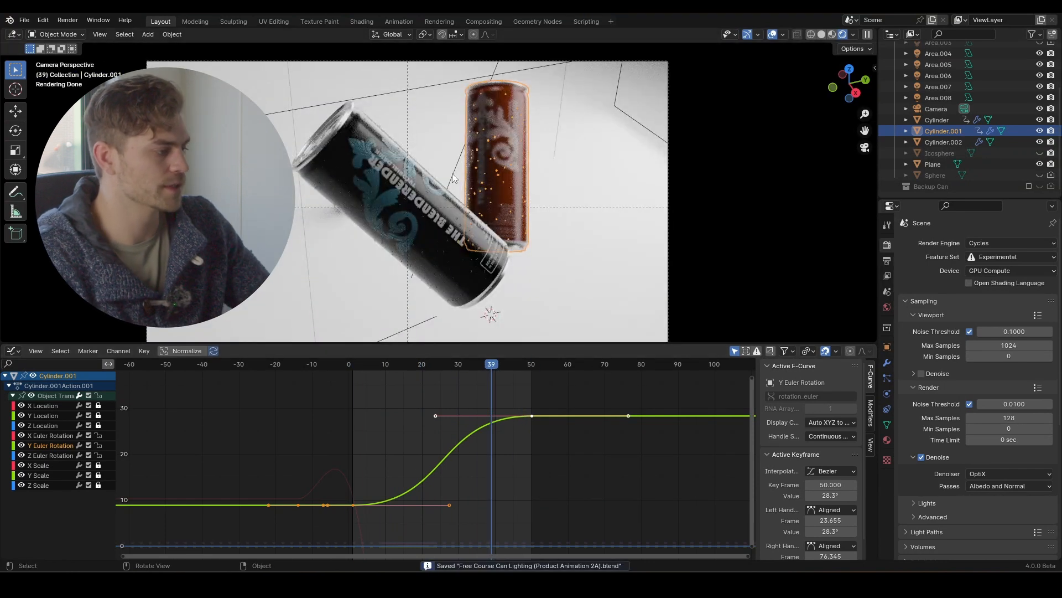
Switch the Graph Editor area to the Timeline and deselect all keyframes
click(12, 350)
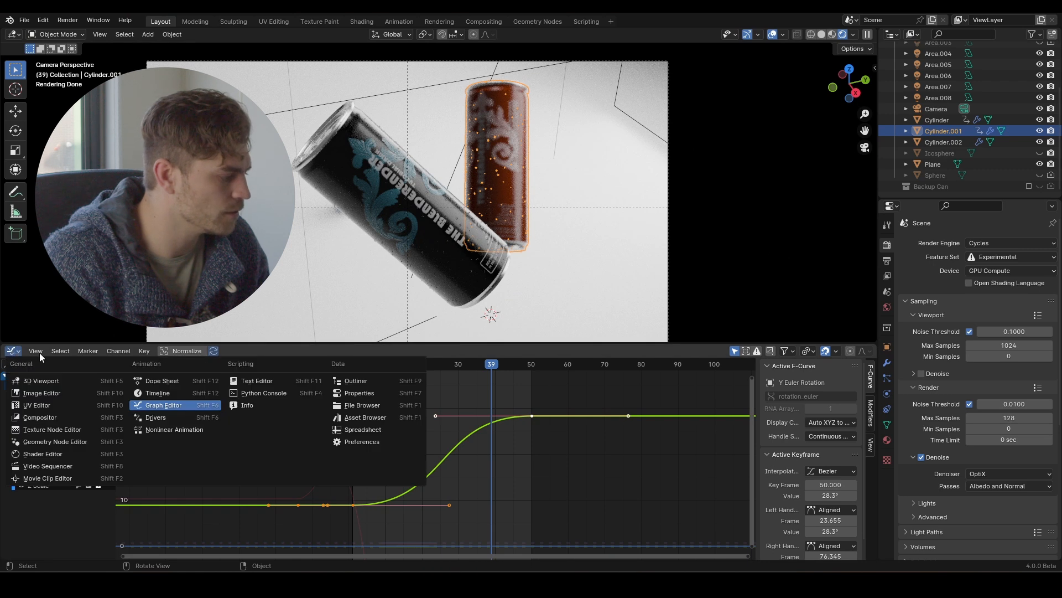
click(7, 353)
click(10, 351)
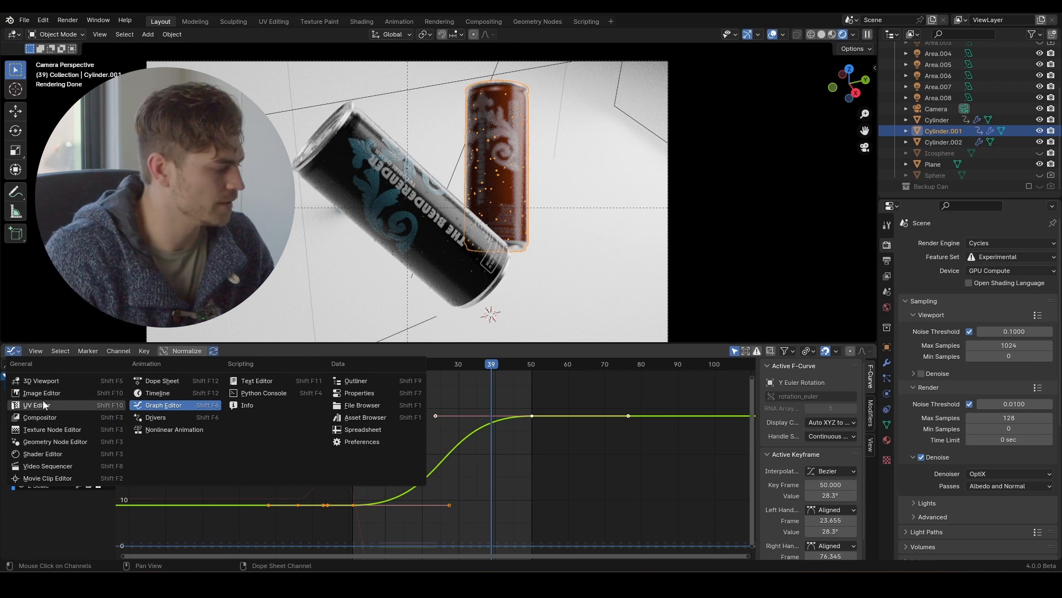
click(147, 392)
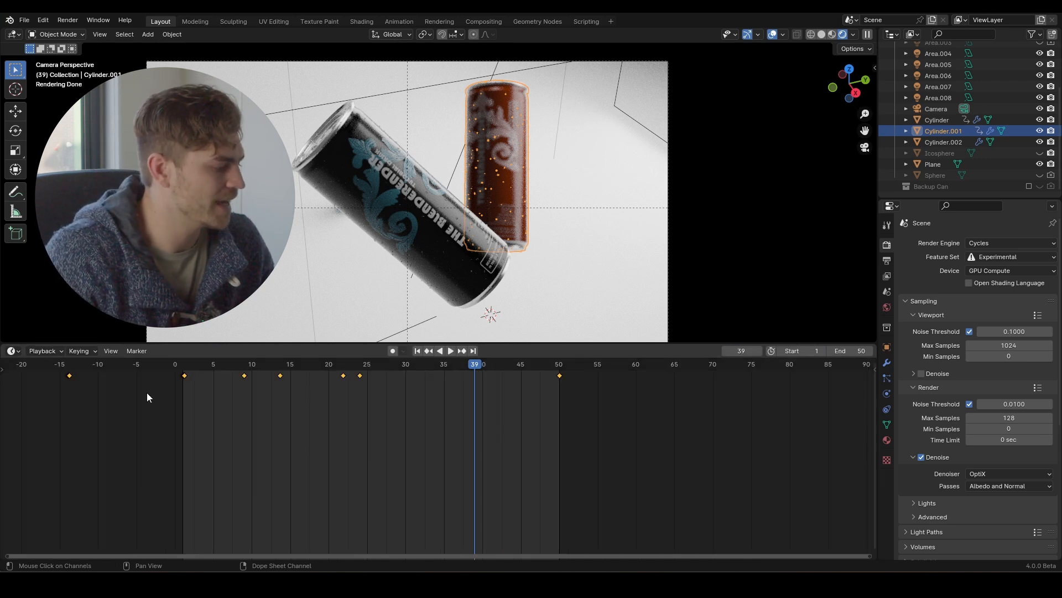
click(383, 404)
scroll(383, 404, down, 2)
scroll(328, 187, down, 1)
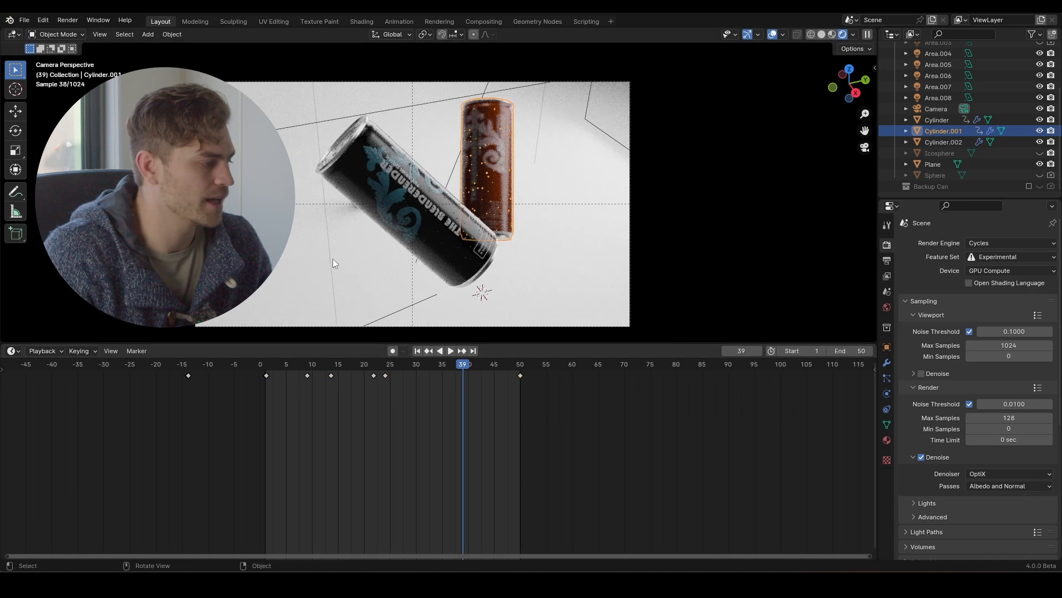
Select the small blue can (Cylinder.002) on the floor, save the file, and return to the camera view
middle_drag(407, 200, 391, 199)
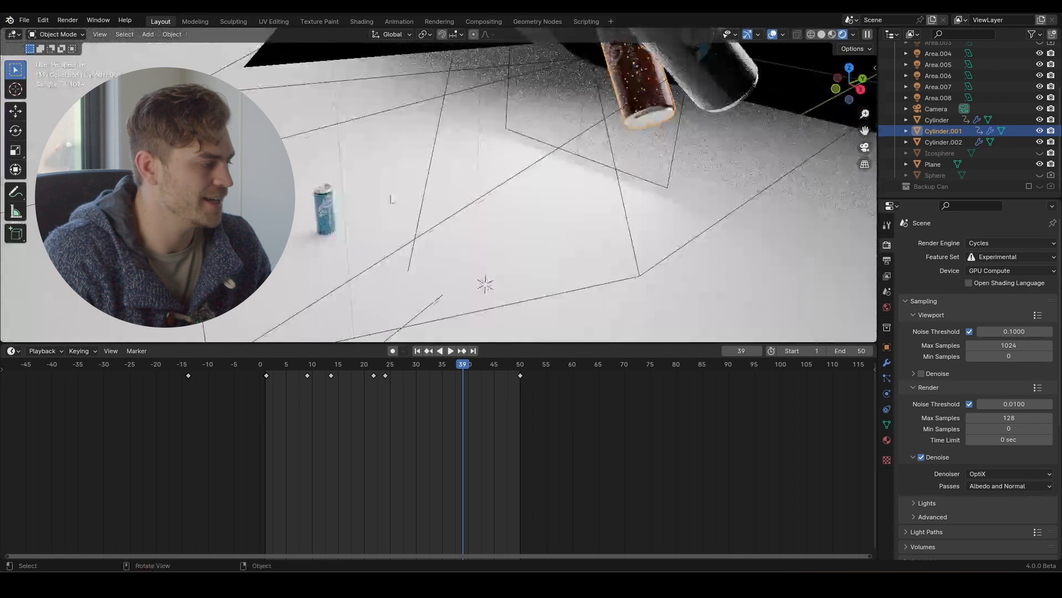
click(326, 205)
key(ctrl+s)
key(KP_Decimal)
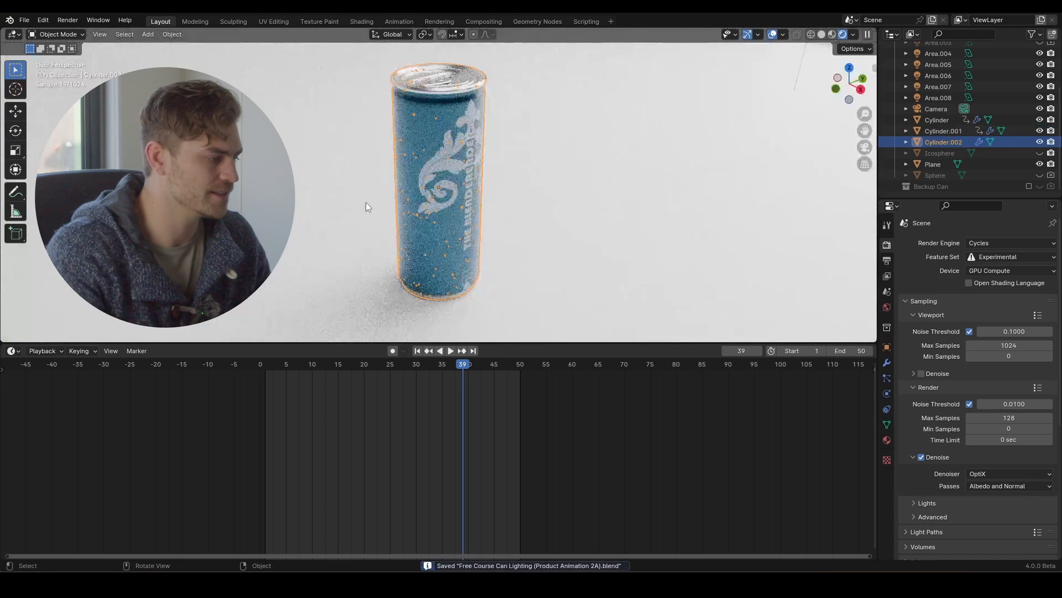
scroll(377, 199, down, 6)
key(KP_0)
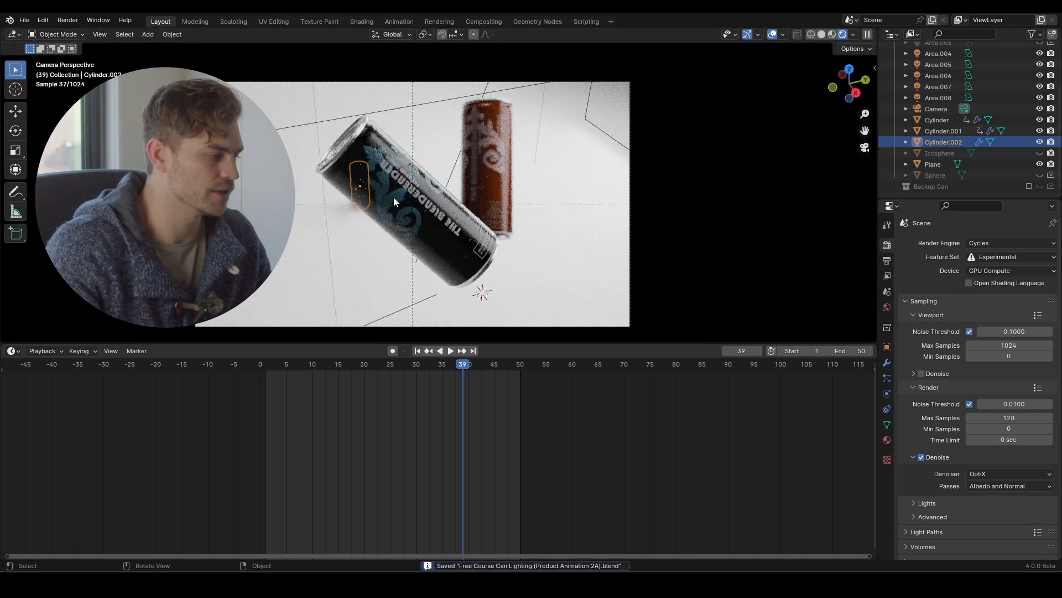
Move the blue can along global X toward the camera and place it tilted beside the black can's upper end
scroll(393, 197, down, 1)
key(g)
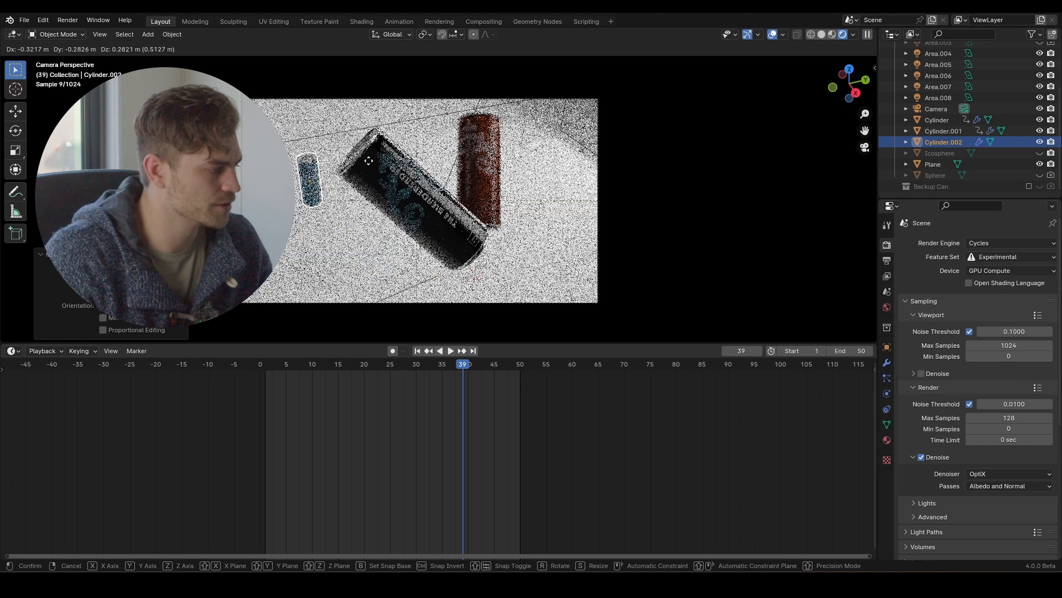
key(x)
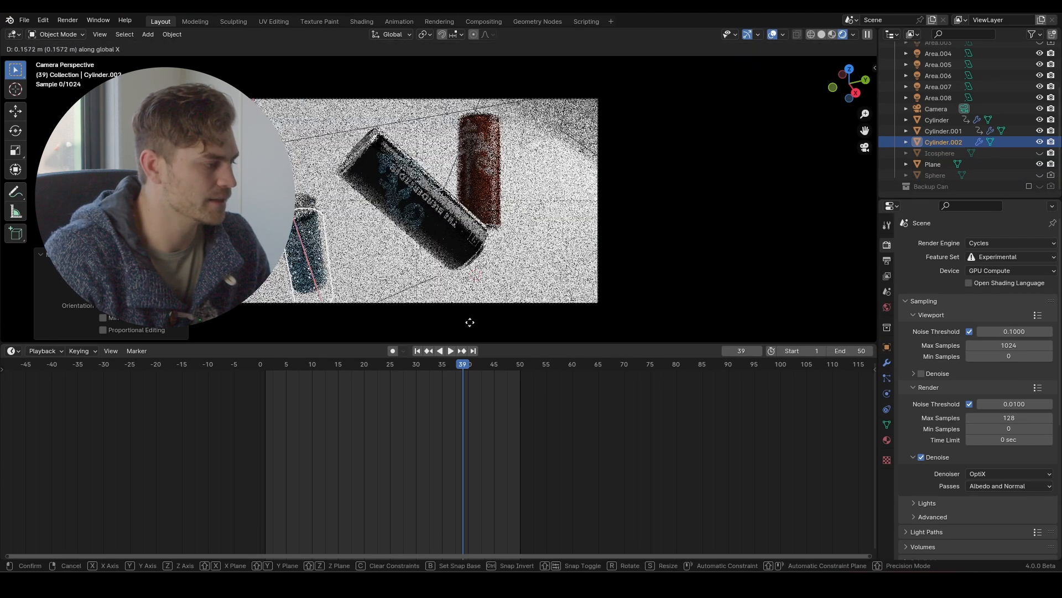
click(491, 341)
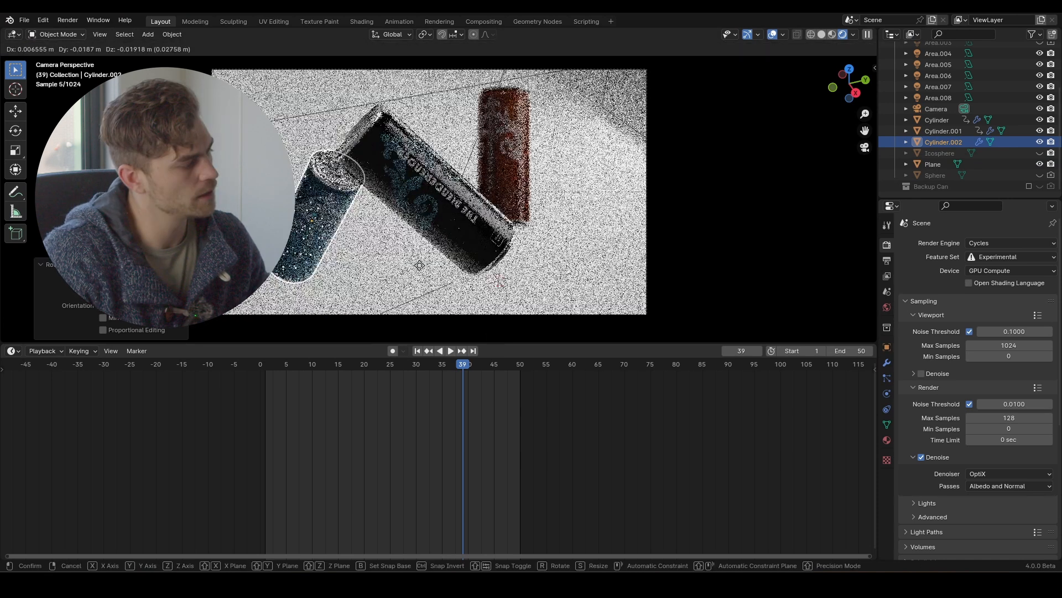
click(406, 226)
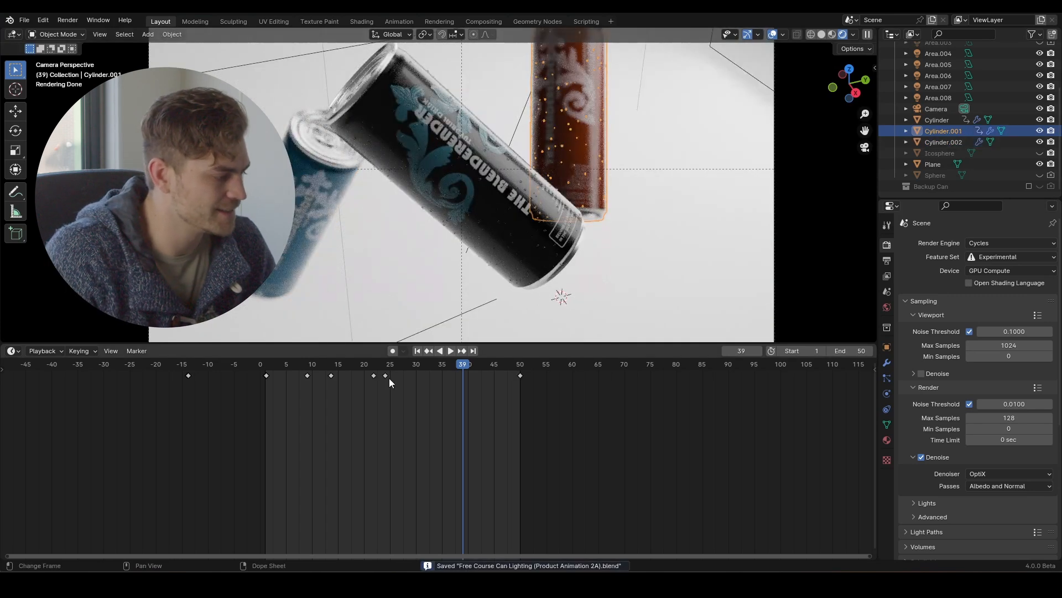
Insert a Location, Rotation & Scale keyframe for the blue can at frame 31
click(387, 376)
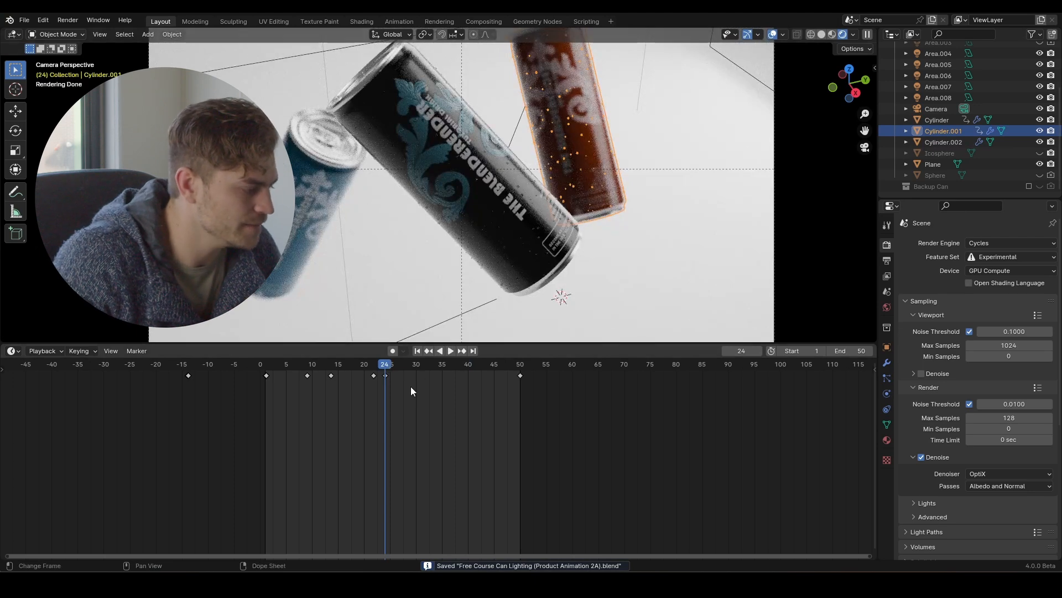
drag(387, 370, 421, 372)
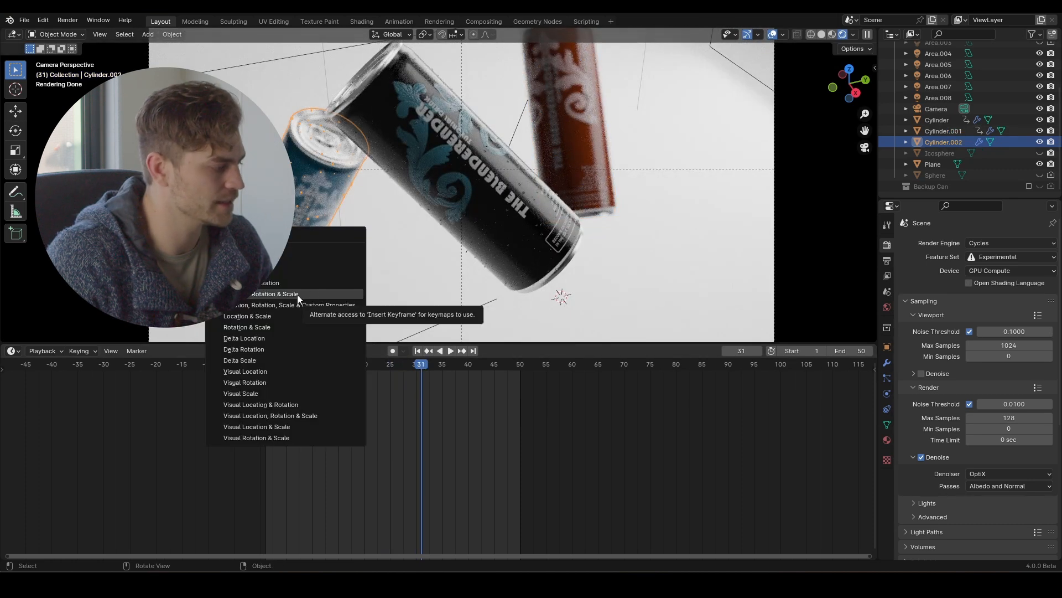
click(319, 293)
scroll(430, 277, down, 3)
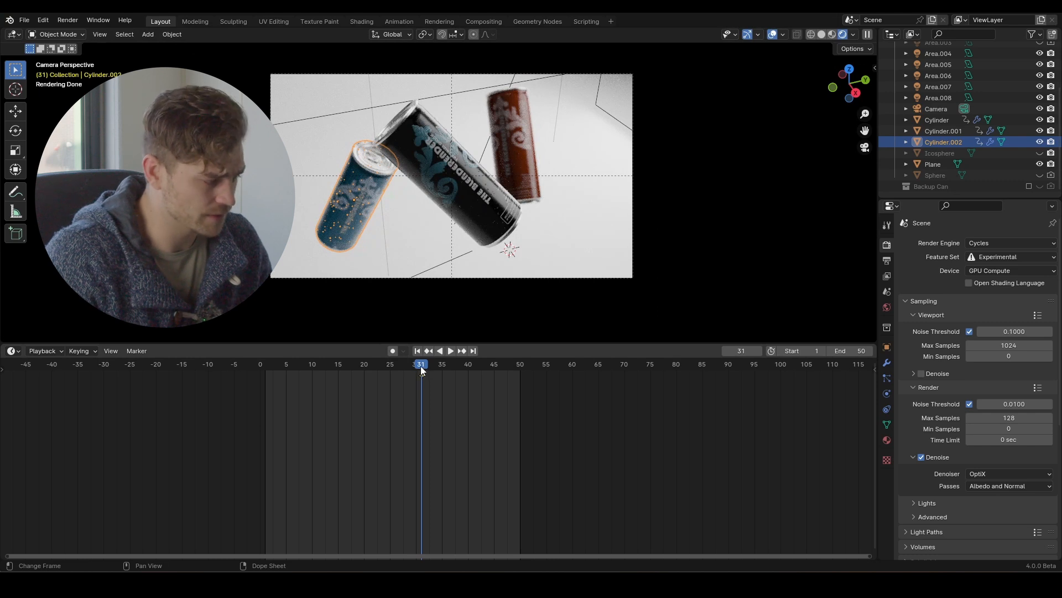
At frame 16, scale the blue can to 0 and insert a keyframe for it
drag(420, 367, 343, 380)
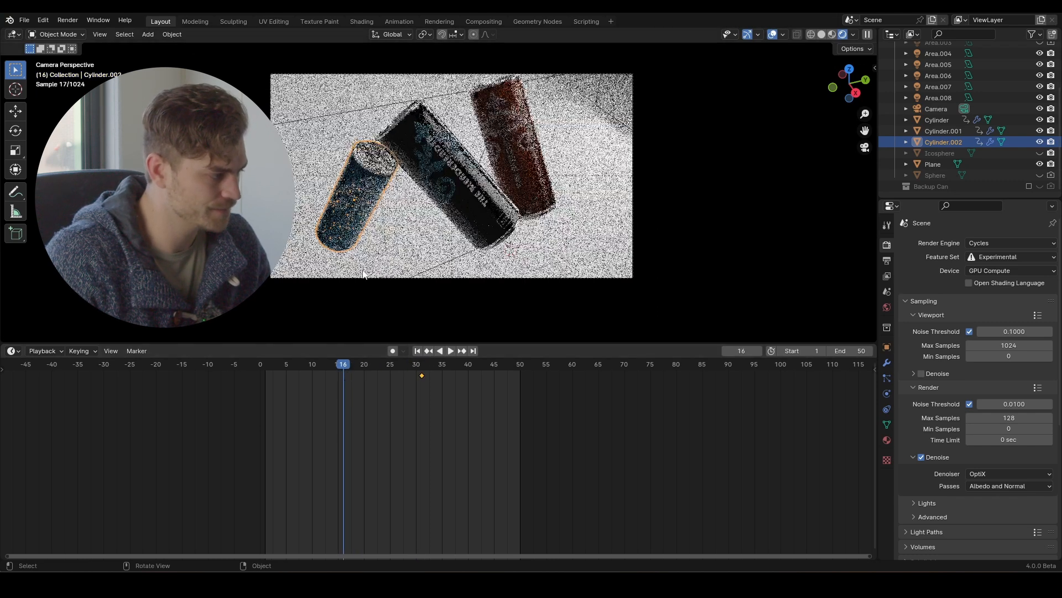
text(s0)
key(Return)
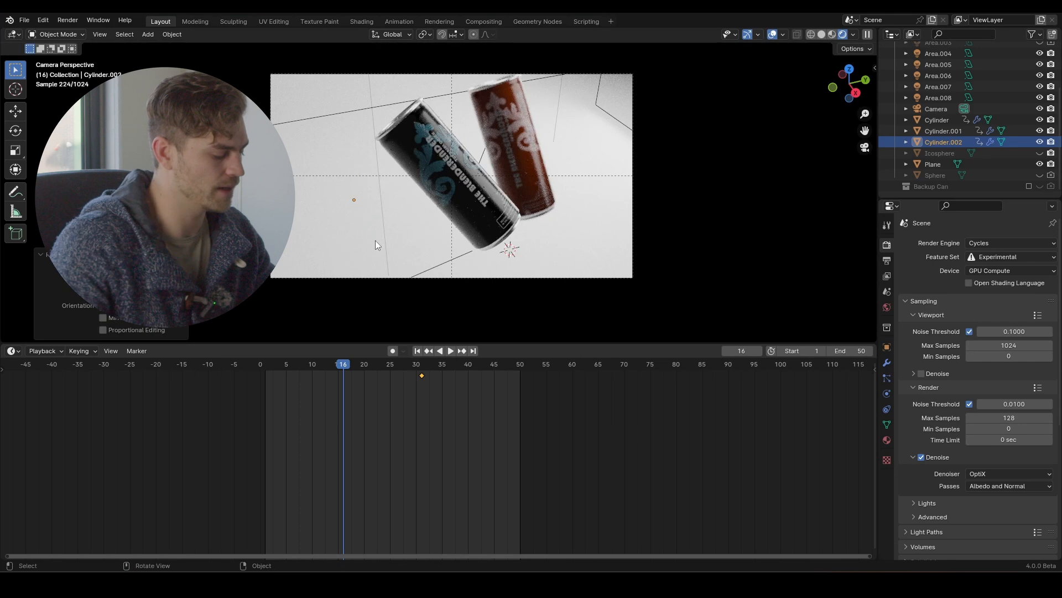
key(i)
click(375, 240)
Play the animation to check the blue can growing in, and save the file
key(space)
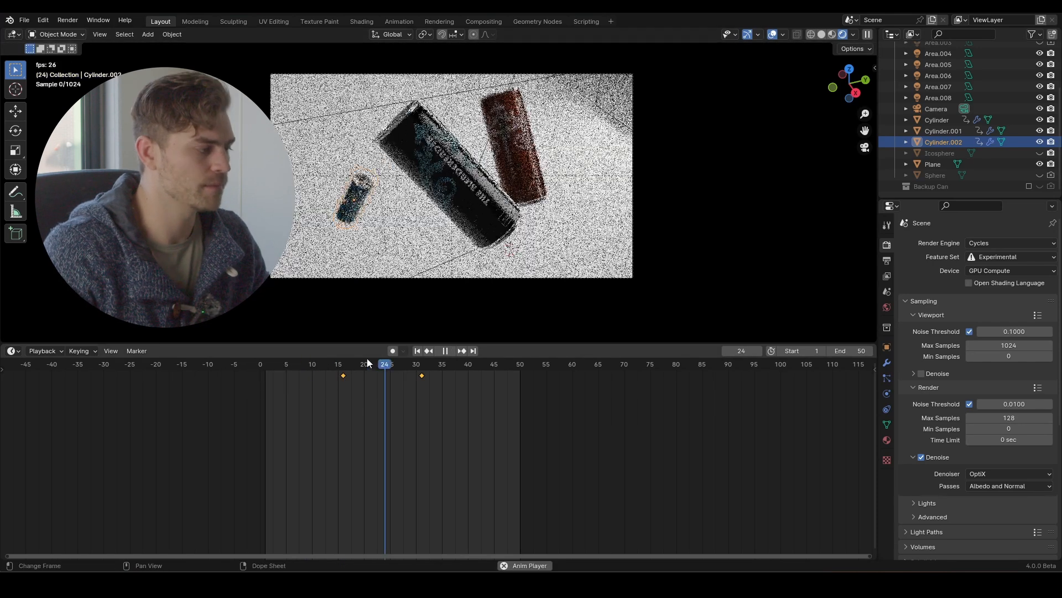
key(ctrl+s)
click(328, 363)
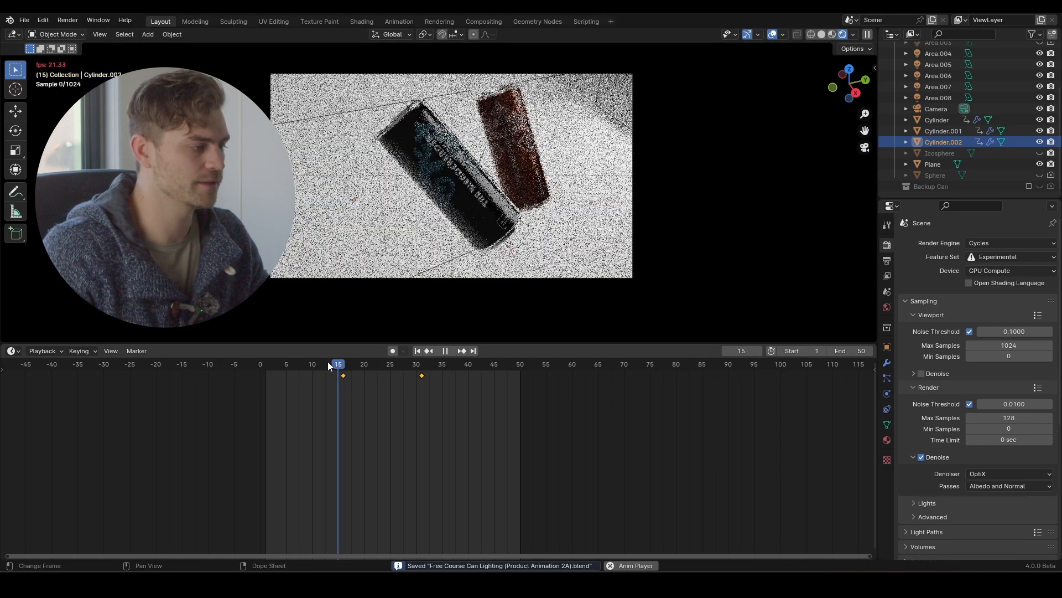
key(space)
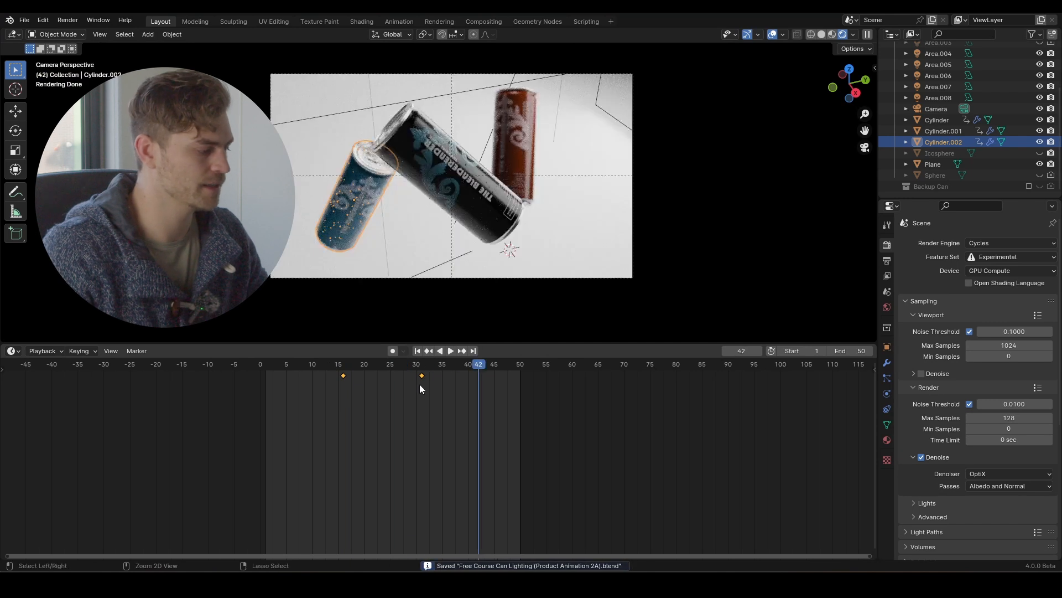
Show the blue can's curves in the Graph Editor, unlock only the X, Y and Z Scale channels, and frame their keyframes
click(12, 351)
click(164, 406)
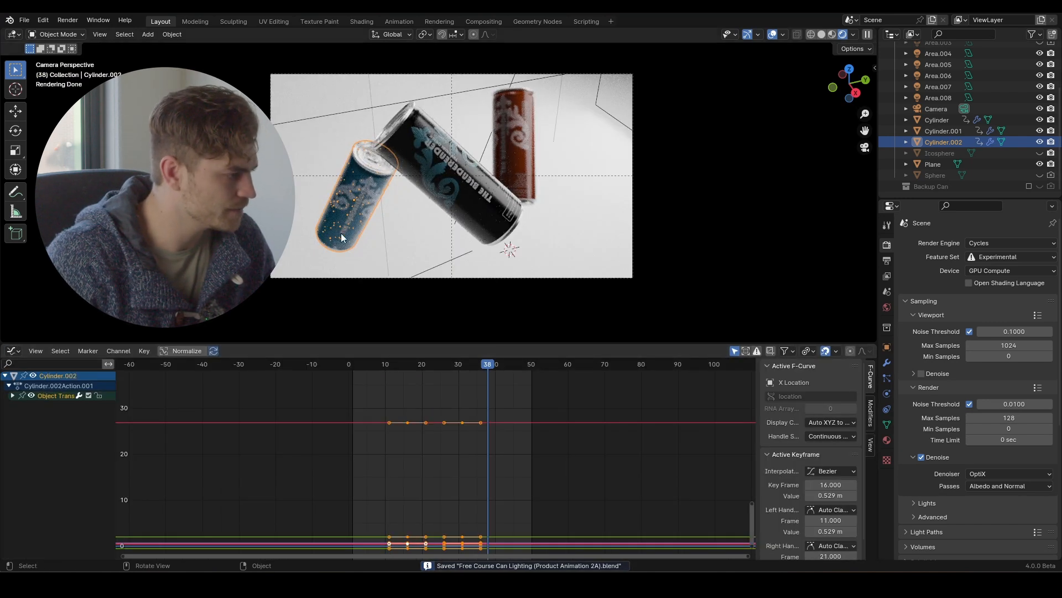
click(12, 395)
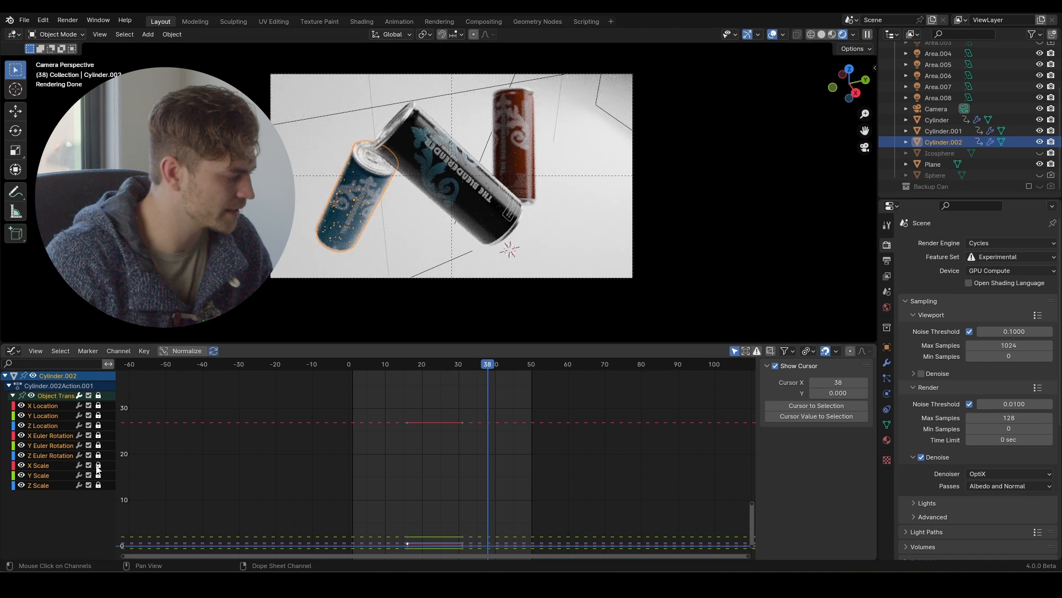
drag(96, 466, 97, 485)
key(a)
key(KP_Decimal)
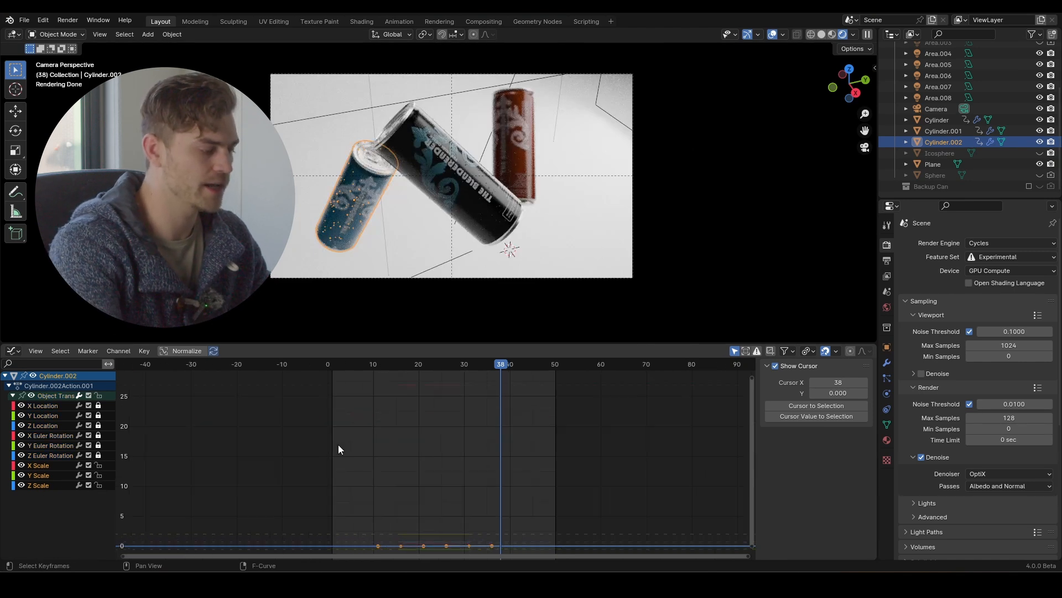
Set the scale keyframe handles to Free and pull the frame 16 keyframe's outgoing handle steeply upward for a fast start
drag(432, 489, 391, 526)
right_click(400, 505)
mouse_move(397, 472)
click(439, 477)
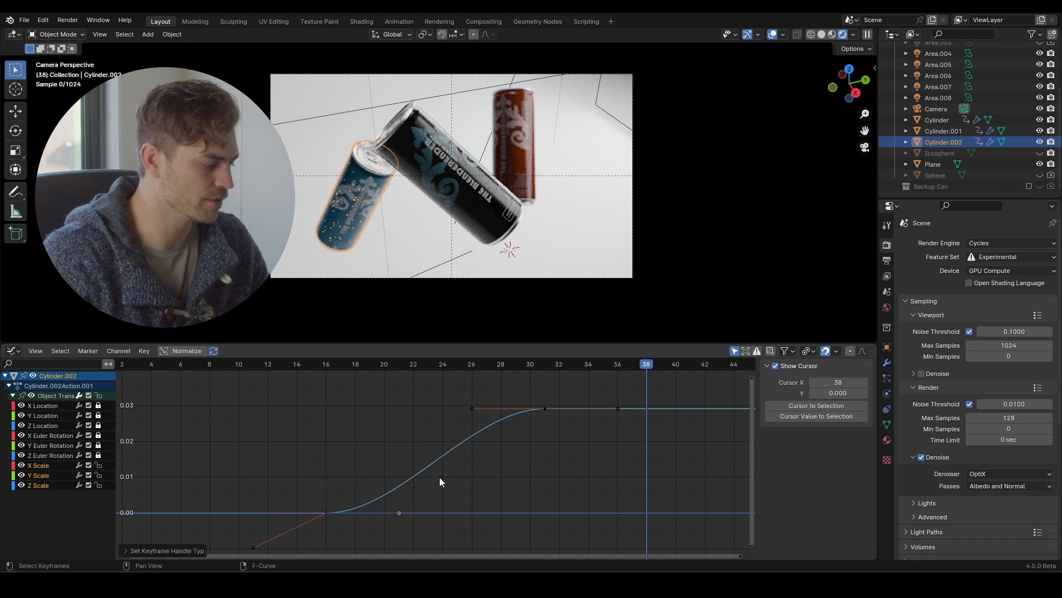
drag(438, 490, 377, 530)
key(g)
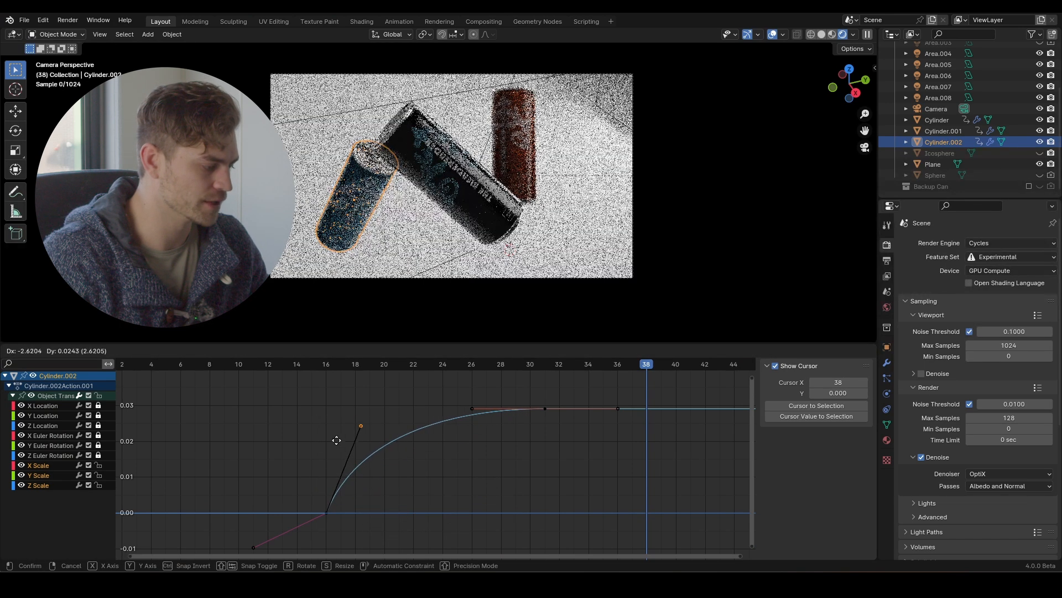
click(311, 428)
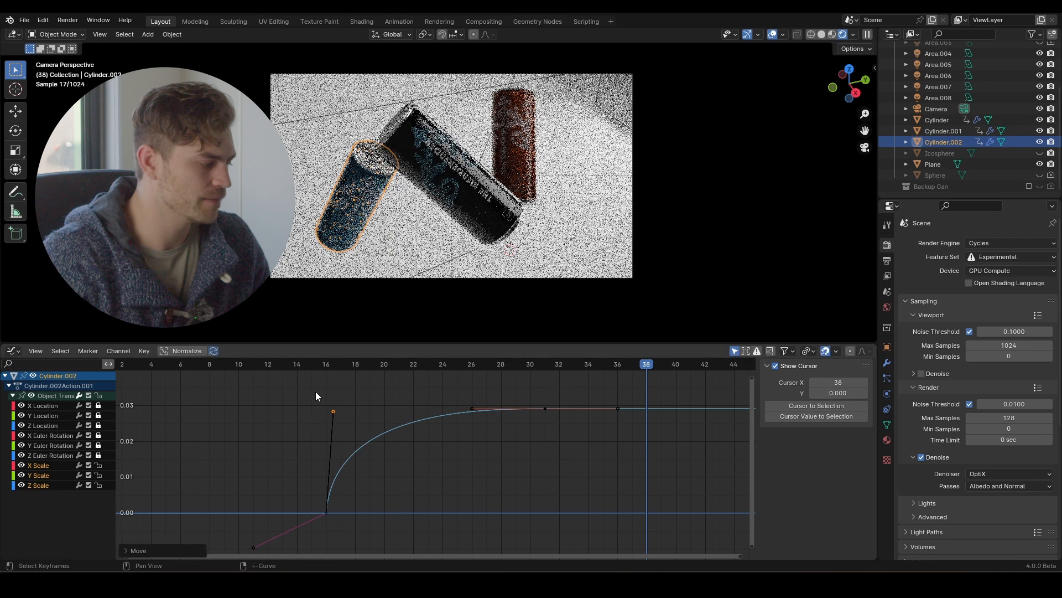
Play the animation from frame 16 to check the blue can's faster scale-in
click(329, 364)
key(space)
key(space)
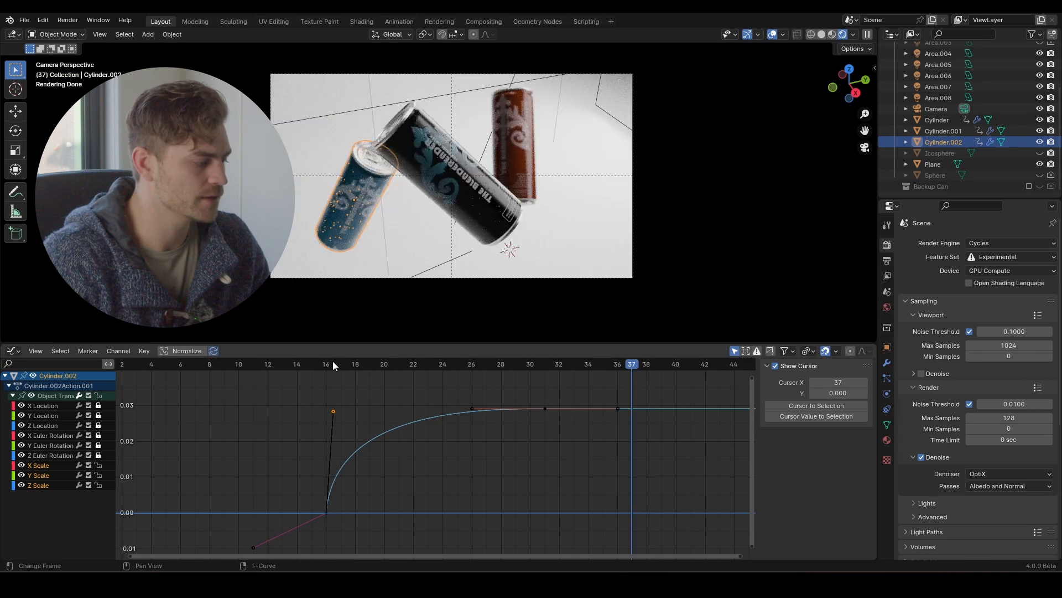
click(330, 363)
key(space)
key(space)
Insert a keyframe for the blue can at frame 21 on the scale curve
middle_drag(510, 416, 503, 455)
scroll(503, 454, up, 1)
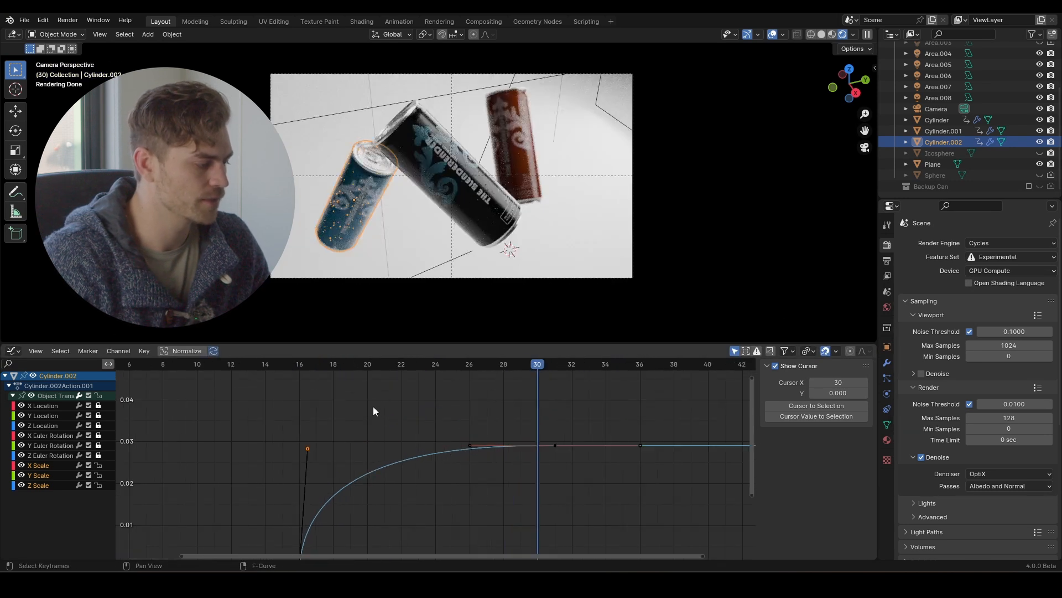
click(363, 364)
click(380, 371)
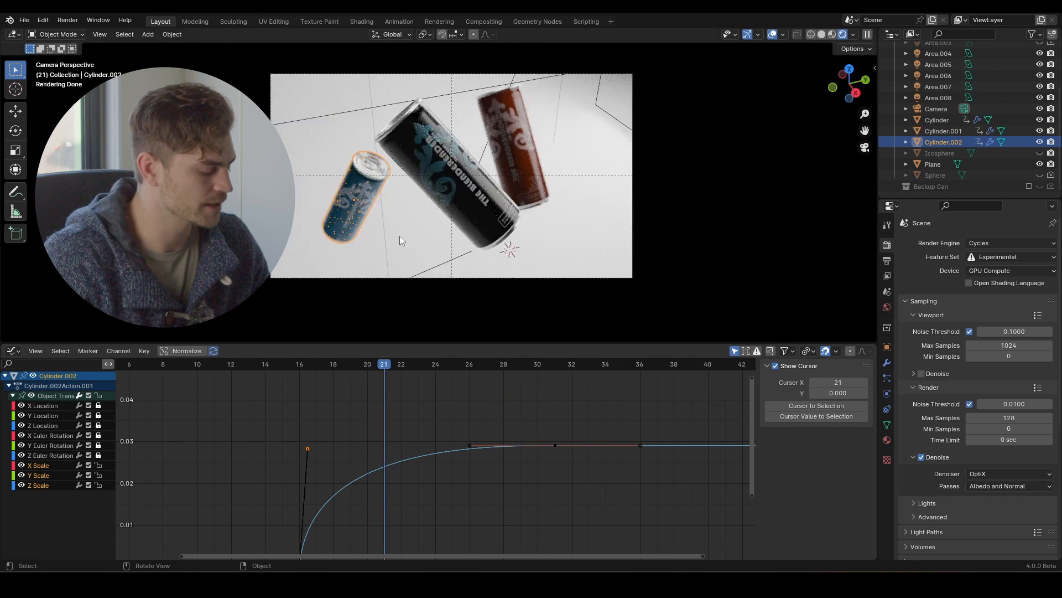
key(i)
click(420, 195)
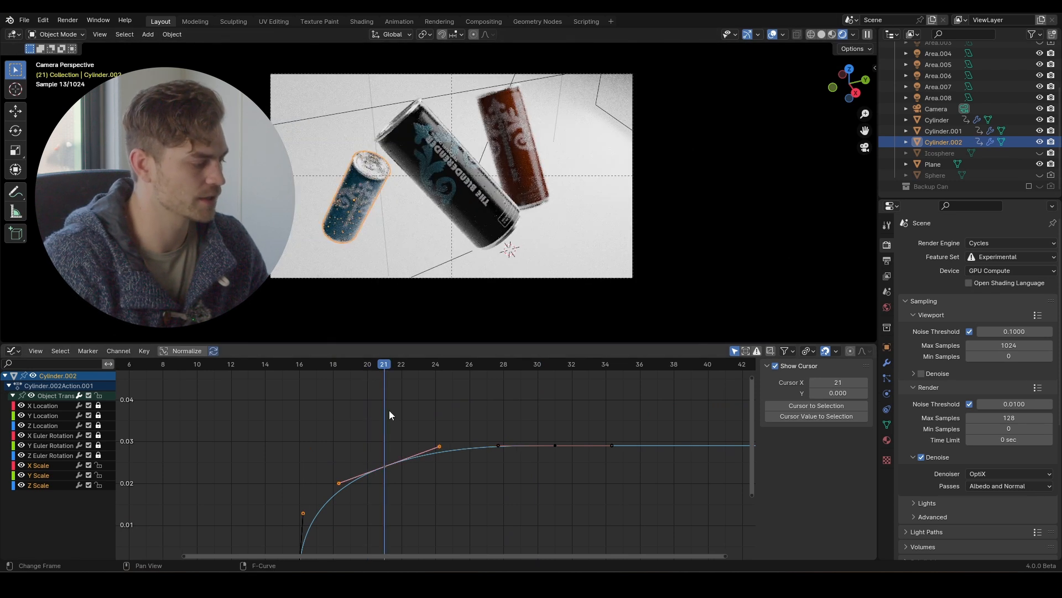
Set the frame 21 scale keyframe's handles to Free and pull its outgoing handle steeply upward so the blue can's scale overshoots
right_click(427, 473)
mouse_move(427, 474)
click(459, 472)
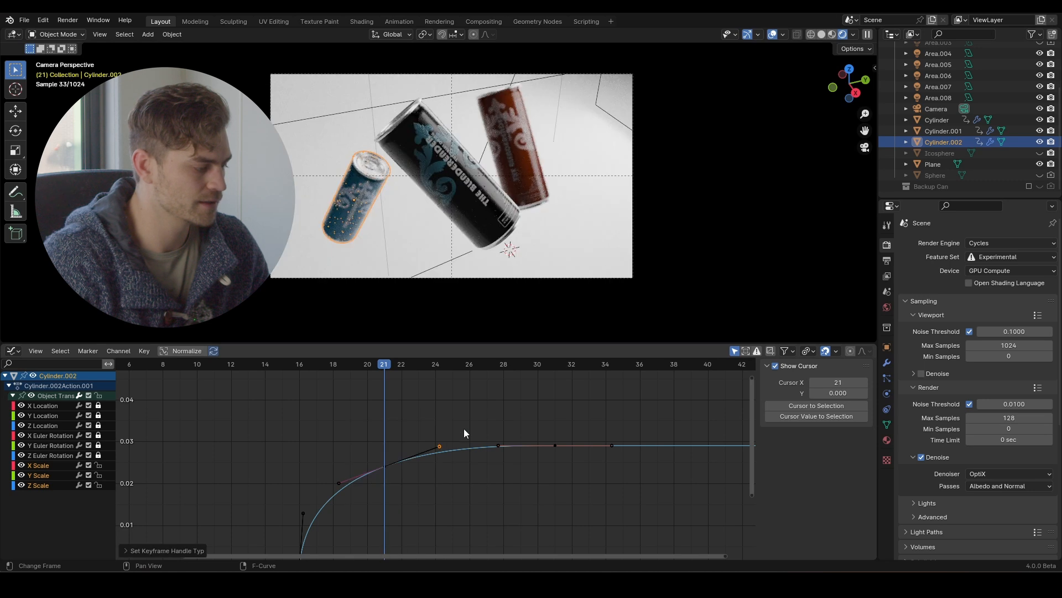
drag(464, 428, 425, 469)
key(g)
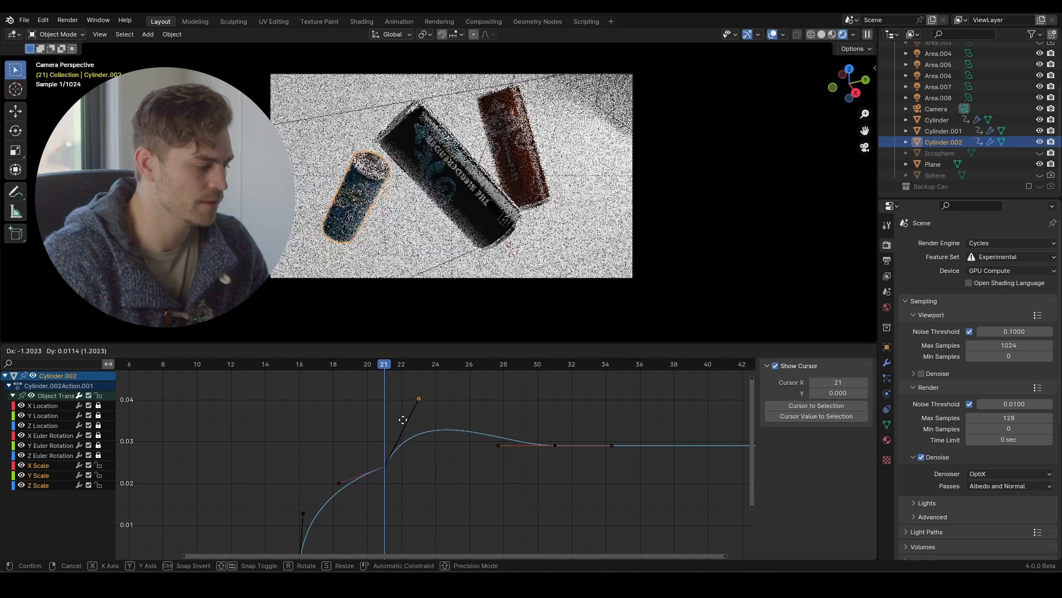
click(376, 414)
Play the animation from frame 15 to check the blue can's overshooting scale-in, and save the file with that can selected
click(286, 368)
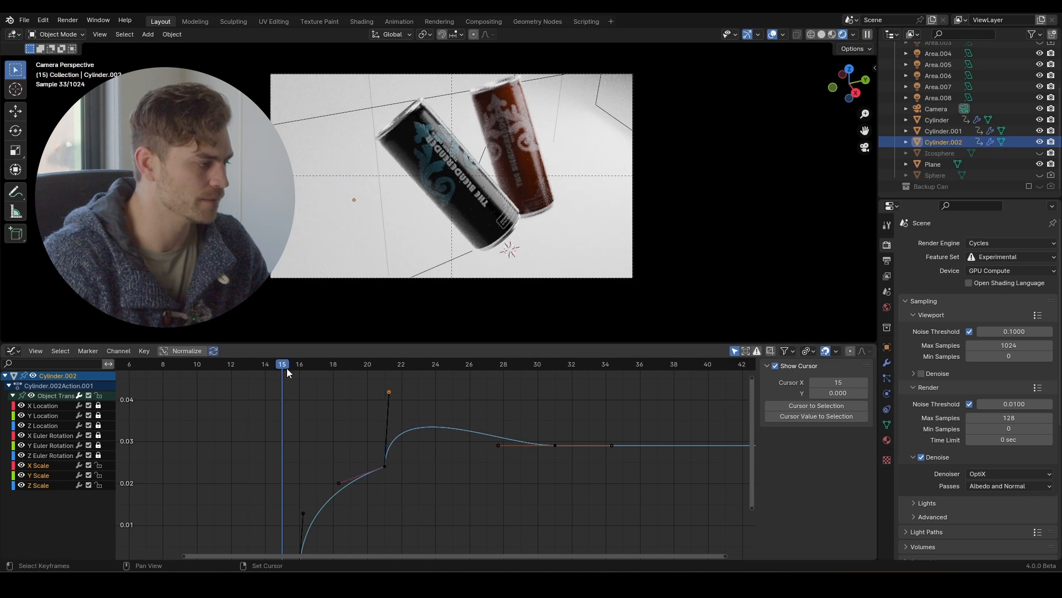
key(space)
key(space)
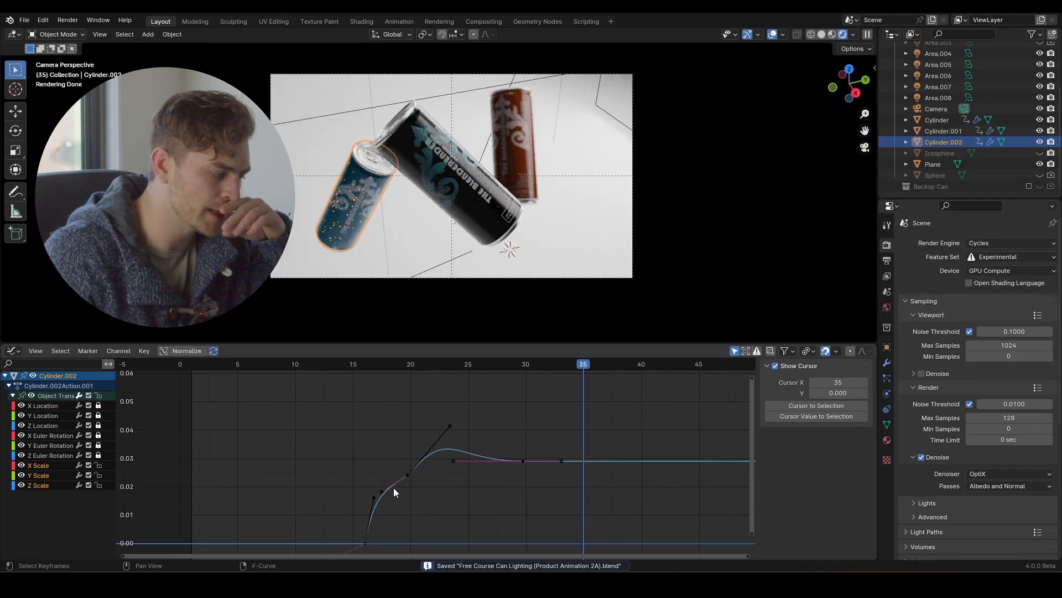
click(518, 175)
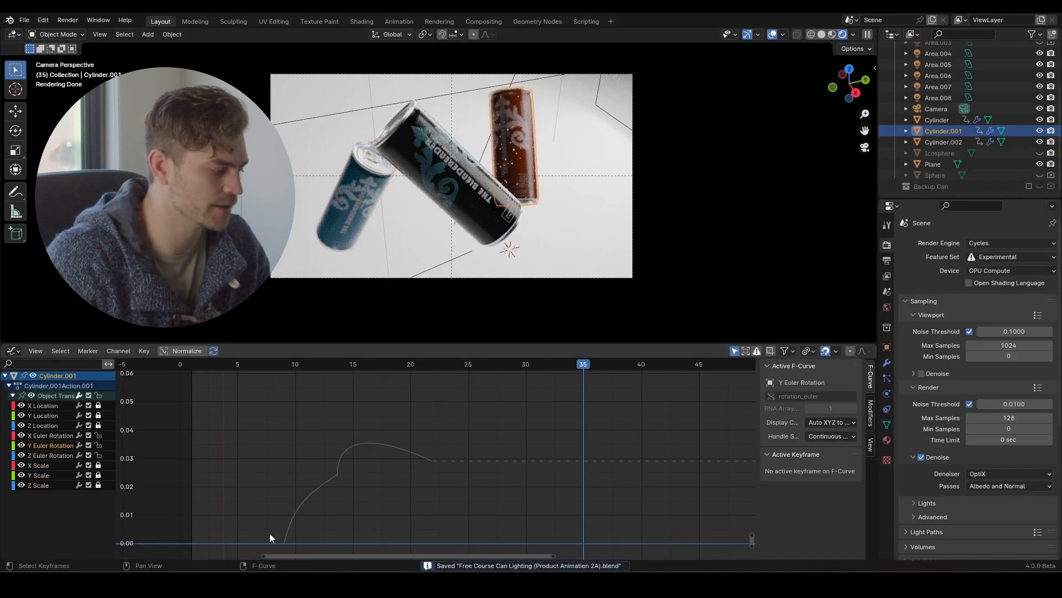
click(373, 201)
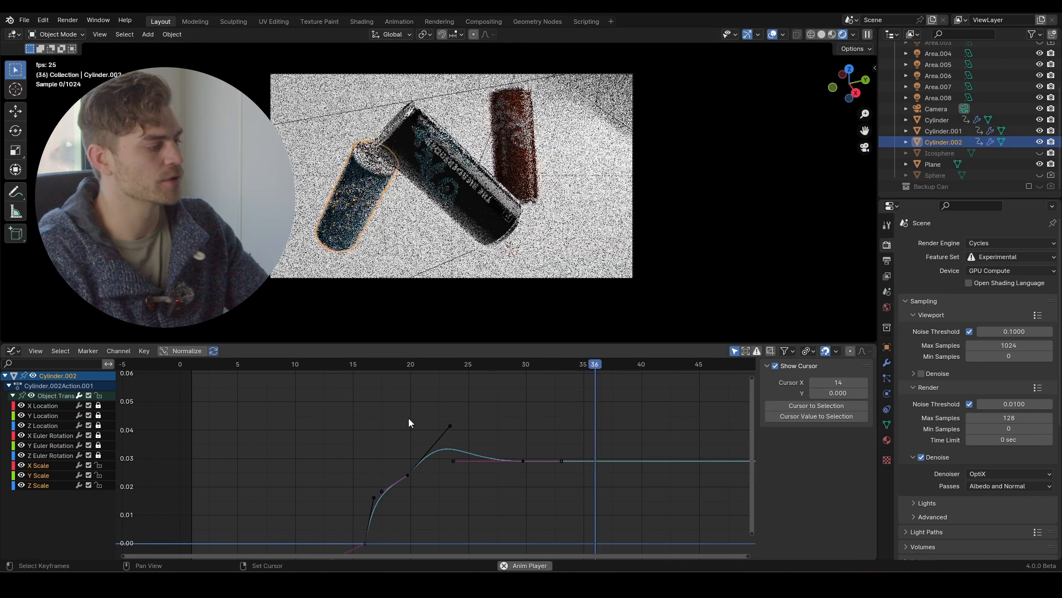
key(space)
key(ctrl+s)
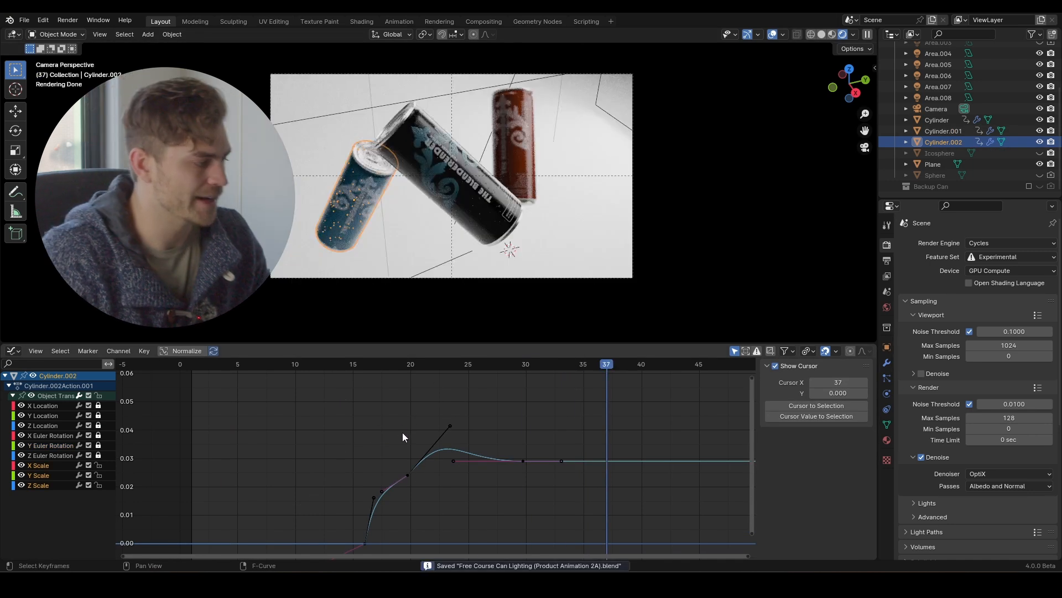
At frame 50, rotate the blue can about the global X axis, tilt it further clockwise, and insert a rotation keyframe
scroll(394, 201, up, 3)
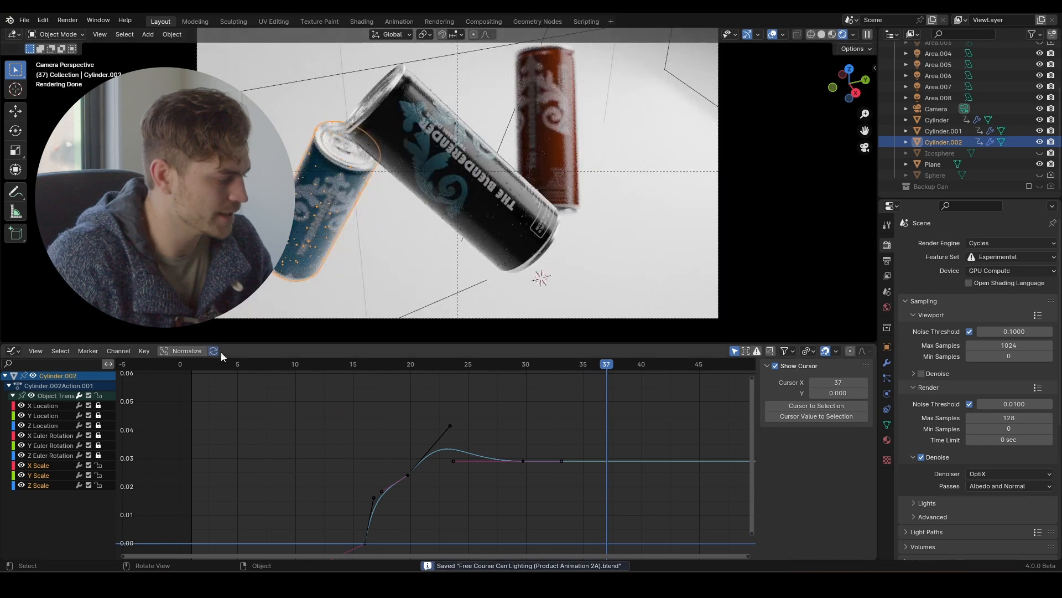
scroll(519, 412, down, 3)
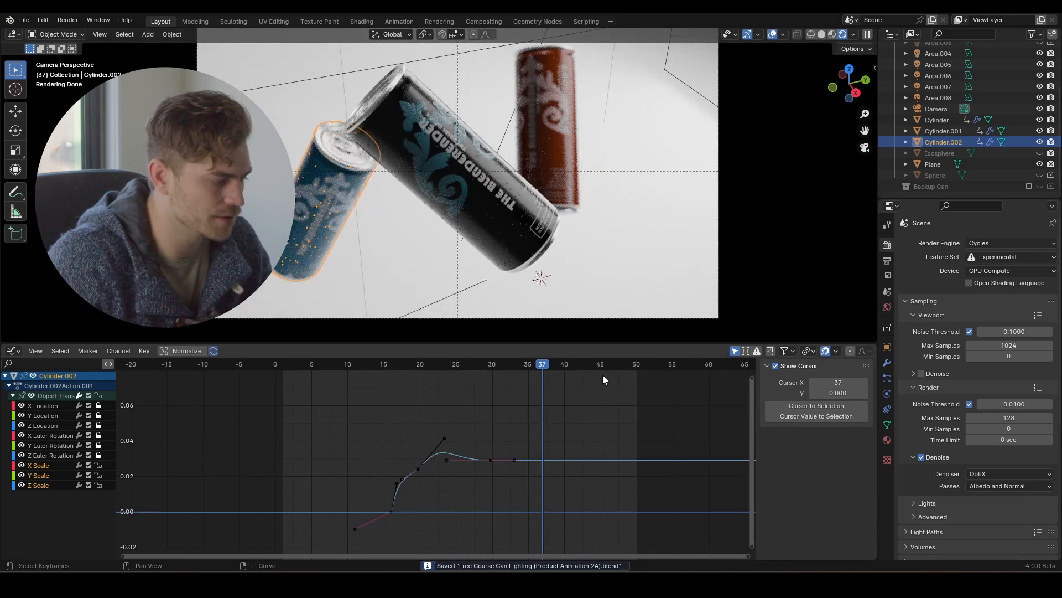
click(637, 366)
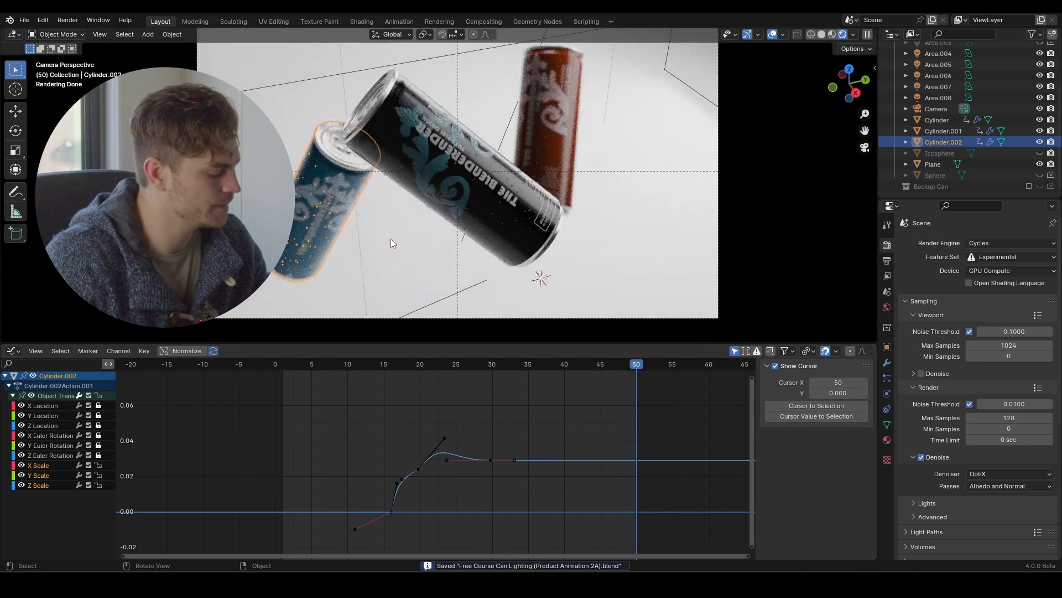
key(r)
key(x)
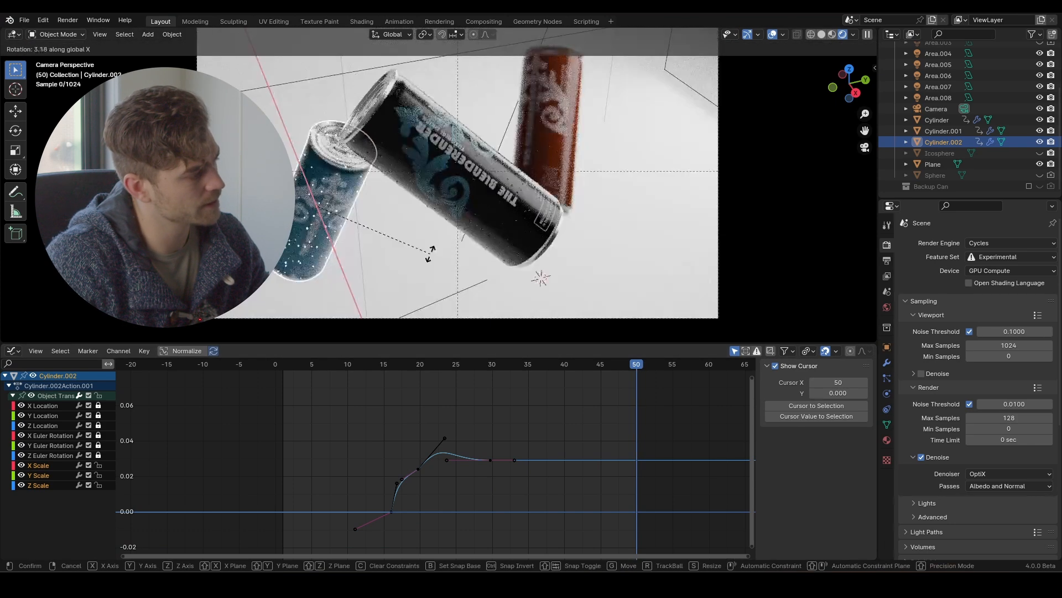
click(446, 243)
key(r)
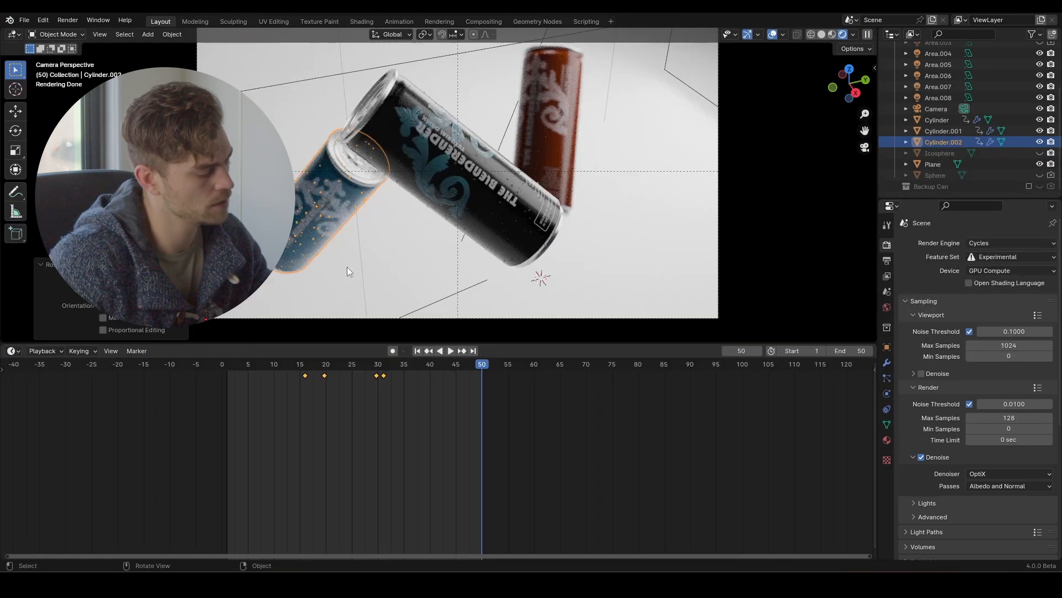
key(i)
click(348, 268)
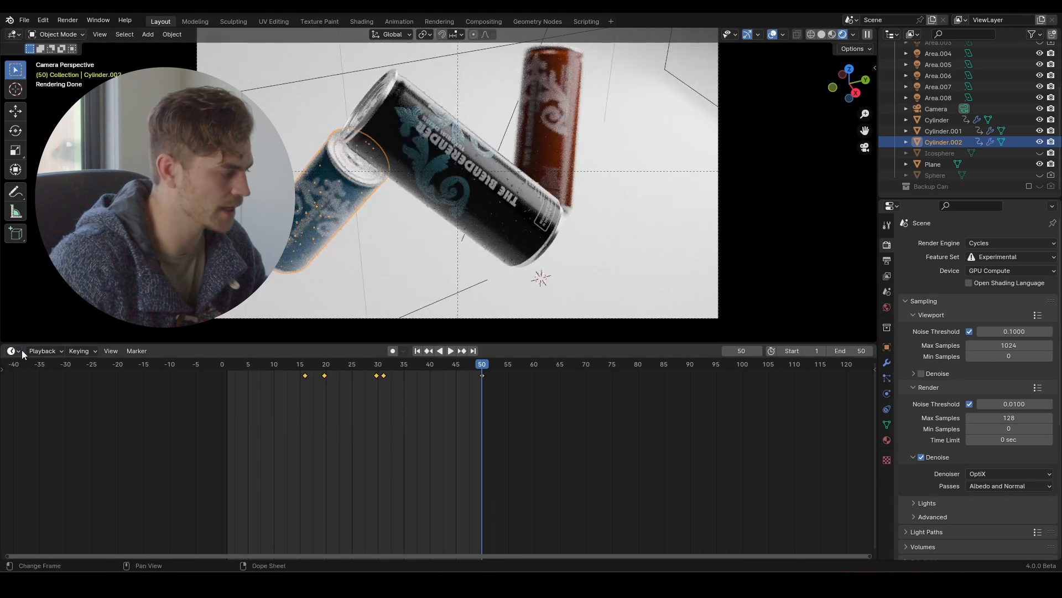
Show the blue can's curves in the Graph Editor and frame its X Euler Rotation curve
click(12, 351)
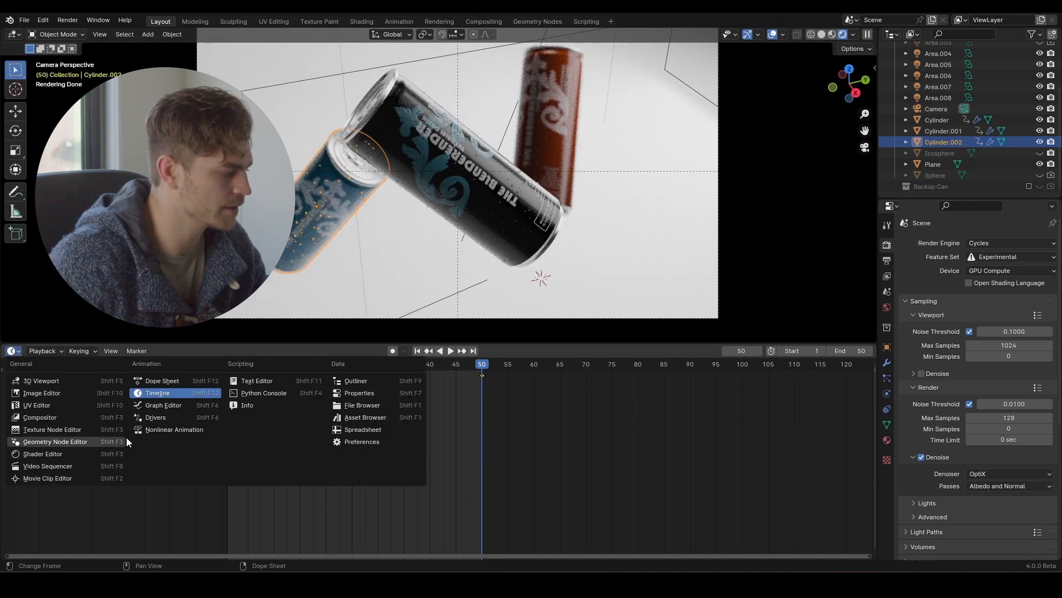
click(163, 405)
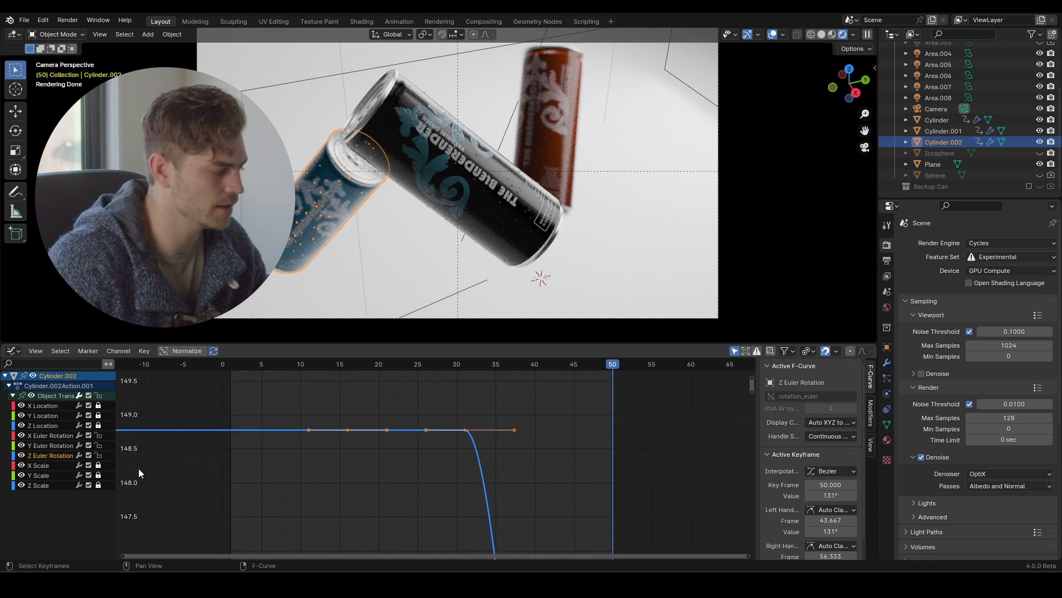
click(53, 435)
key(KP_Decimal)
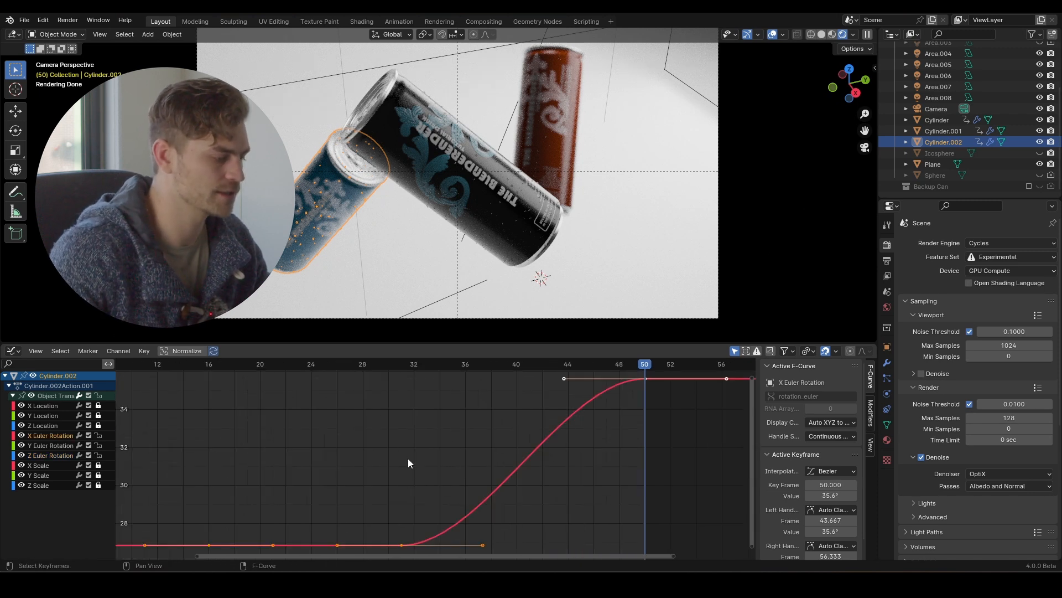
Move the X Euler Rotation curve's two flat starting keyframes earlier along the time axis, placing the later one at frame 2
scroll(382, 545, down, 8)
drag(564, 475, 277, 529)
key(g)
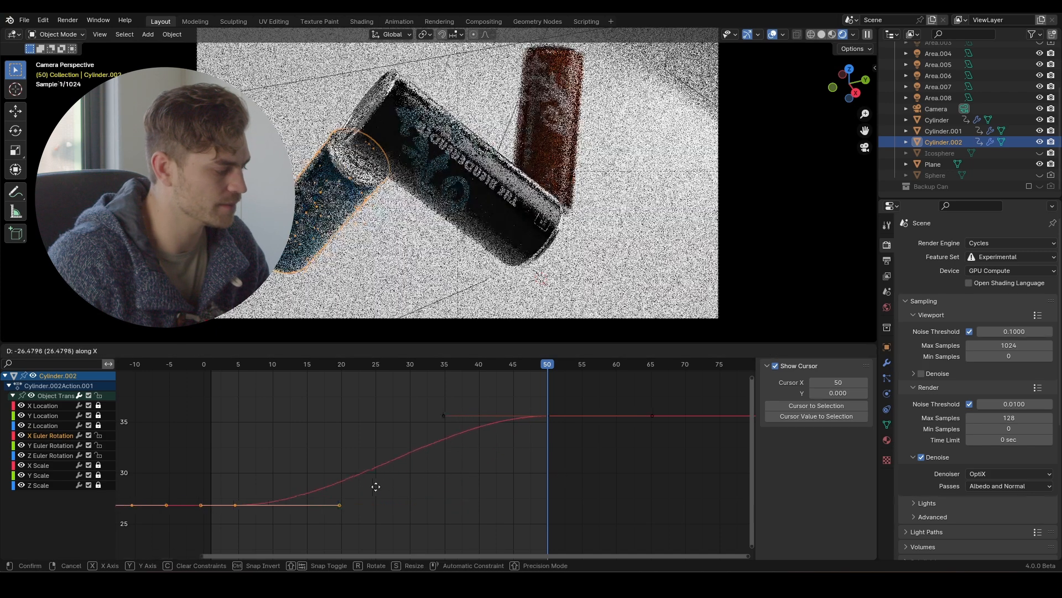
click(360, 491)
Play the animation from frame 2 to check the blue can's longer rotation
click(215, 368)
key(space)
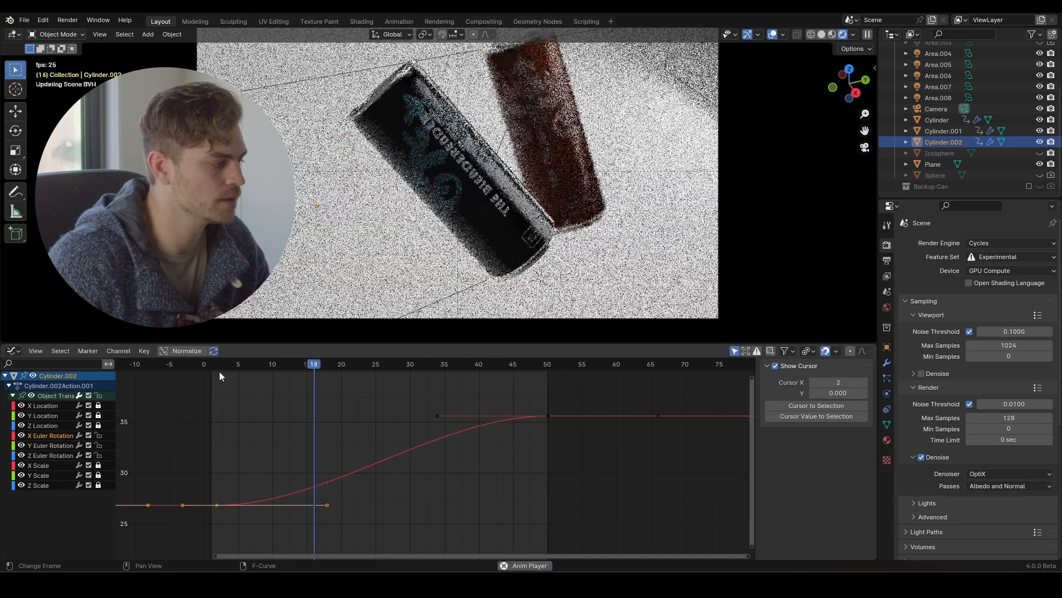
key(space)
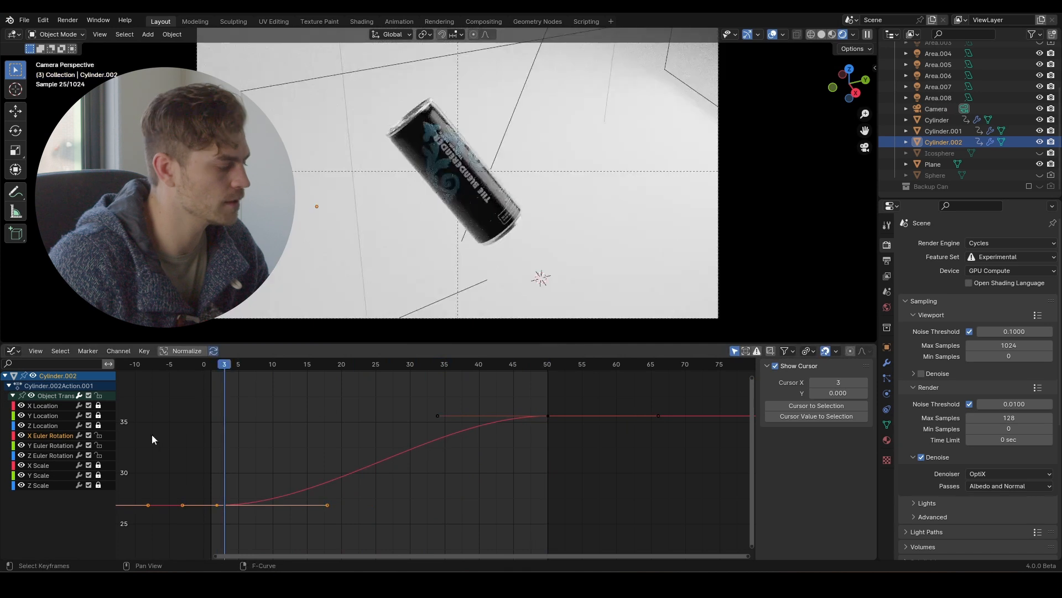
Frame the Y Euler Rotation curve and move its flat starting keyframes earlier along the time axis toward the animation's start
click(50, 445)
key(Home)
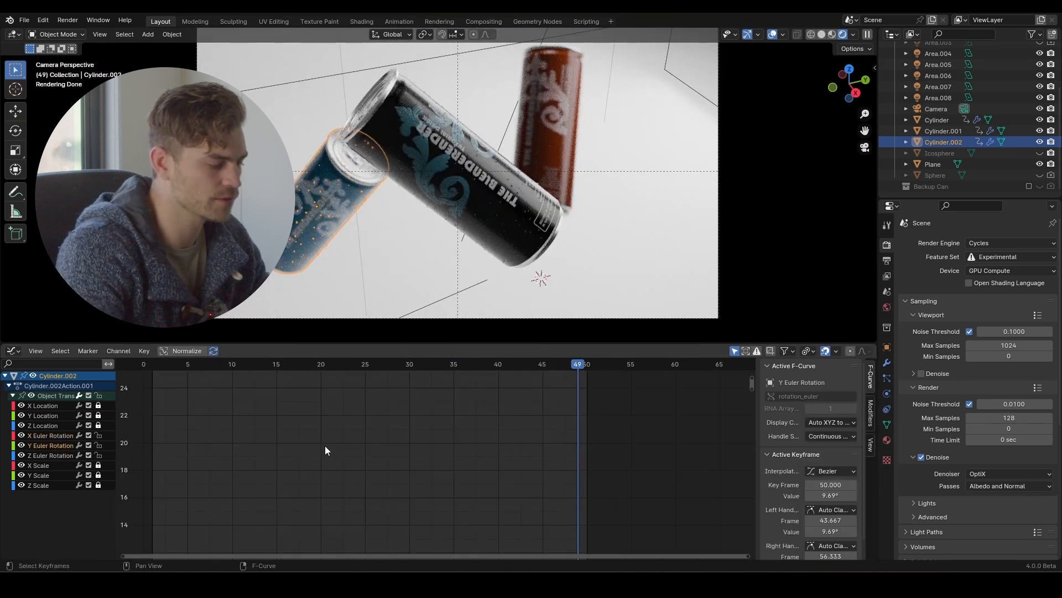
drag(518, 497, 236, 533)
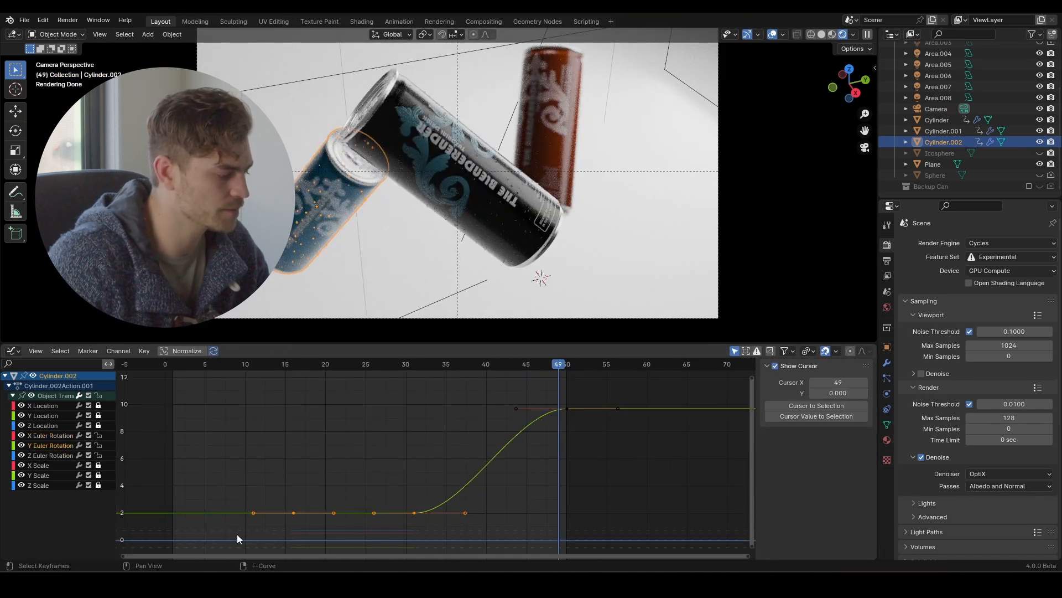
key(g)
key(x)
click(754, 521)
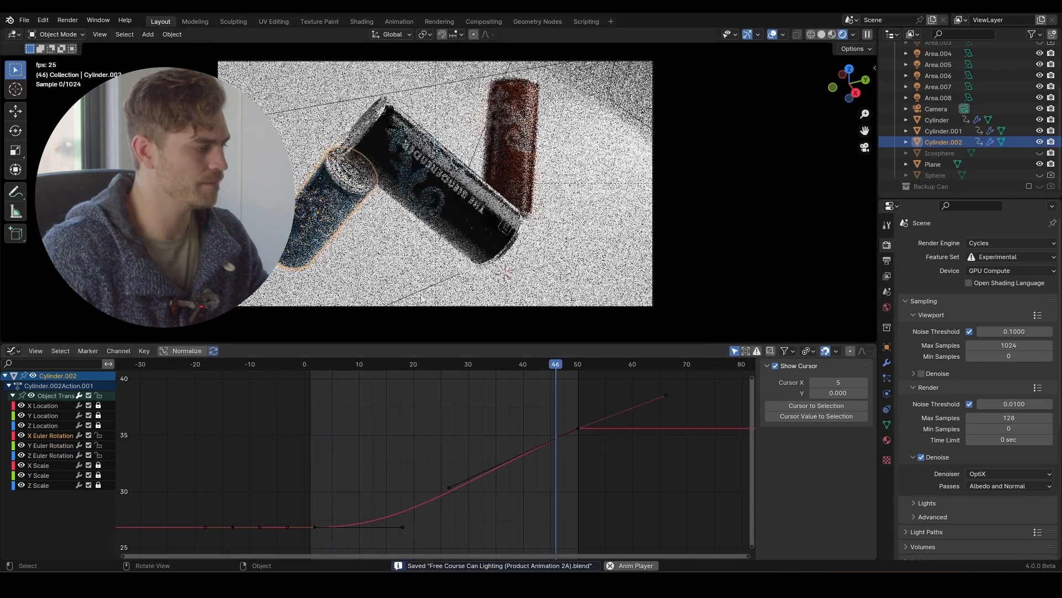
Stop playback and add a Noise modifier to the blue can's X Euler Rotation curve
key(Escape)
click(457, 363)
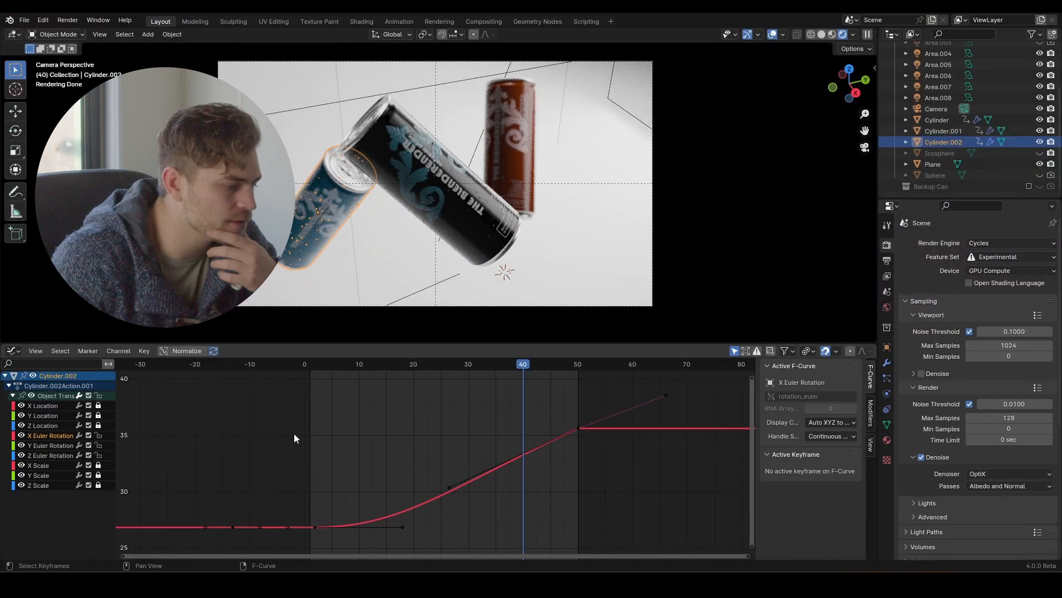
click(872, 412)
click(815, 369)
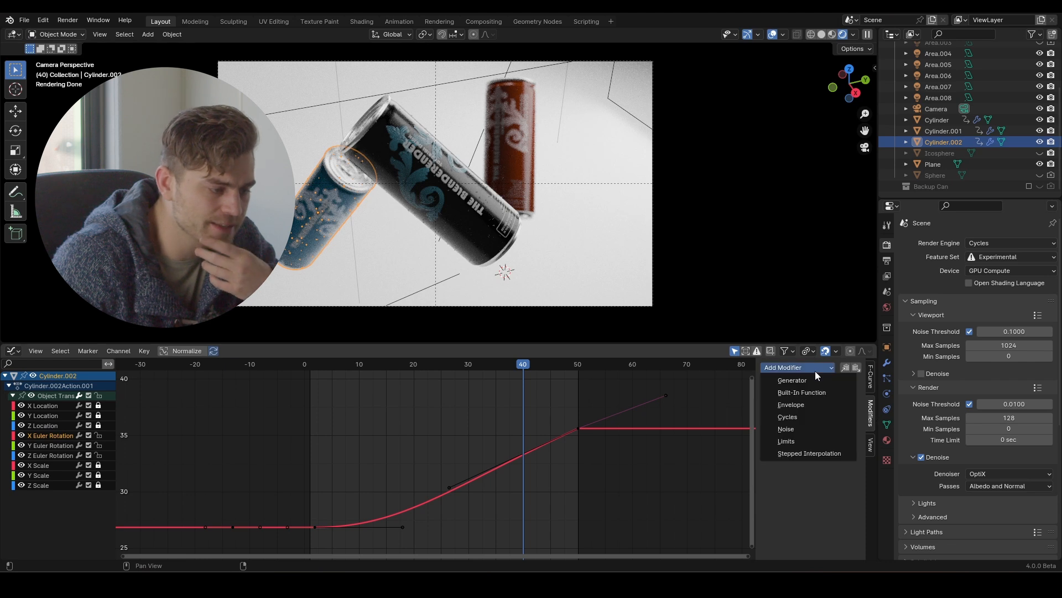
click(809, 429)
scroll(401, 434, down, 4)
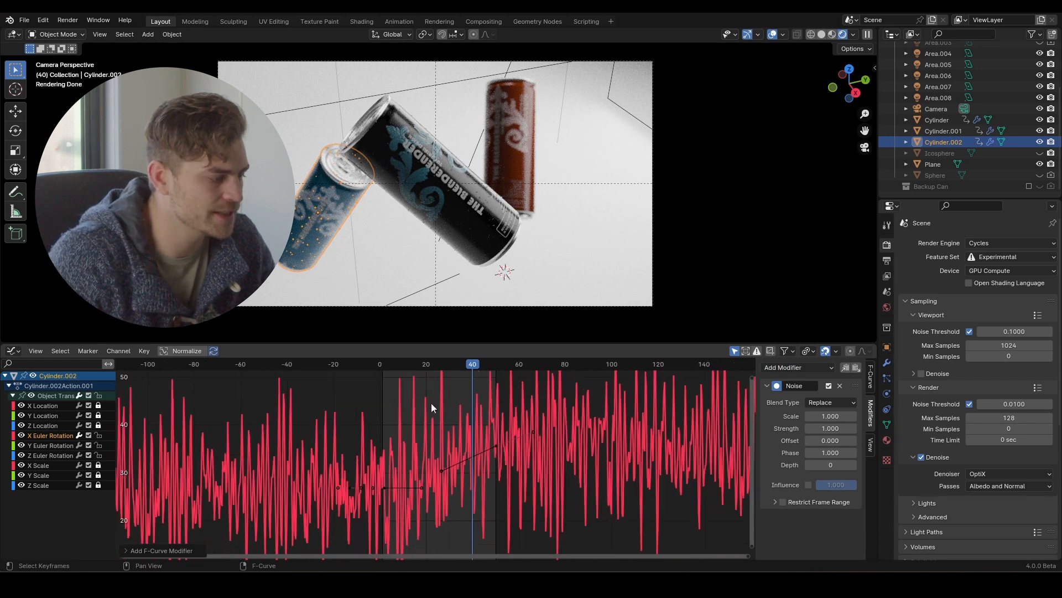
Play part of the animation to check how the noise shakes the blue can
scroll(443, 396, down, 2)
drag(462, 364, 440, 364)
key(space)
key(space)
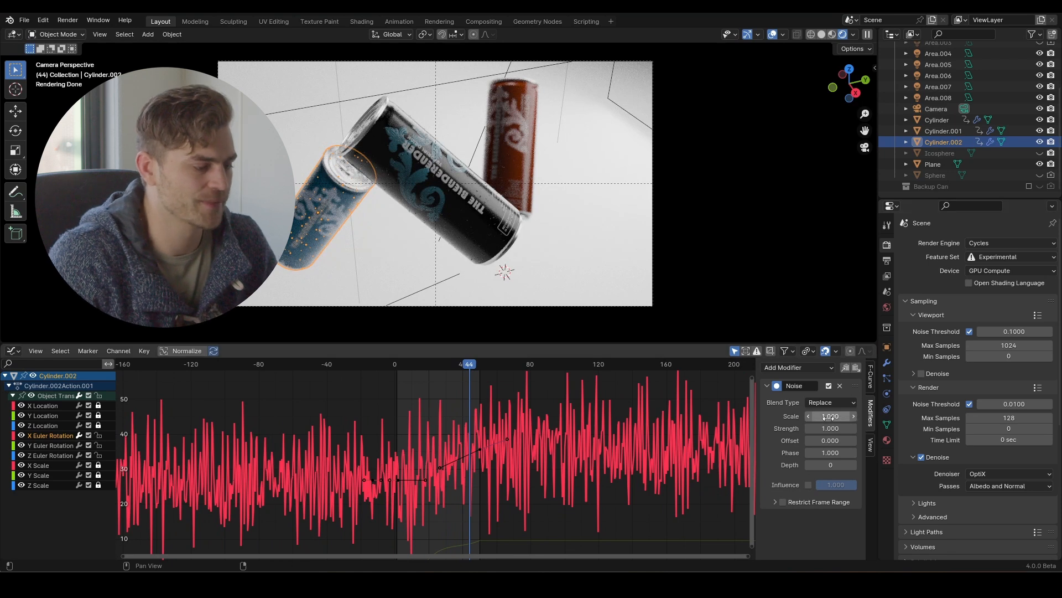
Set the Noise modifier's Scale to 7.9 and play the animation from frame 2 to check the slower wobble
drag(828, 418, 874, 418)
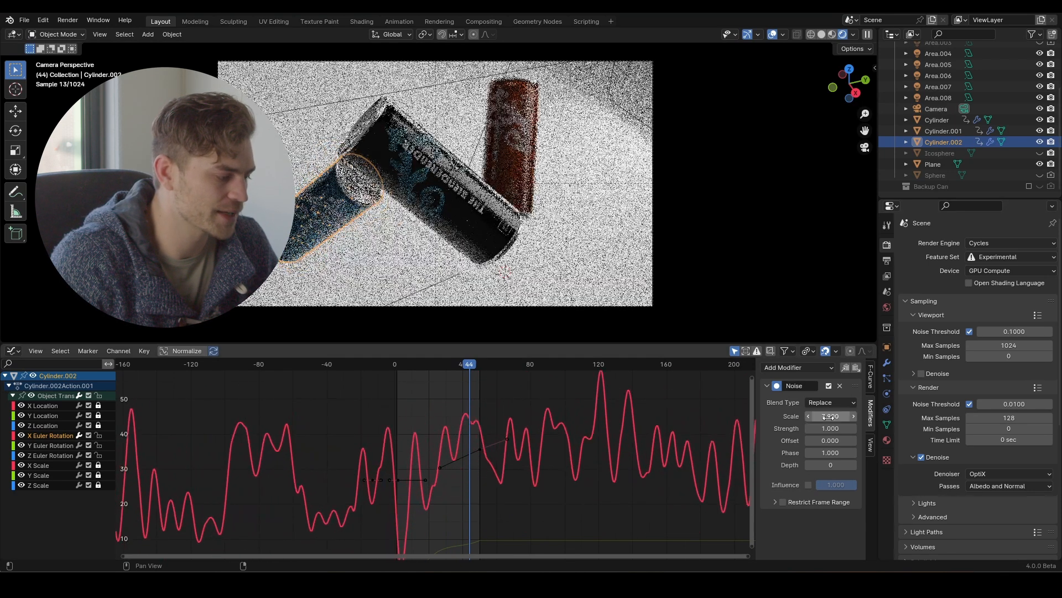
click(398, 364)
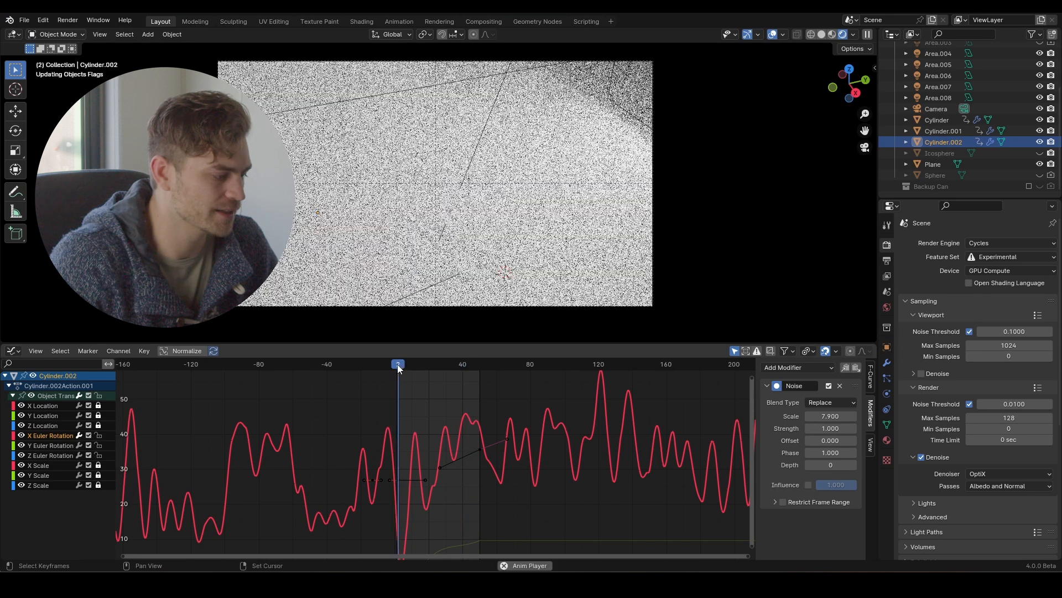
key(space)
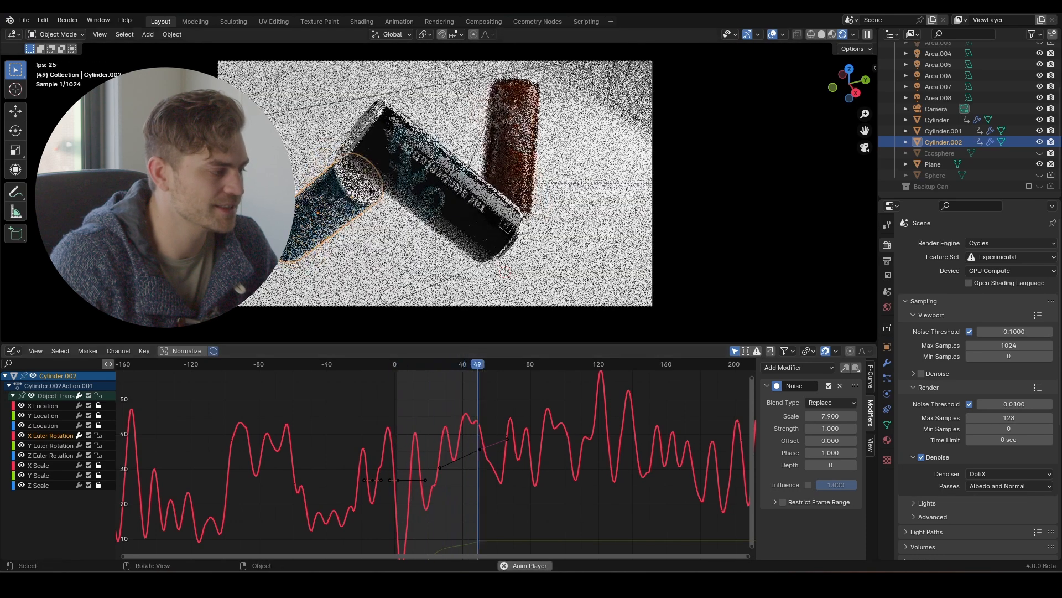
key(space)
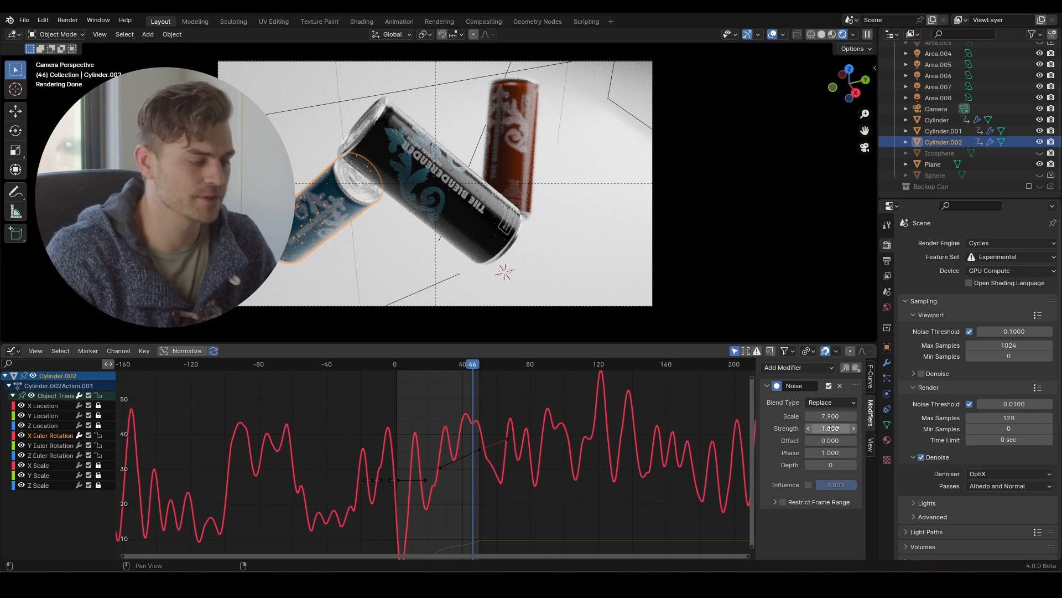
Try a Noise modifier Strength of 0.1 on the X Euler Rotation curve and reduce it further to 0.01
text(0.1)
key(Return)
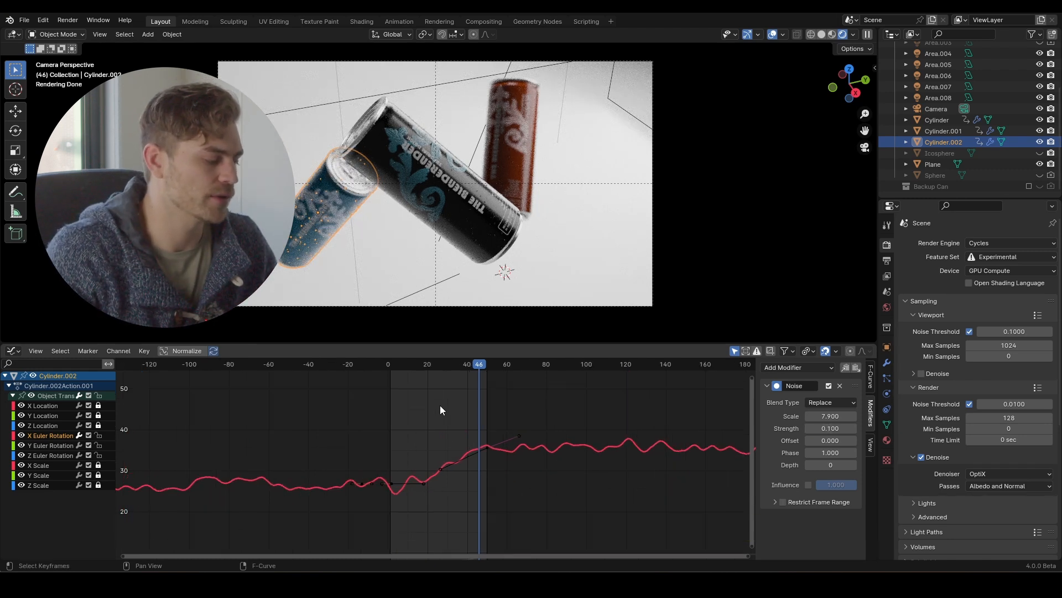
scroll(440, 405, up, 4)
drag(830, 428, 782, 428)
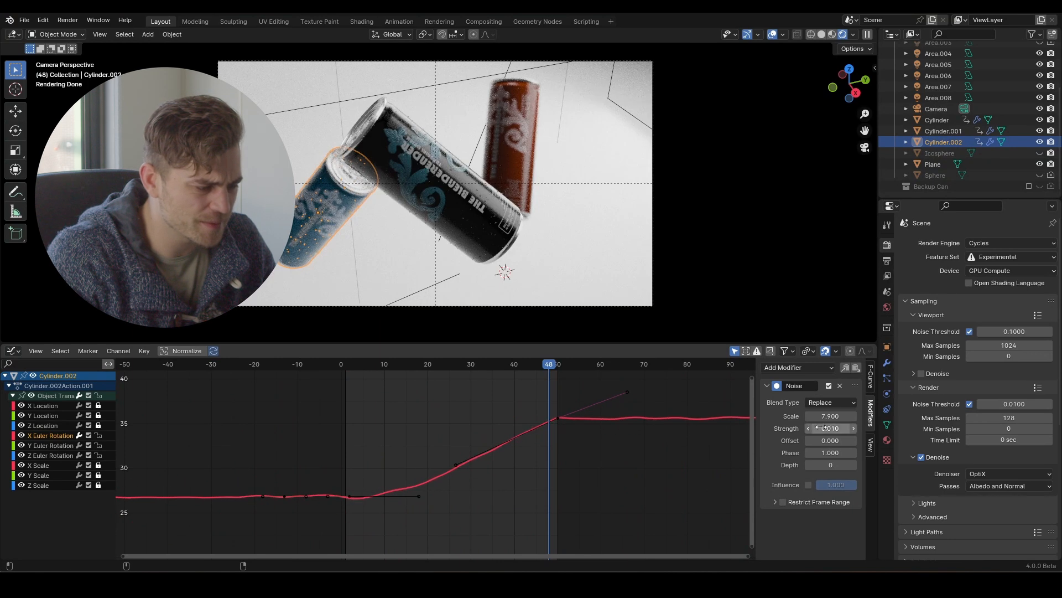
Play the animation from near its start to check the blue can's subtle rotation noise in the full camera view
click(355, 363)
key(space)
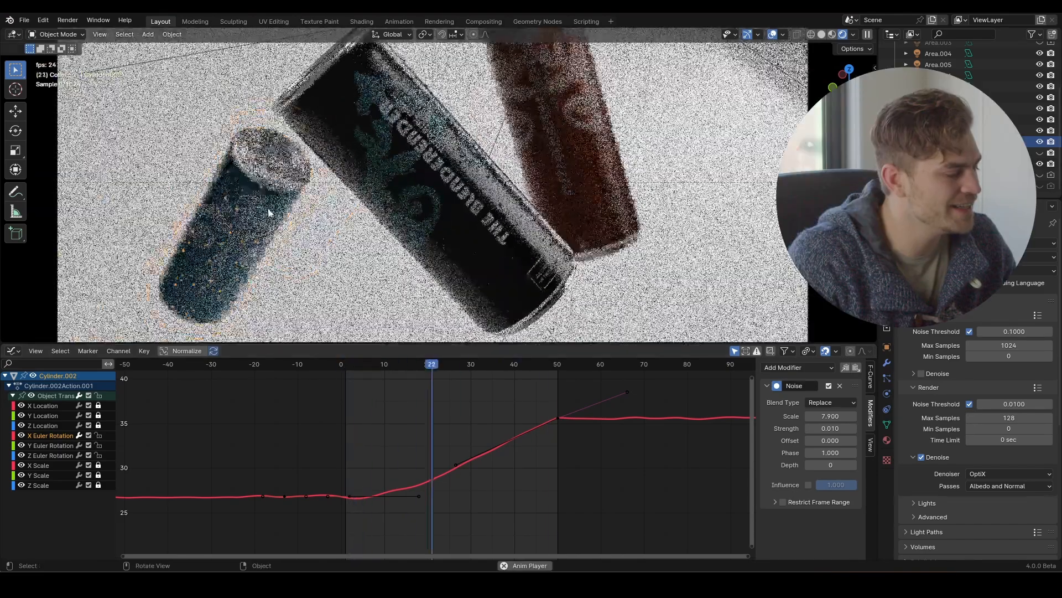
scroll(262, 260, down, 2)
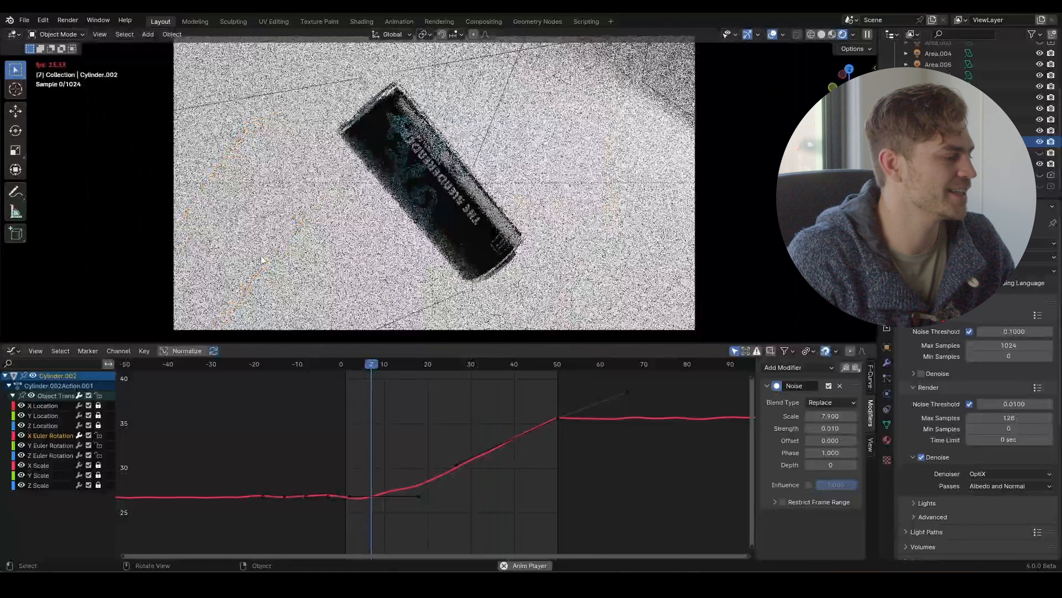
scroll(354, 216, down, 4)
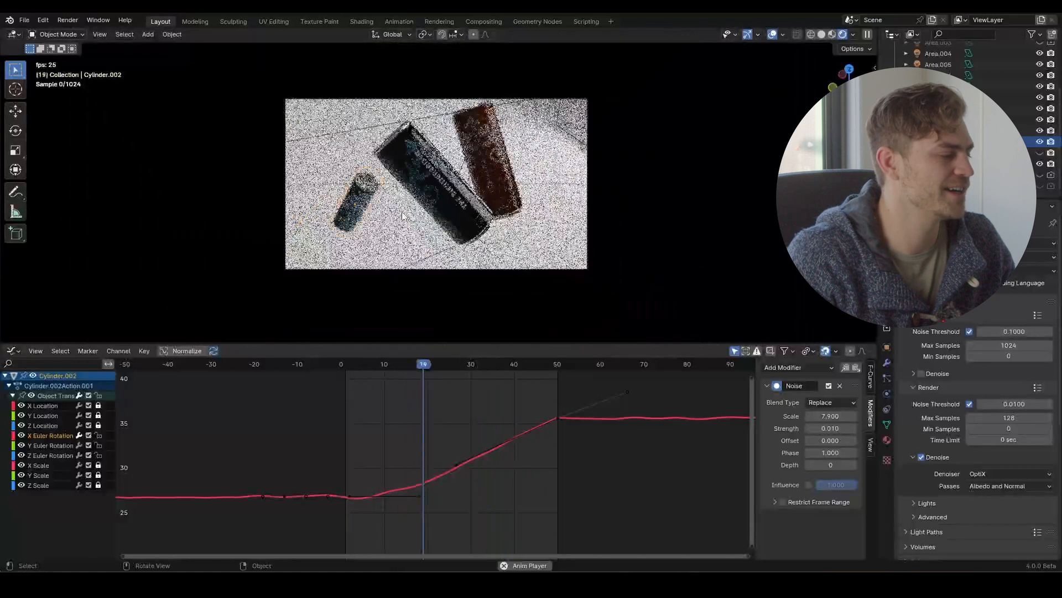
Stop the animation playback with the camera frame enlarged and save the file
scroll(387, 197, up, 3)
shift+middle_drag(423, 199, 397, 200)
key(space)
key(ctrl+s)
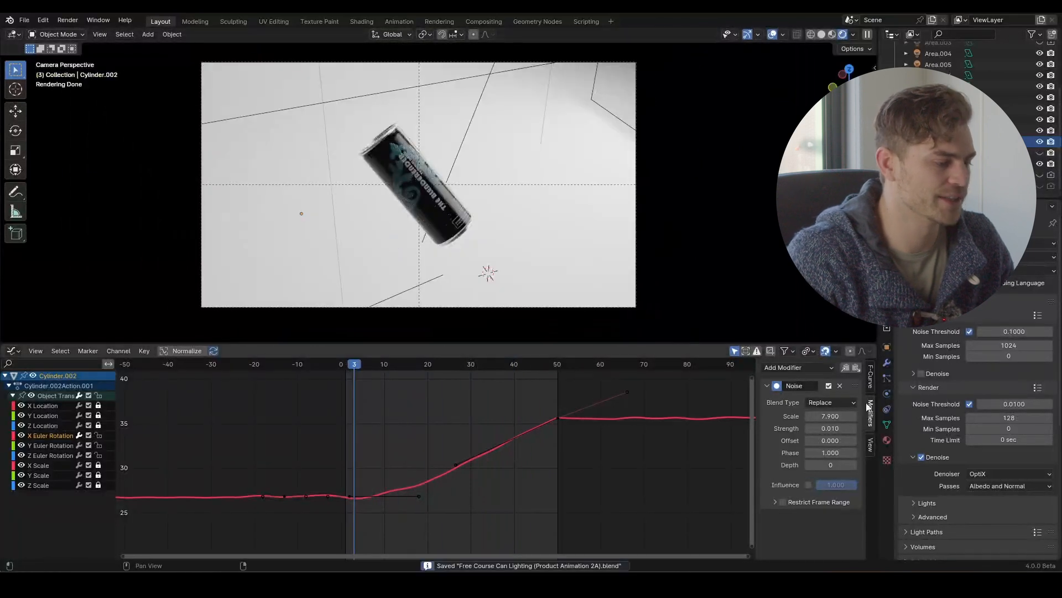
Copy the Noise modifier from the X Euler Rotation curve and paste it onto the Y Euler Rotation curve
click(845, 368)
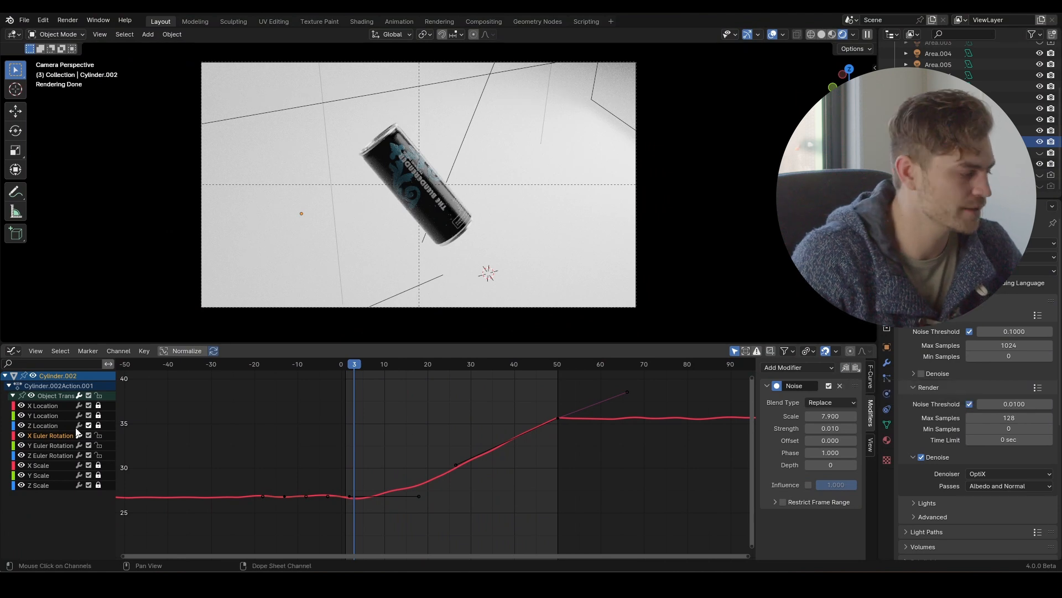
click(50, 446)
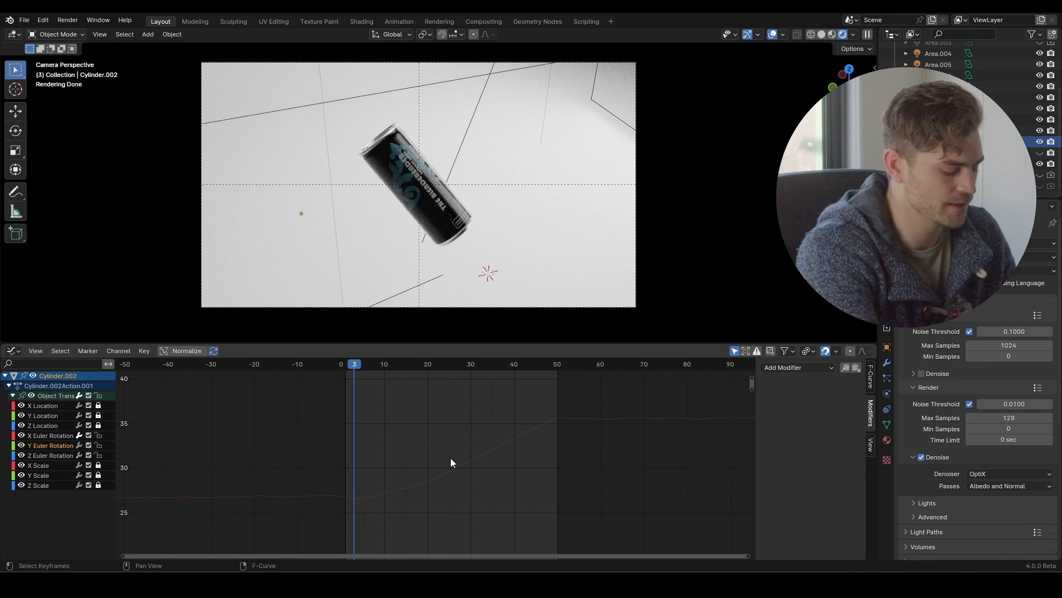
key(KP_Decimal)
scroll(450, 459, down, 3)
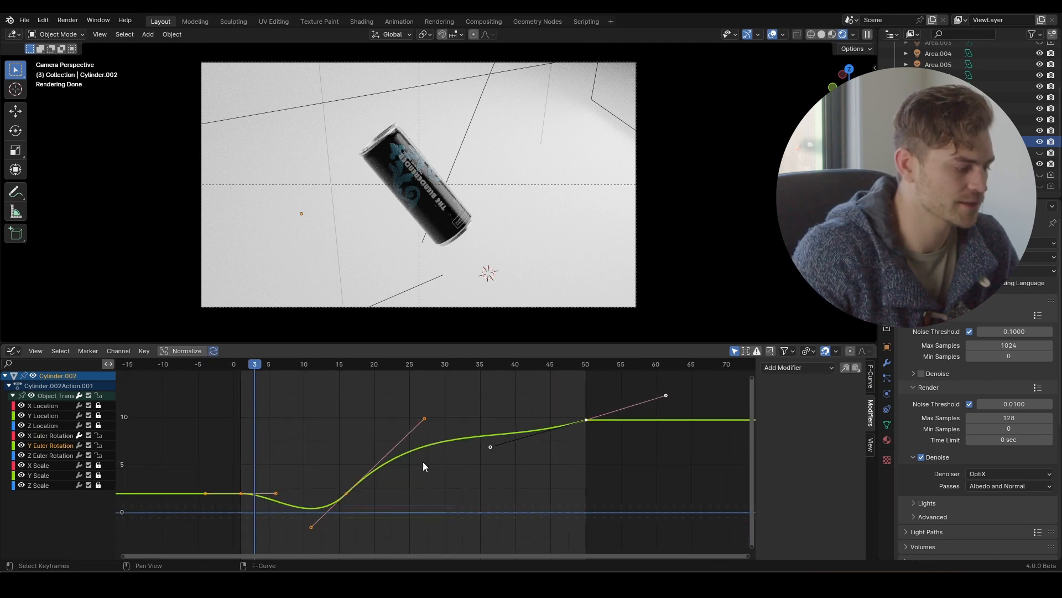
click(856, 367)
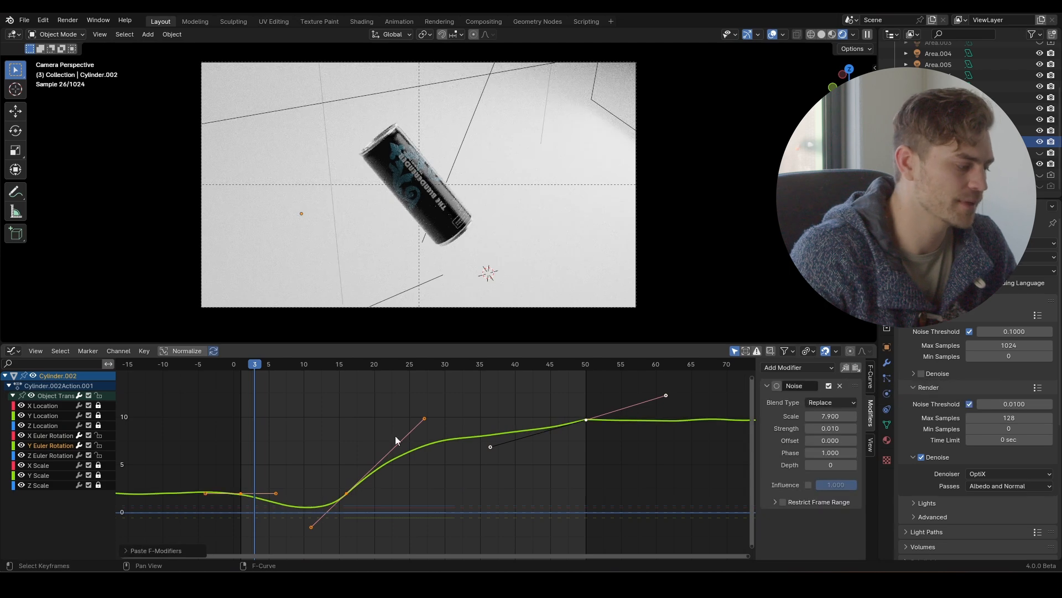
Play the animation to check the blue can's noise on both rotation axes, saving the file before replaying from frame 1
key(space)
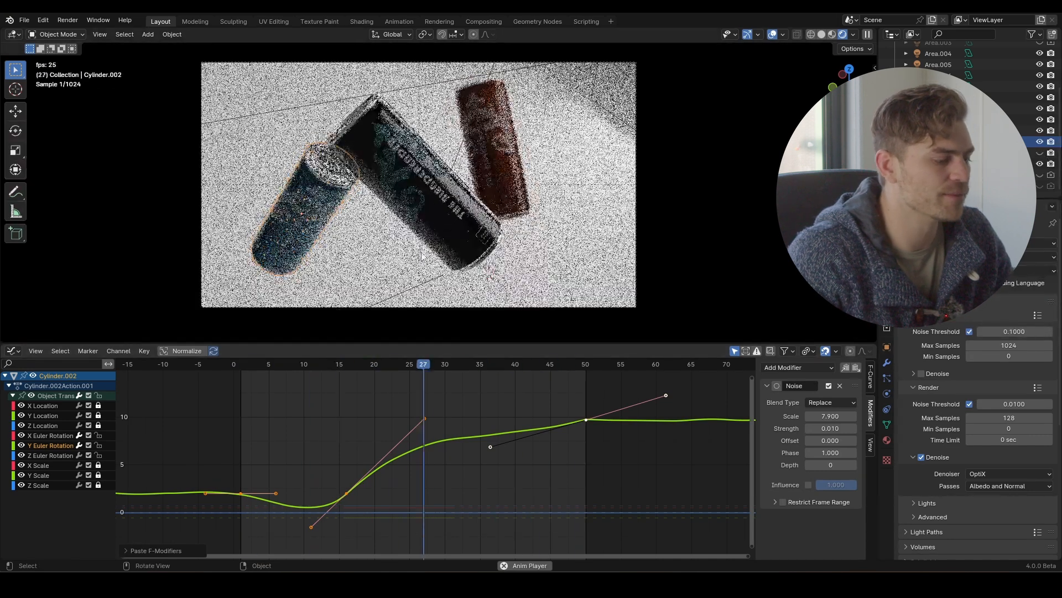
key(space)
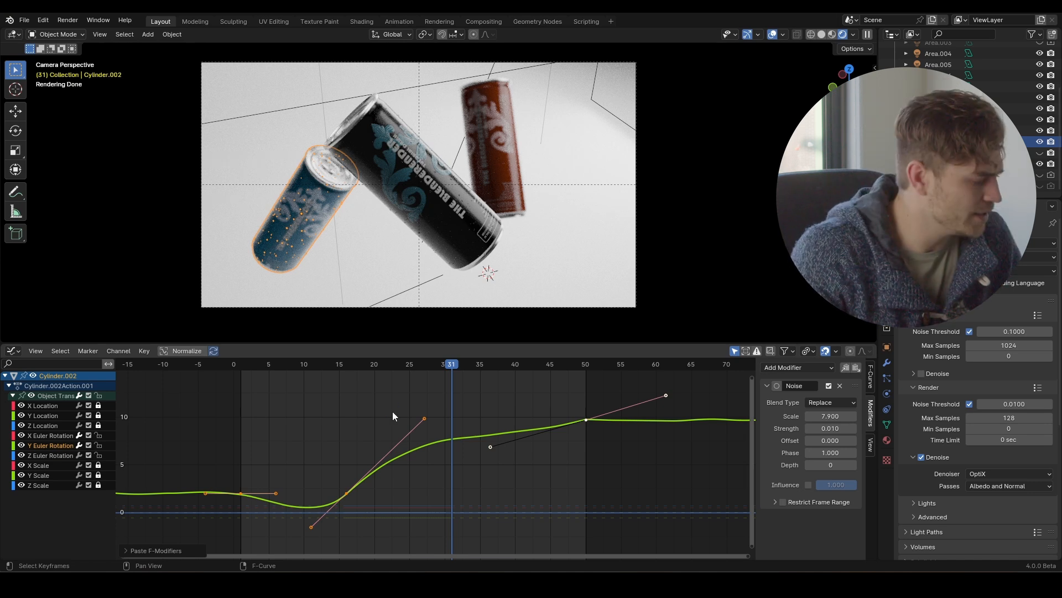
key(ctrl+s)
click(239, 364)
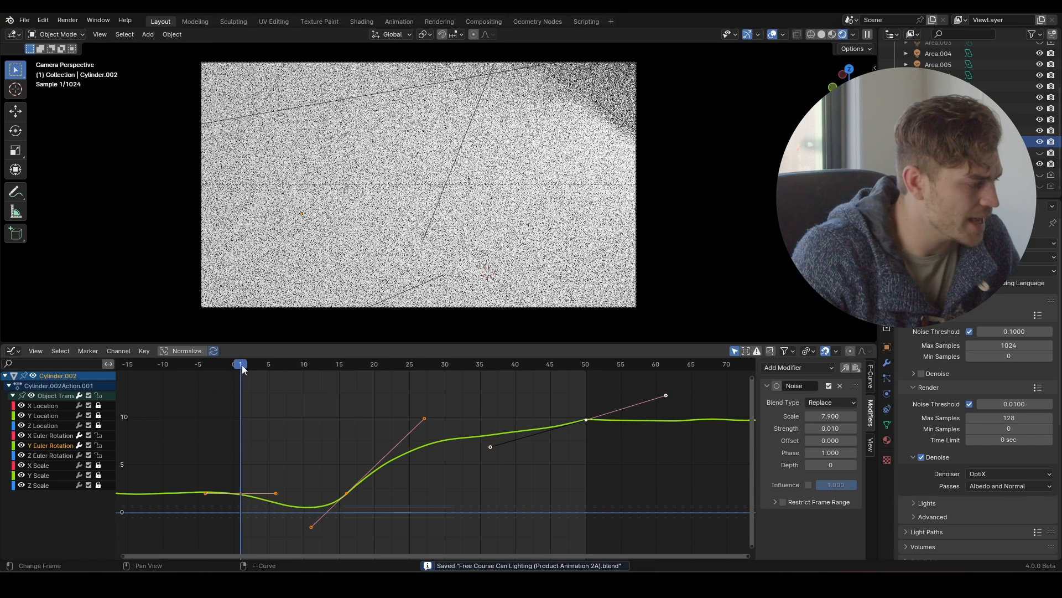
key(space)
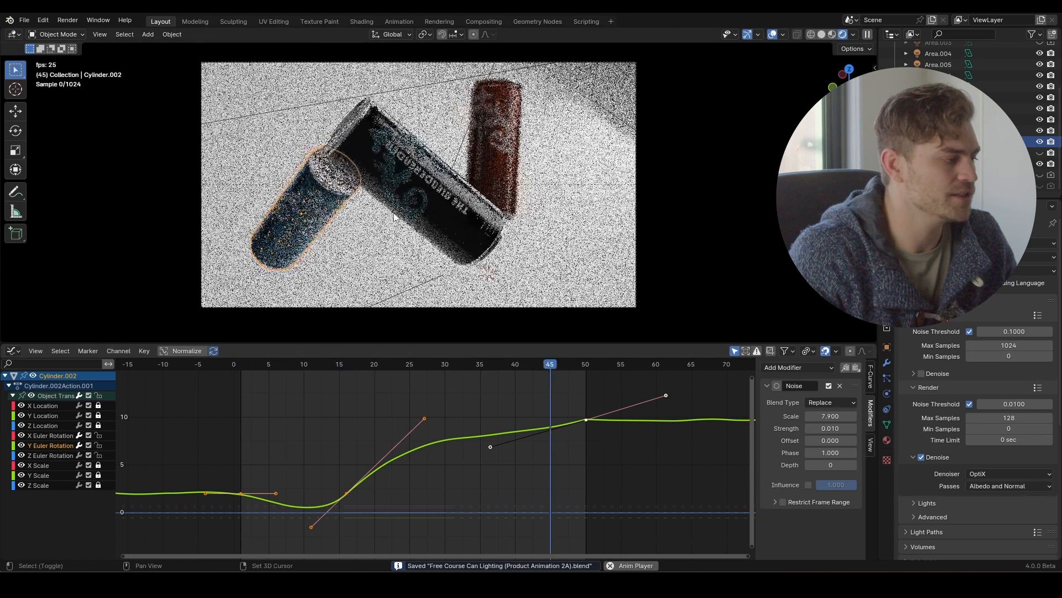
key(space)
Hide the viewport overlays and switch the Graph Editor area to the Timeline
click(773, 35)
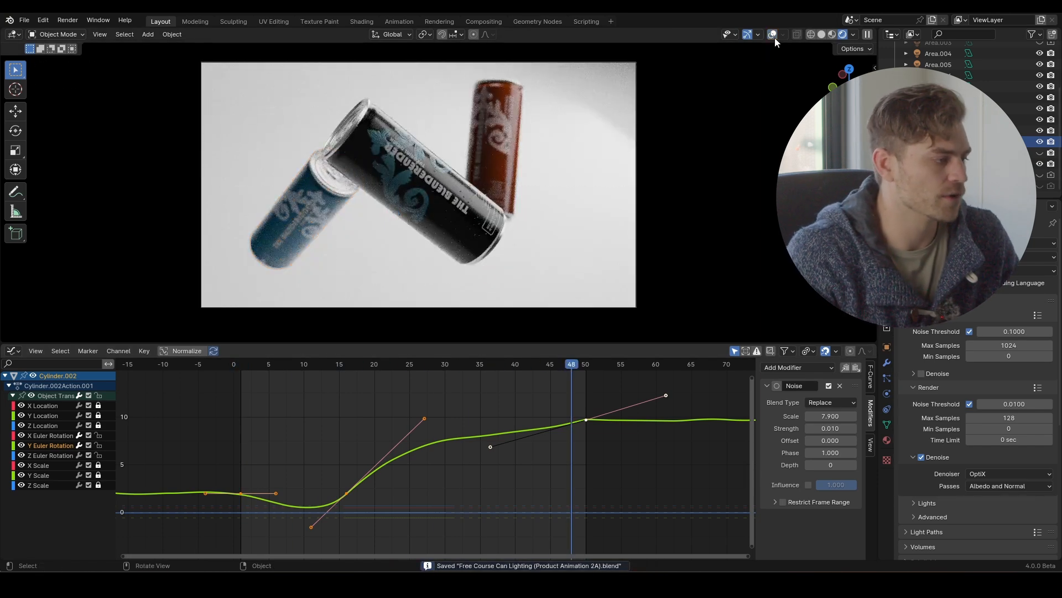
click(12, 351)
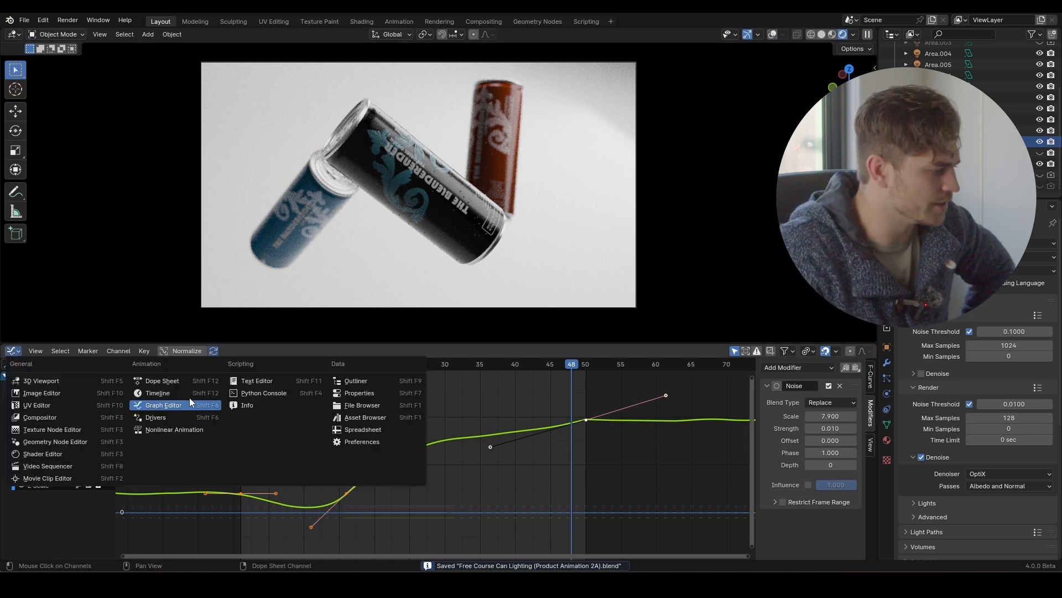
click(189, 394)
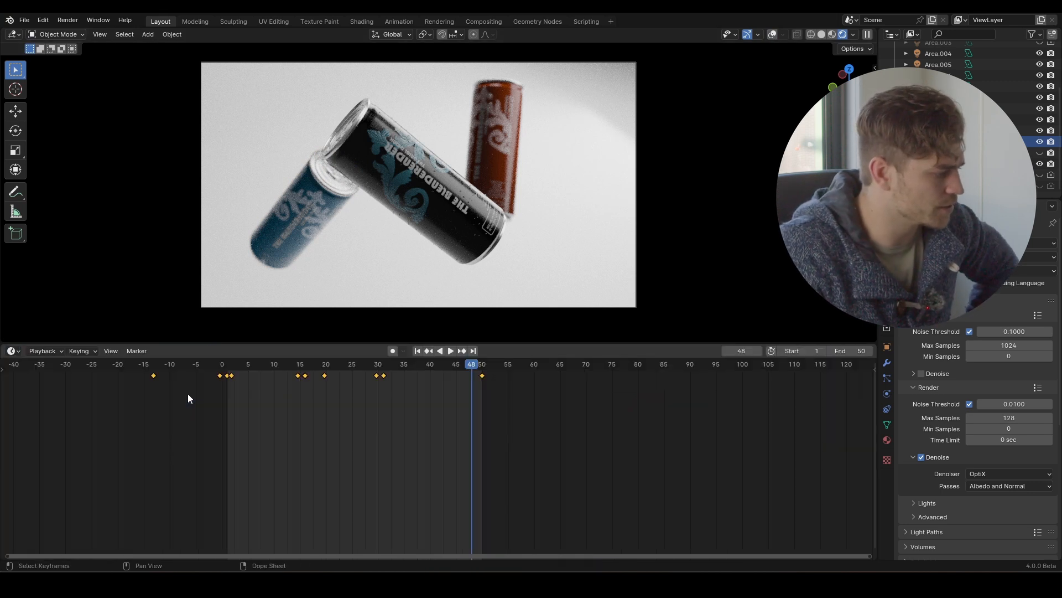
Select the camera using the viewport overlays, hide them again and move the playhead to frame 50
click(773, 35)
click(628, 61)
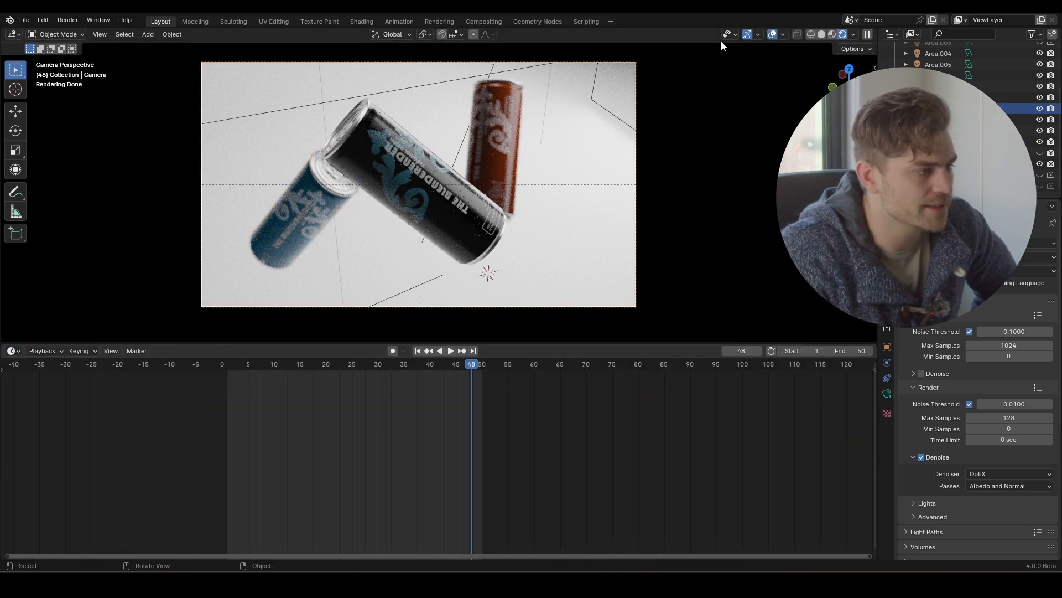
click(773, 35)
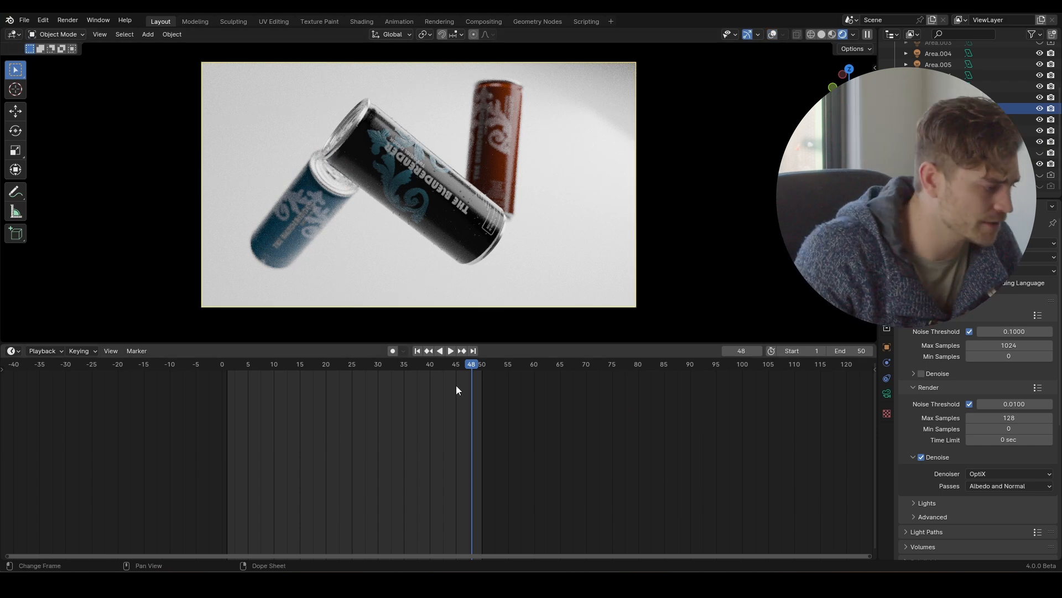
drag(471, 364, 480, 366)
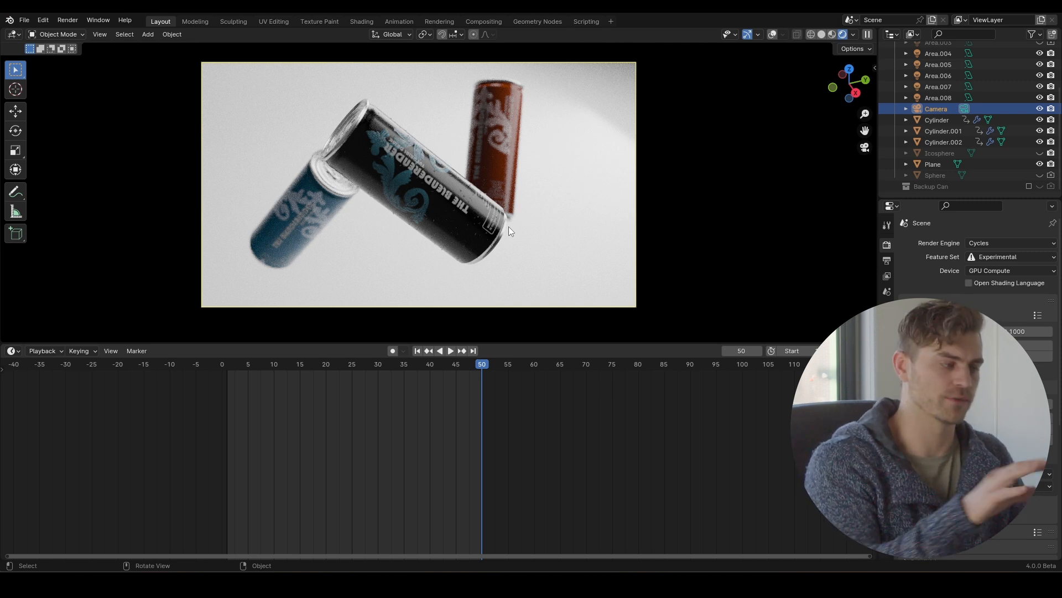
Add a second camera to the scene and make it the active camera
key(shift+a)
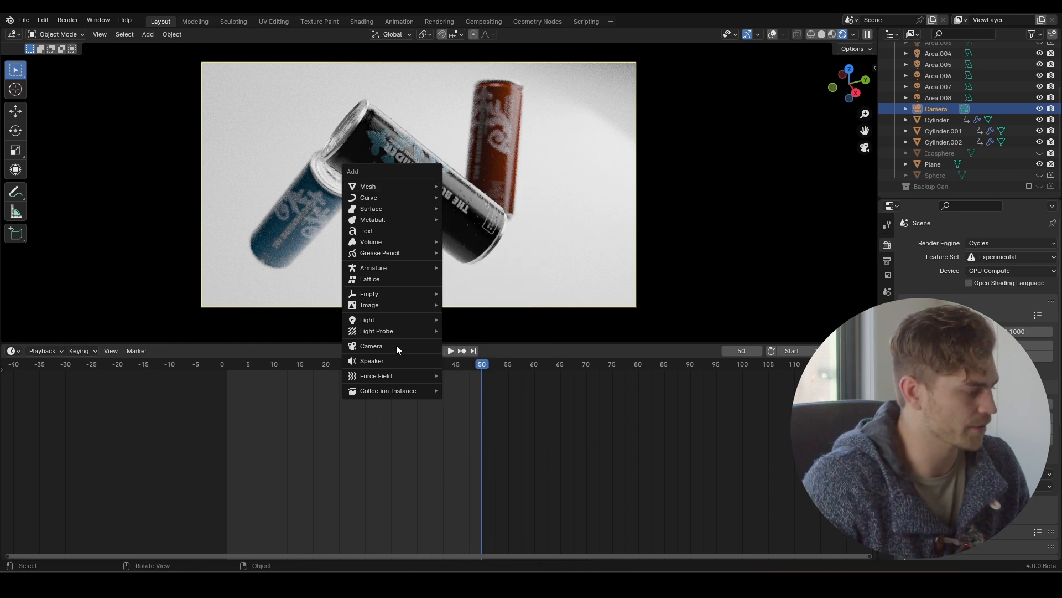
click(396, 347)
click(100, 34)
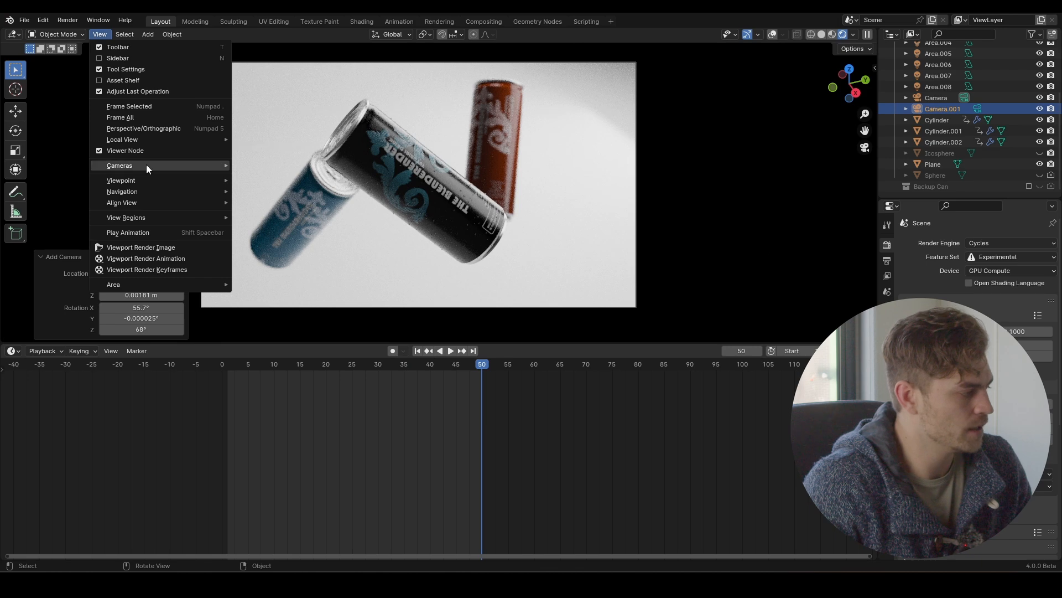
mouse_move(193, 167)
click(303, 168)
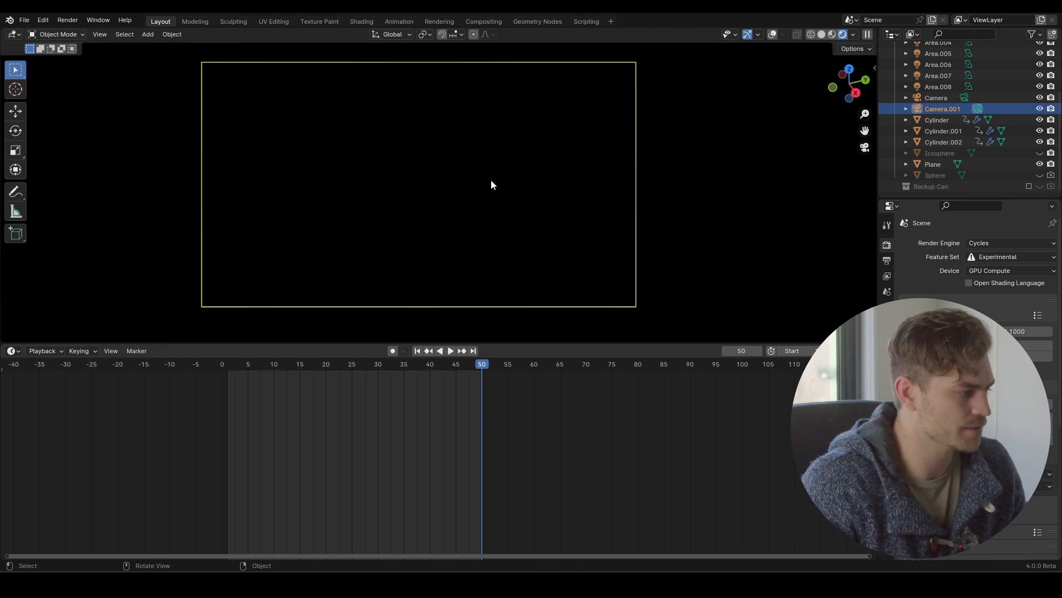
Move the new camera back about 3.63 m along its local Z axis
key(g)
key(z)
key(z)
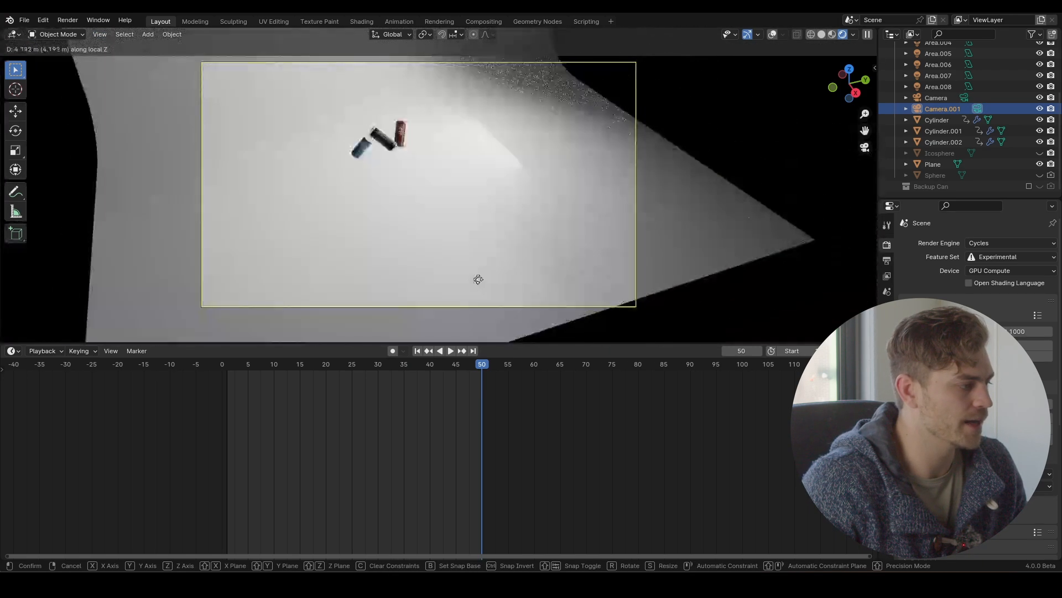
click(448, 219)
Turn the overlays back on, add a Bezier circle around the cans and scale it by about 0.755
middle_drag(366, 137, 364, 67)
scroll(394, 123, up, 6)
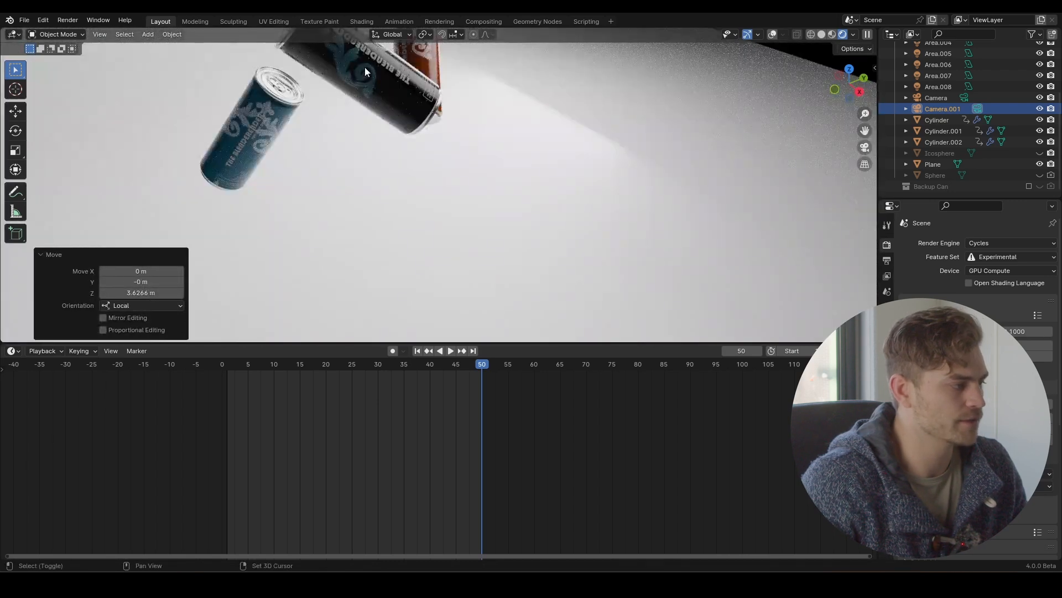
click(773, 34)
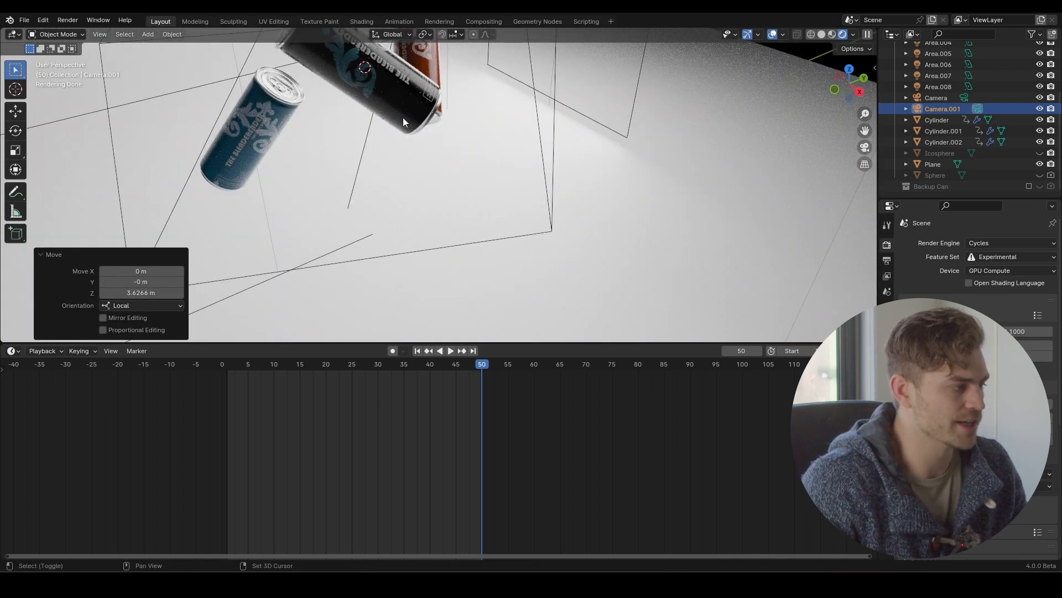
key(shift+a)
mouse_move(386, 51)
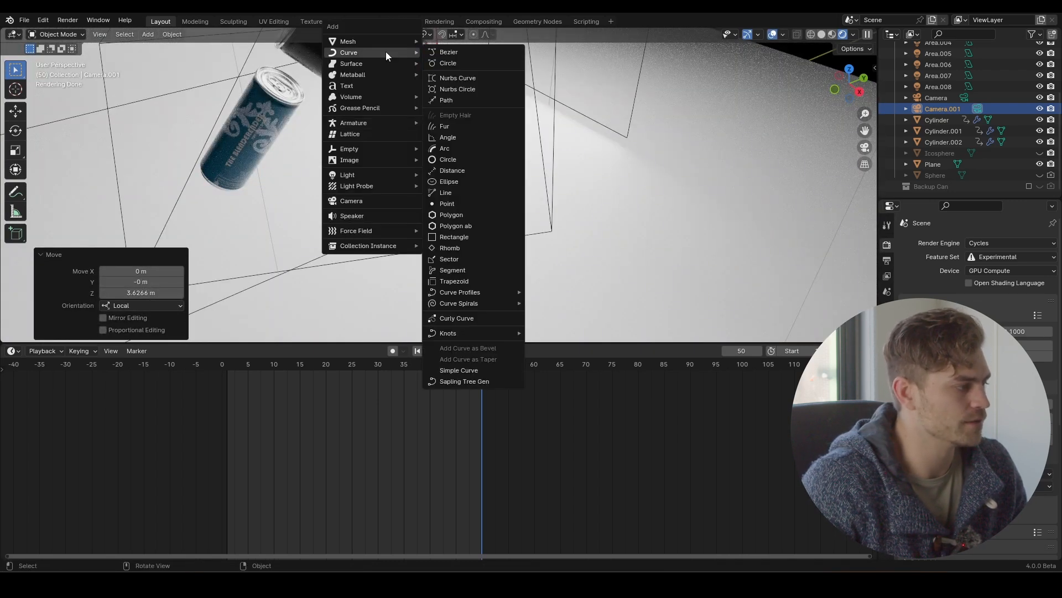
click(472, 61)
scroll(471, 62, down, 8)
key(s)
click(451, 171)
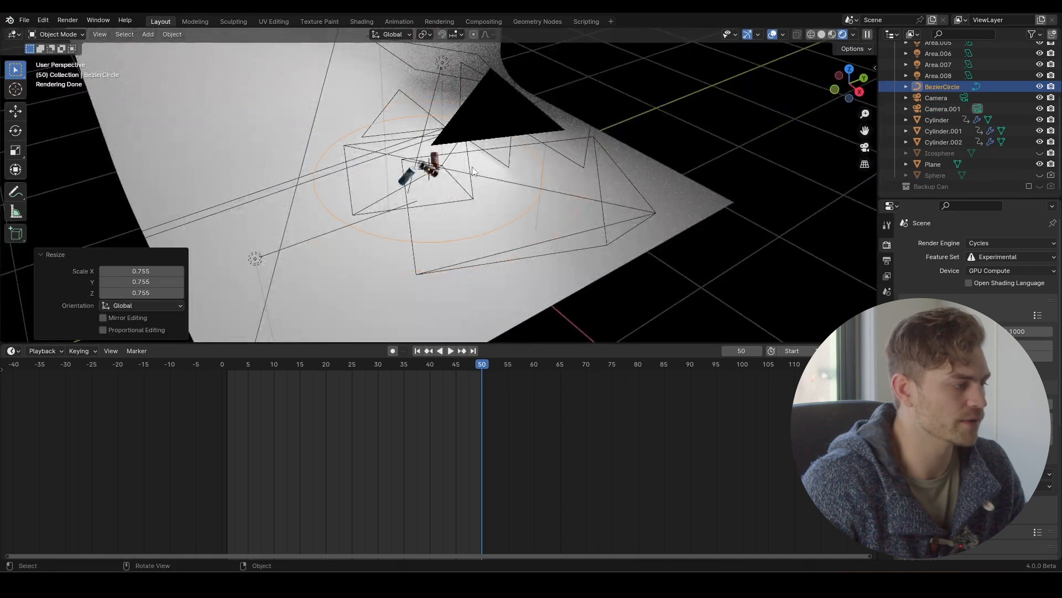
Add a Follow Path constraint to the new camera with the Bezier circle as its target
middle_drag(529, 200, 544, 202)
key(KP_0)
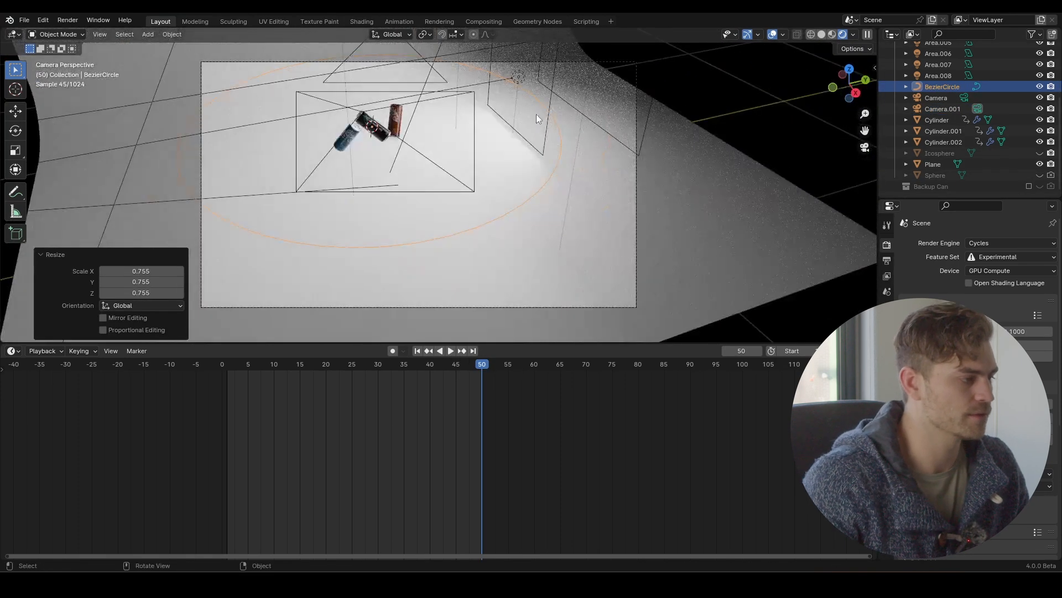
click(545, 61)
click(887, 378)
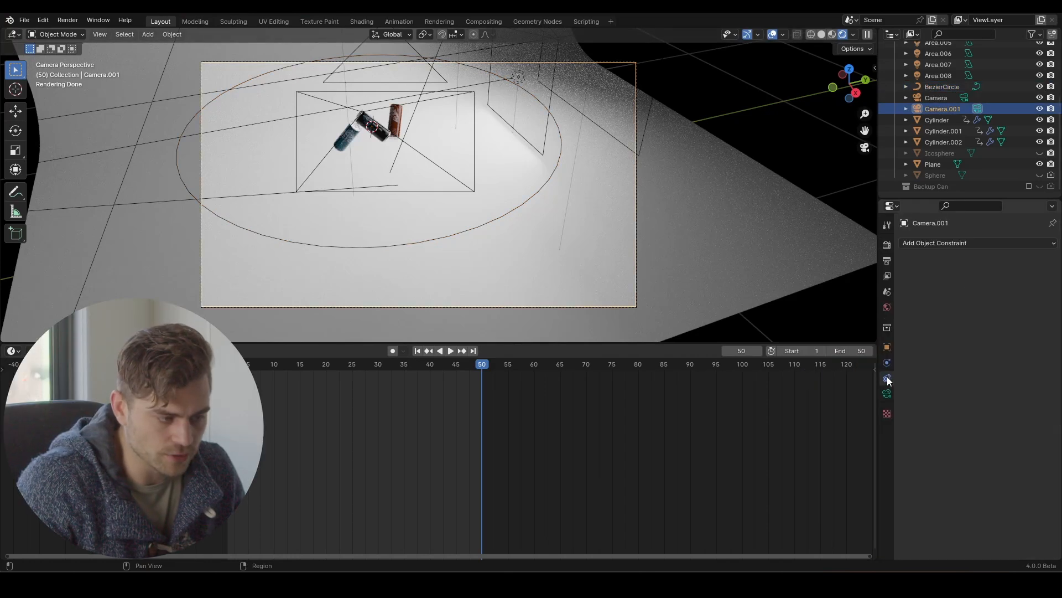
click(988, 243)
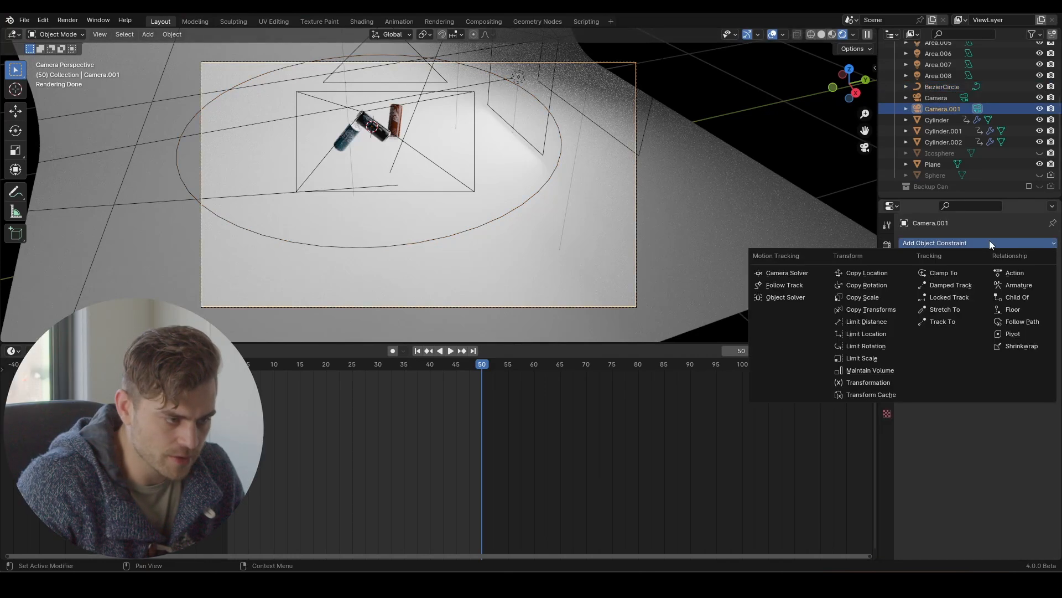
click(1019, 320)
click(1036, 277)
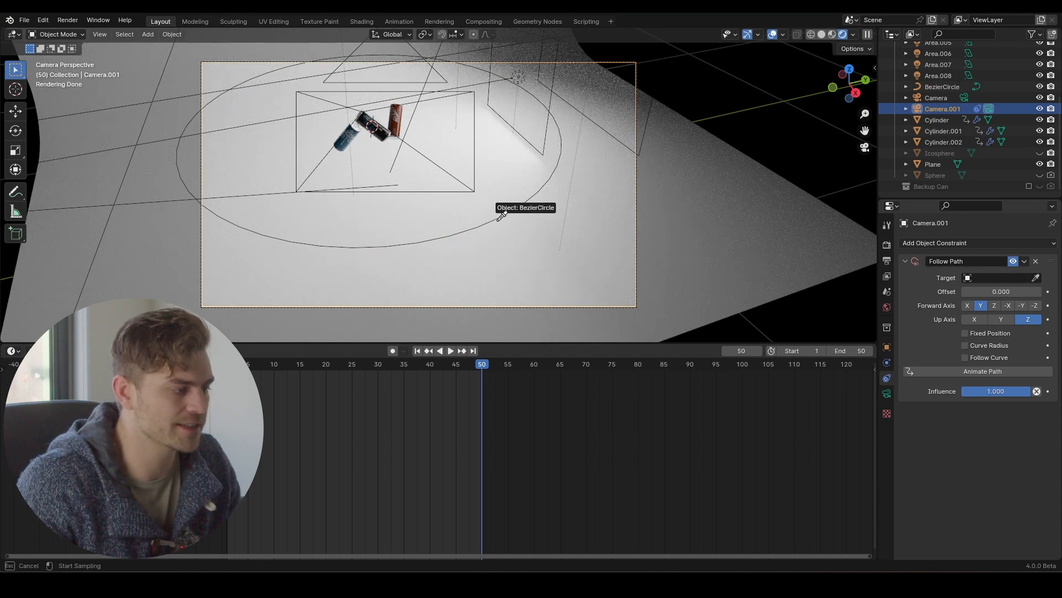
click(500, 217)
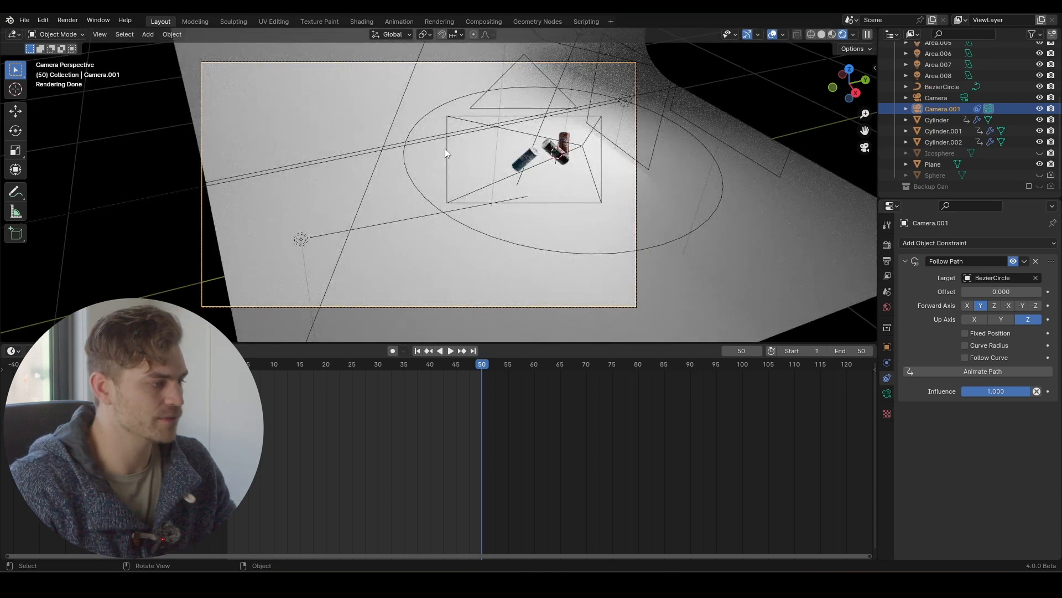
Set the new camera's X, Y and Z location to 0 m
key(n)
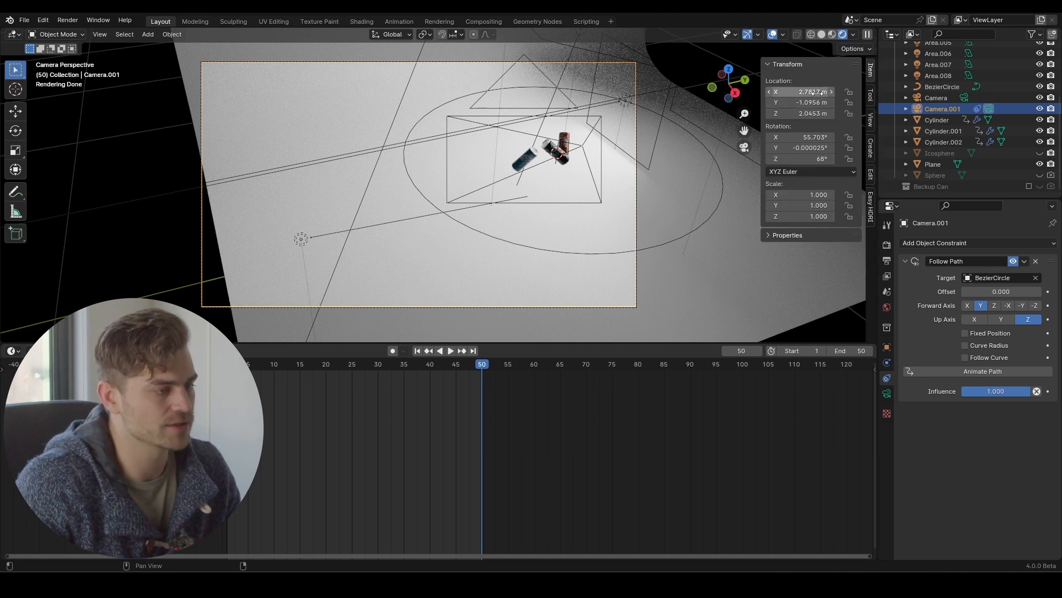
drag(813, 91, 814, 113)
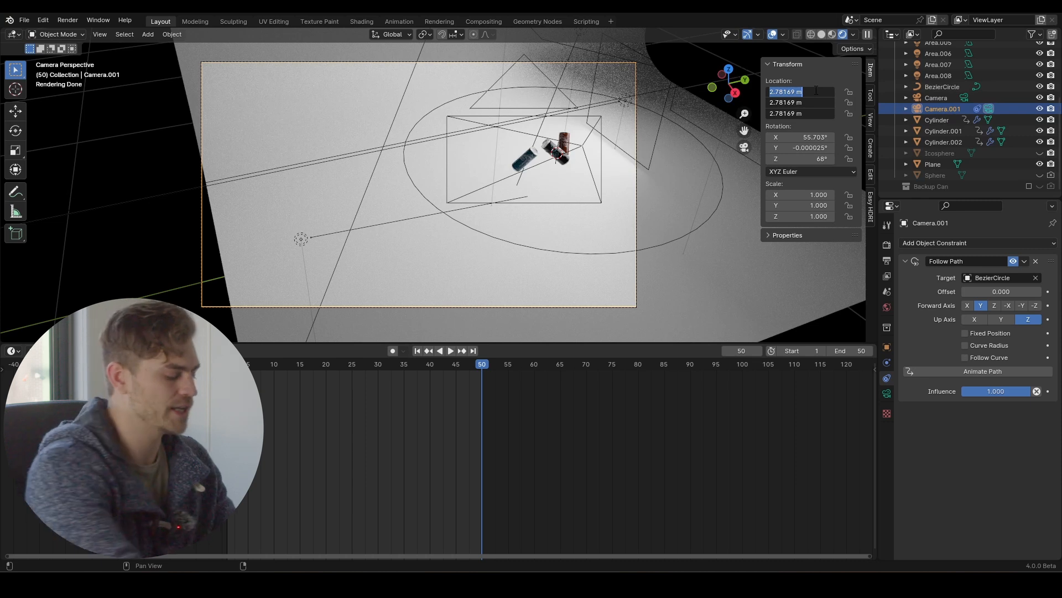
text(0)
key(Return)
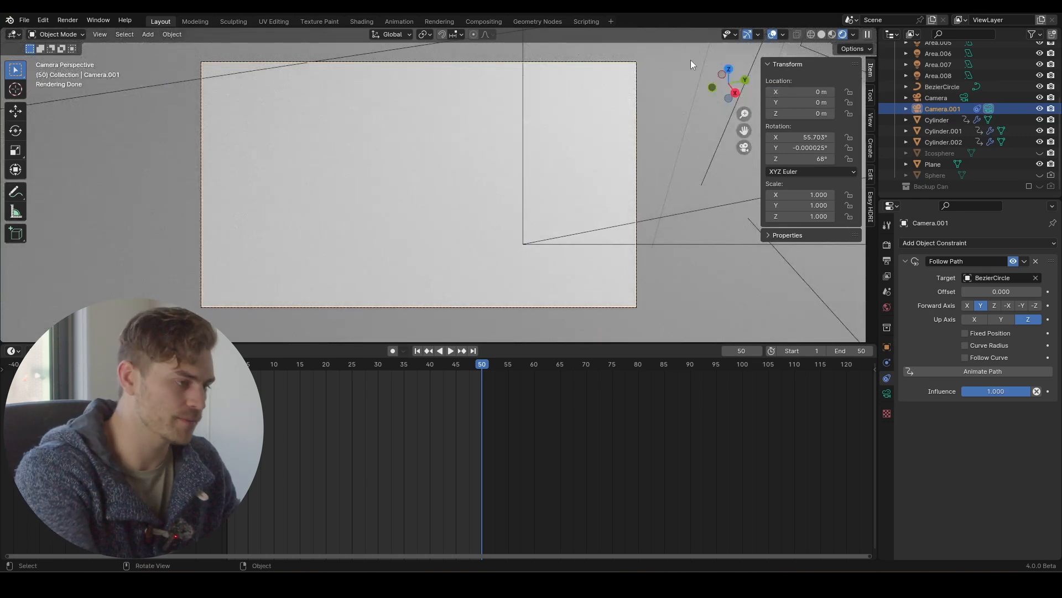
Scale the new camera down to about 0.234 on the circle path
scroll(514, 188, down, 3)
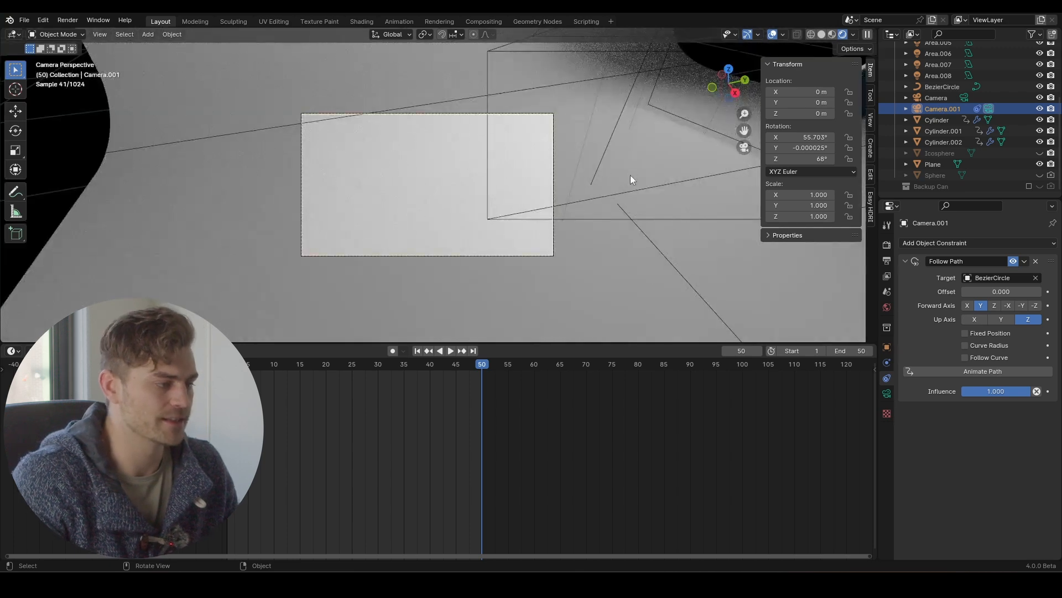
scroll(631, 178, down, 3)
middle_drag(552, 159, 502, 269)
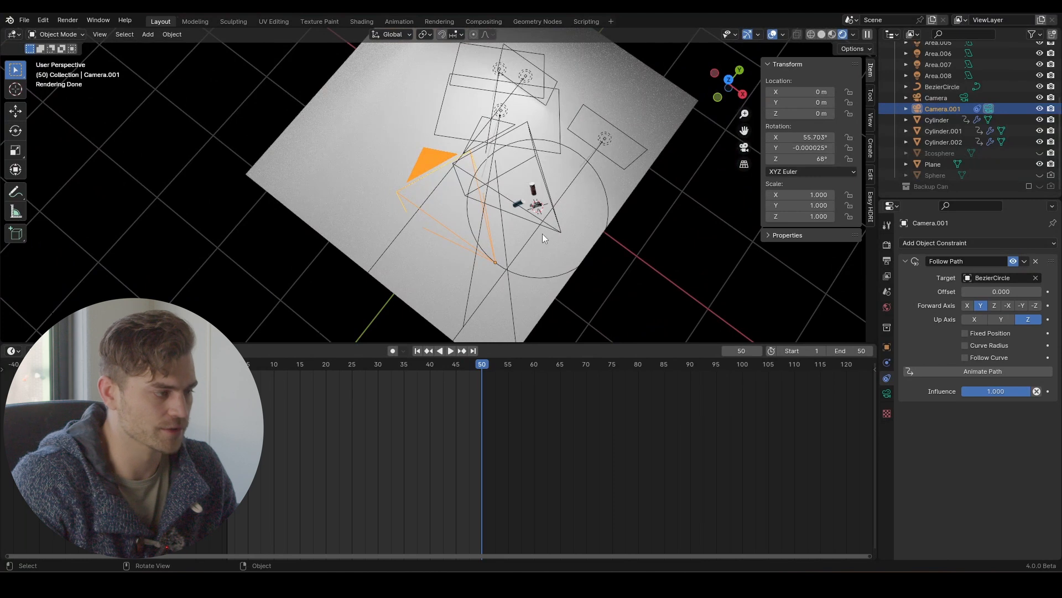
key(s)
click(501, 253)
scroll(529, 258, up, 3)
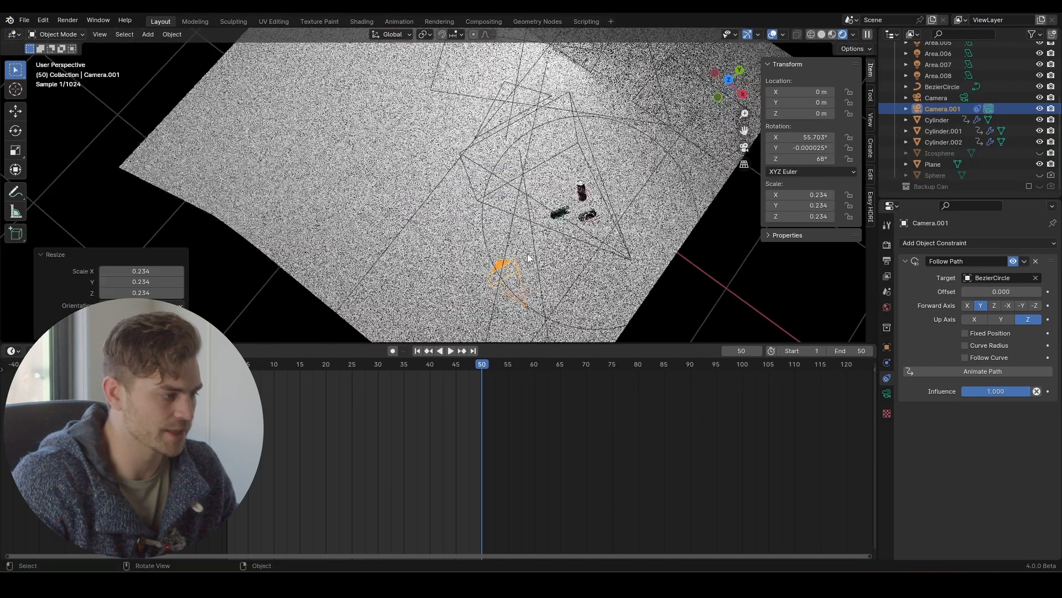
shift+middle_drag(528, 258, 476, 190)
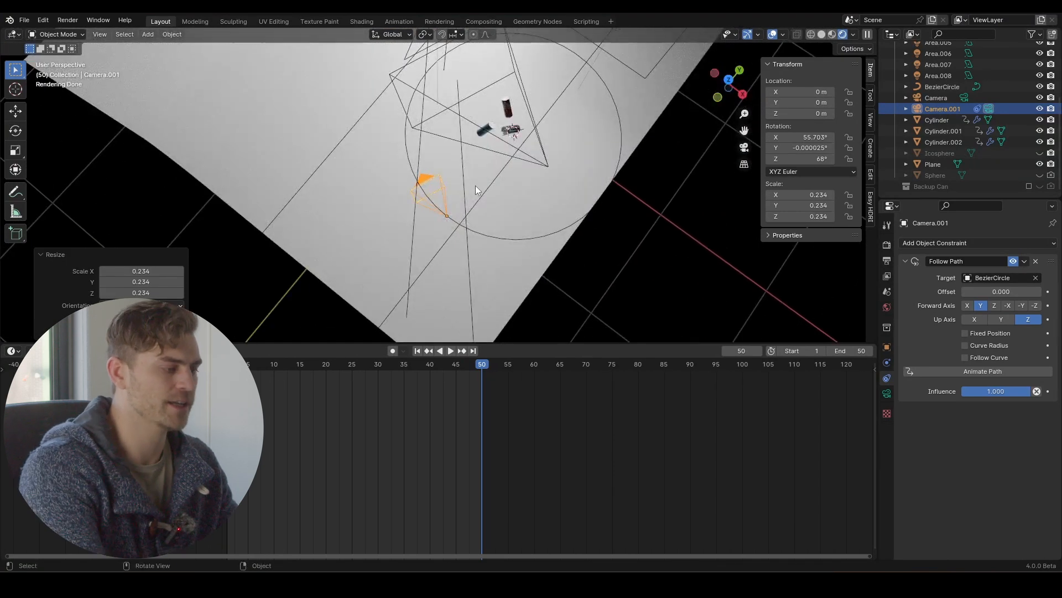
key(KP_0)
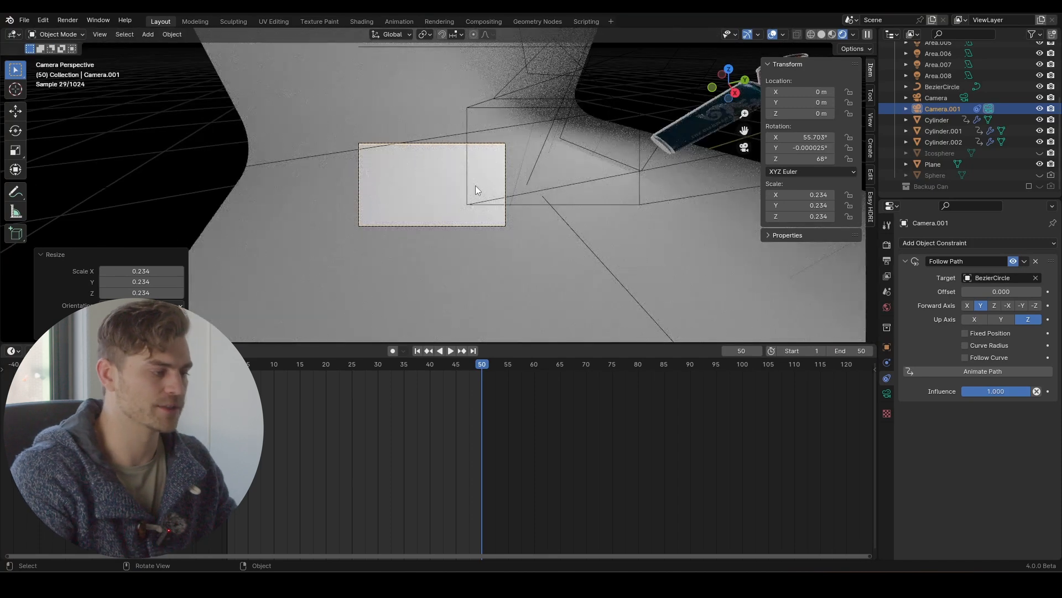
key(s)
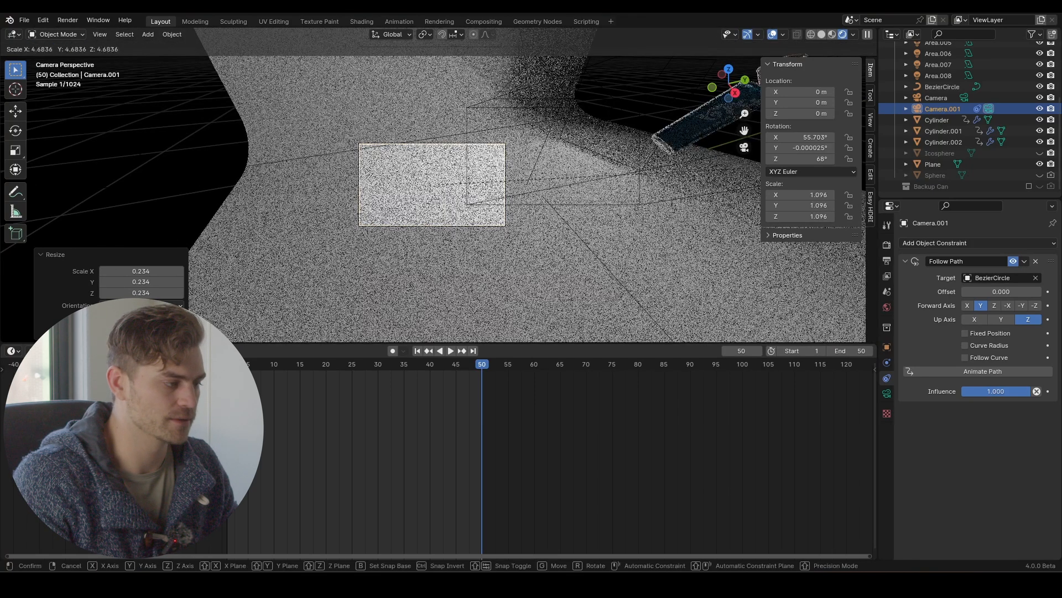
right_click(574, 179)
key(KP_0)
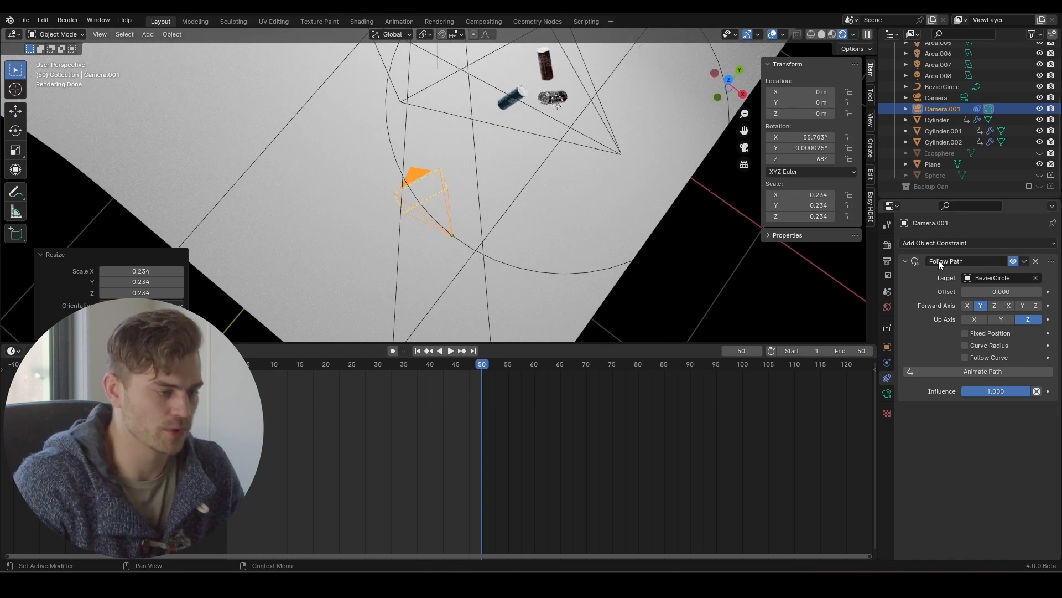
Add a Track To constraint to Camera.001 targeting the black can (Cylinder) and check the framing through the camera
click(966, 244)
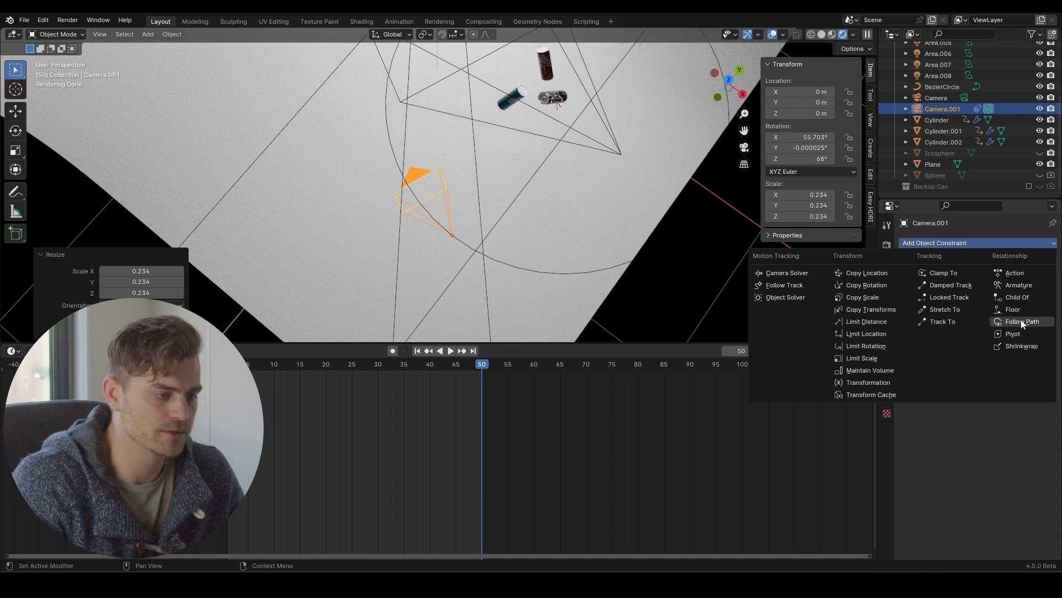
click(947, 321)
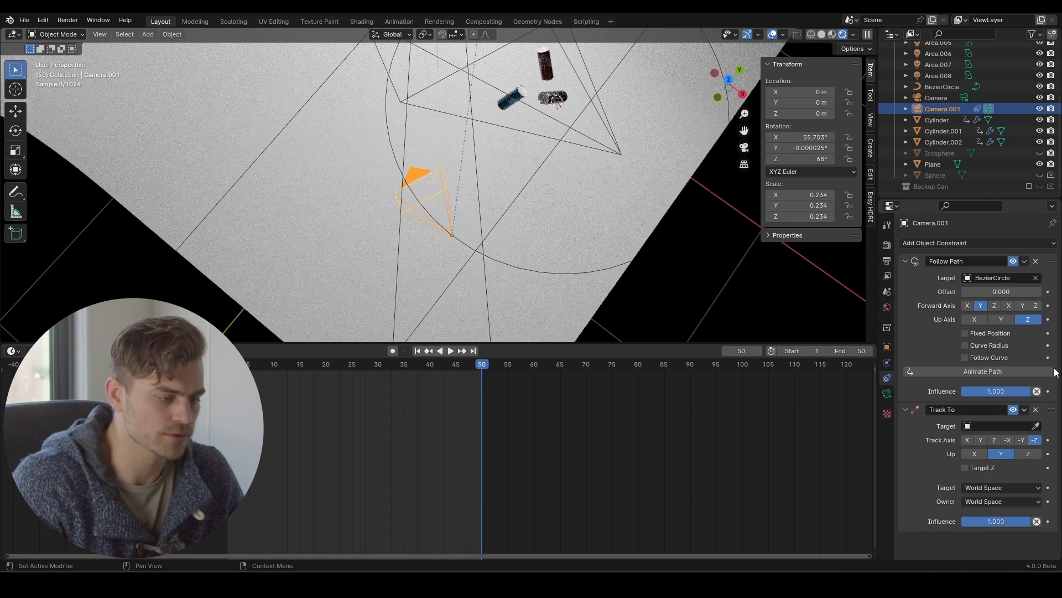
click(1038, 426)
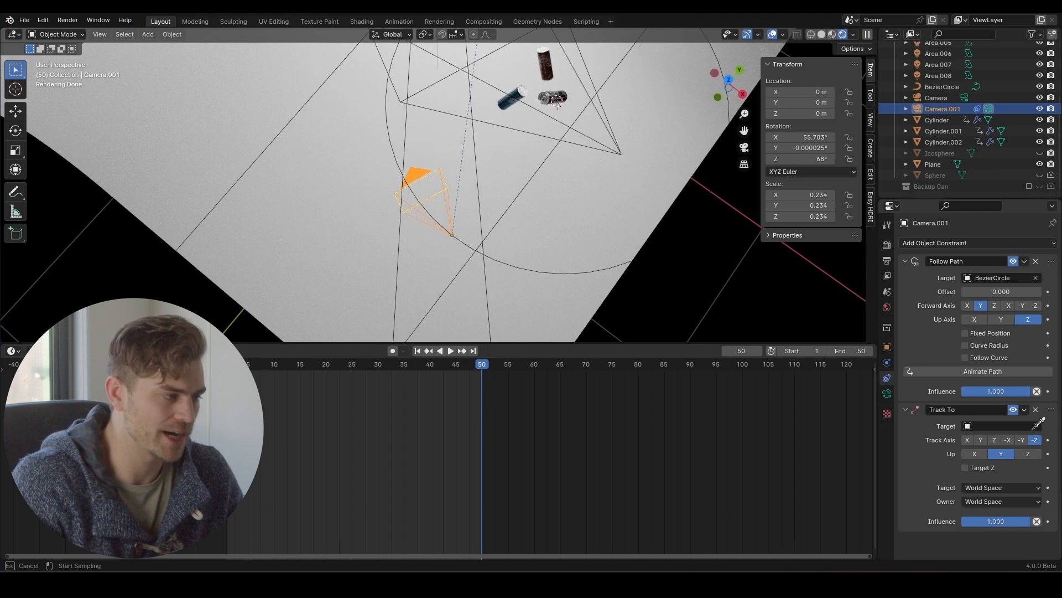
click(558, 98)
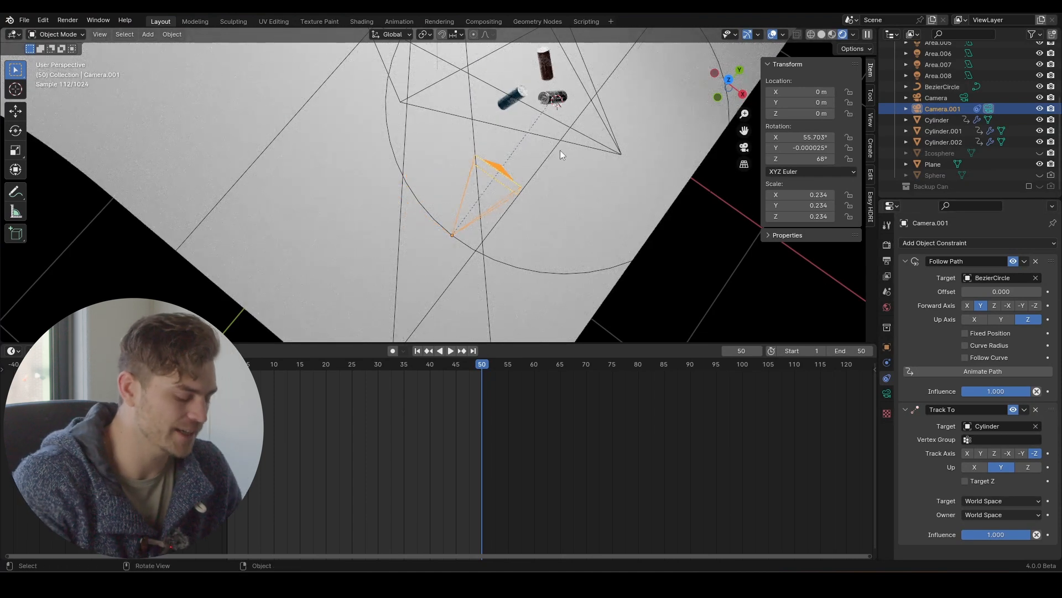
key(KP_0)
scroll(416, 218, up, 4)
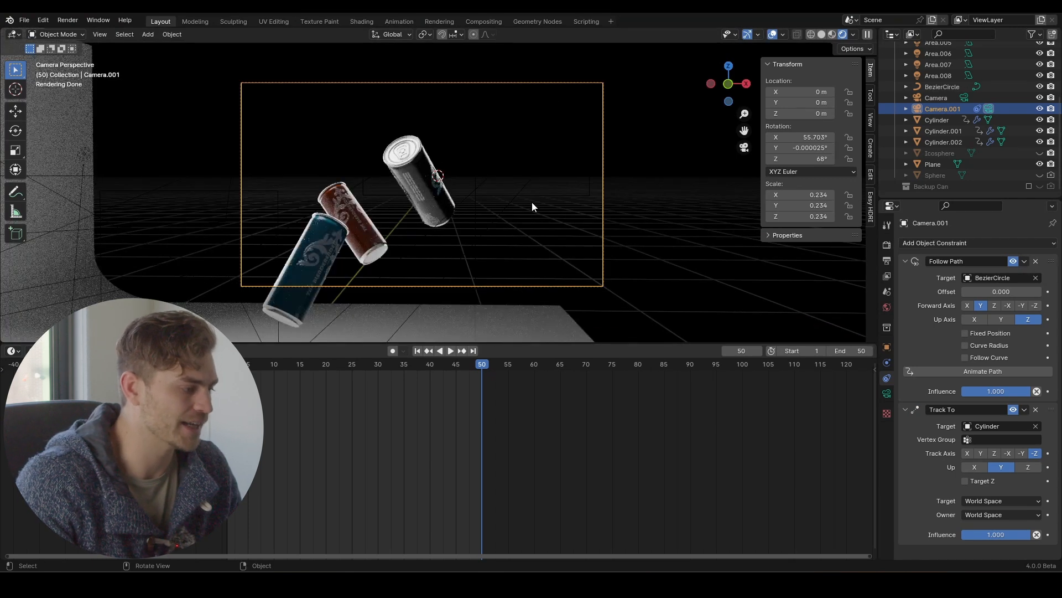
scroll(532, 202, down, 3)
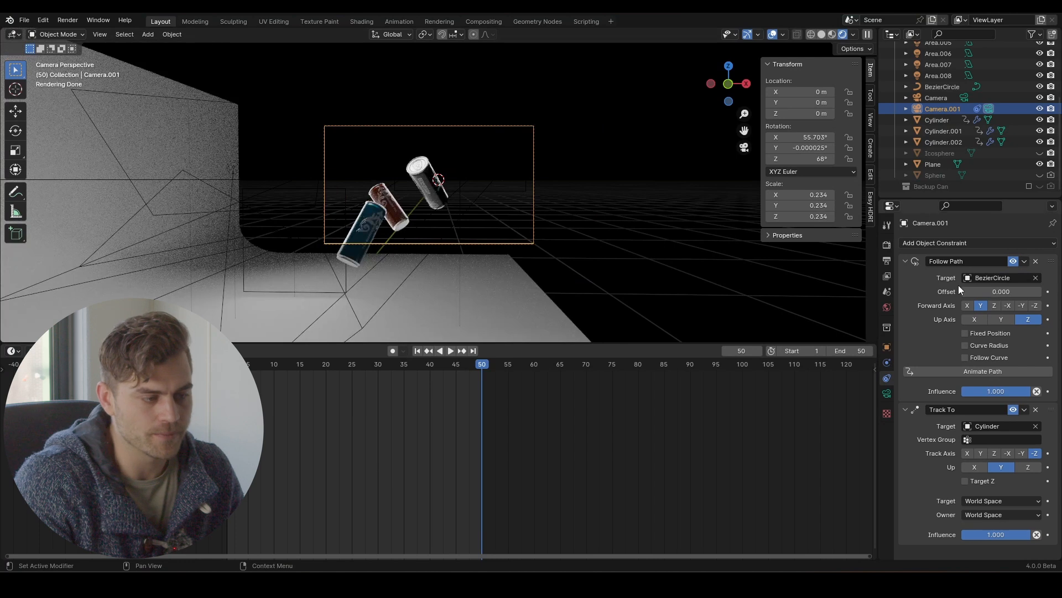
Collapse the Track To constraint and set the Follow Path offset to about 22.7, checking the cans through the camera
click(906, 410)
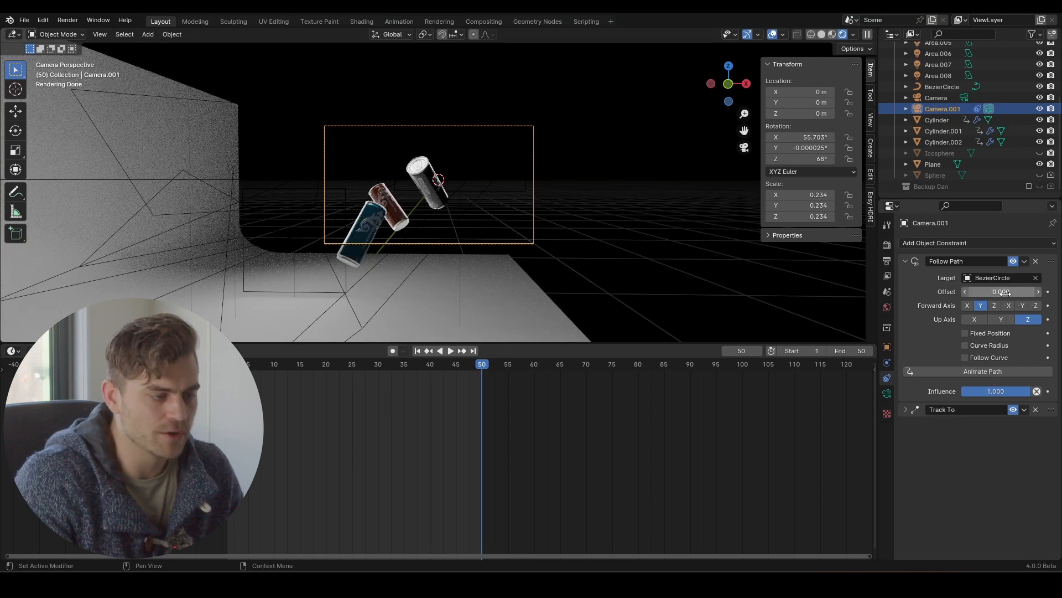
drag(994, 292, 1061, 292)
middle_drag(559, 232, 548, 265)
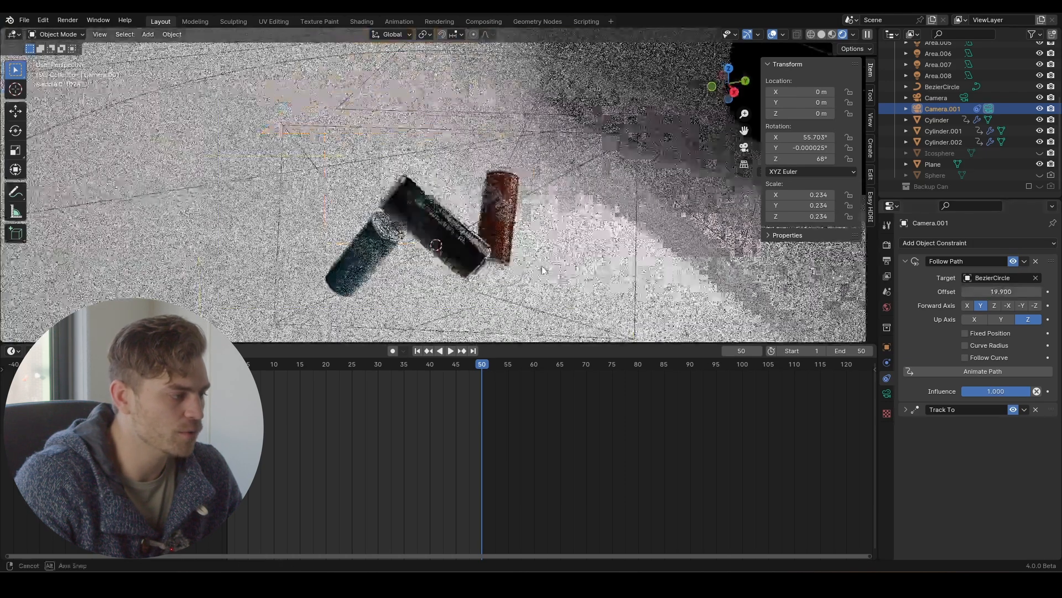
scroll(548, 265, down, 5)
scroll(547, 266, down, 2)
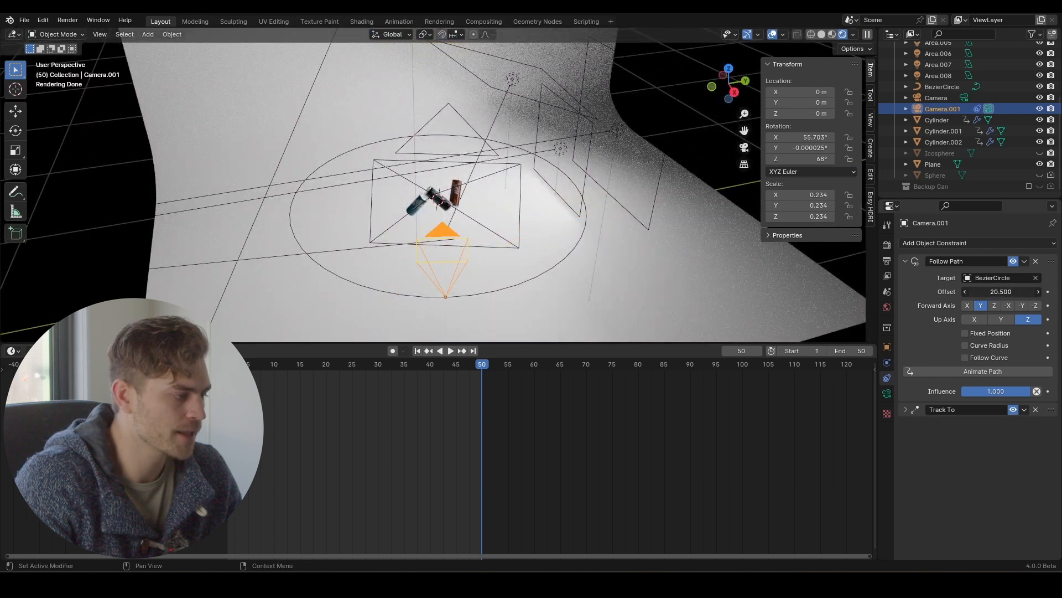
drag(1002, 292, 1023, 292)
key(KP_0)
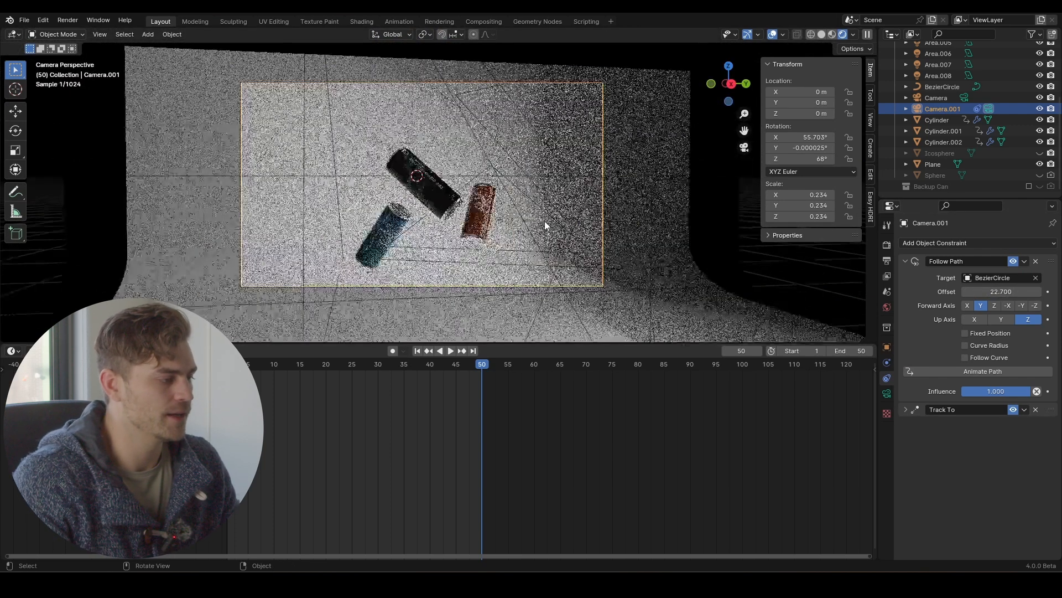
scroll(545, 220, up, 3)
Tilt the Bezier circle path by about 19.3° around X, -34.2° around Y and -9.1° around Z
click(637, 227)
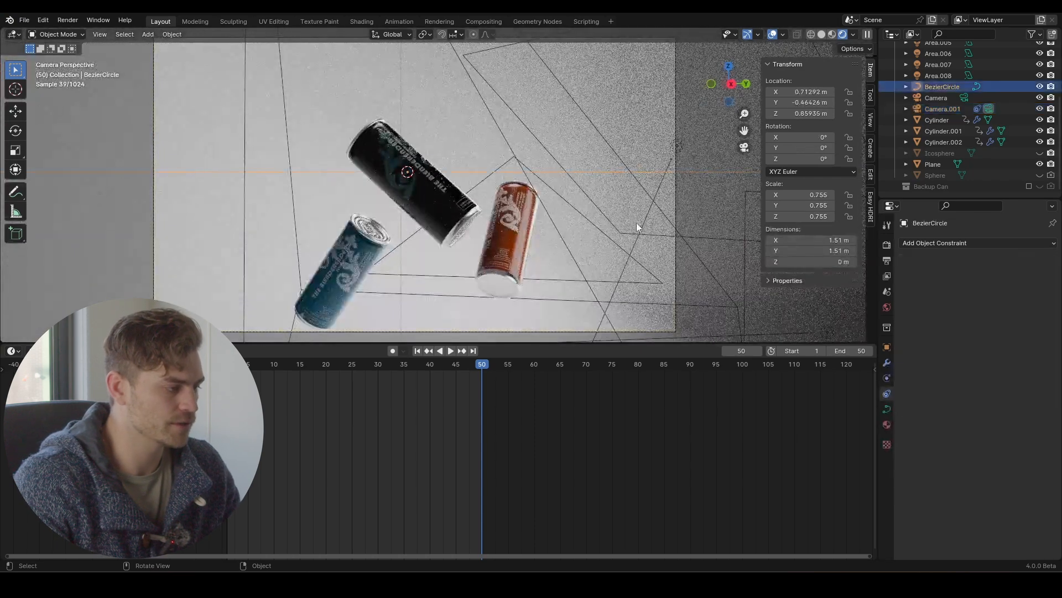
key(r)
key(x)
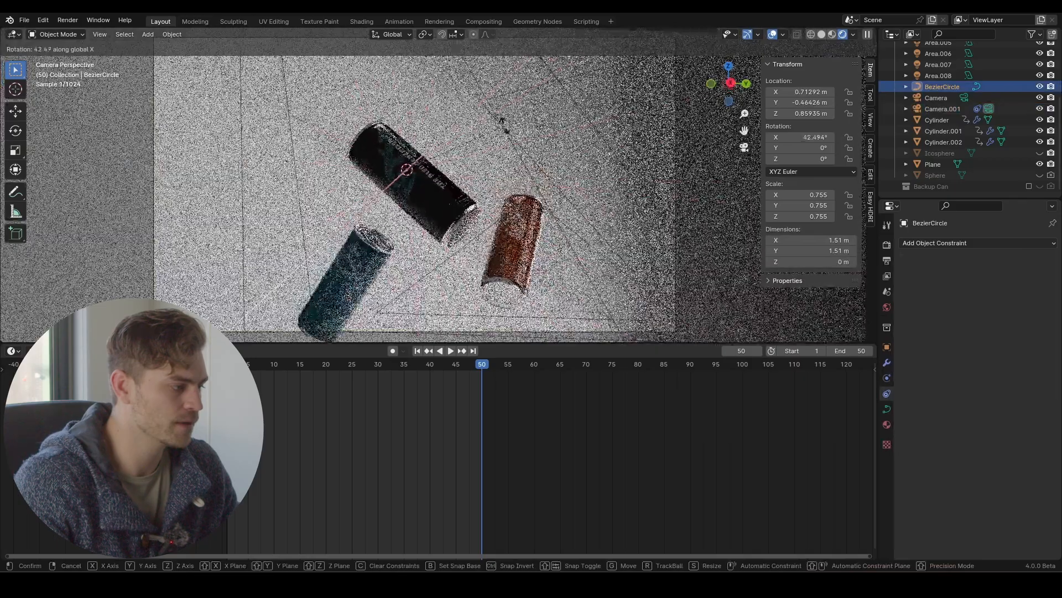
click(533, 163)
key(r)
key(y)
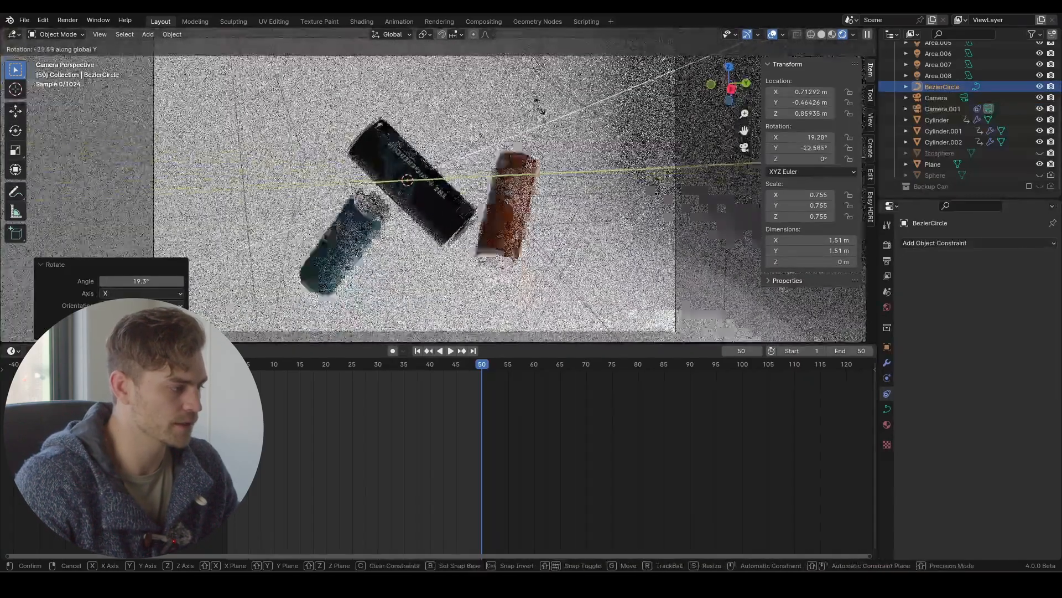
click(632, 201)
key(r)
key(z)
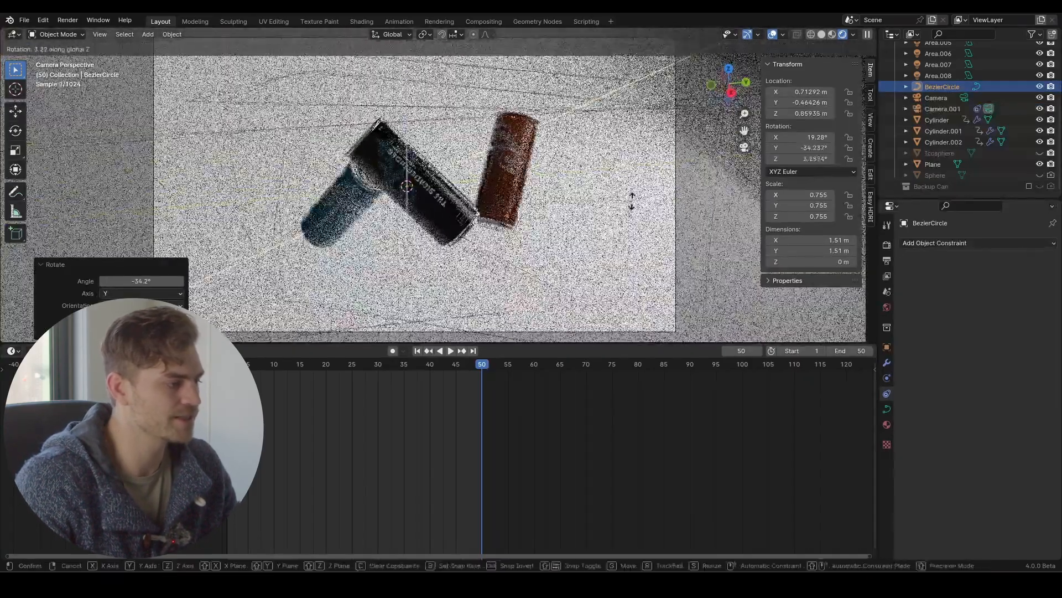
click(608, 244)
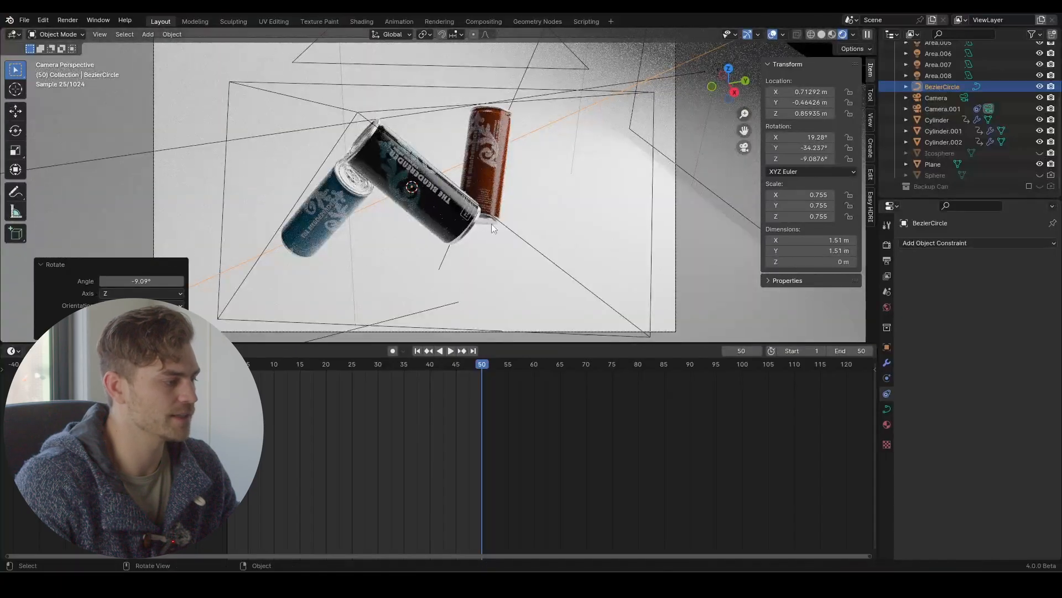
Scale the Bezier circle by about 0.656 and keyframe its location, rotation and scale at frame 50
scroll(491, 224, down, 3)
scroll(516, 202, up, 2)
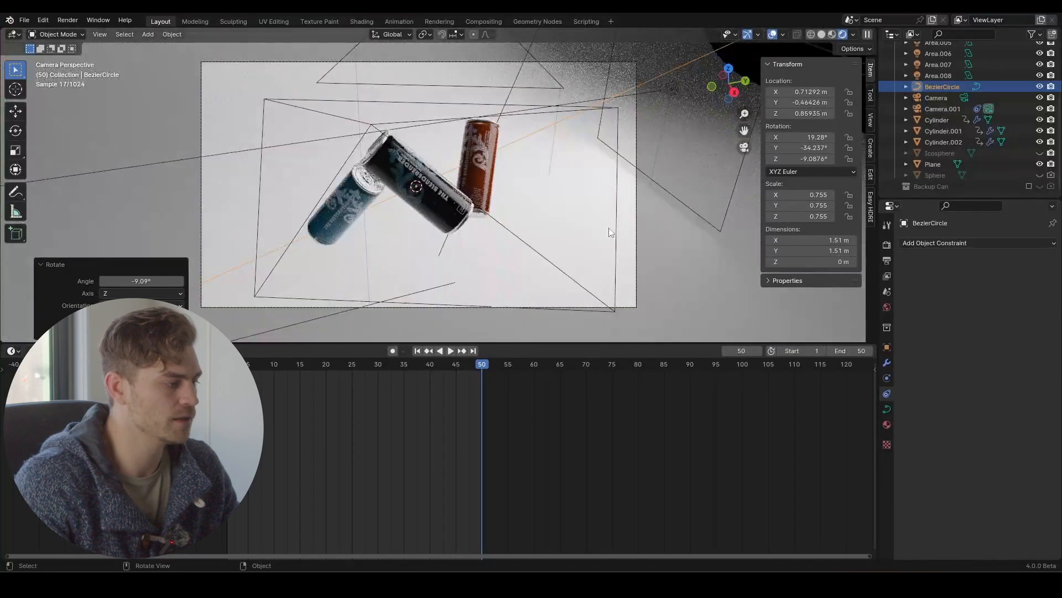
key(s)
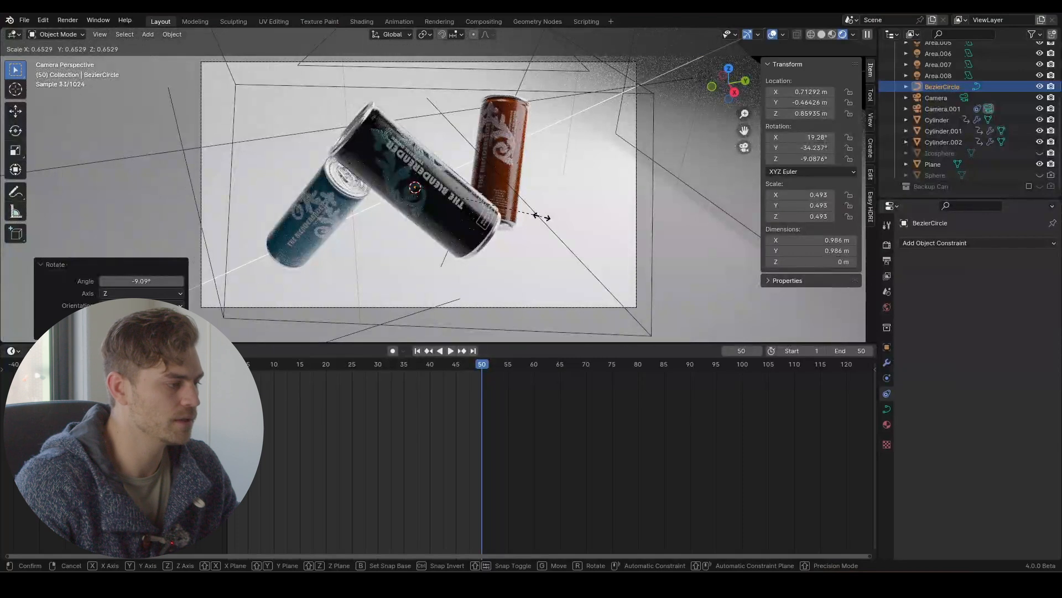
click(543, 216)
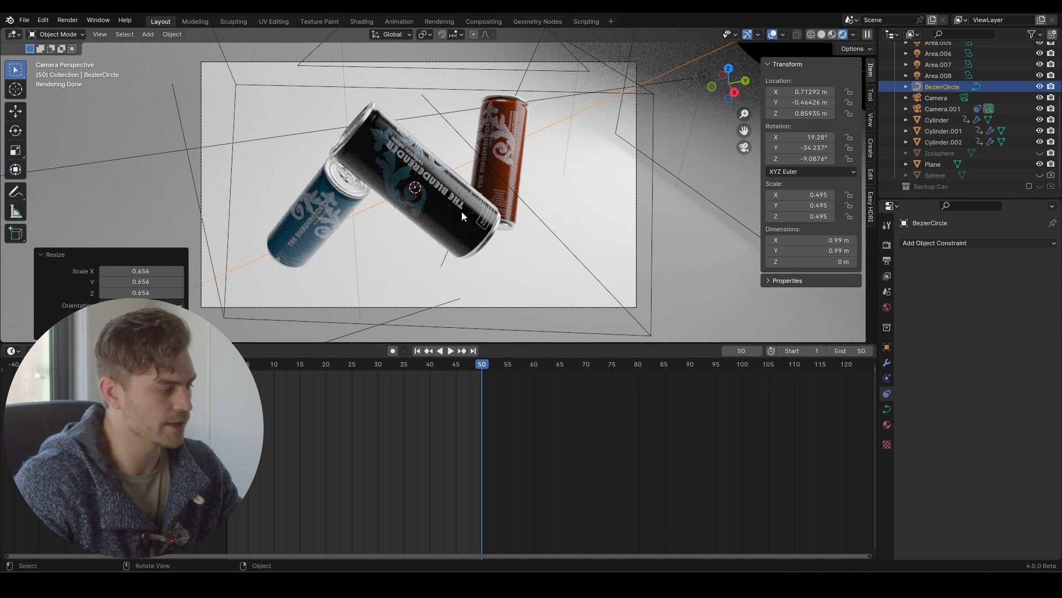
key(i)
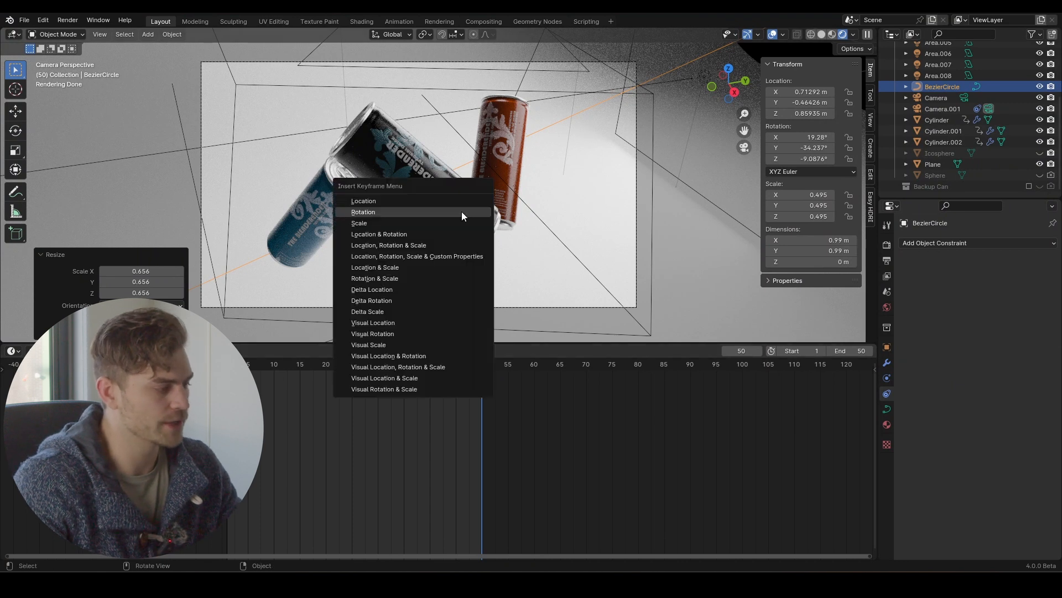
click(445, 247)
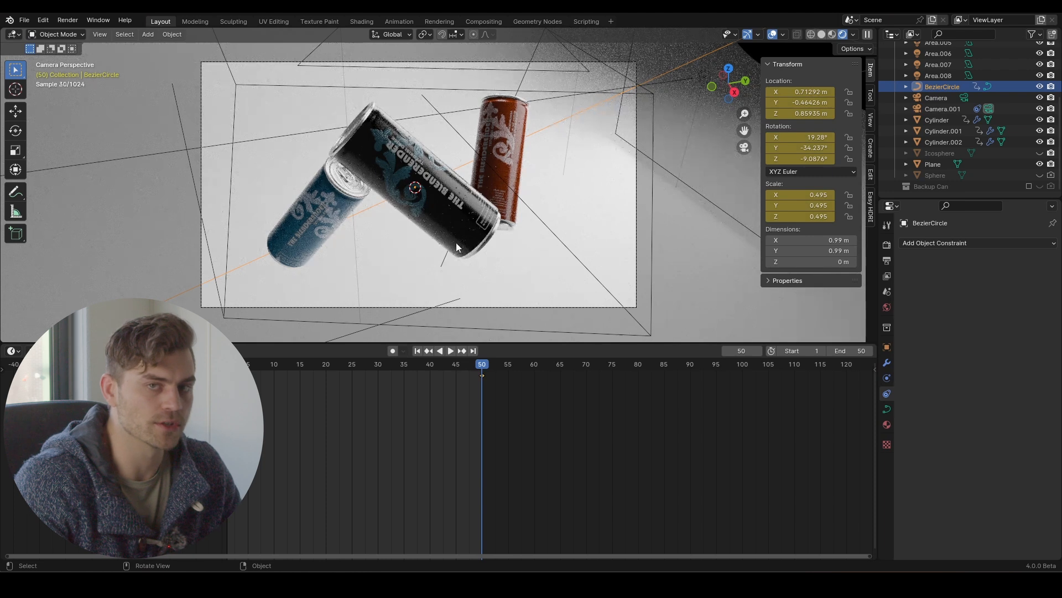
Set Camera.001's Follow Path offset to 32.8, keyframe it, and move that keyframe to the start of the timeline
click(219, 65)
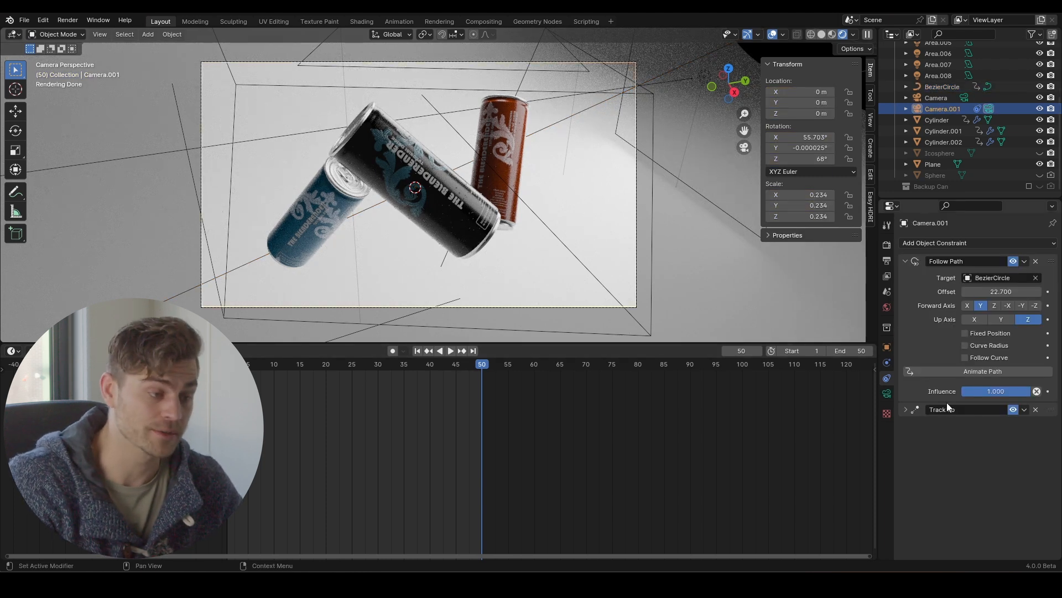
drag(1017, 292, 1057, 292)
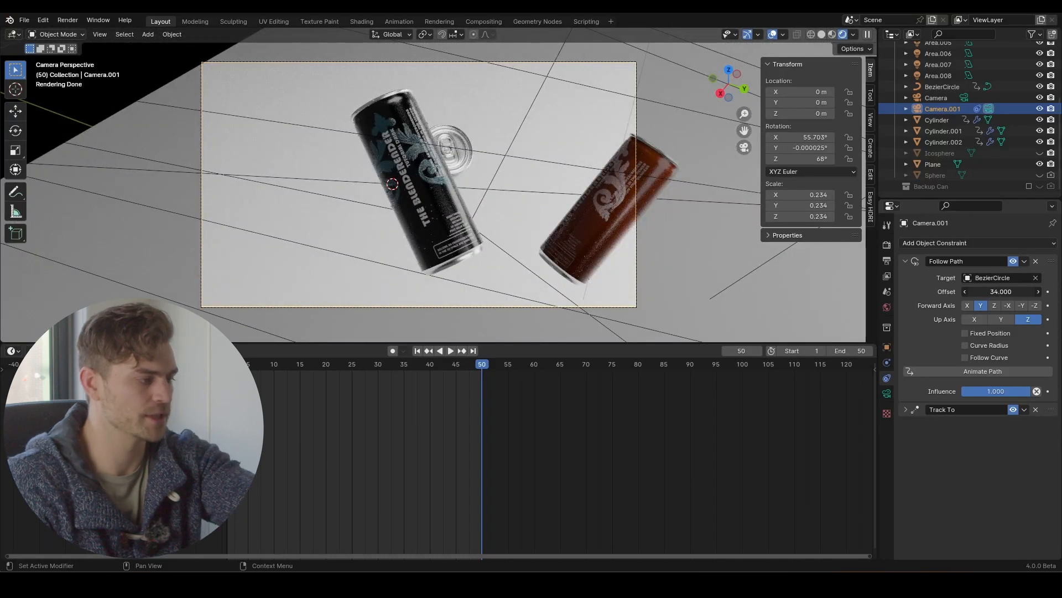
mouse_move(1057, 292)
mouse_down()
mouse_move(981, 292)
mouse_move(1051, 292)
mouse_up()
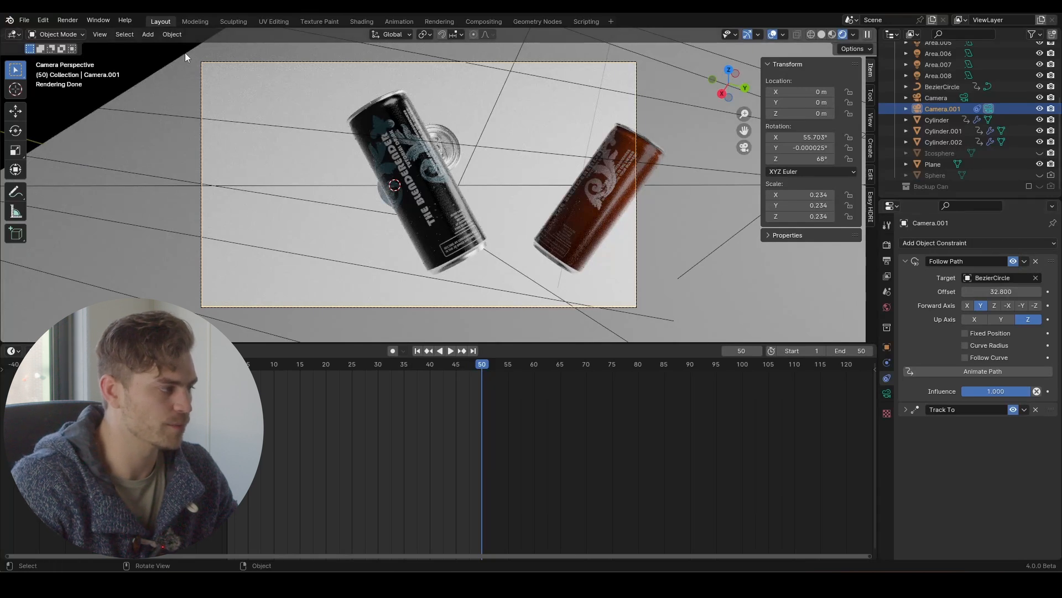
key(i)
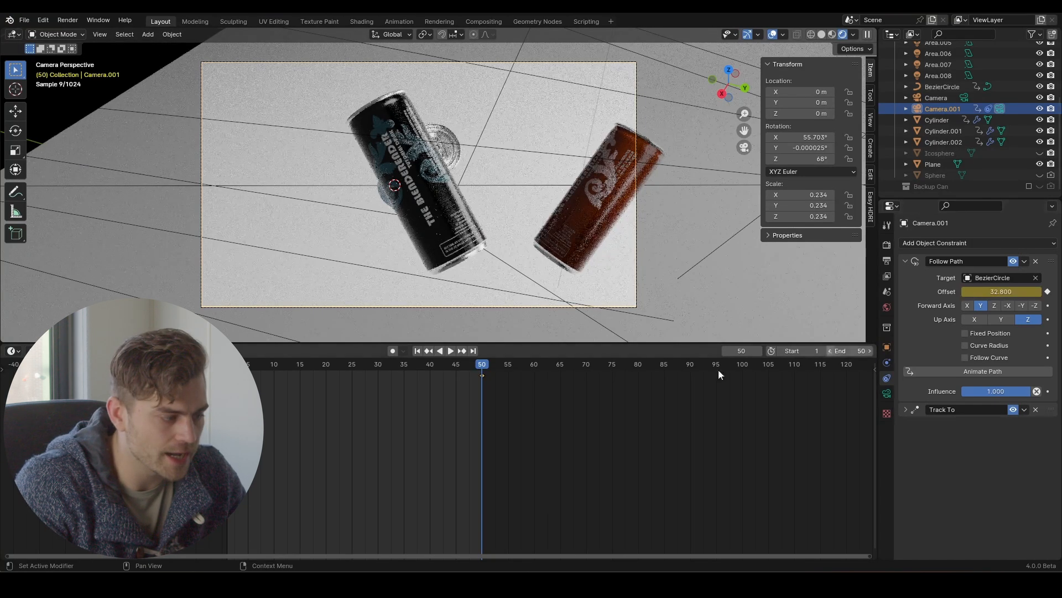
key(g)
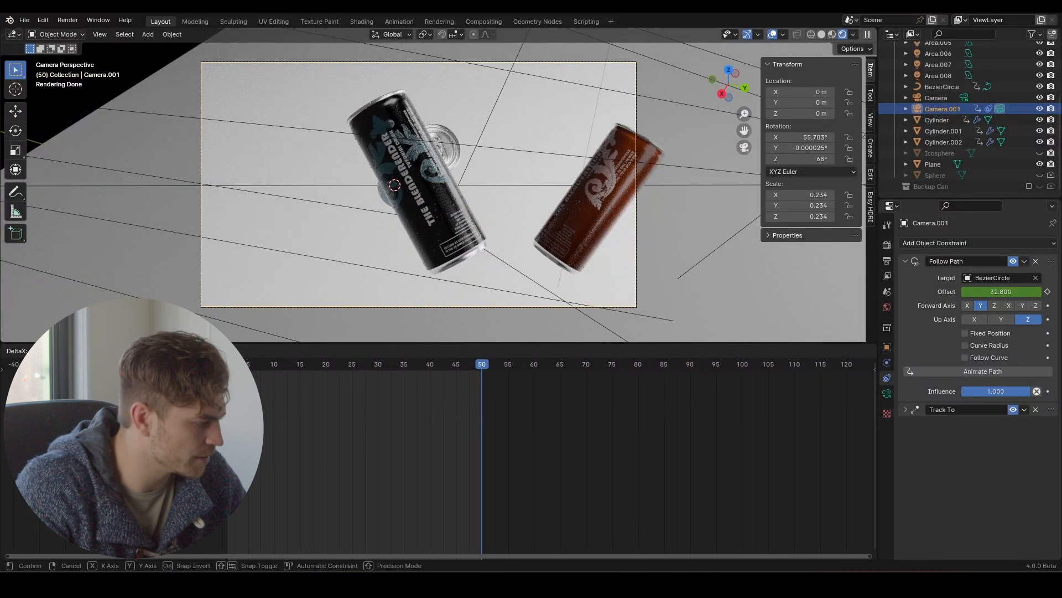
key(Return)
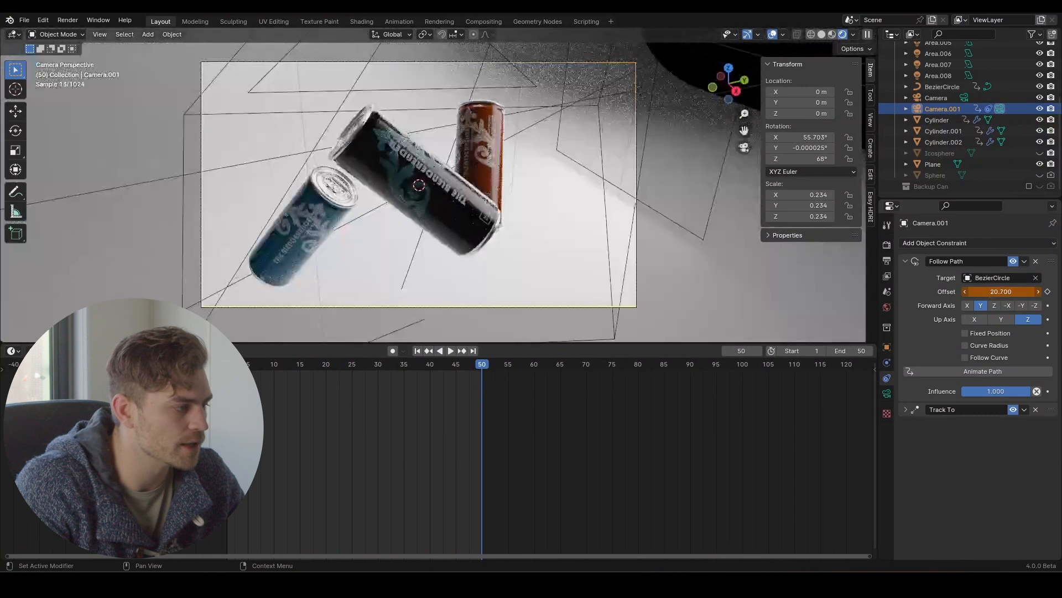
Keyframe Camera.001's path offset at about 21.6 on frame 50, and keyframe its interpolated offset on frame 35
drag(982, 292, 991, 293)
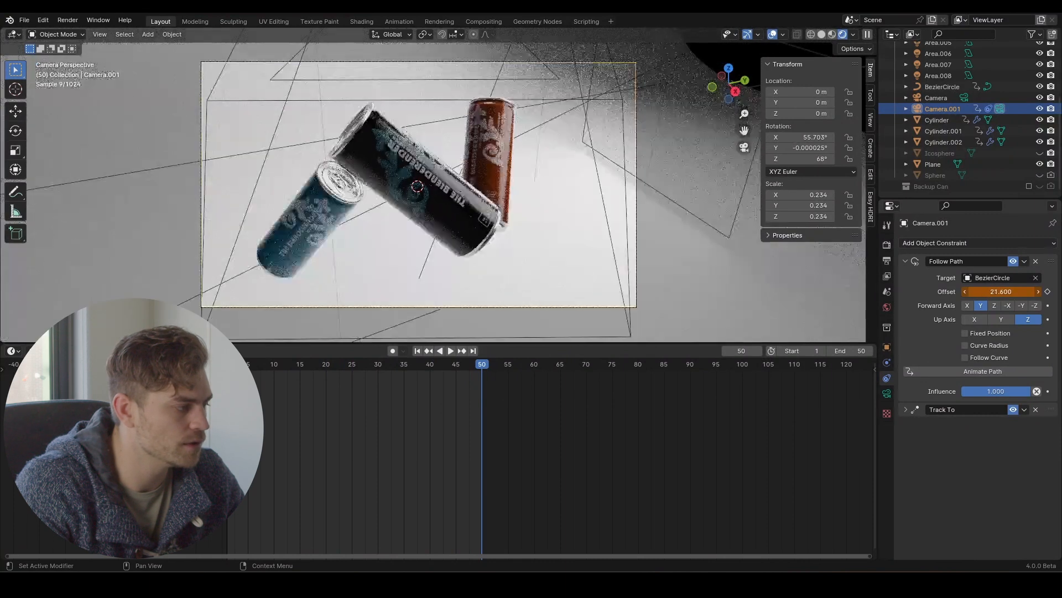
mouse_move(387, 367)
mouse_down()
mouse_move(367, 371)
mouse_move(403, 376)
mouse_up()
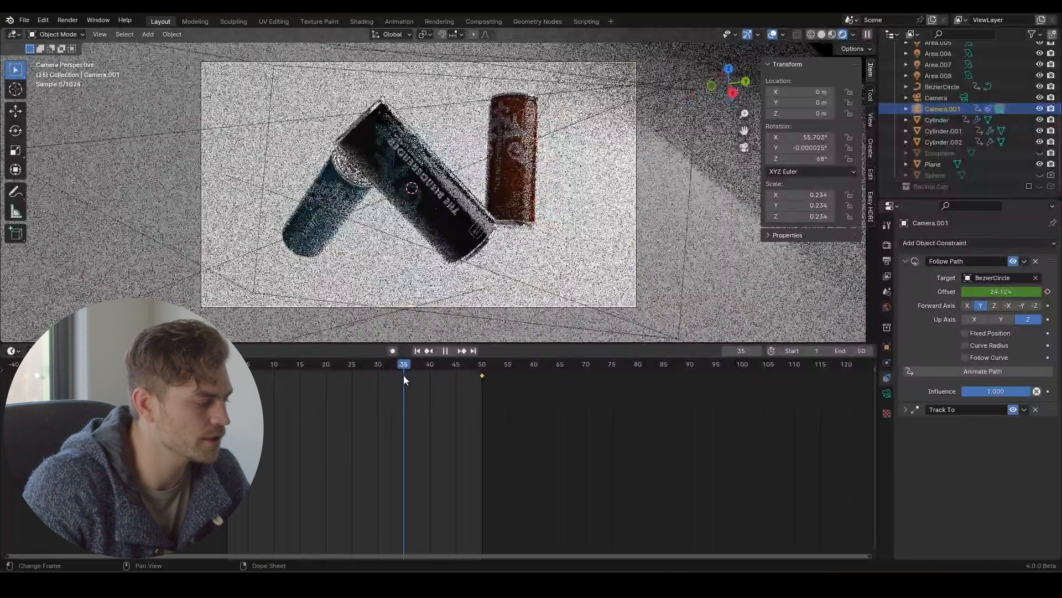
key(i)
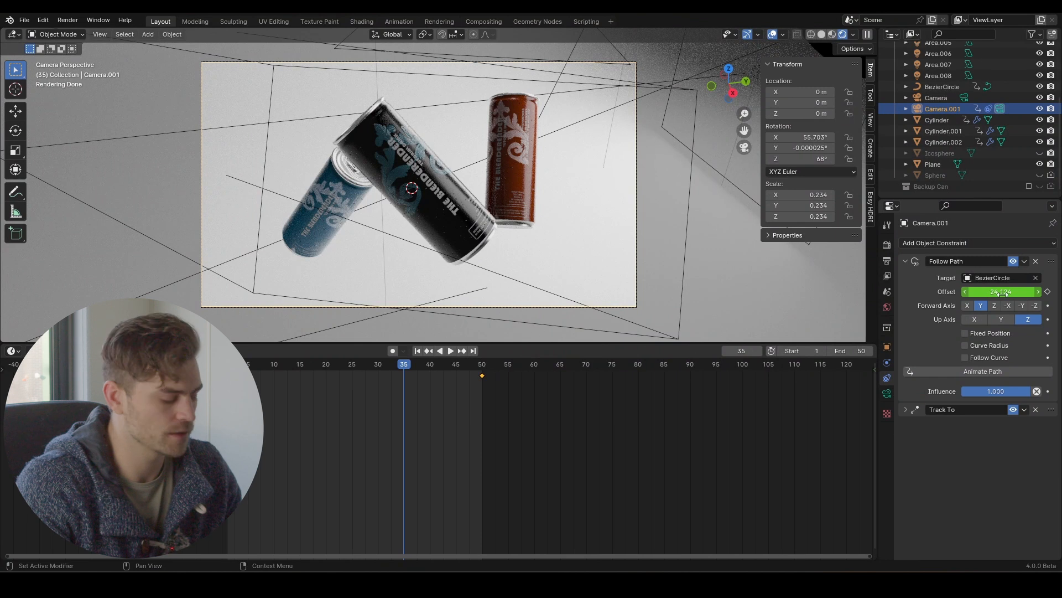
key(i)
Move the frame 35 offset keyframe to frame 14 and play the animation from the first frame
drag(447, 383, 291, 409)
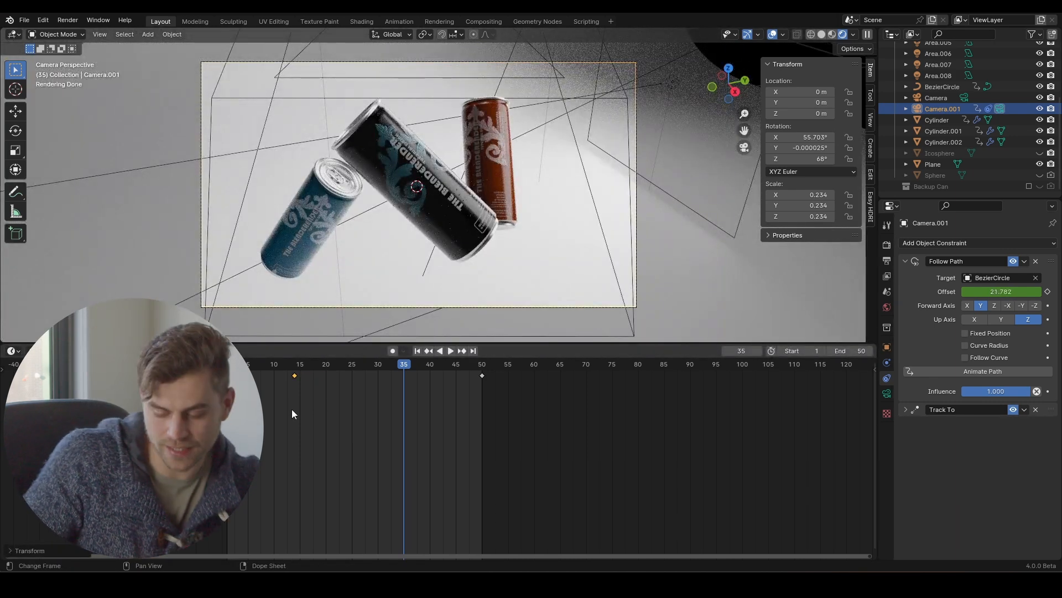
key(shift+Left)
key(space)
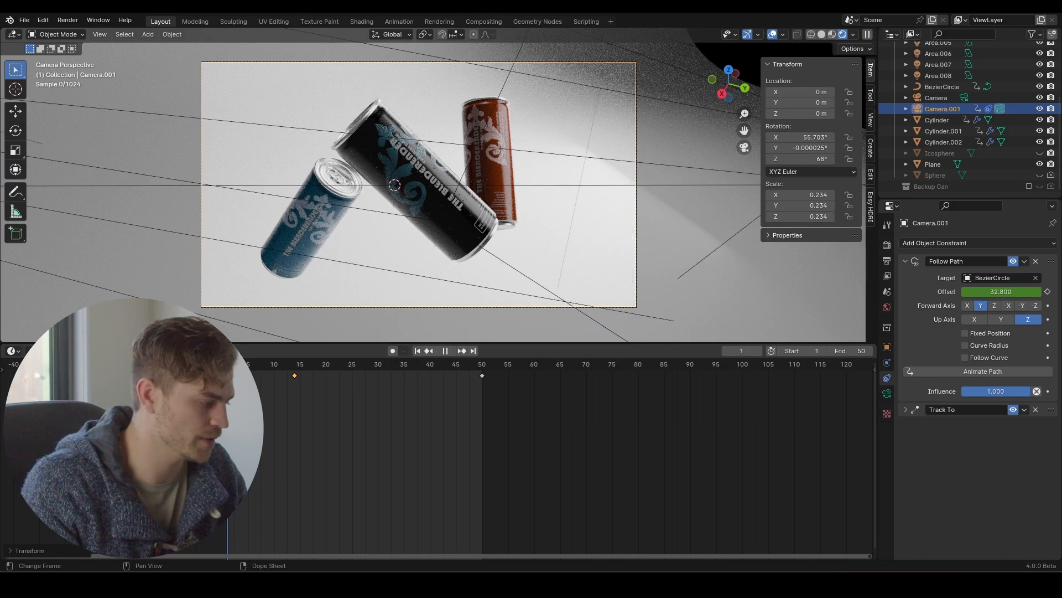
key(space)
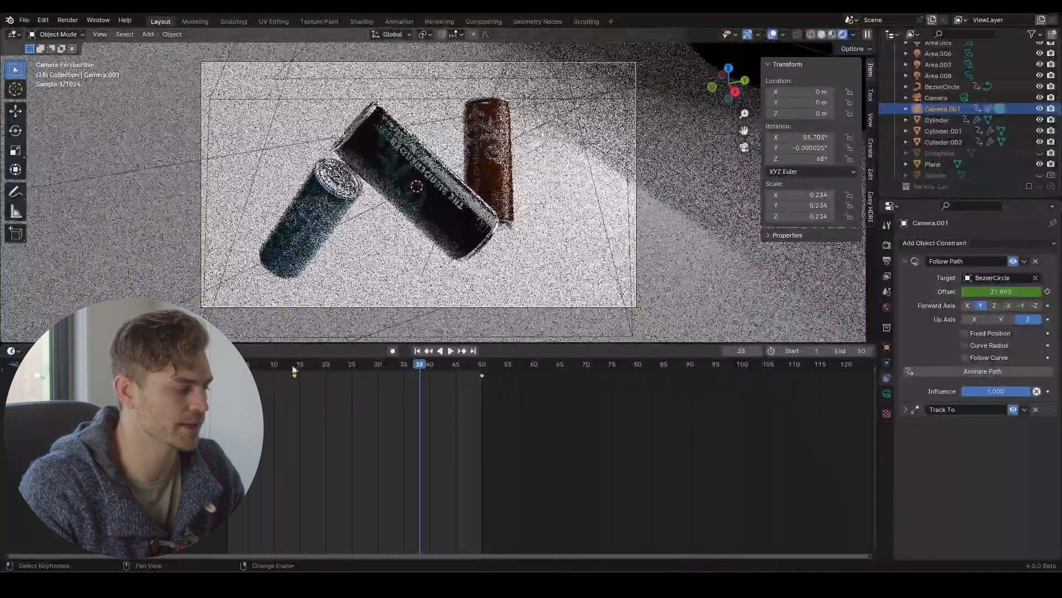
Play back the Camera.001 move and scrub through the timeline to frame 50
key(space)
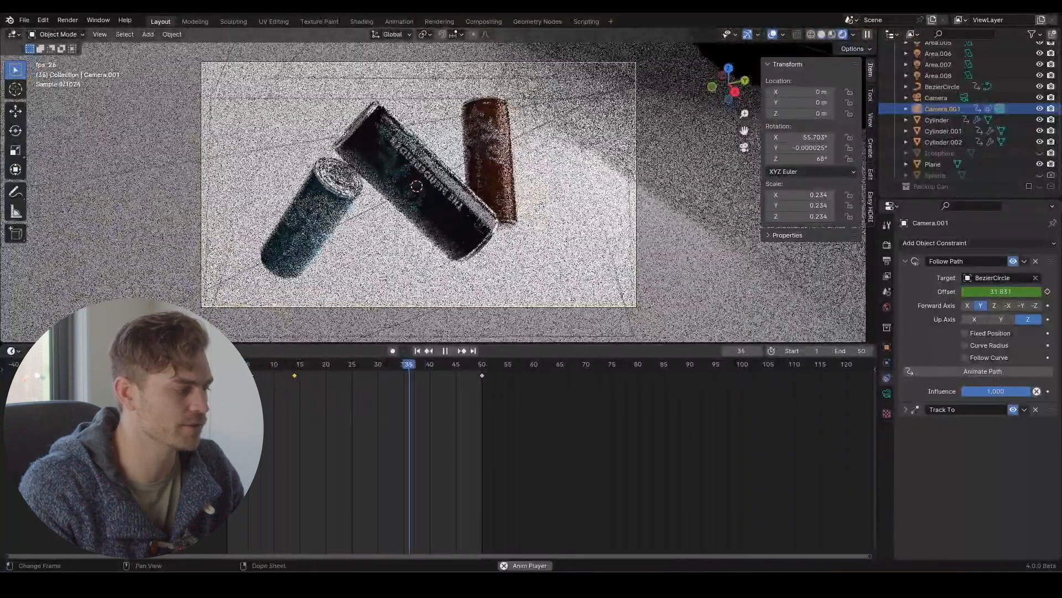
key(space)
click(389, 364)
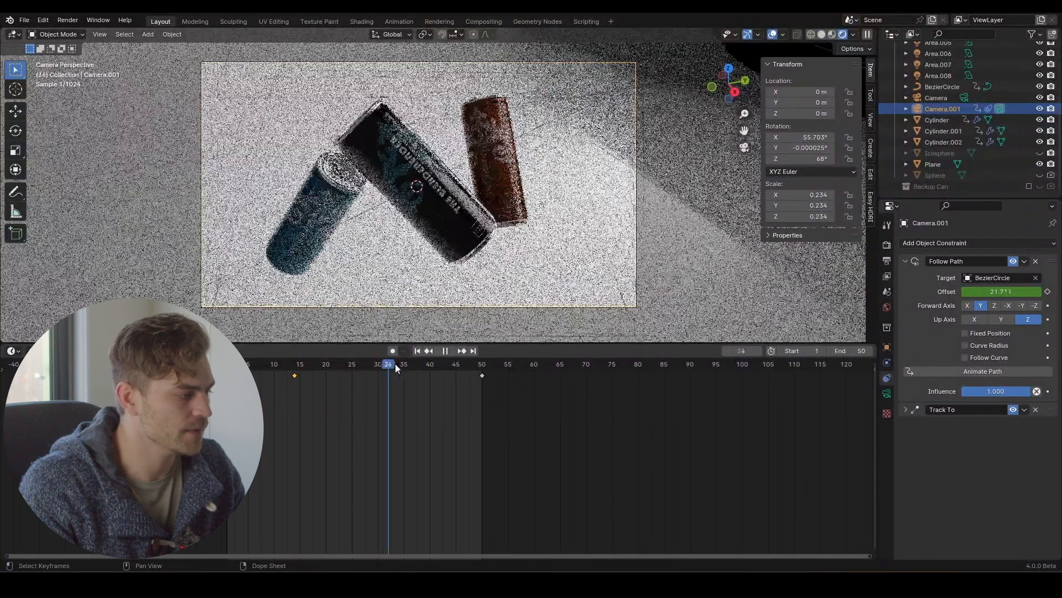
drag(395, 364, 483, 373)
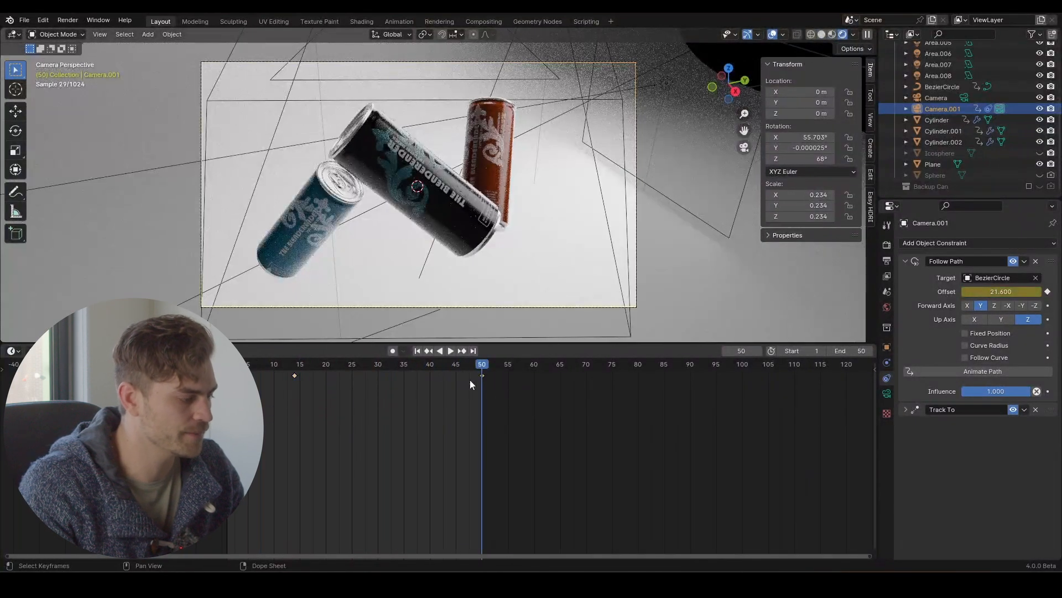
Save the file and set the animation's end frame to 75
key(ctrl+s)
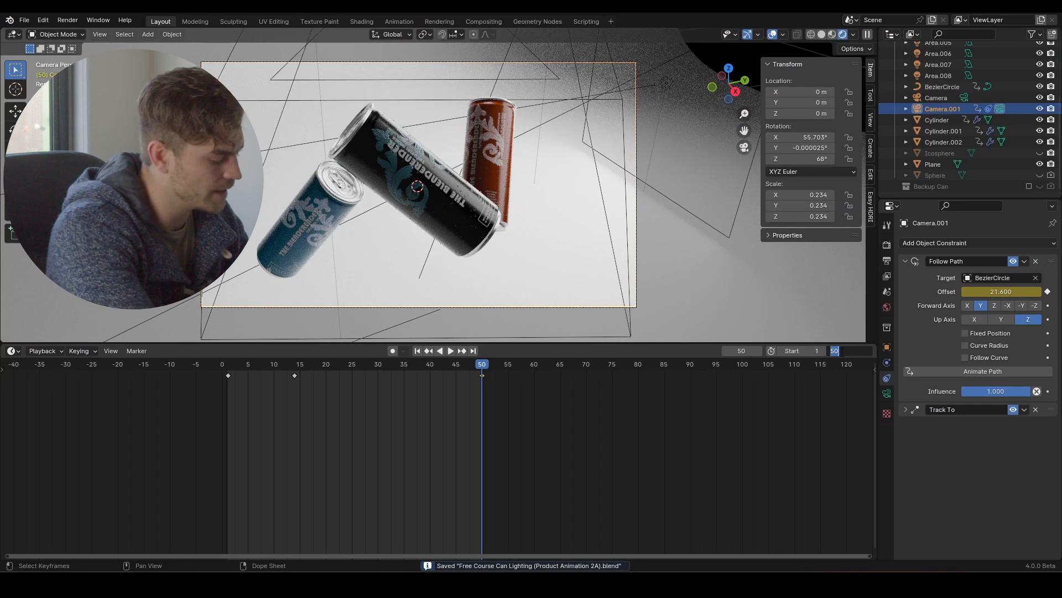
key(Return)
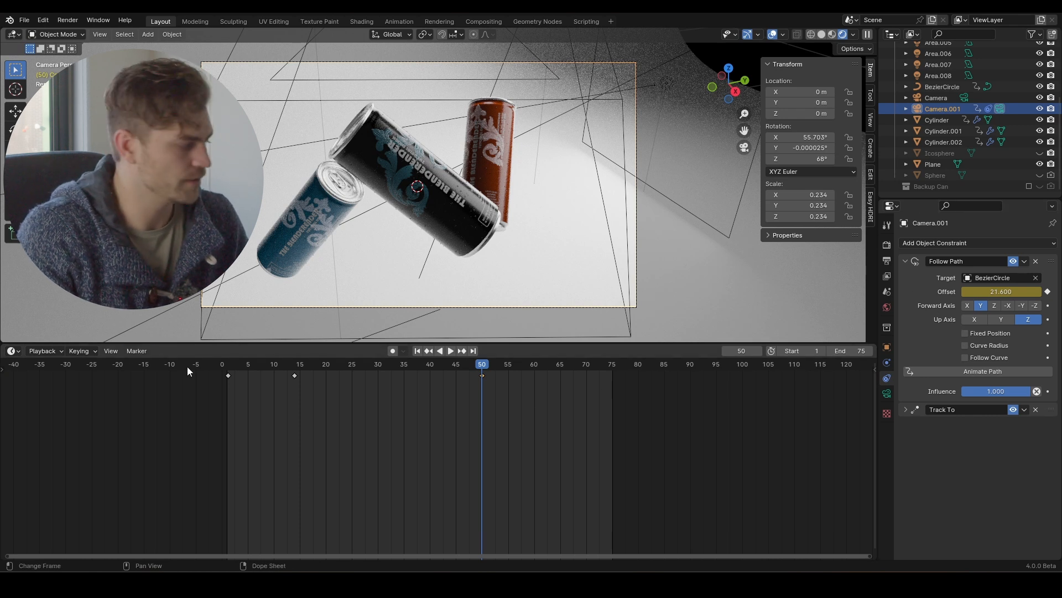
Show Camera.001's offset curve in the Graph Editor and raise the outgoing handle of the frame 14 keyframe
click(12, 351)
click(159, 402)
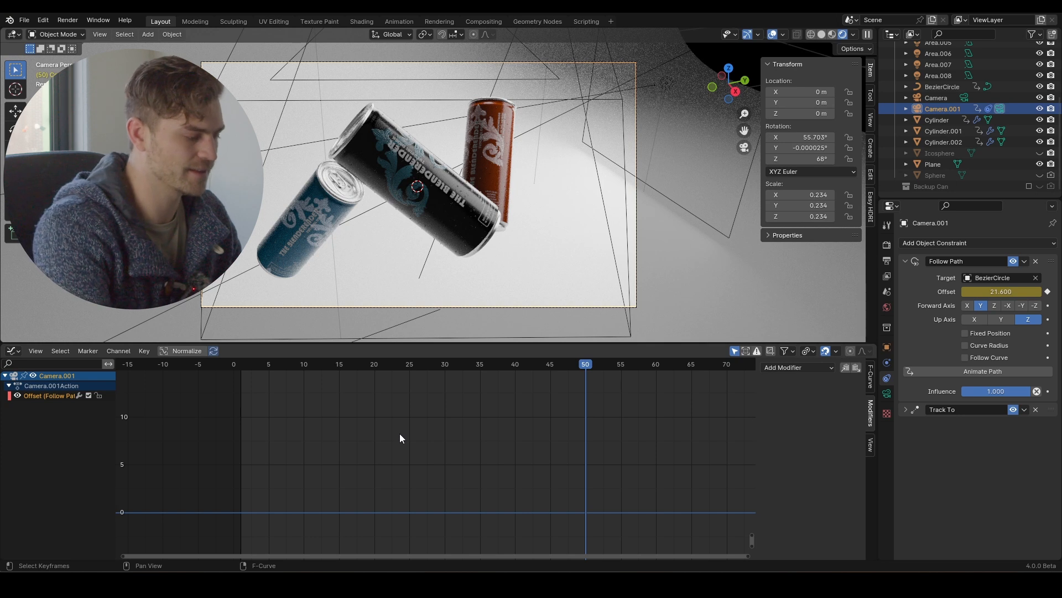
key(Home)
scroll(400, 438, down, 3)
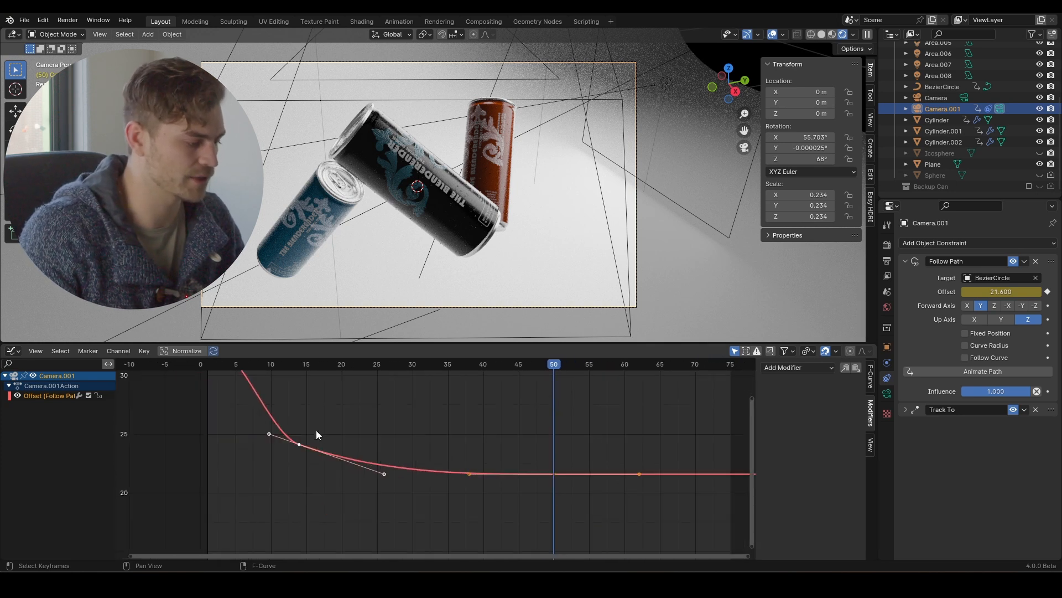
middle_drag(350, 437, 322, 466)
key(n)
click(358, 504)
key(g)
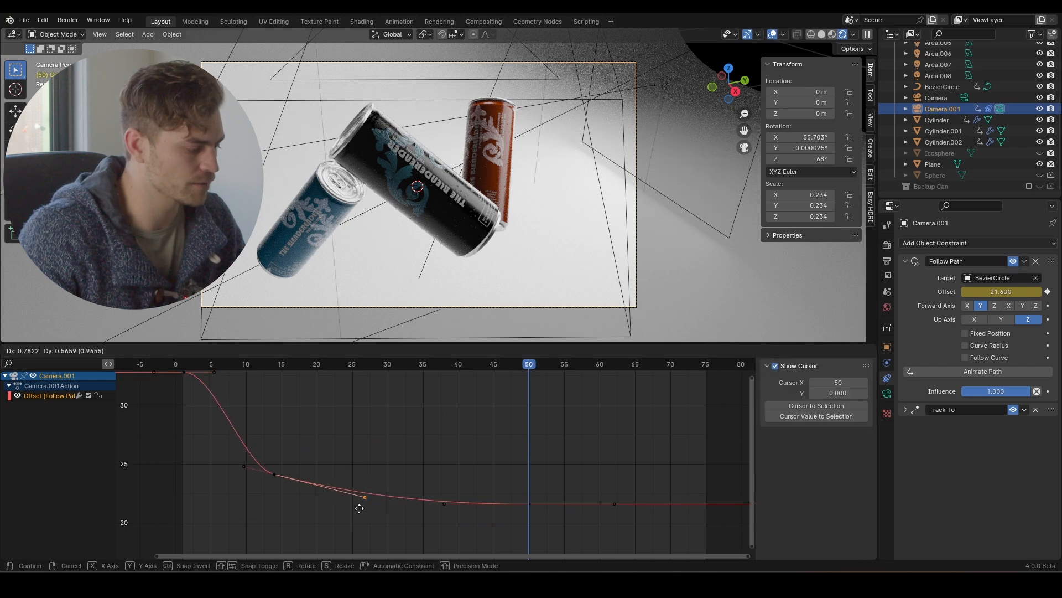
click(364, 503)
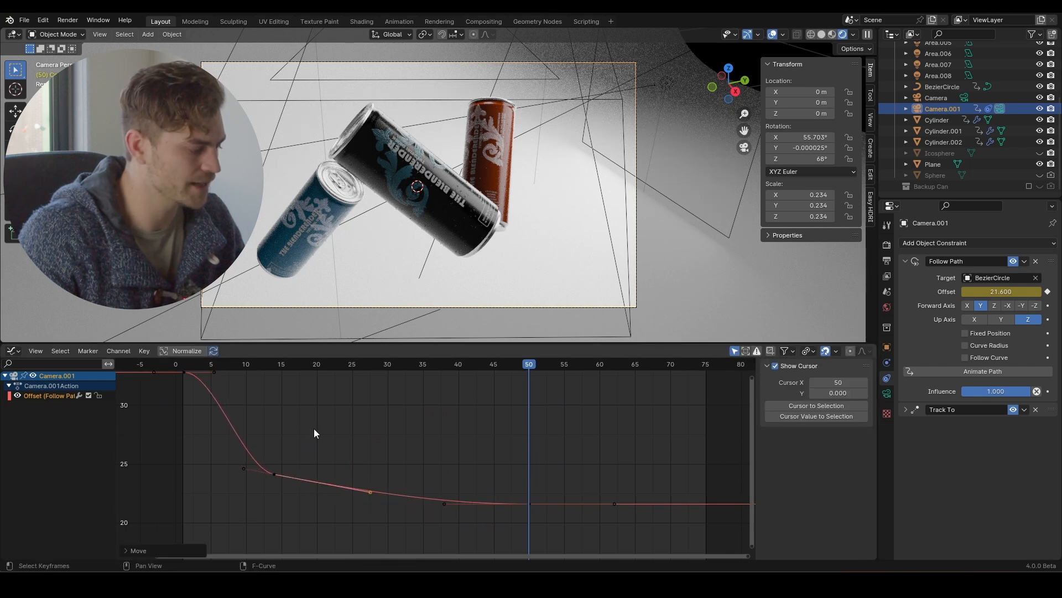
Play the animation from the early frames and again from frame 34 to check the smoothness of the camera move
click(221, 367)
key(space)
key(space)
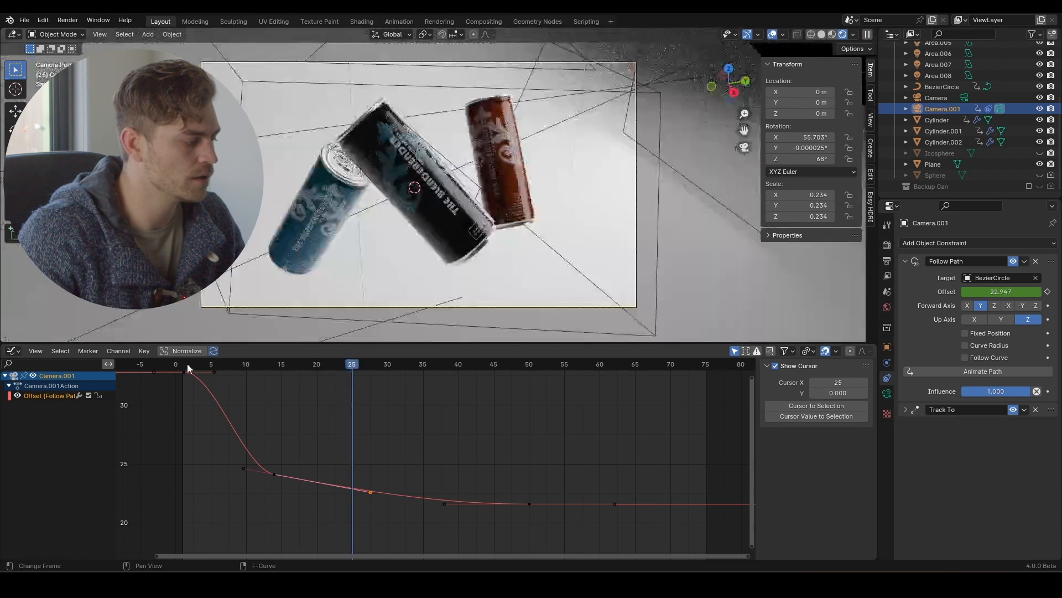
click(189, 365)
key(space)
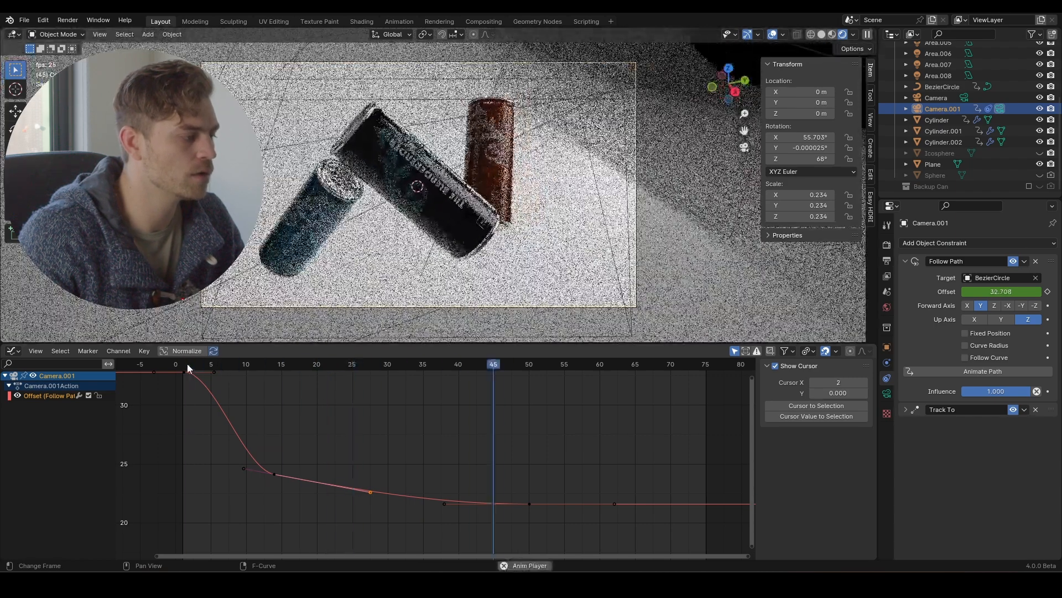
key(space)
click(415, 363)
key(space)
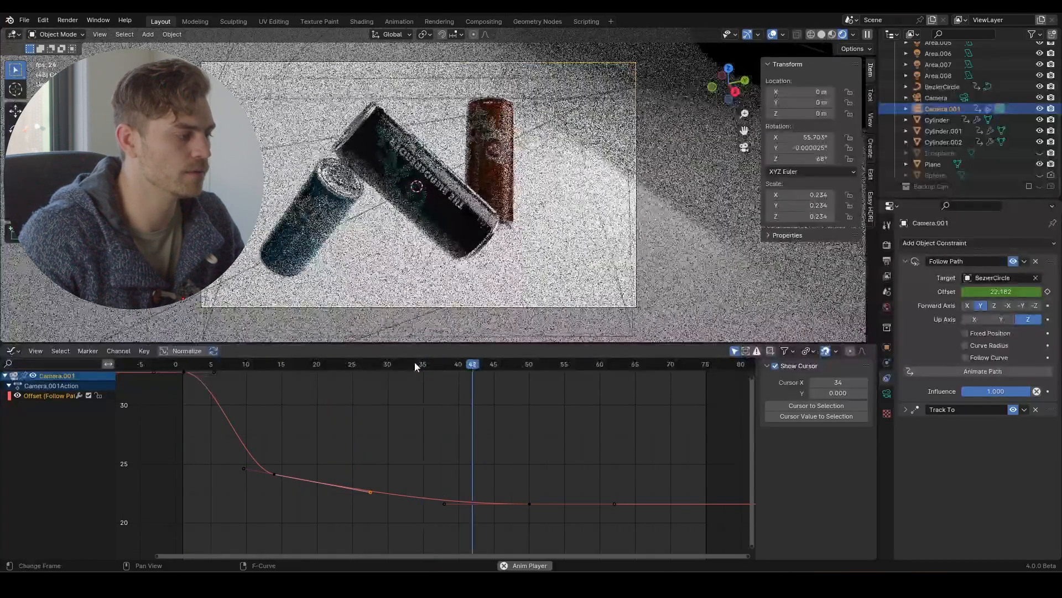
key(space)
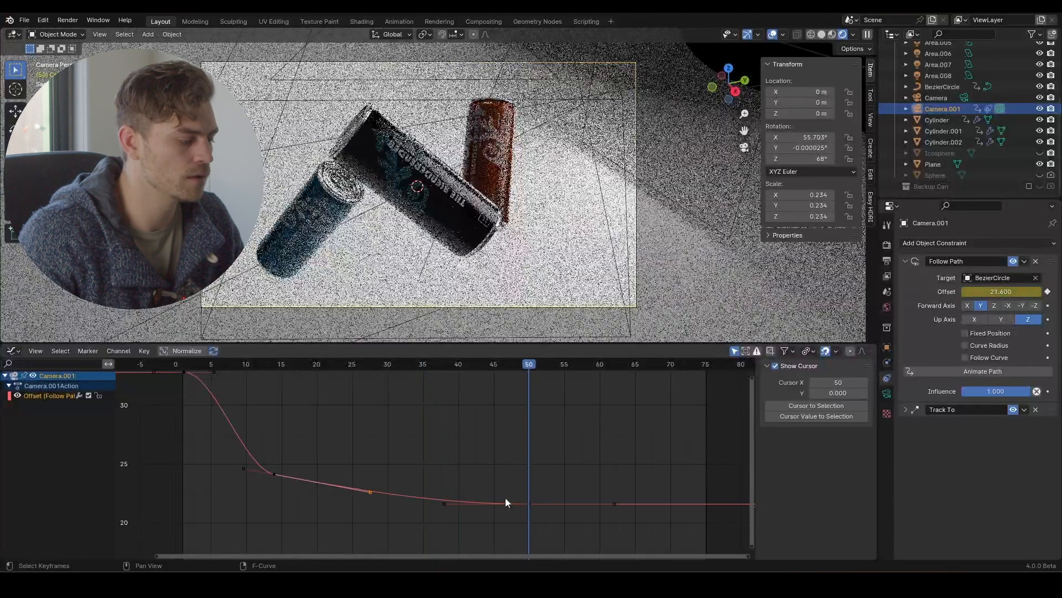
Raise the incoming handle of the frame 50 keyframe on Camera.001's offset curve
drag(471, 475, 434, 510)
key(g)
click(433, 503)
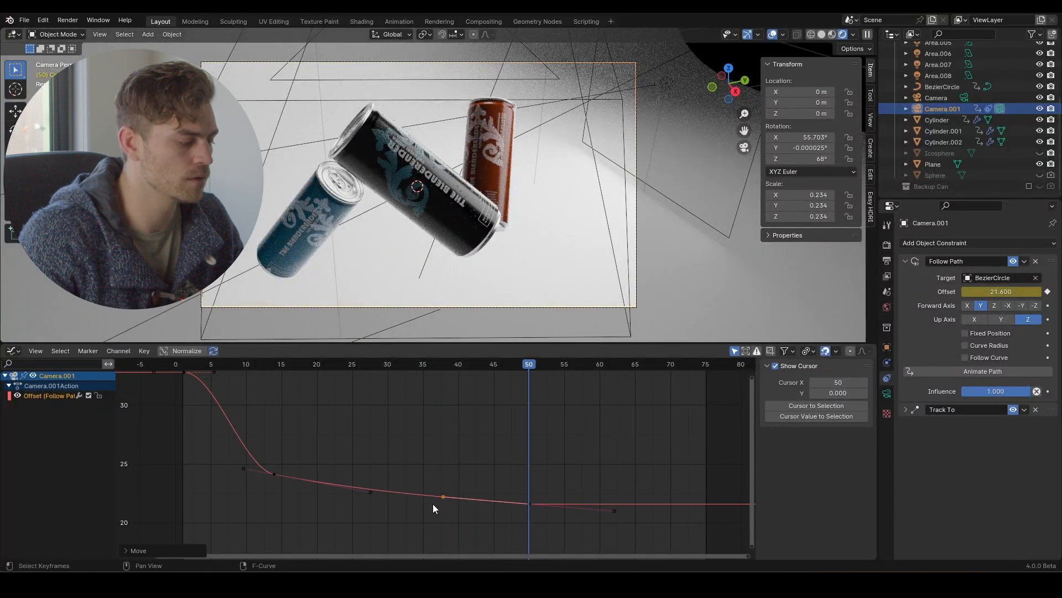
Play the adjusted camera move from frame 11 and from frame 1, then save the file
click(257, 361)
key(space)
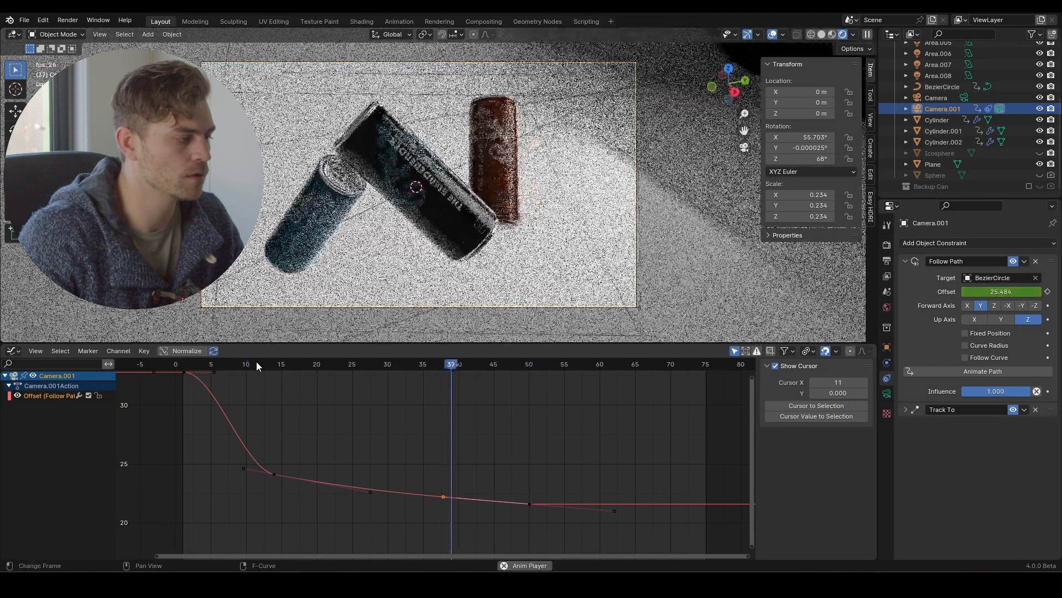
click(183, 362)
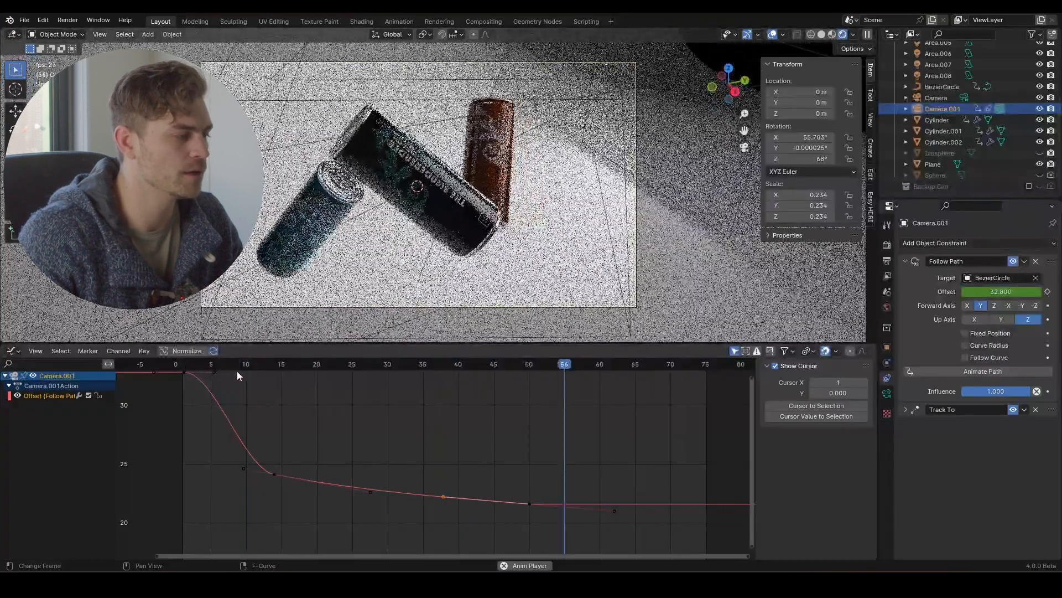
key(space)
key(ctrl+s)
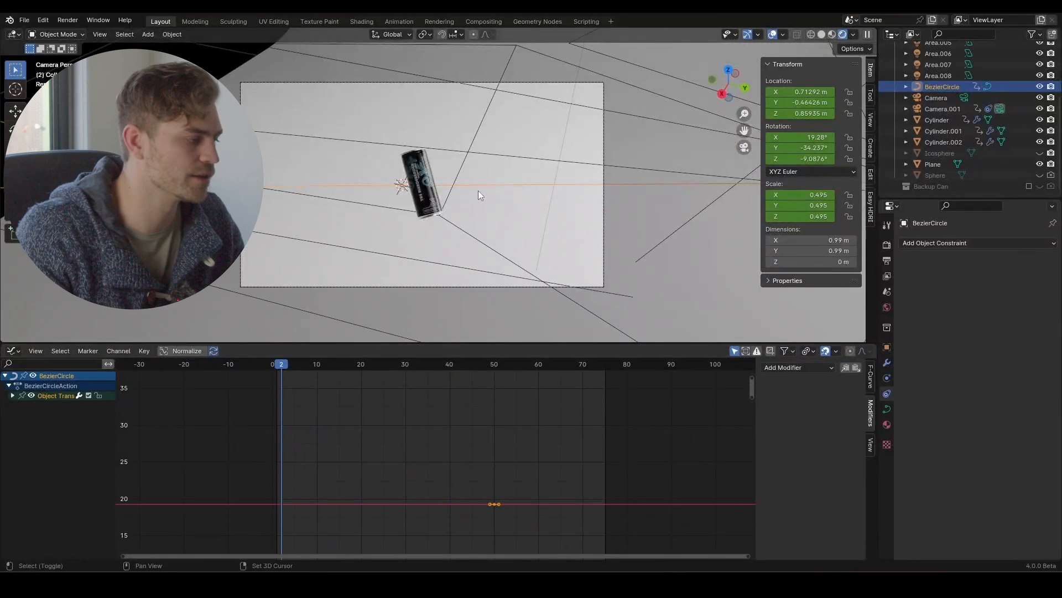
Hide the viewport overlays and save the file
key(space)
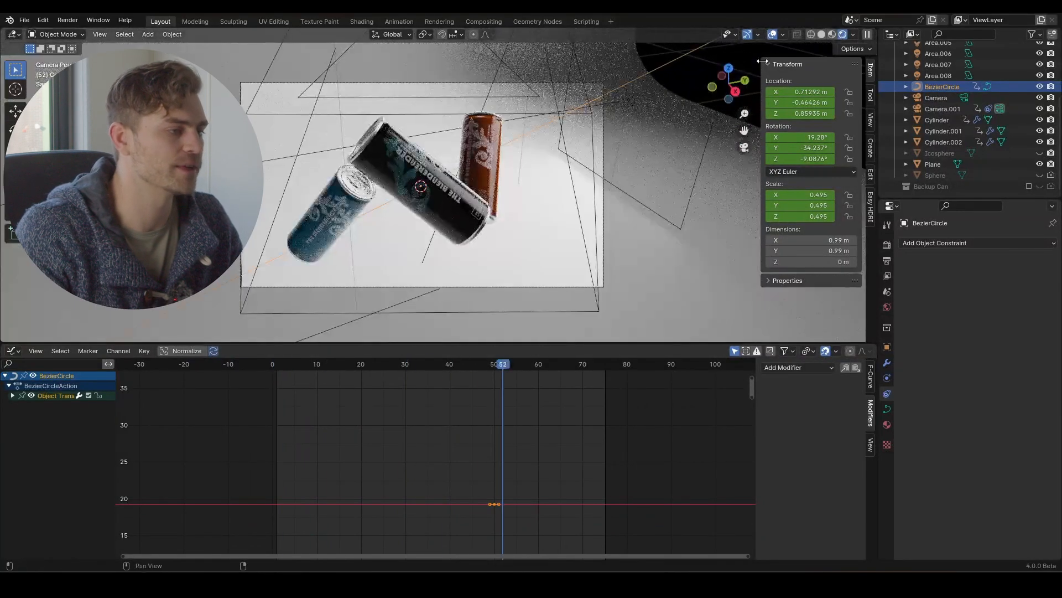
click(773, 34)
scroll(531, 193, up, 3)
scroll(498, 222, down, 1)
key(ctrl+s)
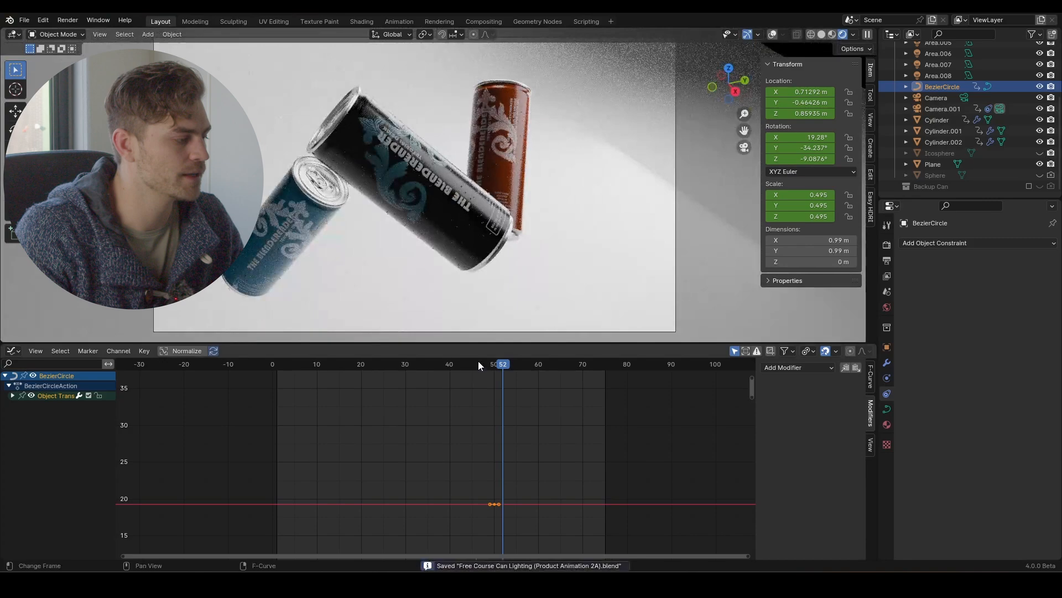
Scrub back to frame 12 and play the animation to review the cans without overlays
drag(478, 361, 325, 364)
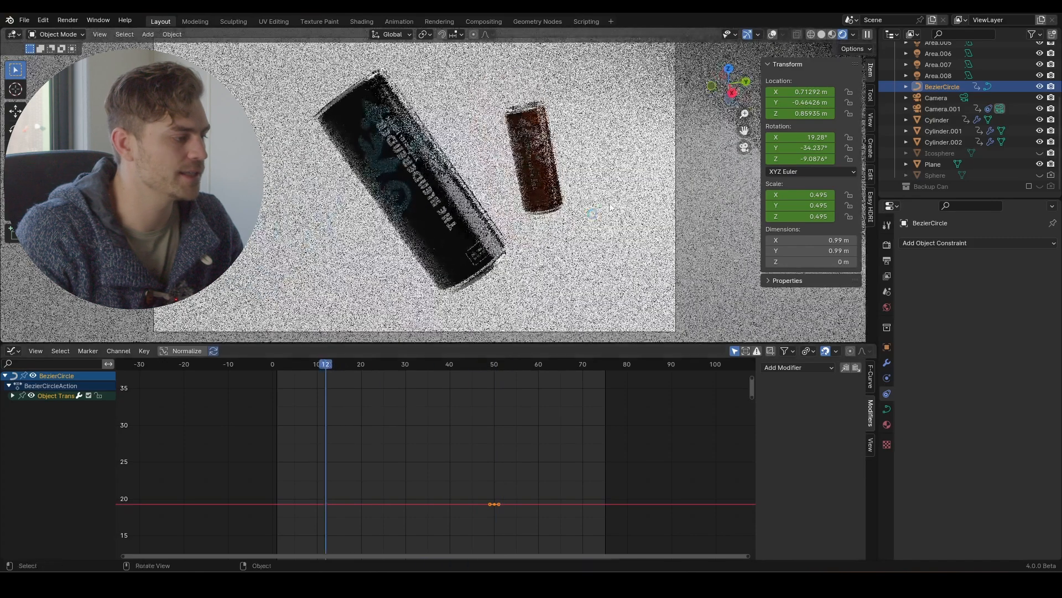
key(space)
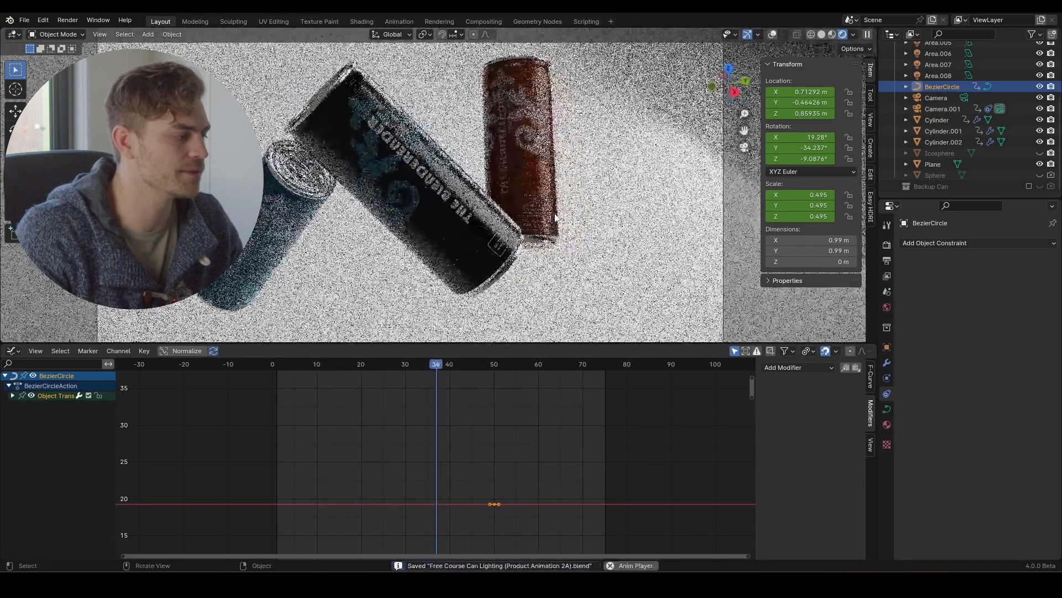
key(space)
scroll(609, 199, down, 2)
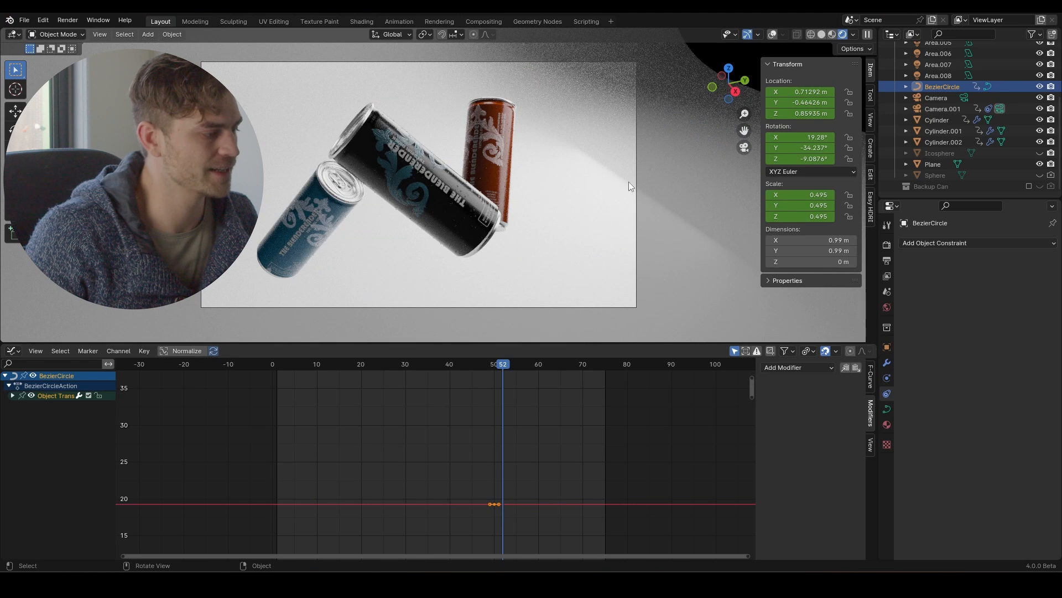
Toggle the visibility of Area.004 and Area.005 off and on to compare their effect on the lighting
scroll(968, 130, up, 3)
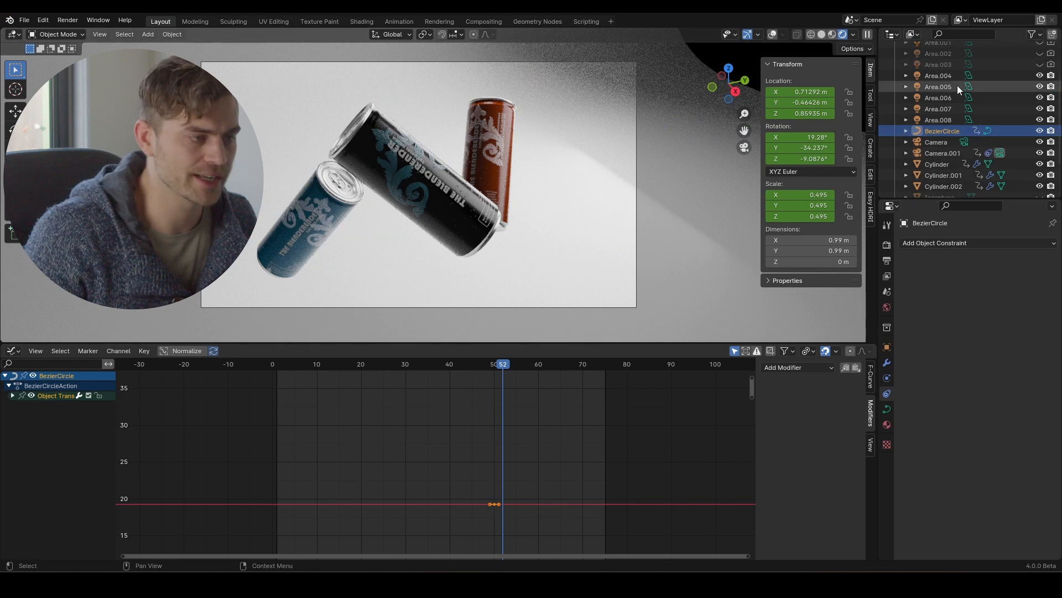
click(1041, 76)
click(1041, 77)
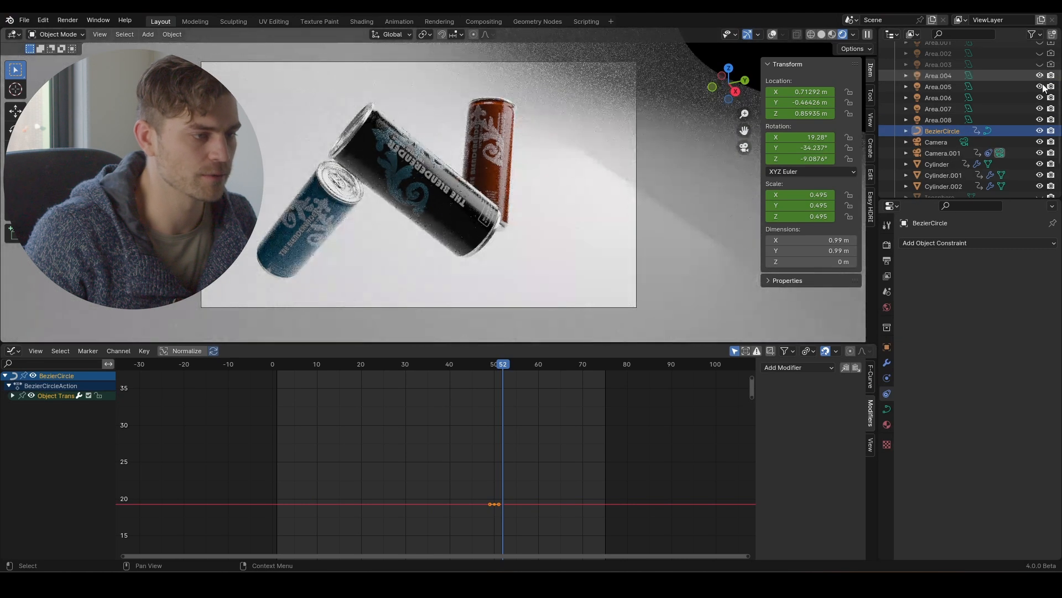
click(1041, 88)
click(1040, 87)
Move the Area.005 light along the Y axis to about 1.755 m
click(947, 87)
key(g)
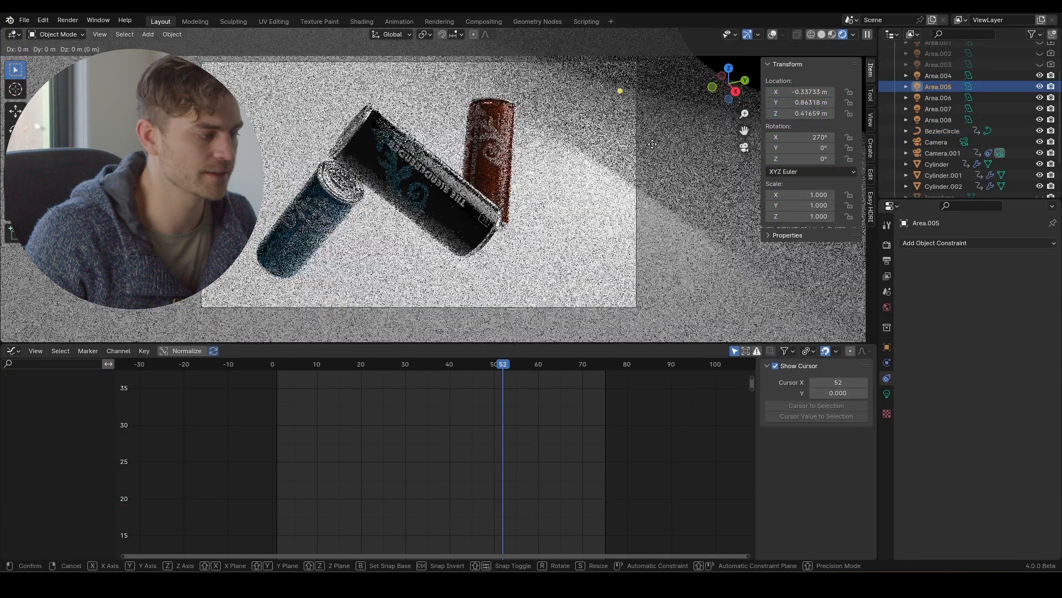
key(x)
key(y)
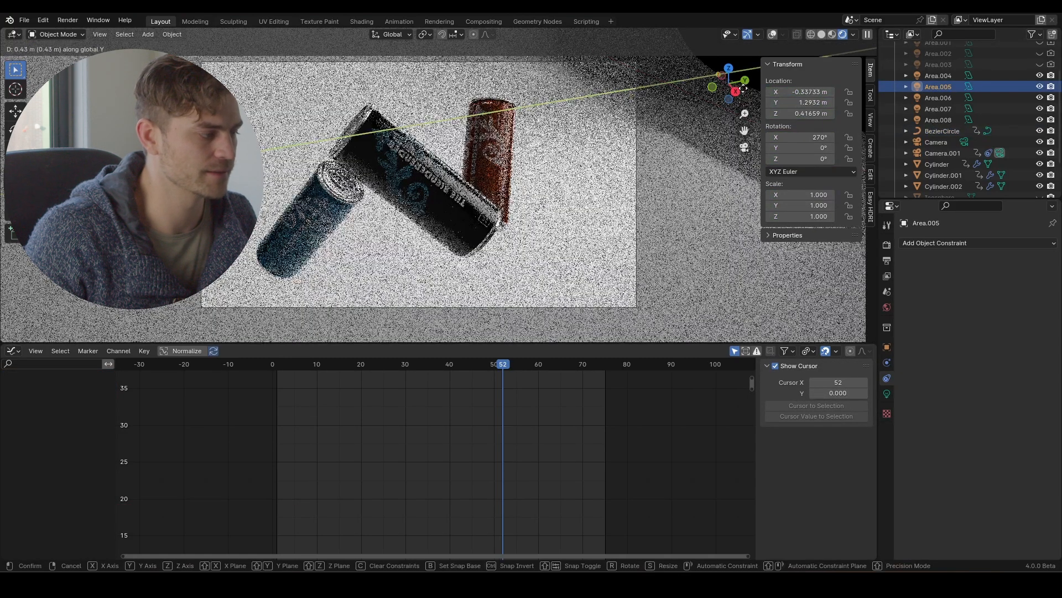
click(685, 123)
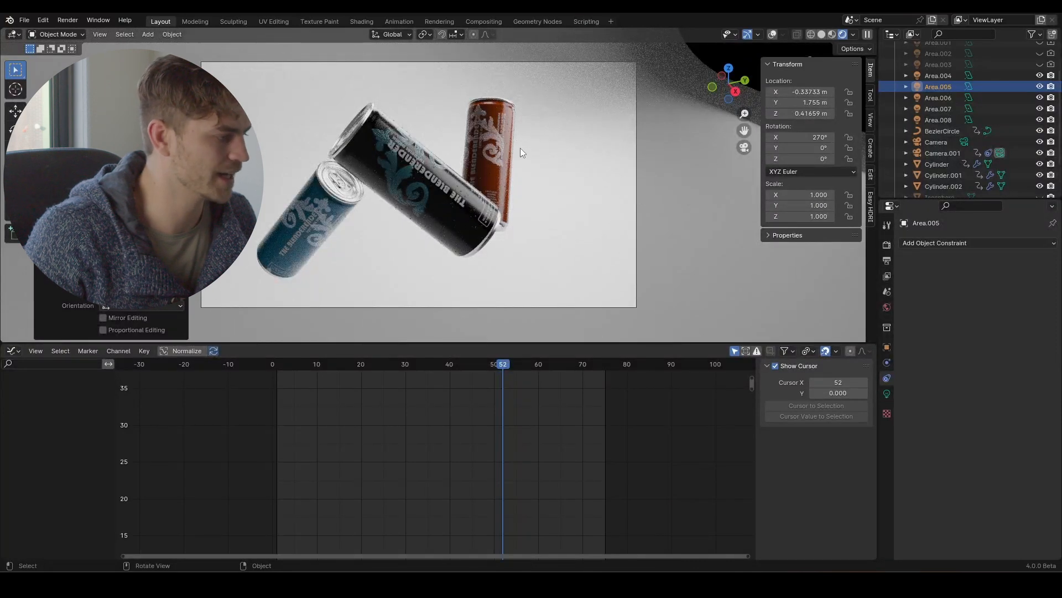
Show the viewport overlays again, select the orange can with the 3D cursor placed on it, and save the file
key(shift+alt+z)
click(486, 162)
key(ctrl+s)
Add an area light just above the orange can and scale it to about 0.779
key(shift+a)
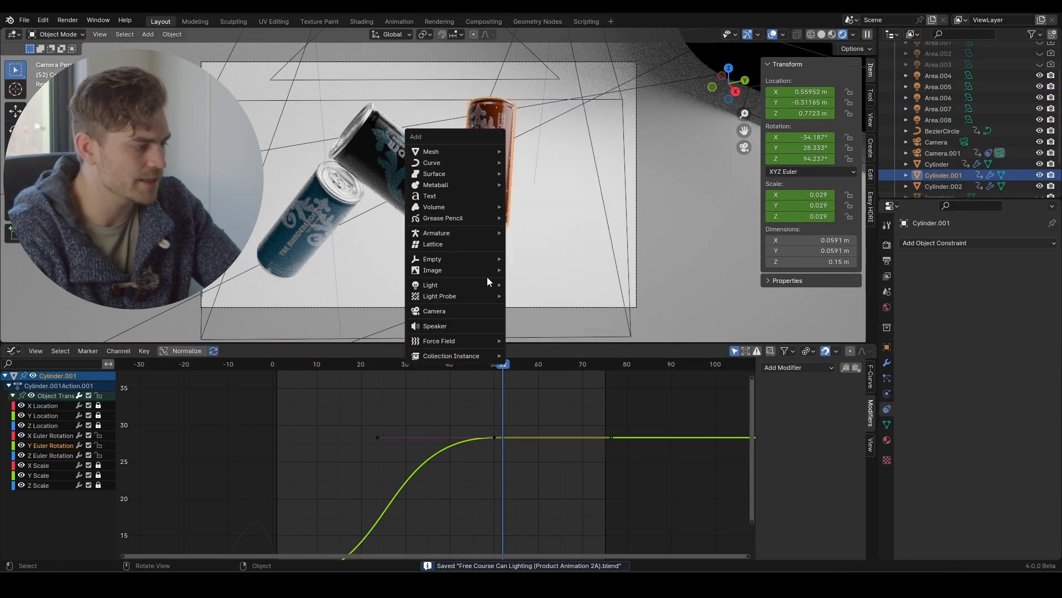
mouse_move(486, 278)
click(579, 322)
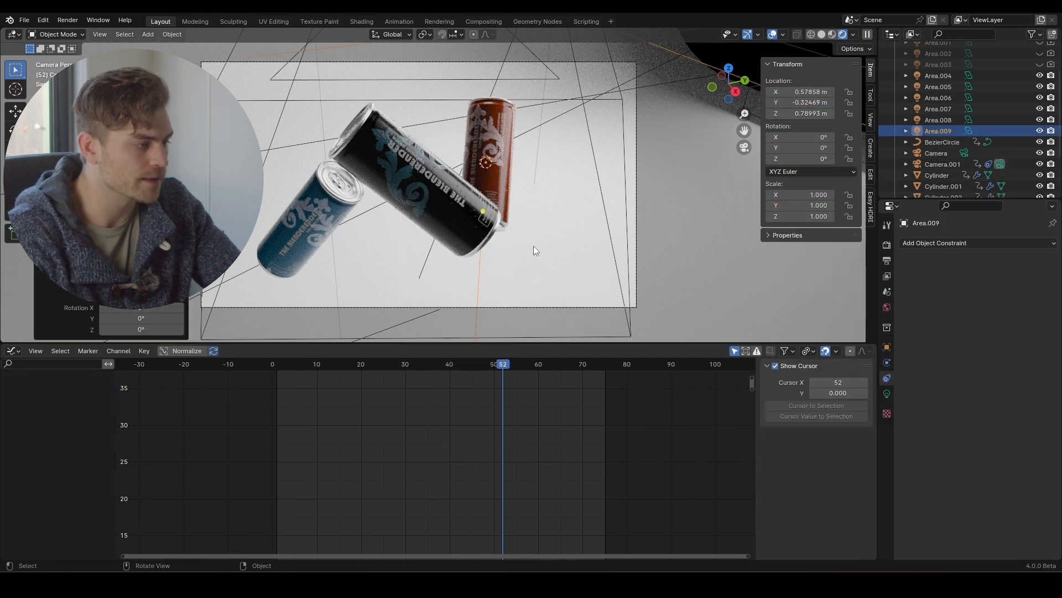
key(s)
click(538, 222)
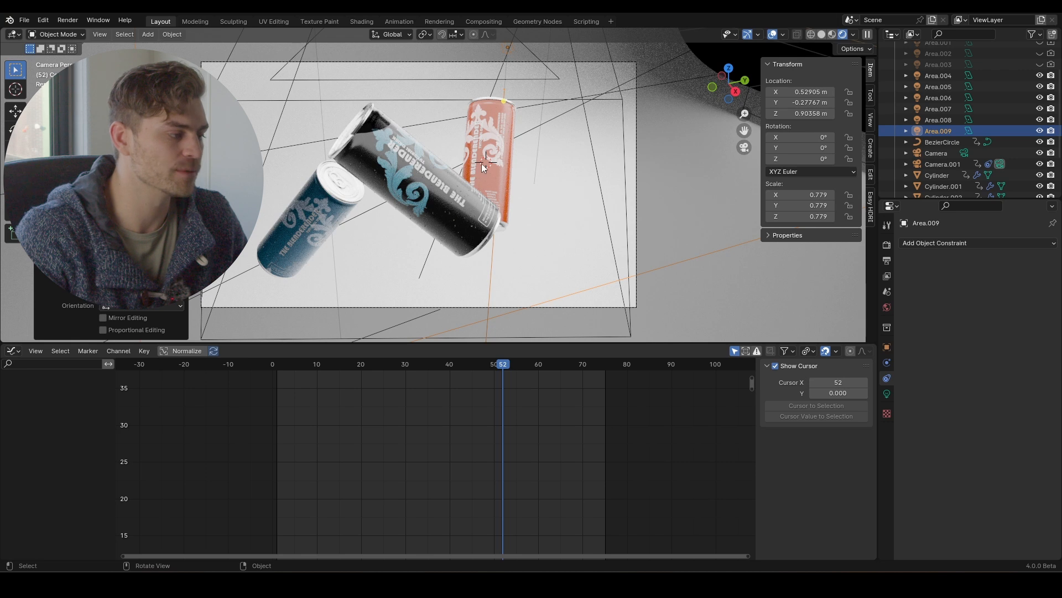
Create a new light linking collection in the object shading settings of Area.009
click(887, 347)
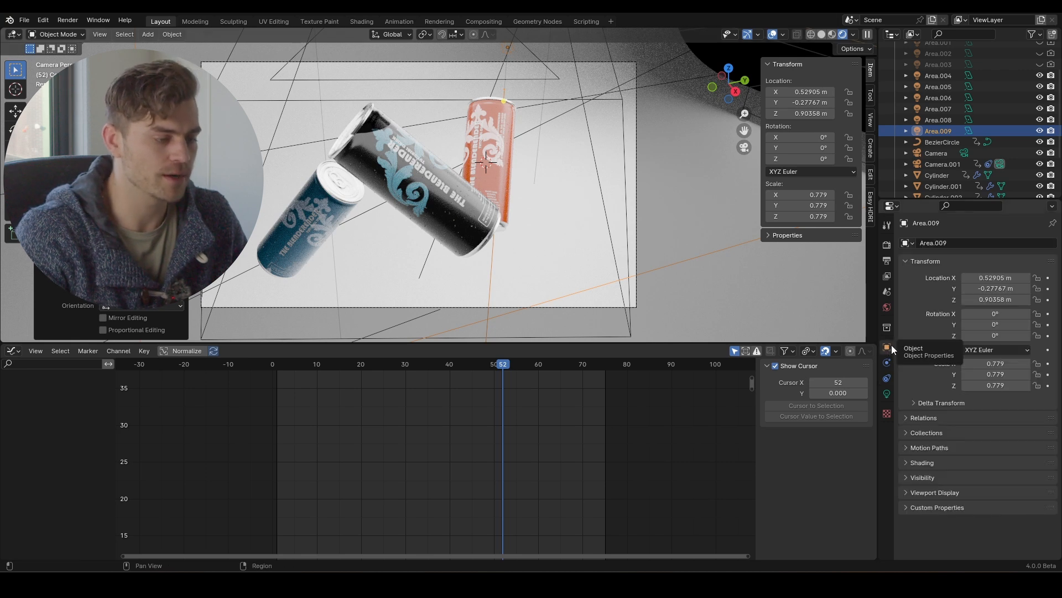
click(923, 465)
click(940, 491)
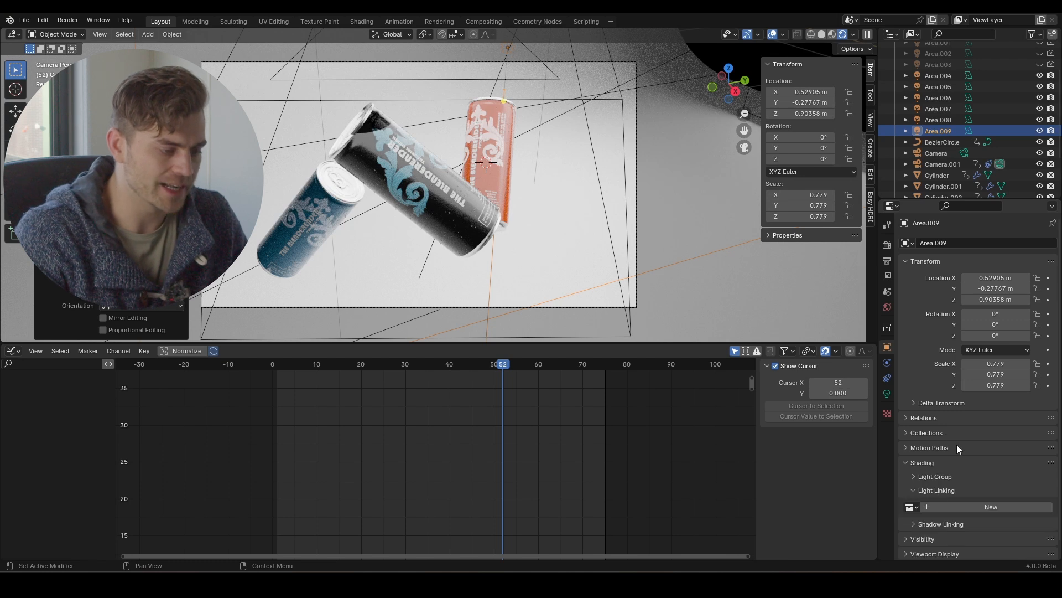
click(997, 508)
Add the orange can, Cylinder.001, to the light linking collection of Area.009
scroll(951, 405, down, 3)
click(500, 130)
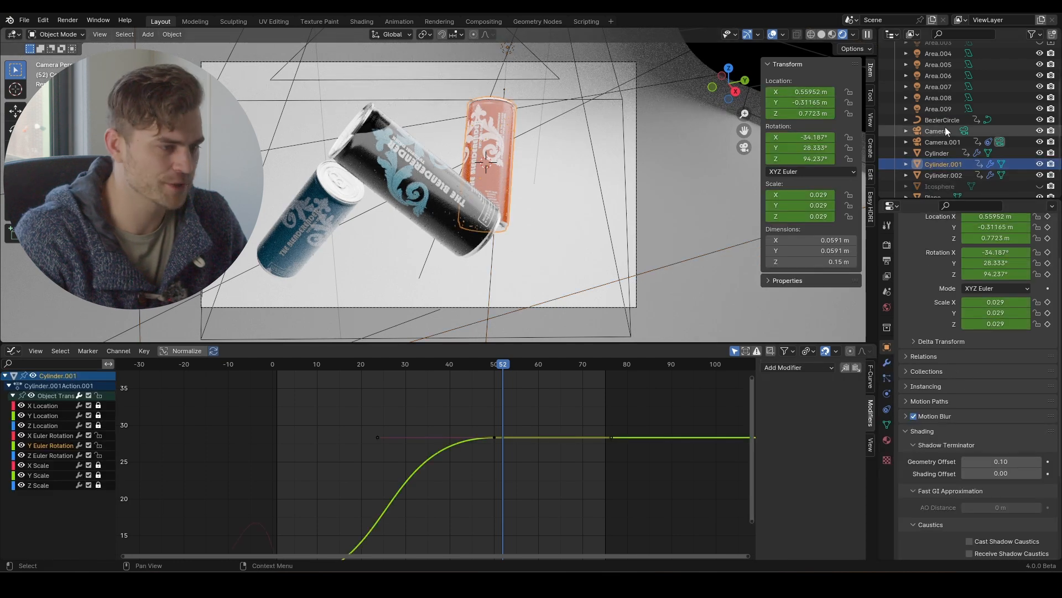
click(940, 109)
scroll(961, 174, down, 3)
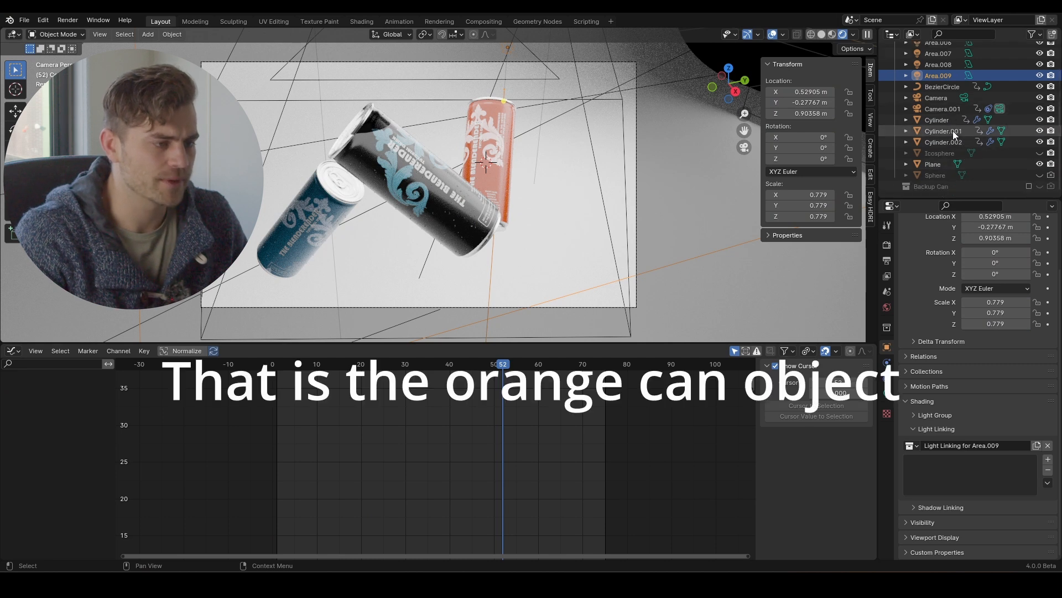
drag(953, 131, 958, 438)
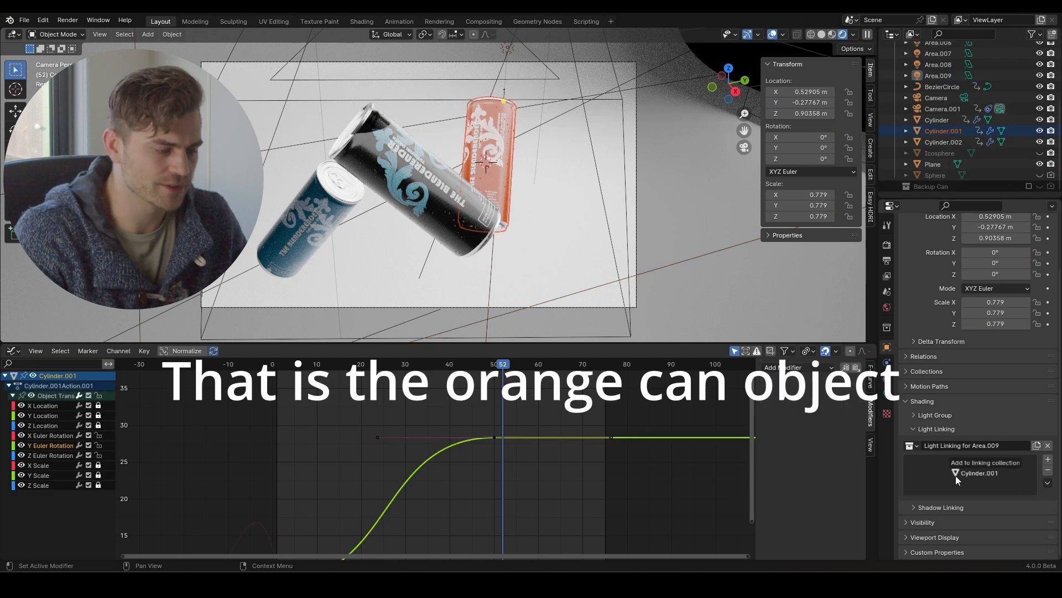
Finish placing Cylinder.001 in the light linking list of Area.009 so the light affects only the orange can
drag(955, 476, 947, 467)
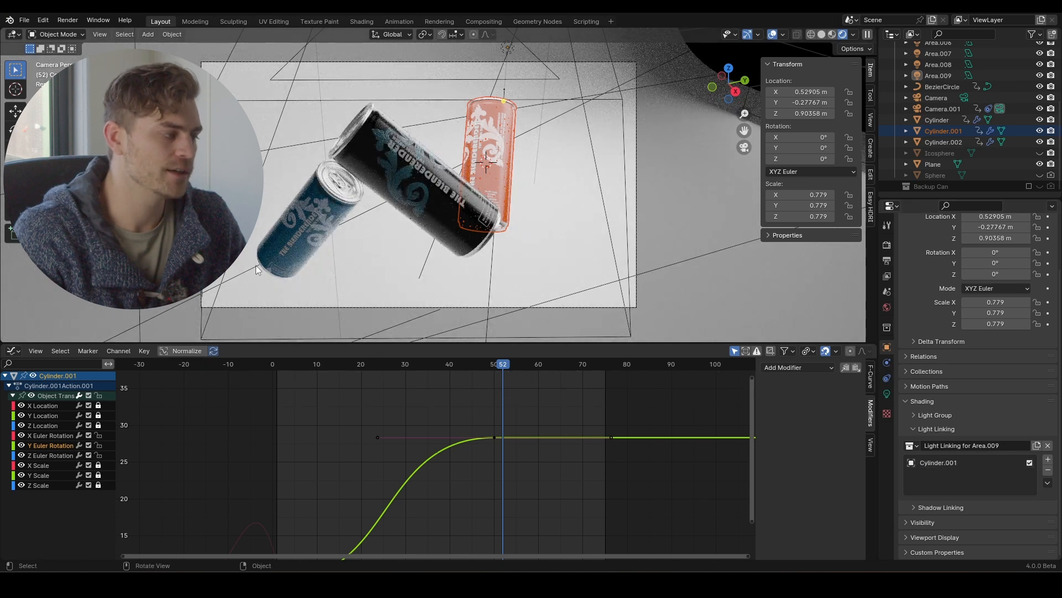
click(1030, 463)
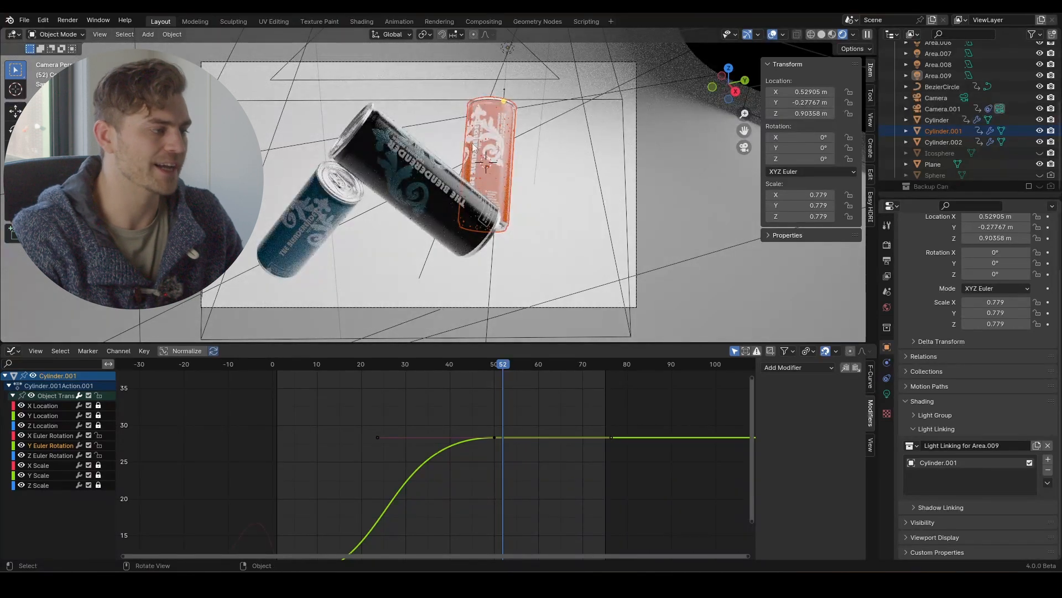
Raise Area.009 along the Z axis to a height of about 1.45 m and save the file
scroll(554, 101, down, 4)
click(958, 78)
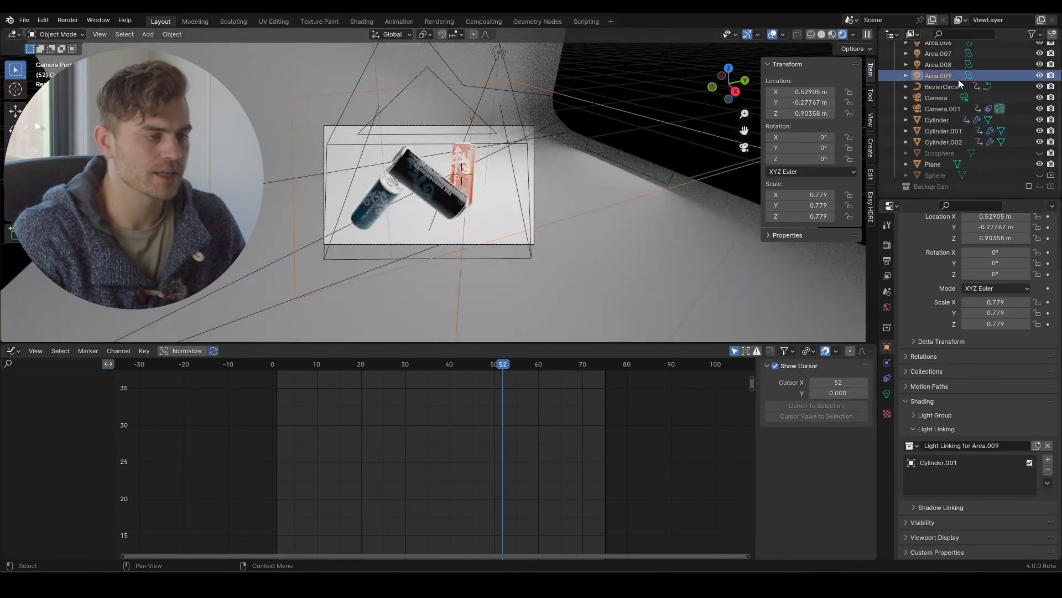
key(g)
key(z)
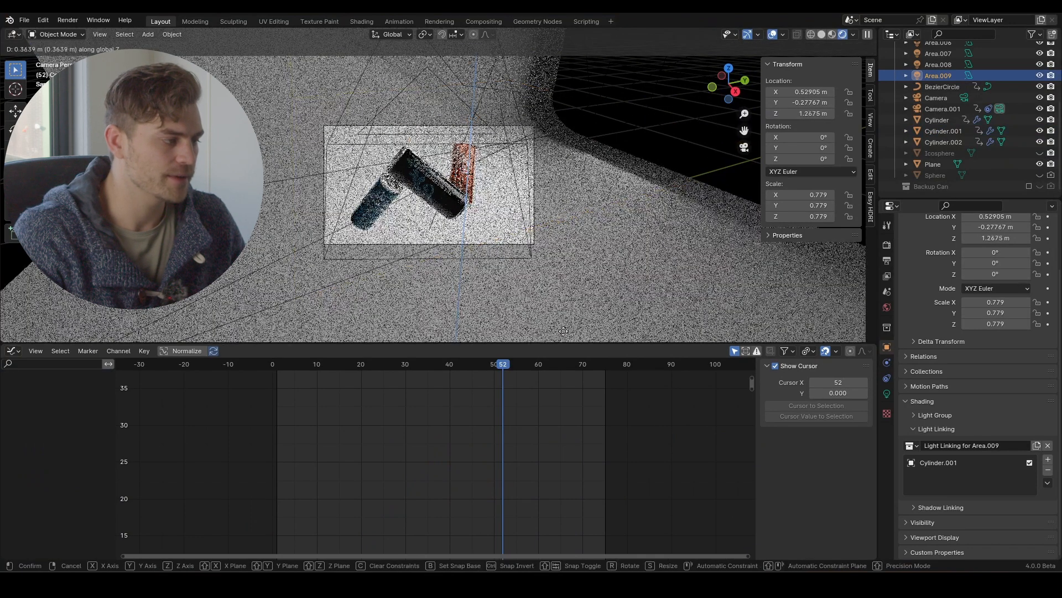
click(580, 241)
scroll(619, 266, up, 4)
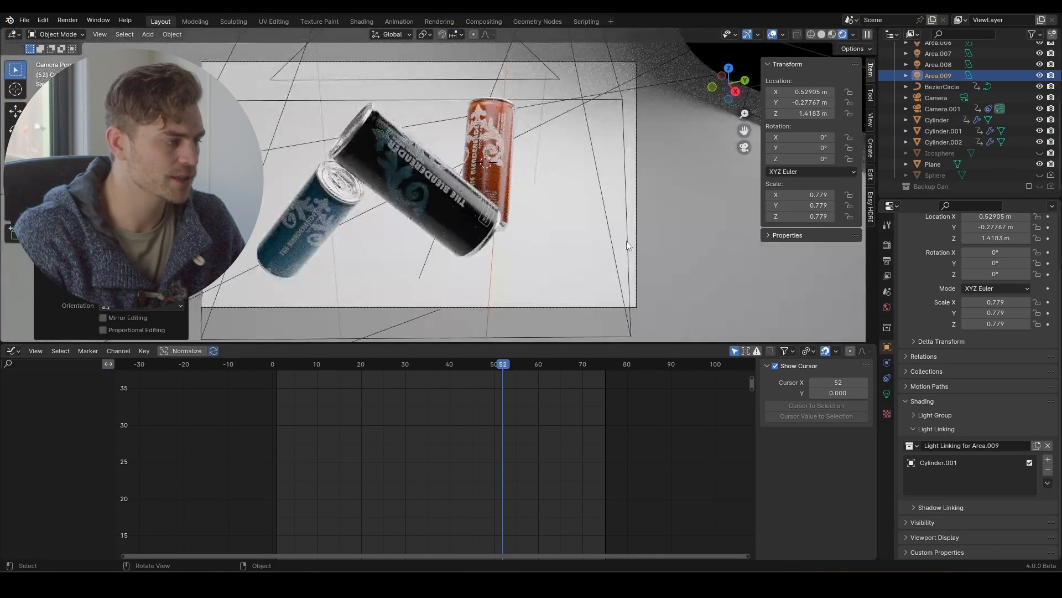
key(g)
key(z)
click(629, 237)
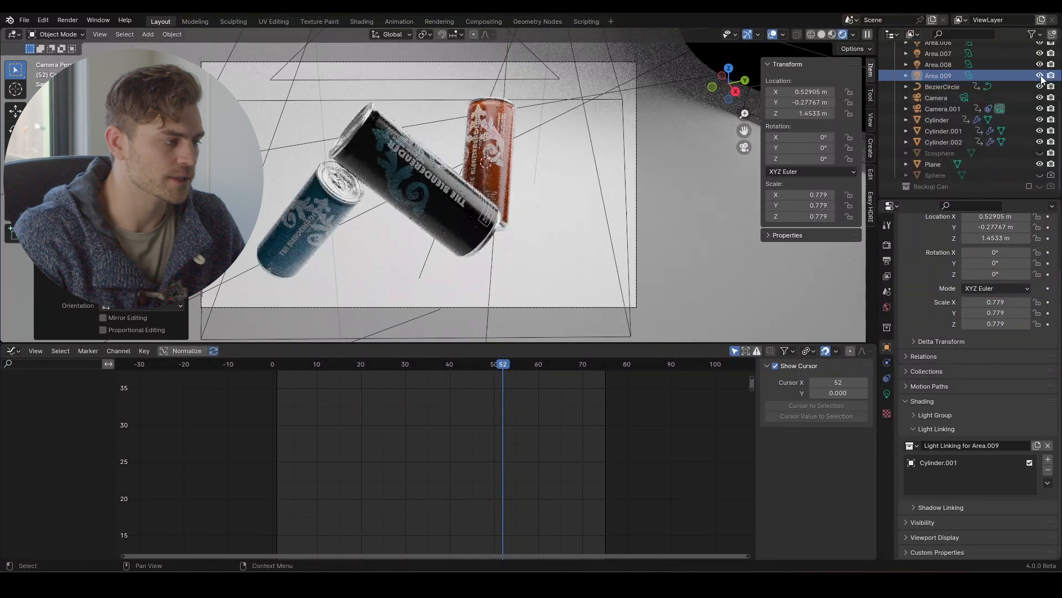
key(ctrl+s)
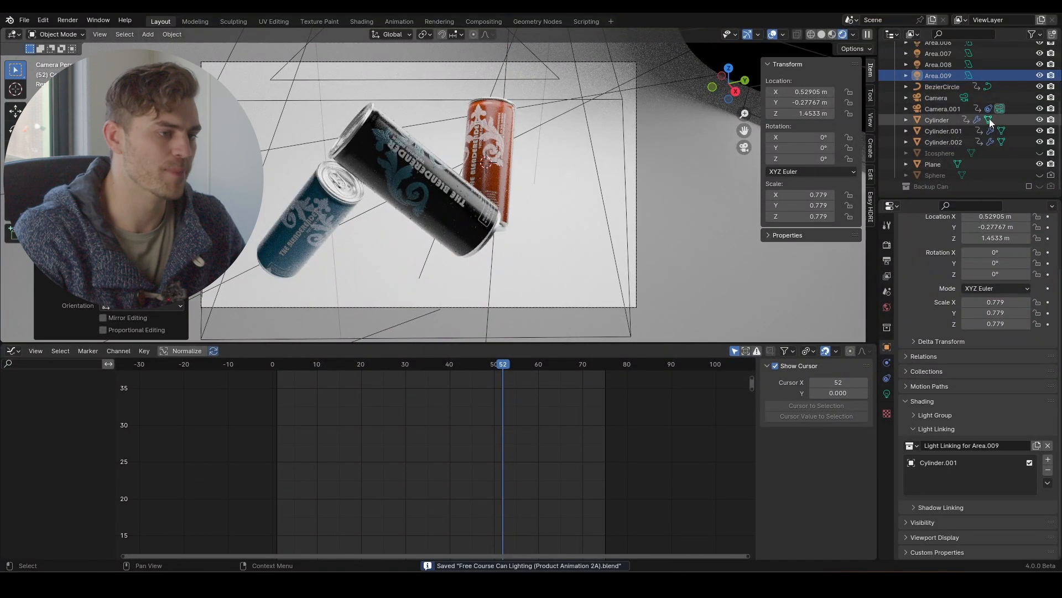
Hide and show Area.009 again to compare its effect on the orange can
click(1041, 74)
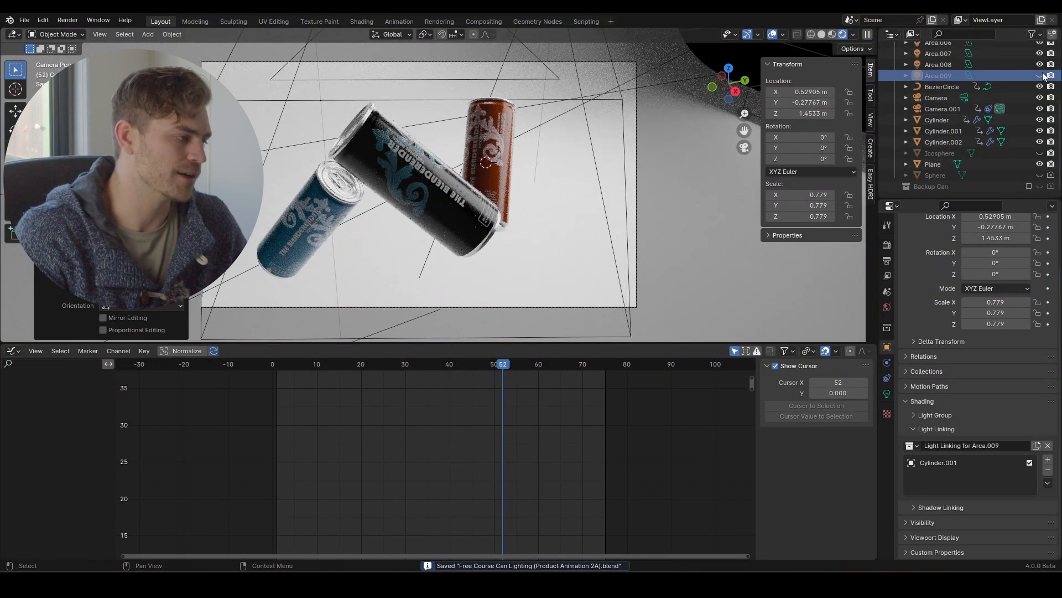
click(1043, 74)
scroll(473, 175, up, 4)
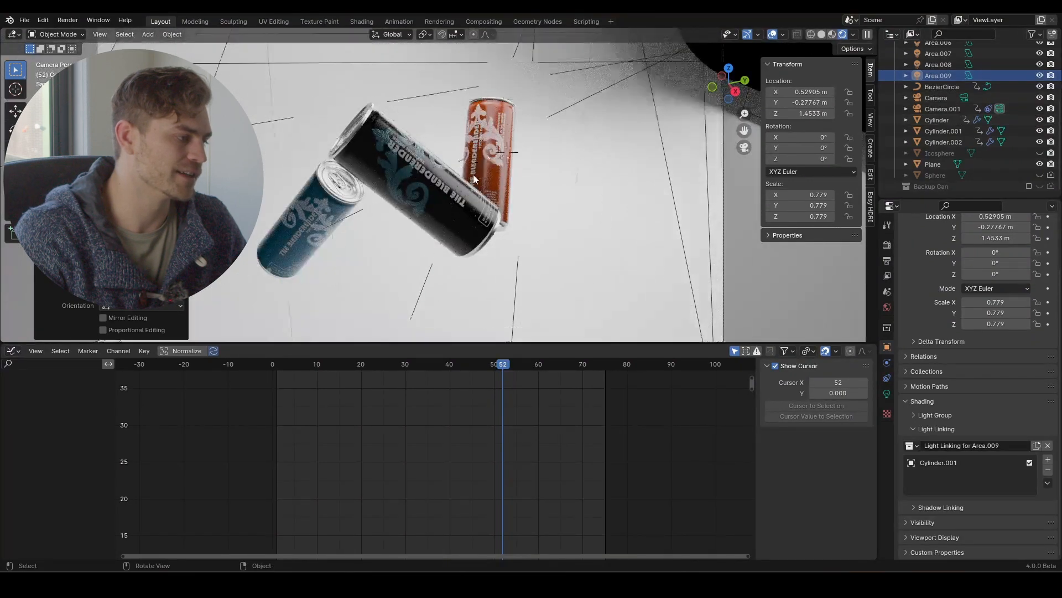
scroll(511, 148, down, 3)
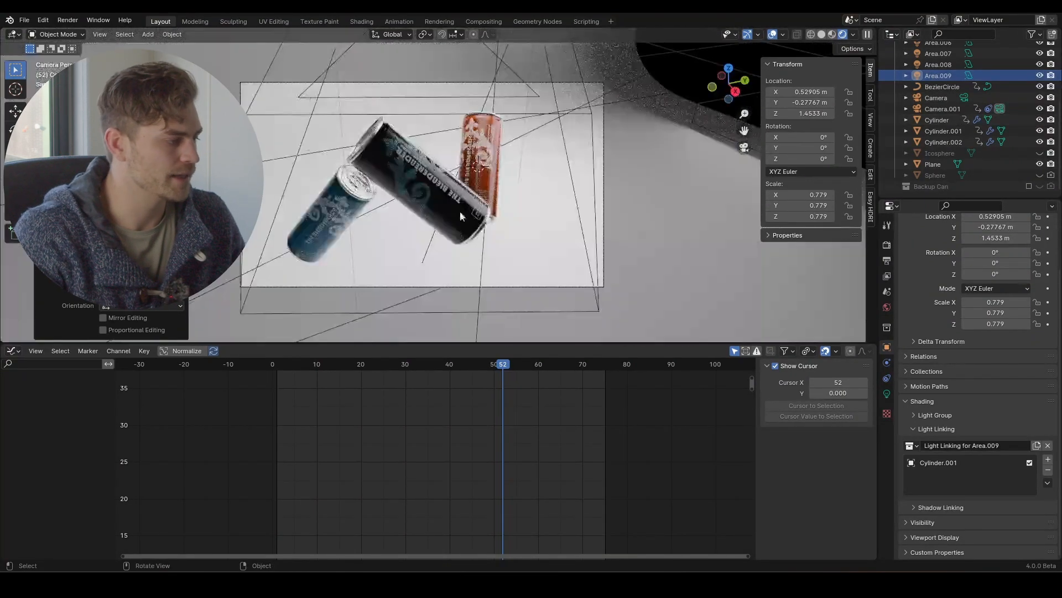
Save the file with the black can selected and open its geometry node tree in a new editor beside the viewport
scroll(471, 188, up, 6)
click(462, 200)
key(ctrl+s)
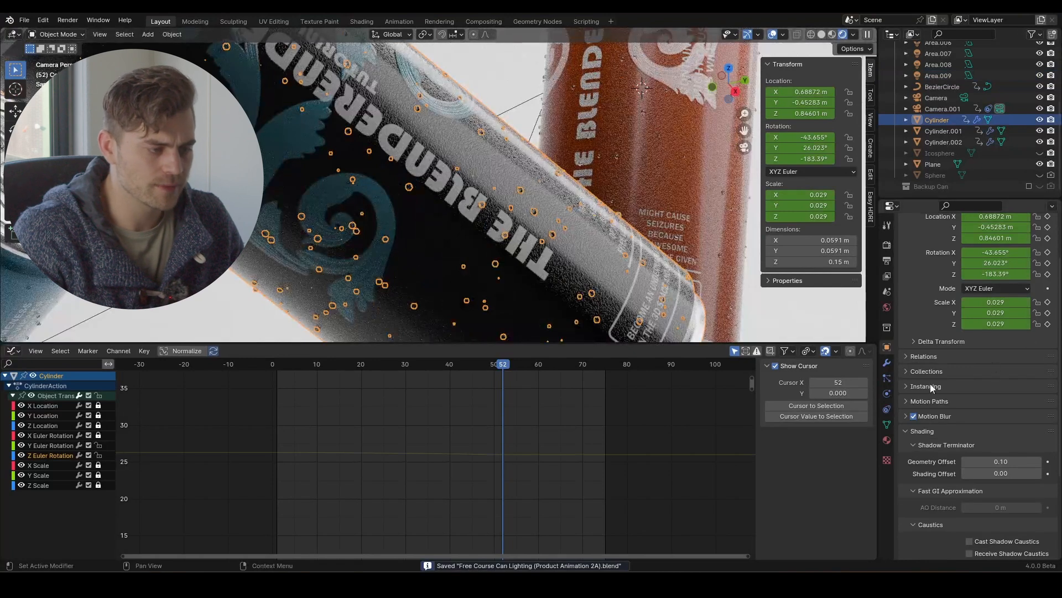
click(887, 363)
click(13, 352)
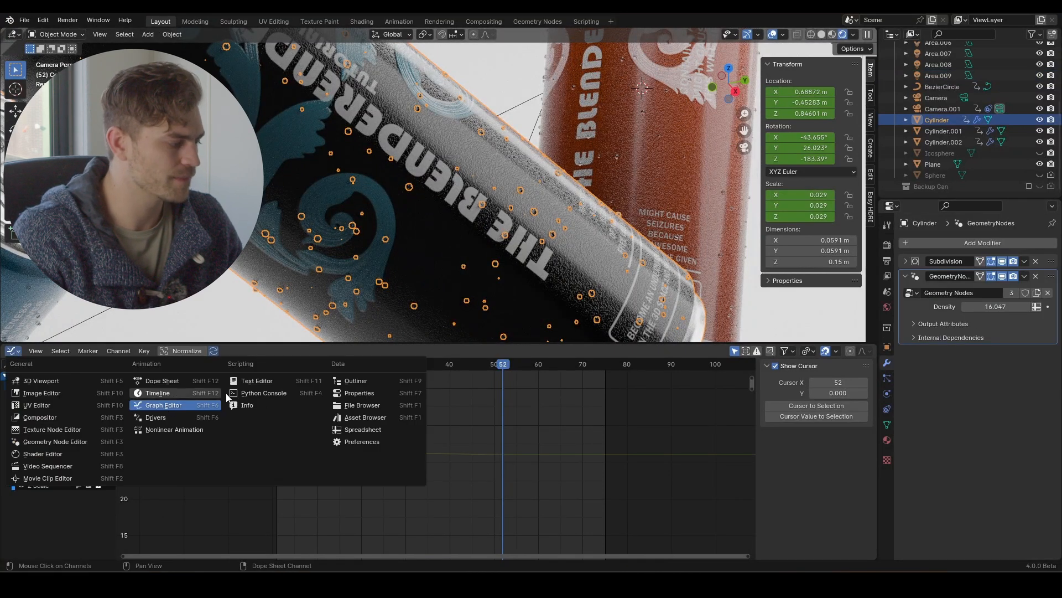
drag(877, 30, 379, 33)
click(394, 34)
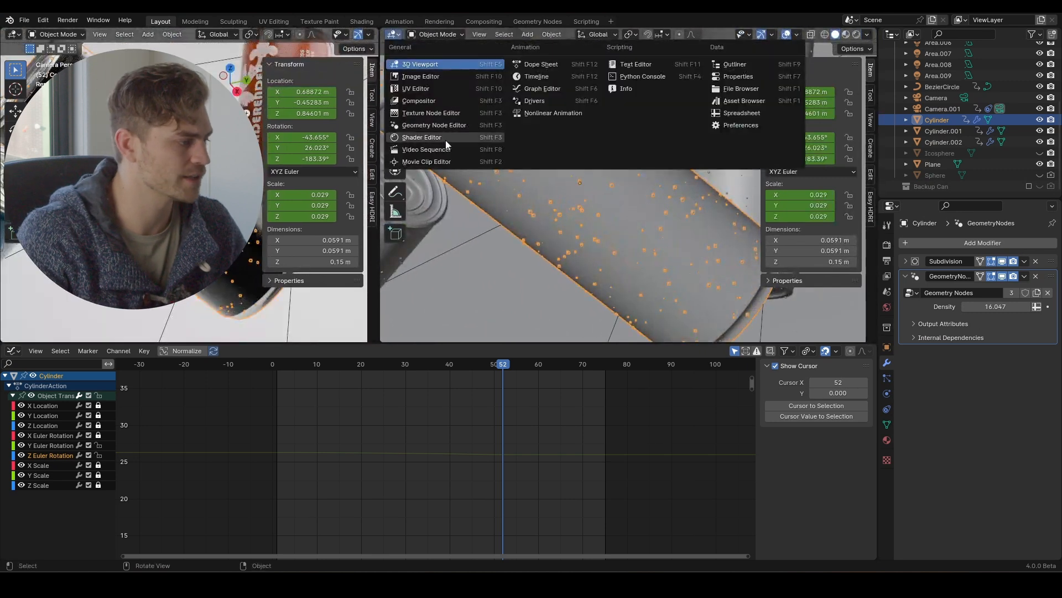
click(451, 124)
Expose the Map Range node's To Max value as a new input on the Group Input node
scroll(568, 208, up, 3)
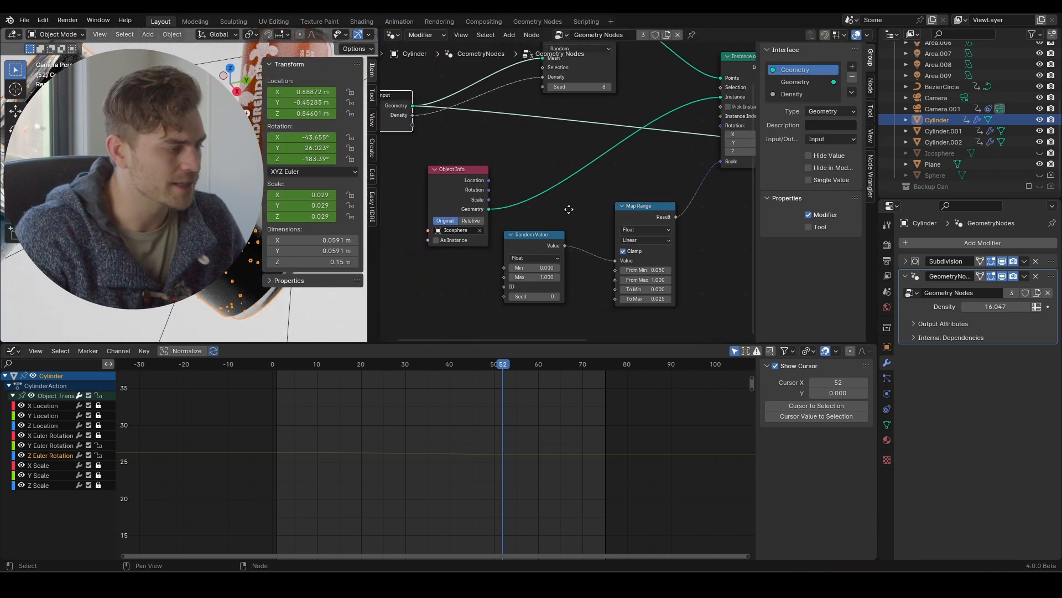
drag(435, 135, 442, 145)
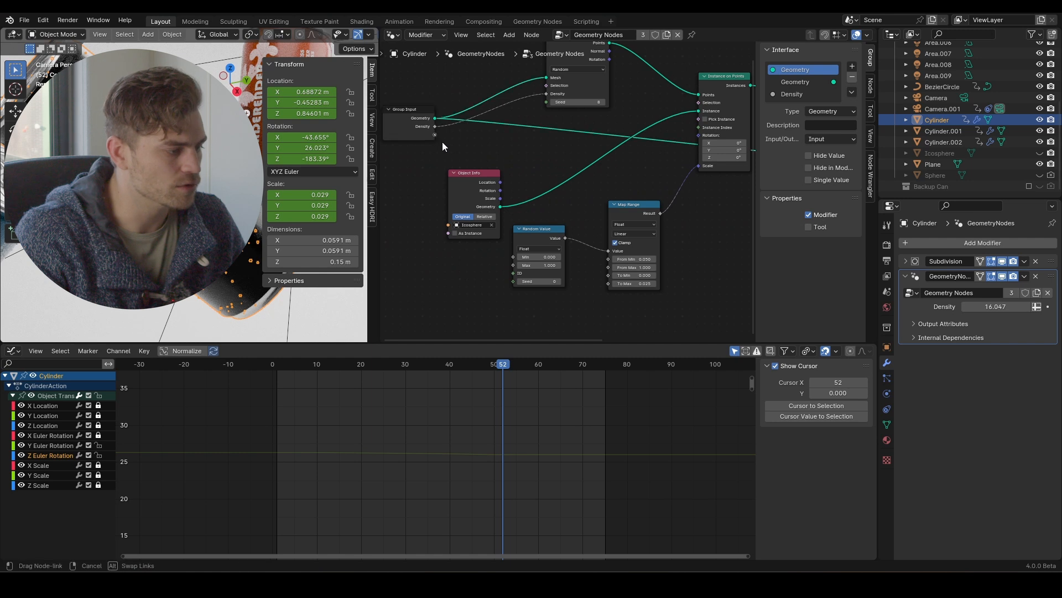
drag(587, 280, 608, 283)
Set the black can's To Max modifier value to 0.034, after trying 0.03
click(996, 320)
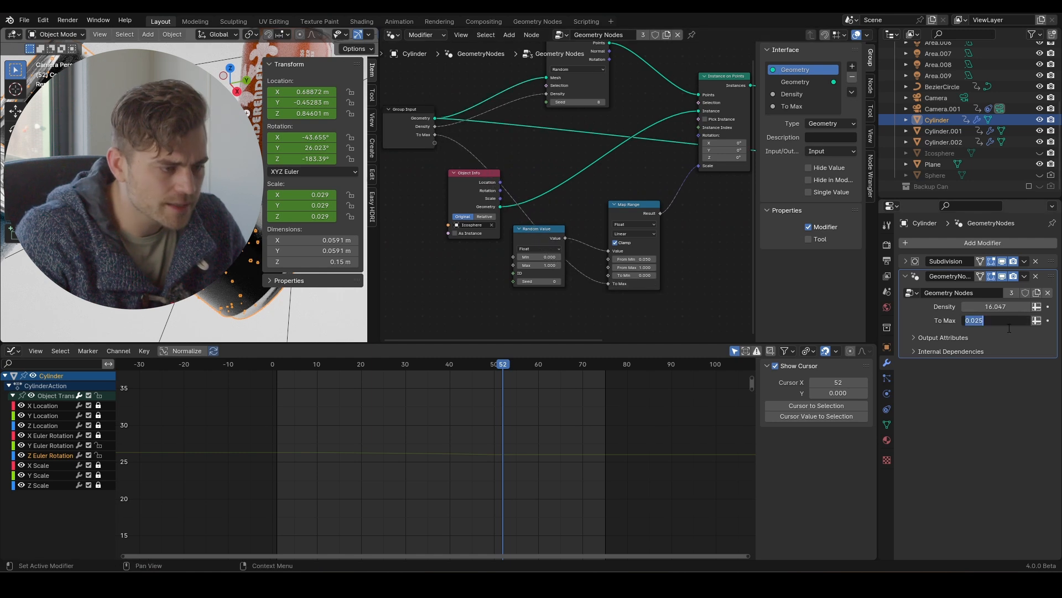
text(0.02)
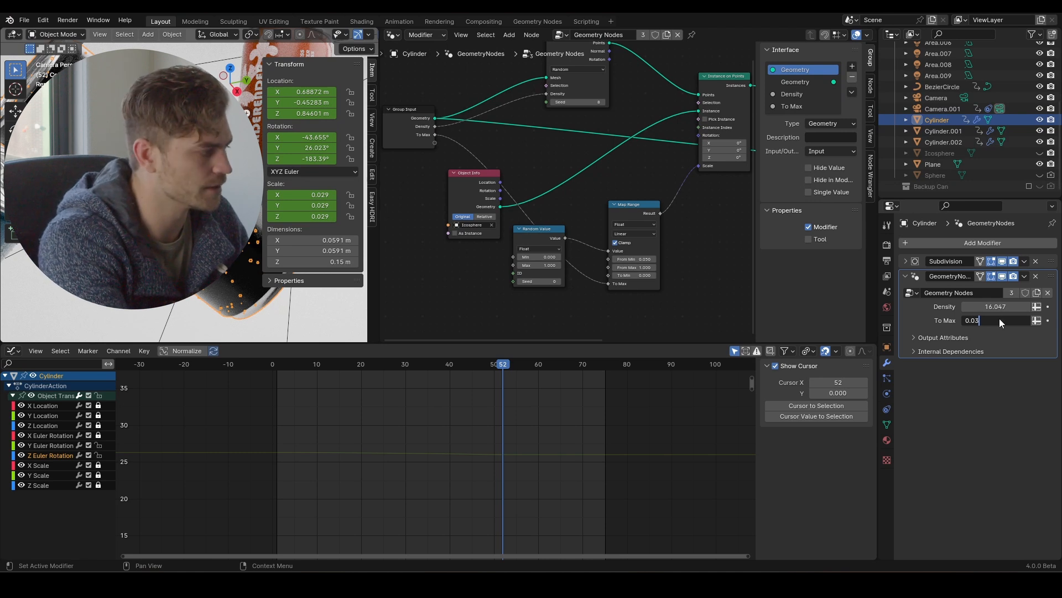
key(Return)
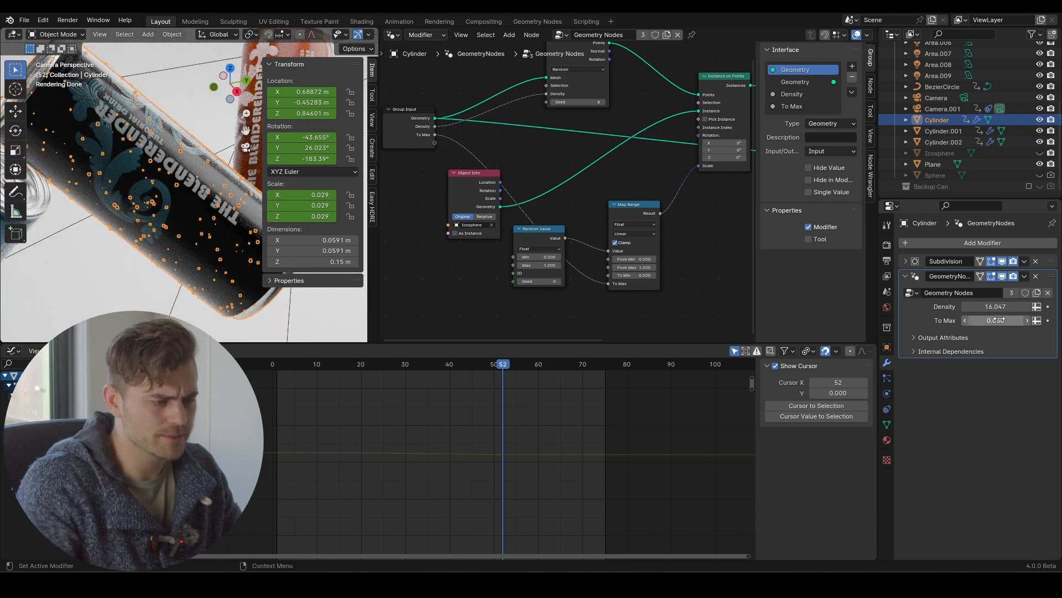
text(0.03)
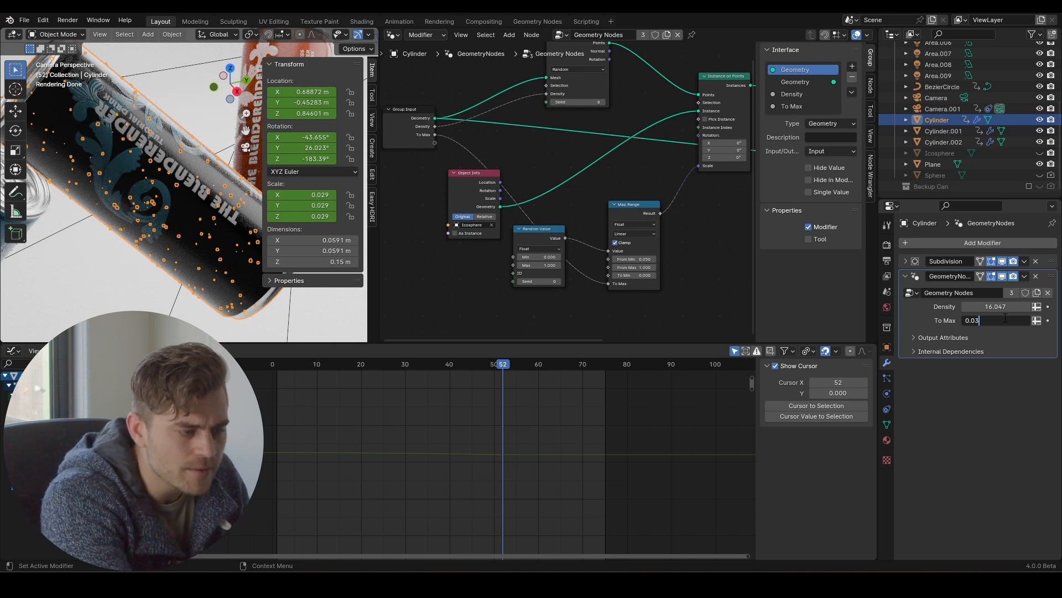
text(4)
key(Return)
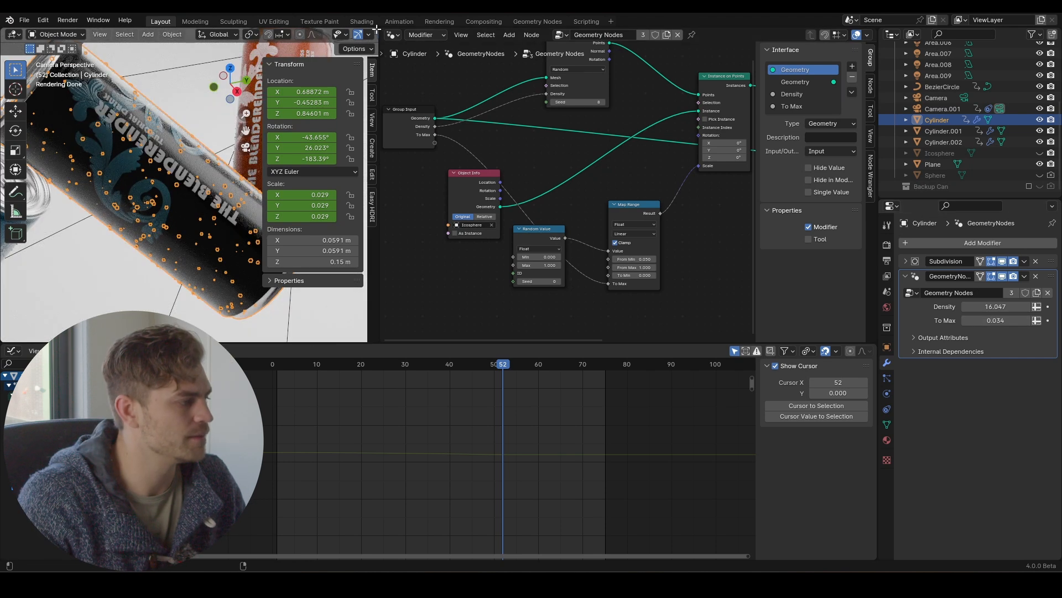
Close the node editor and set the blue can's To Max modifier value to 0.035
drag(376, 28, 379, 127)
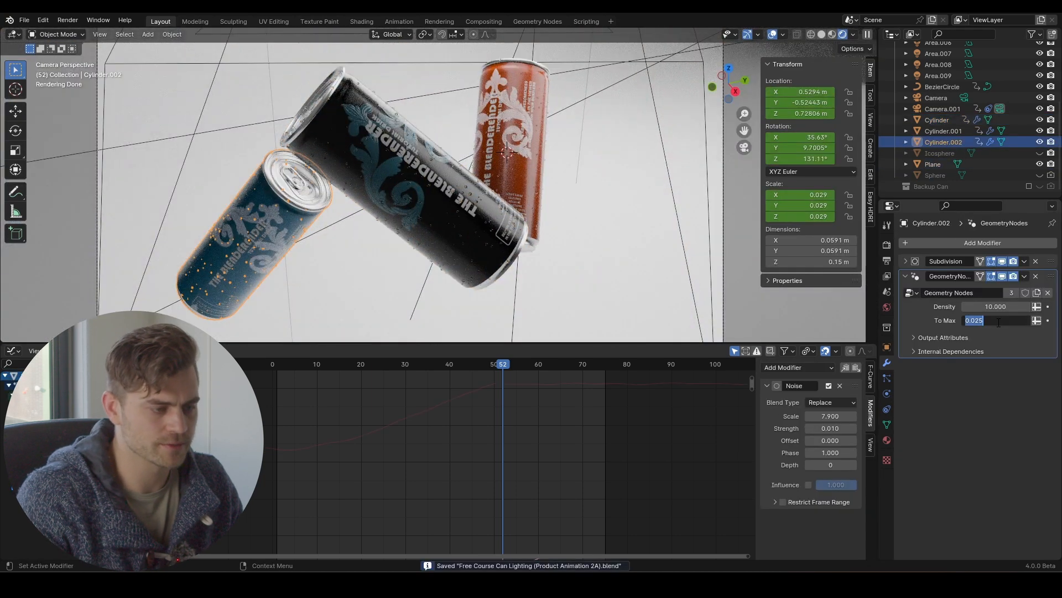
text(0.035)
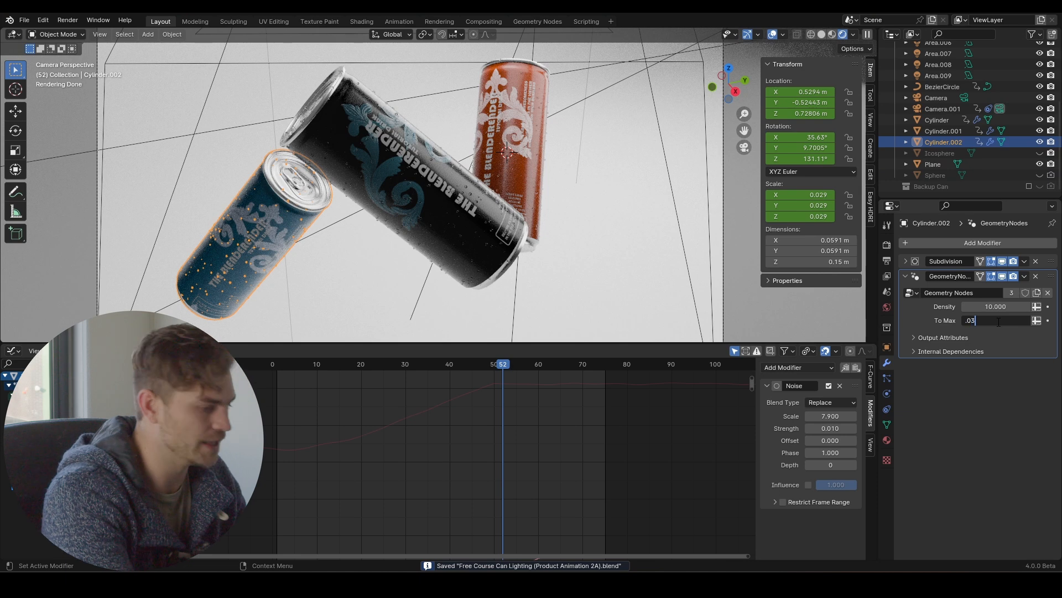
key(Return)
Save the file and hide the viewport overlays with the backdrop plane selected
click(520, 157)
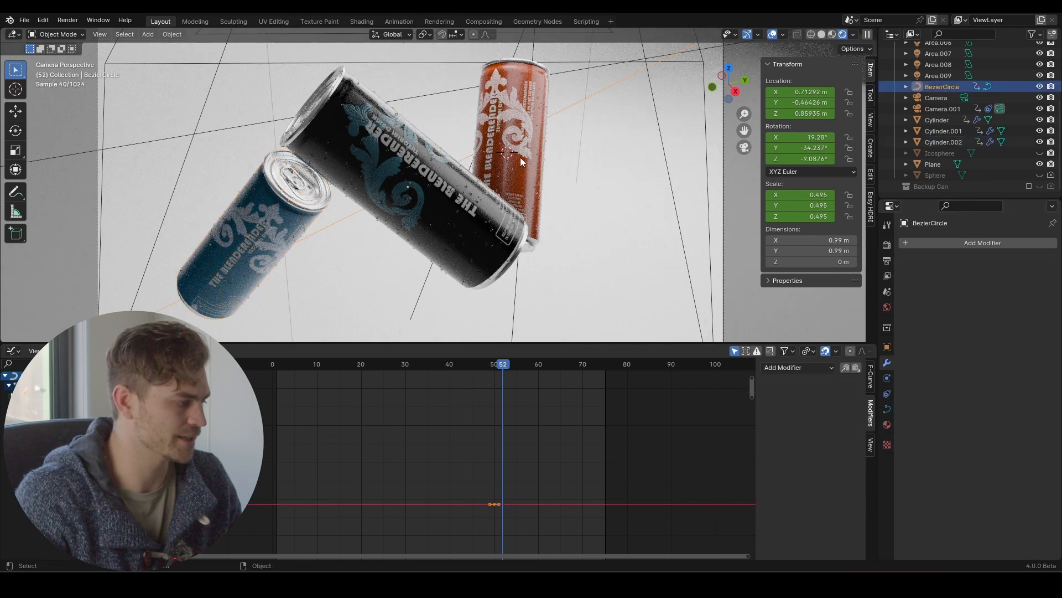
key(ctrl+s)
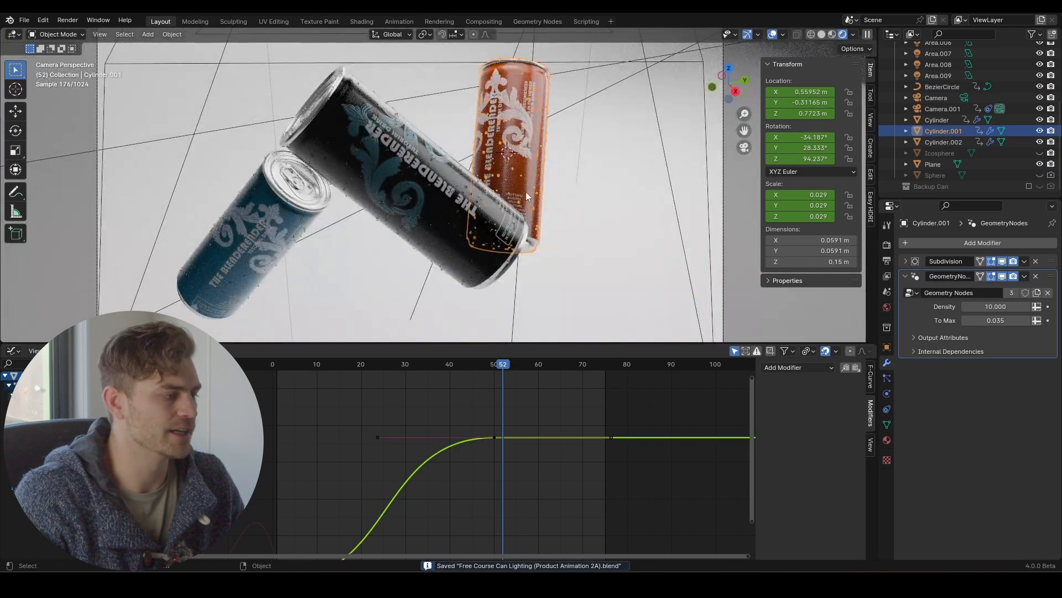
click(566, 230)
drag(566, 231, 359, 186)
click(459, 202)
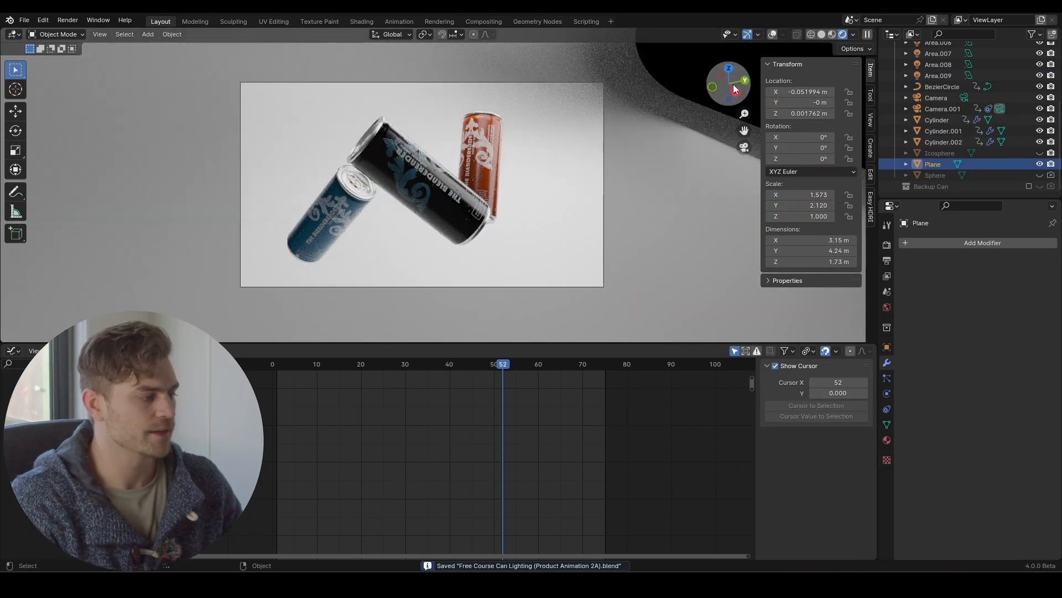
Play the animation from its opening frames to check the camera motion without overlays
drag(409, 365, 281, 370)
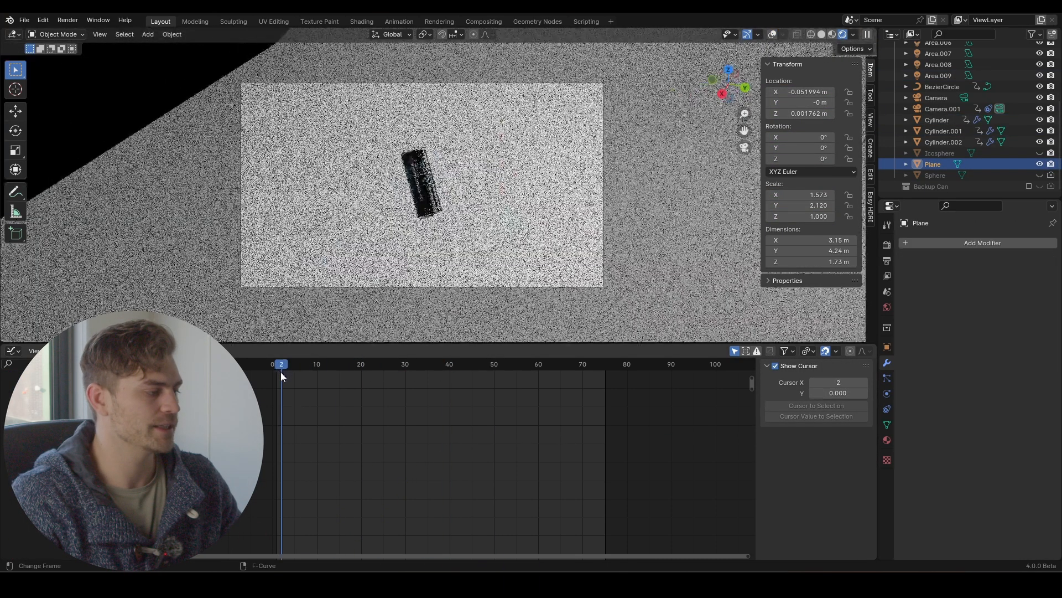
key(space)
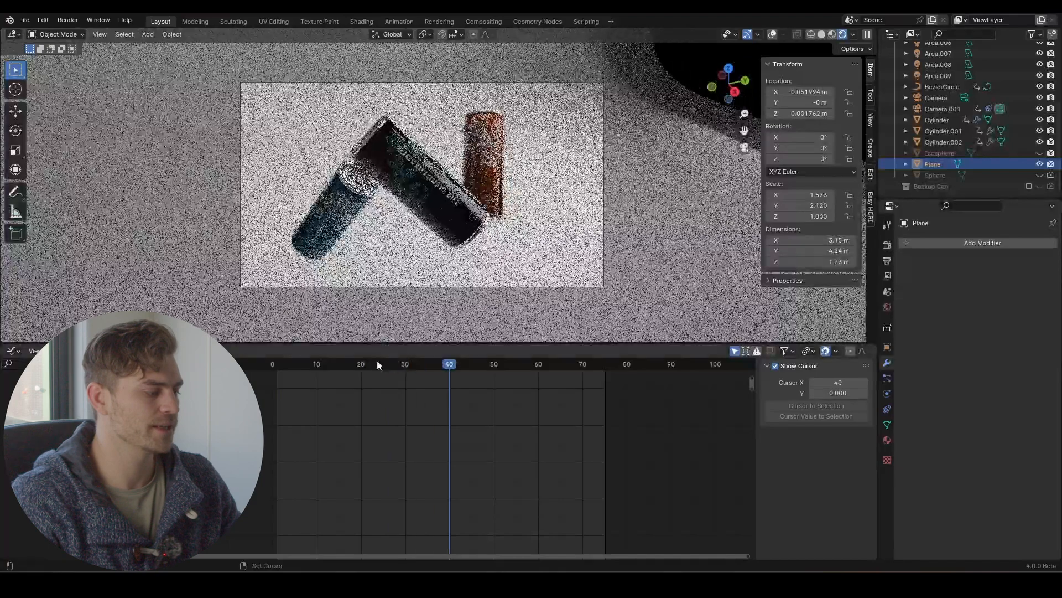
click(306, 366)
key(space)
key(space)
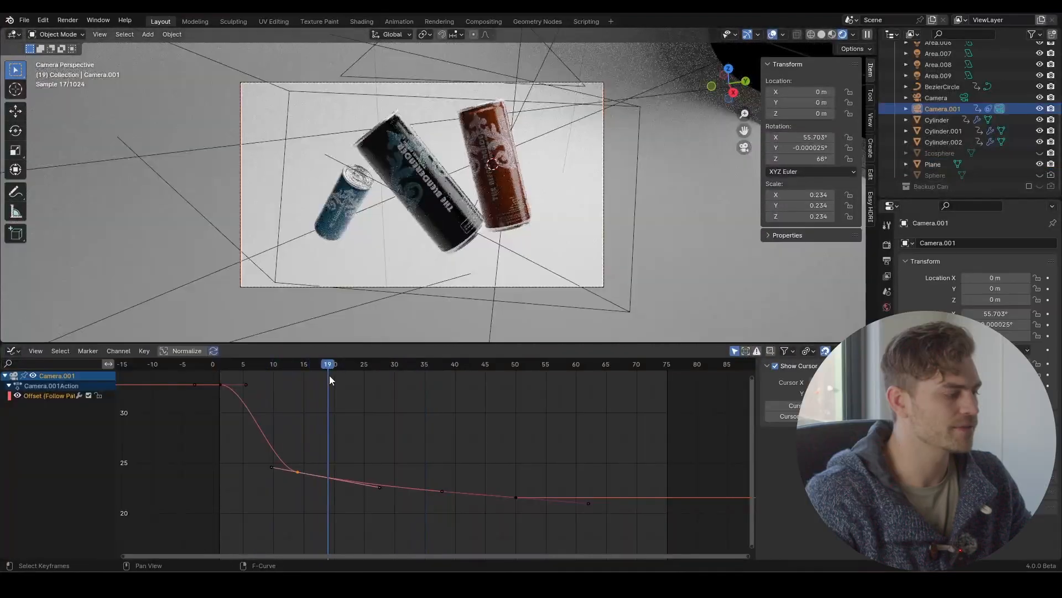
Move the Camera.001 path offset keyframe at frame 14 along the time axis to about frame 21
drag(330, 375, 340, 395)
drag(318, 441, 282, 496)
key(g)
key(x)
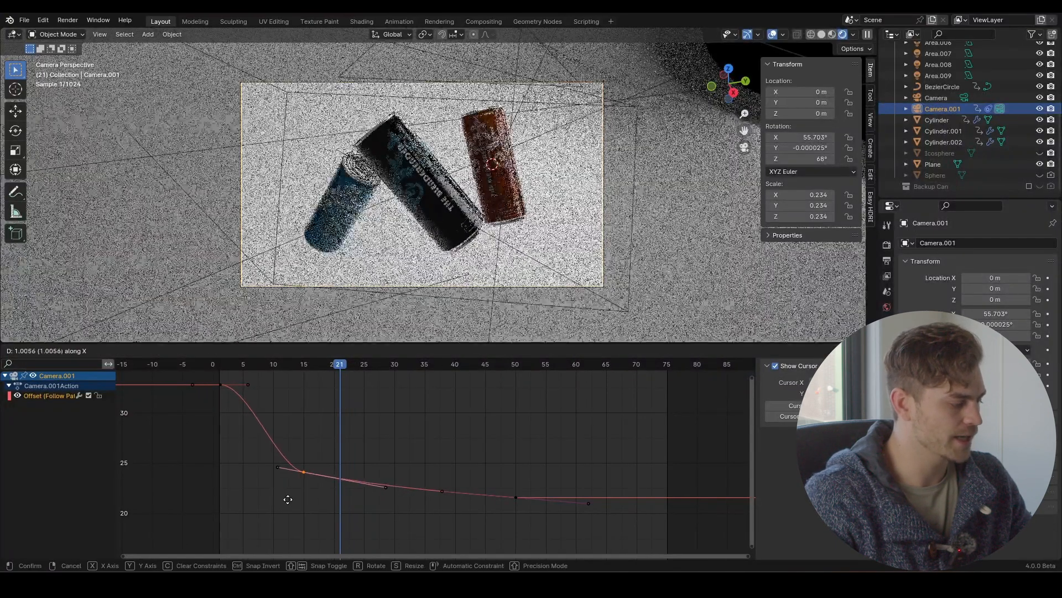
click(323, 503)
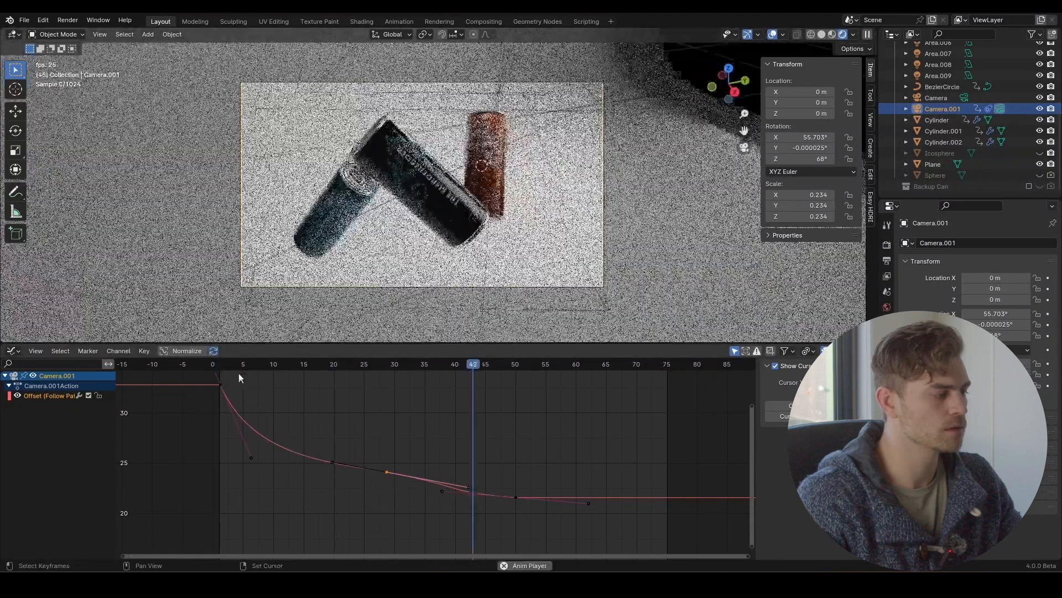
Stop the playback and undo the last move of the camera's middle offset keyframe
key(space)
key(ctrl+z)
key(ctrl+z)
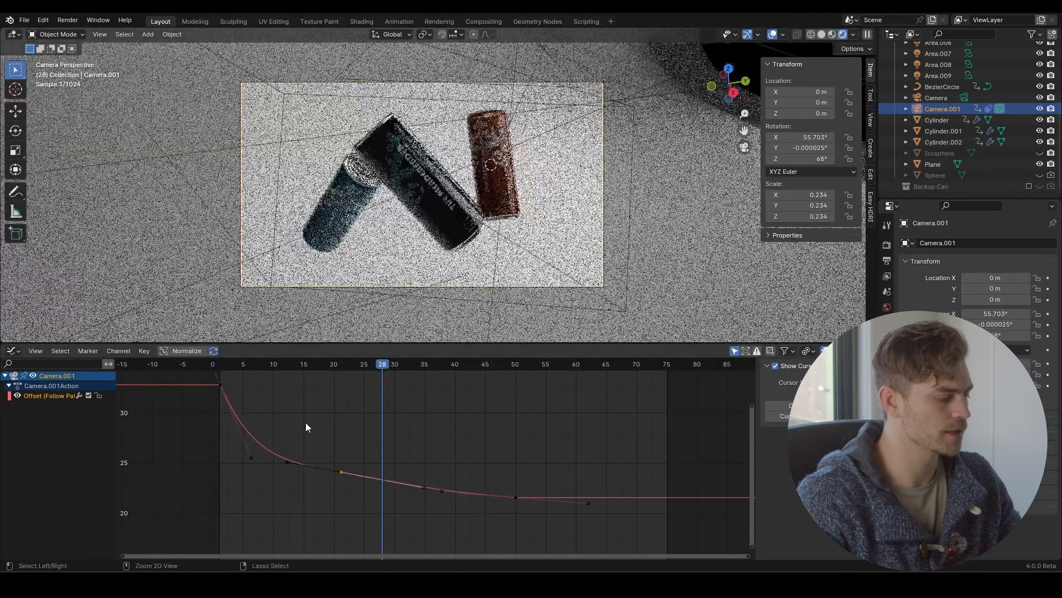
Raise the left handle of the camera offset keyframe near frame 21 to about frame 15 and value 31
click(287, 461)
key(g)
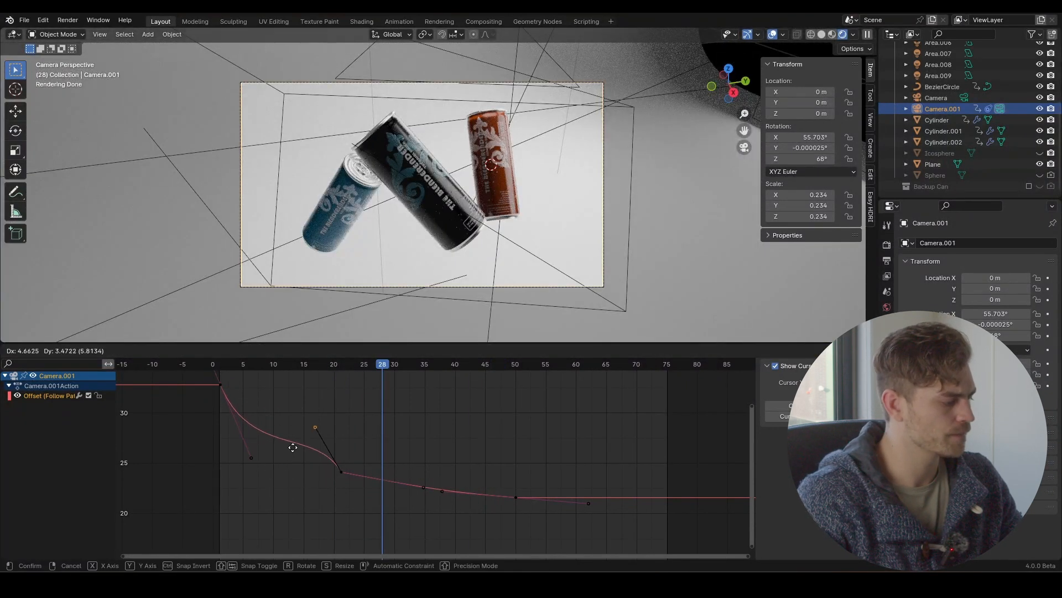
click(292, 448)
Replay the animation from frame 1 to review the camera motion with the reshaped offset curve
click(223, 362)
key(space)
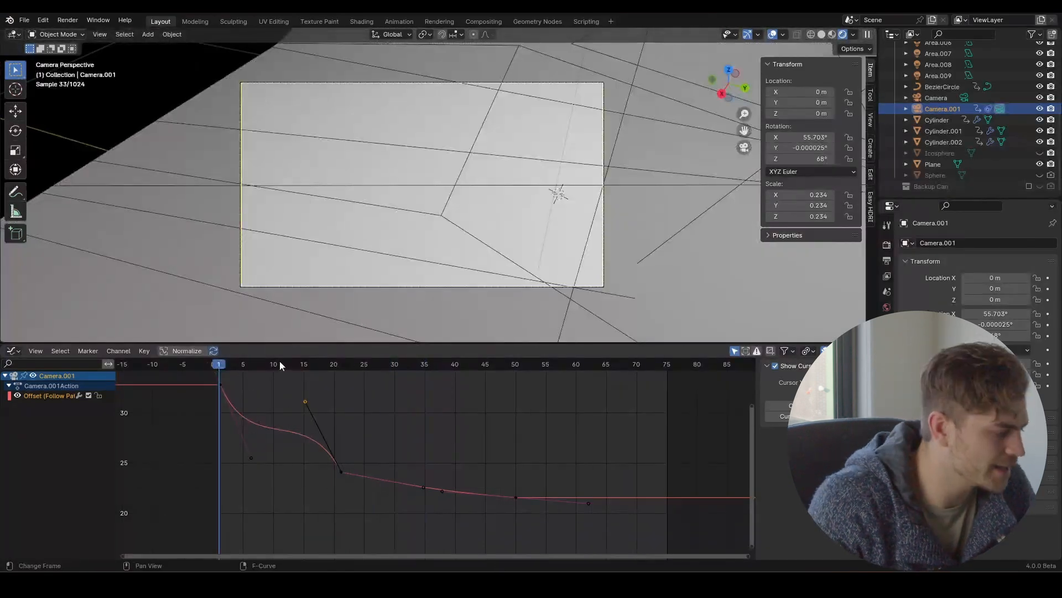
key(space)
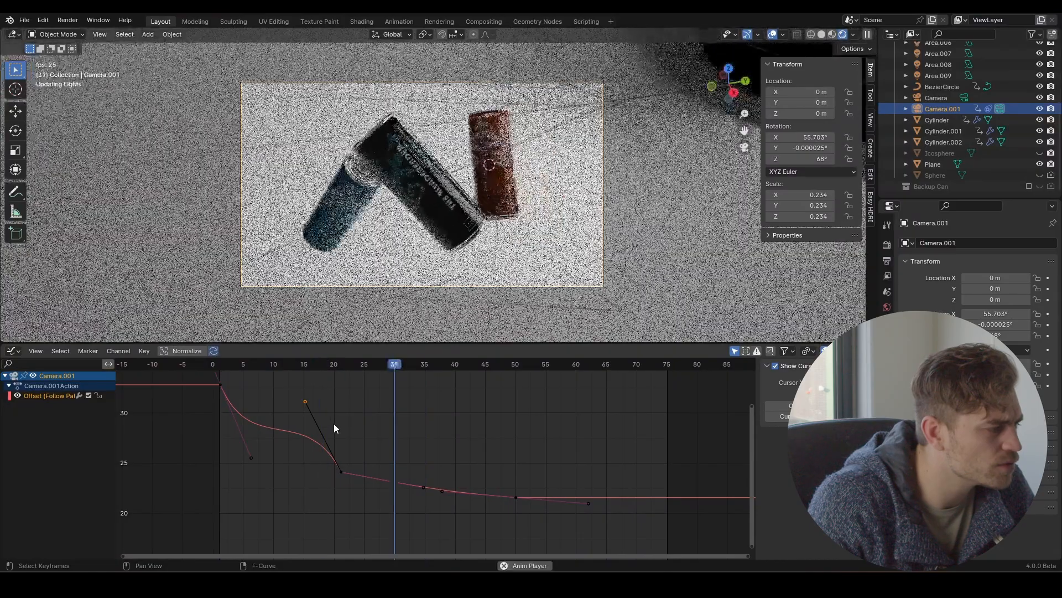
click(217, 364)
key(space)
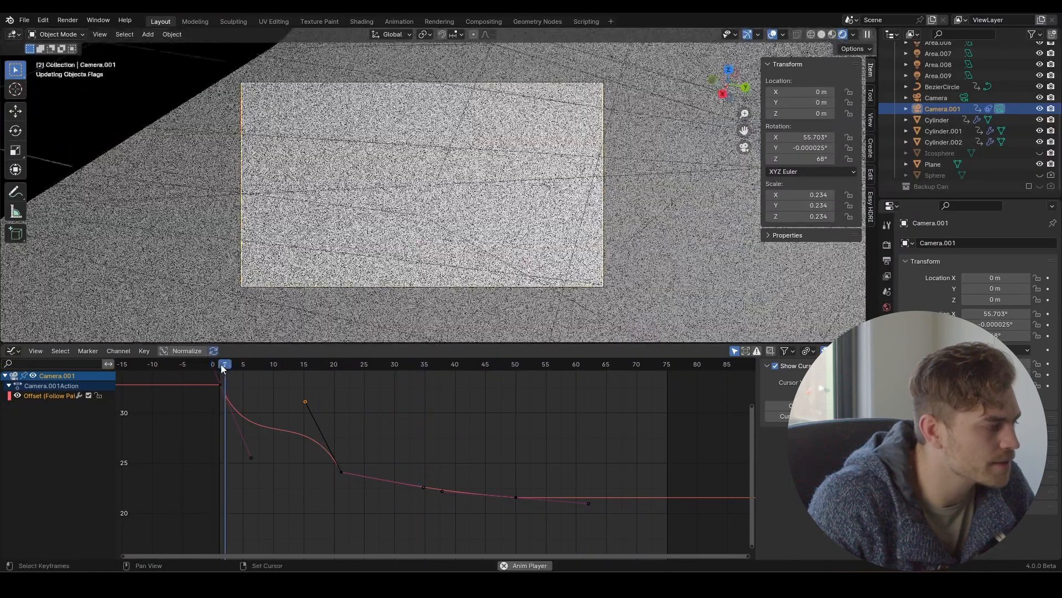
Play and pause the animation repeatedly from the early frames to examine how the camera moves around the cans
key(space)
click(267, 367)
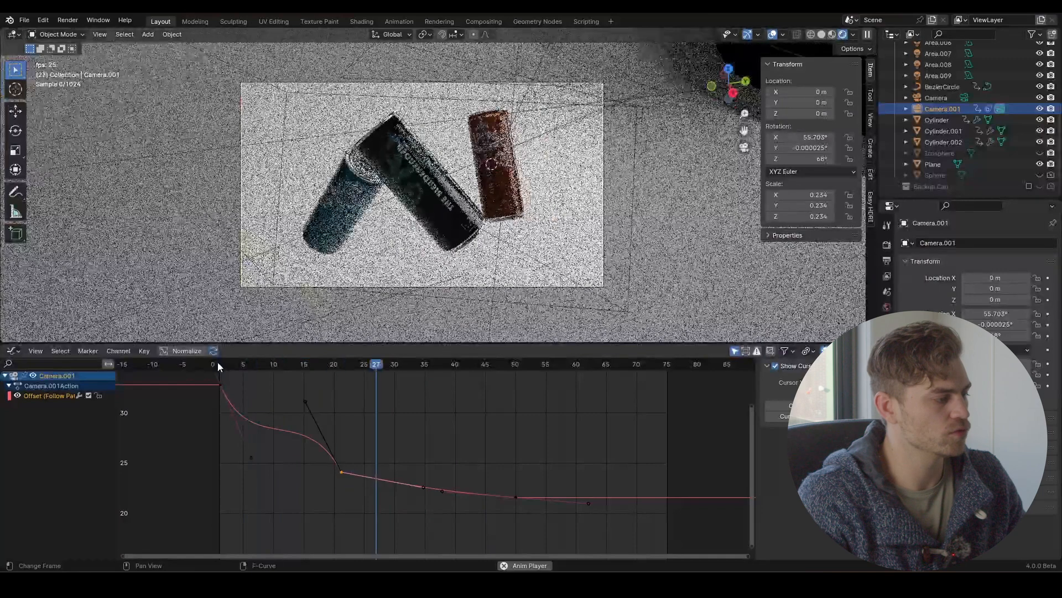
key(space)
drag(236, 364, 219, 366)
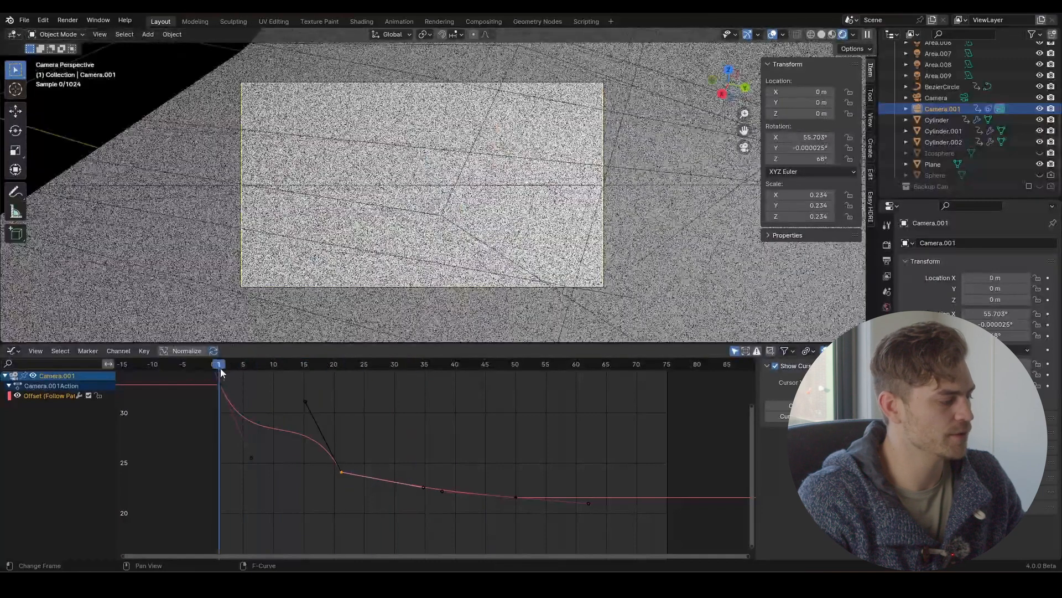
key(space)
key(space)
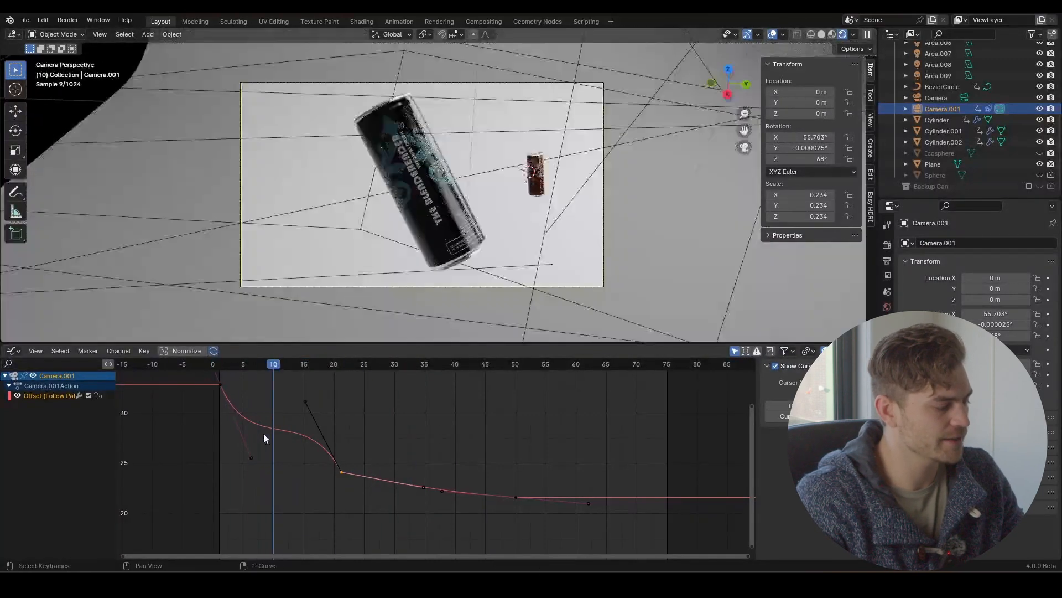
key(space)
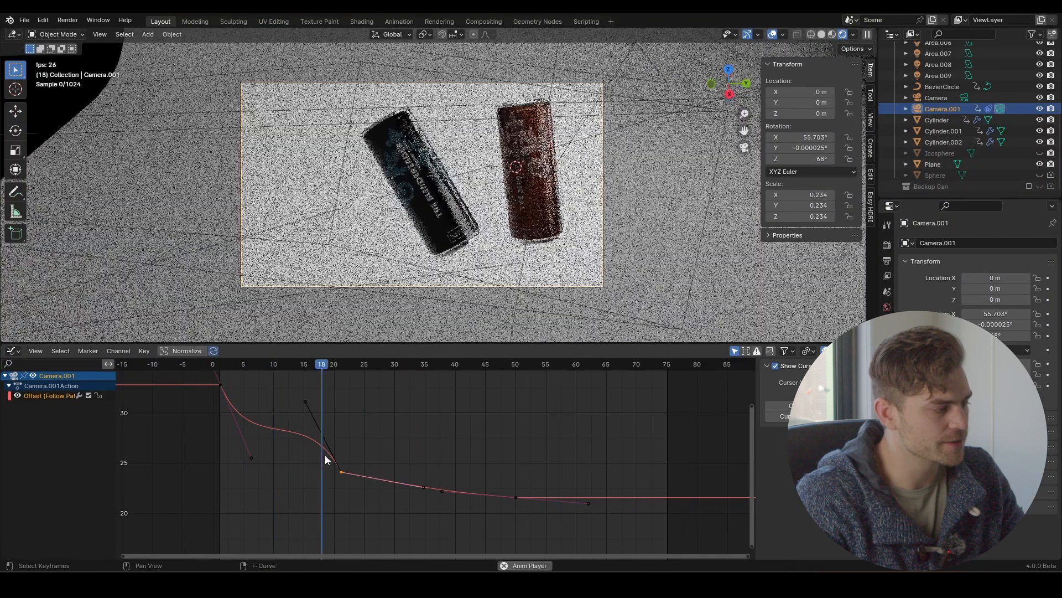
key(space)
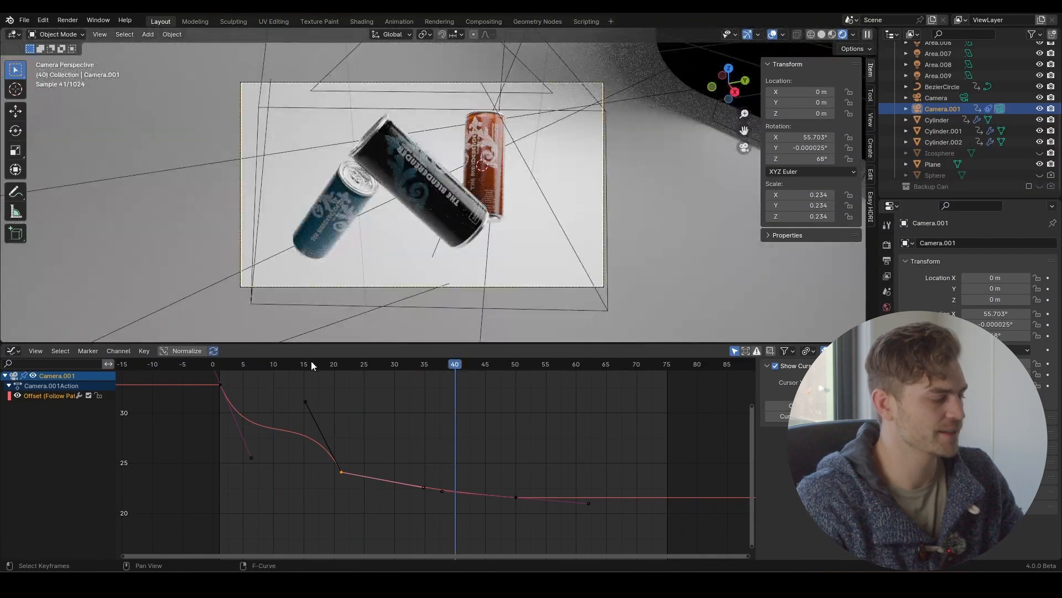
click(311, 363)
key(space)
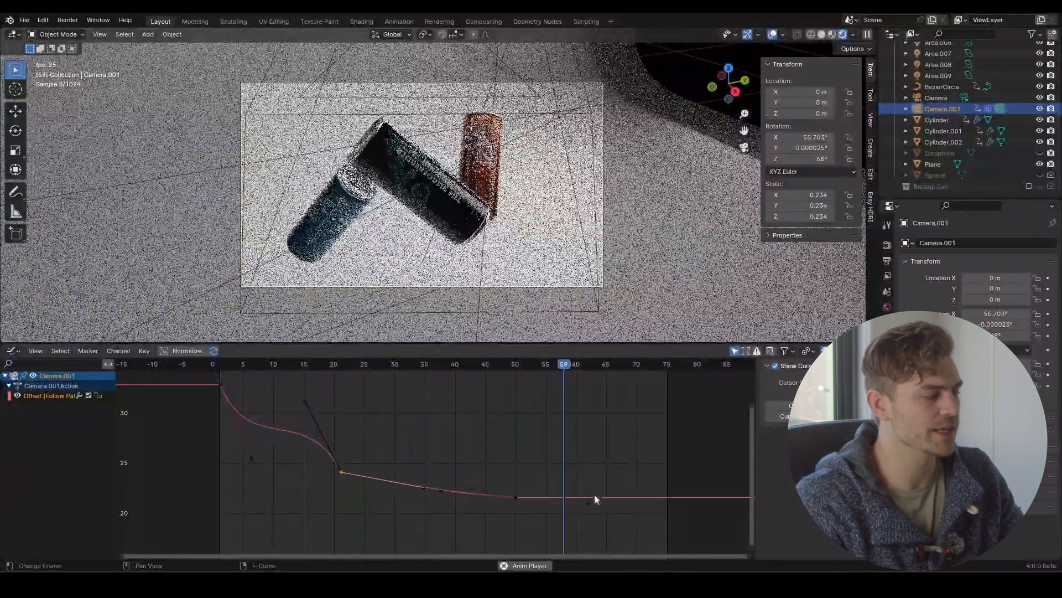
Move the camera's middle offset keyframe to about frame 19 and save the file
key(space)
key(ctrl+s)
click(221, 364)
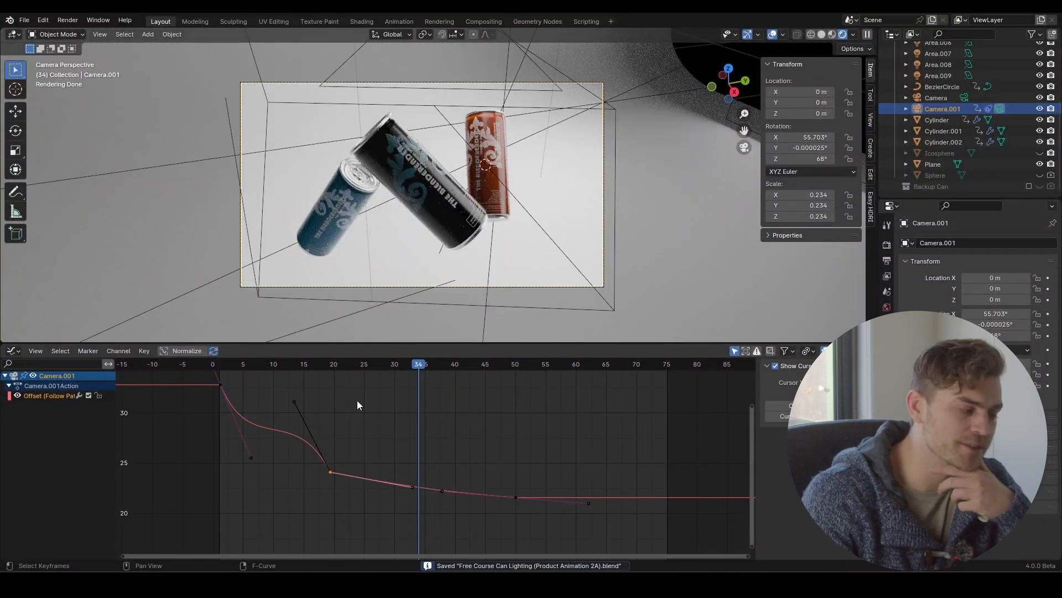
Replay the animation from frame 1 to check the camera timing with the moved offset keyframe, and save the file again
click(221, 366)
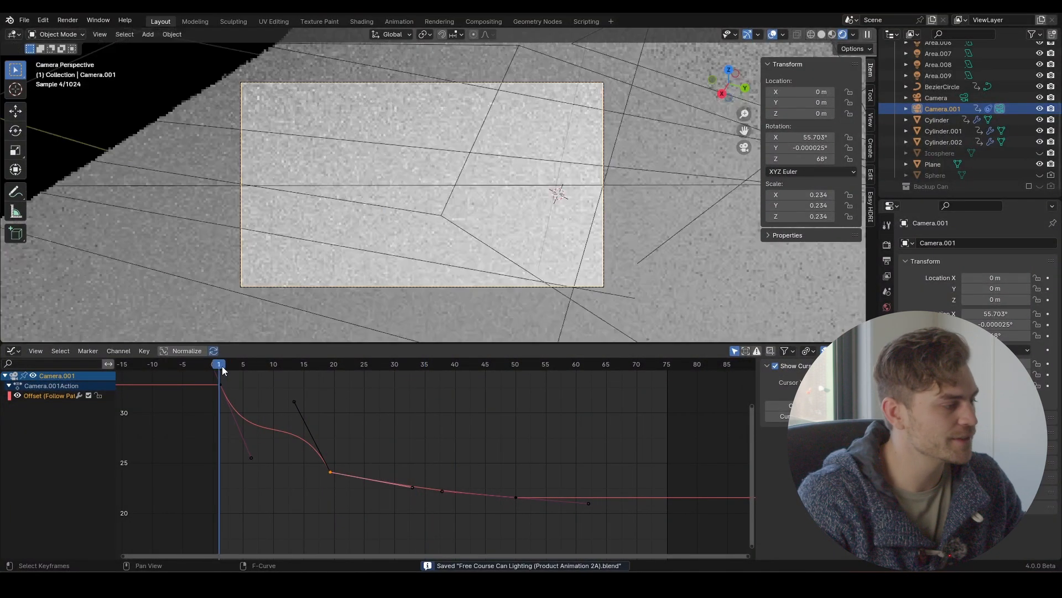
key(space)
key(ctrl+s)
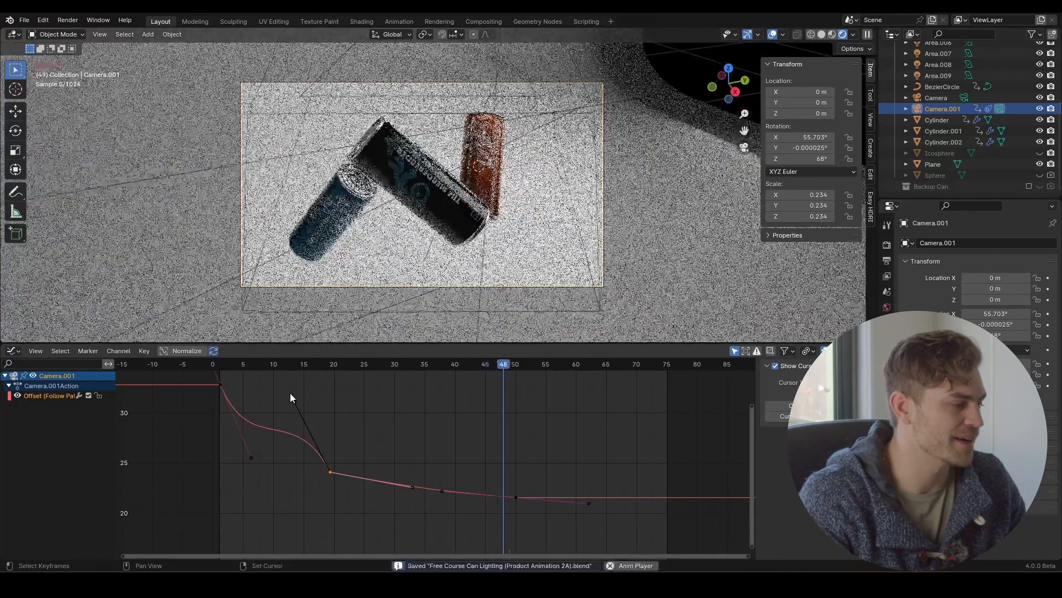
key(space)
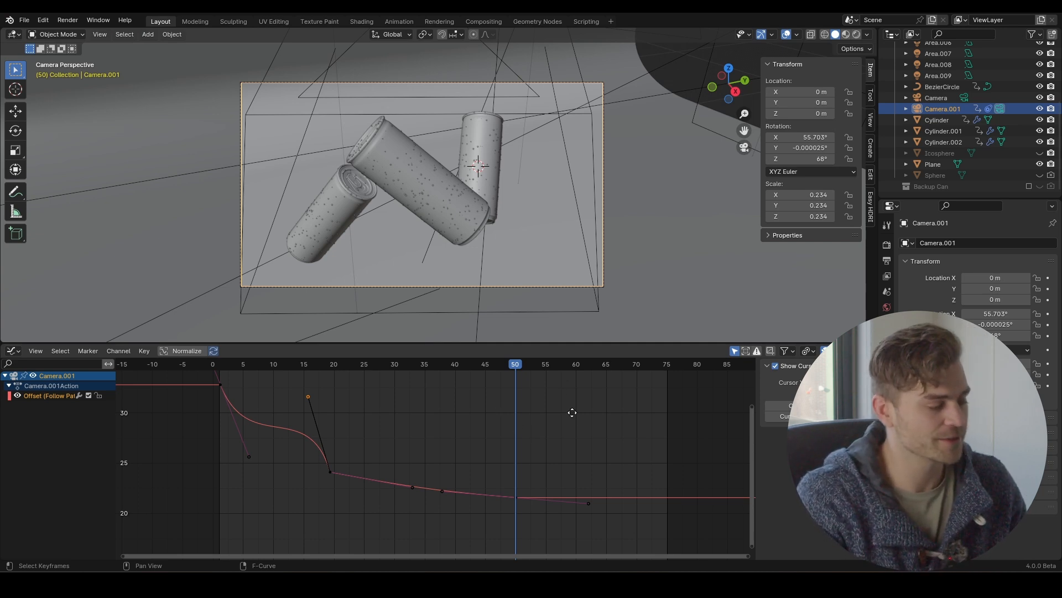
Save the file and show frame 60 through the active camera
middle_drag(572, 412, 442, 419)
key(ctrl+s)
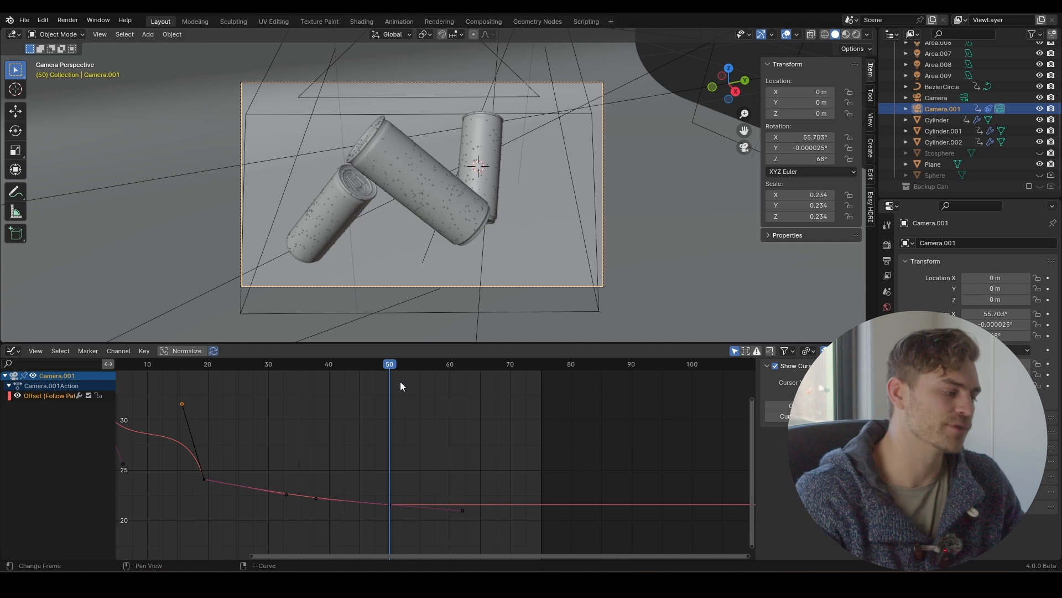
click(376, 368)
drag(374, 366, 449, 393)
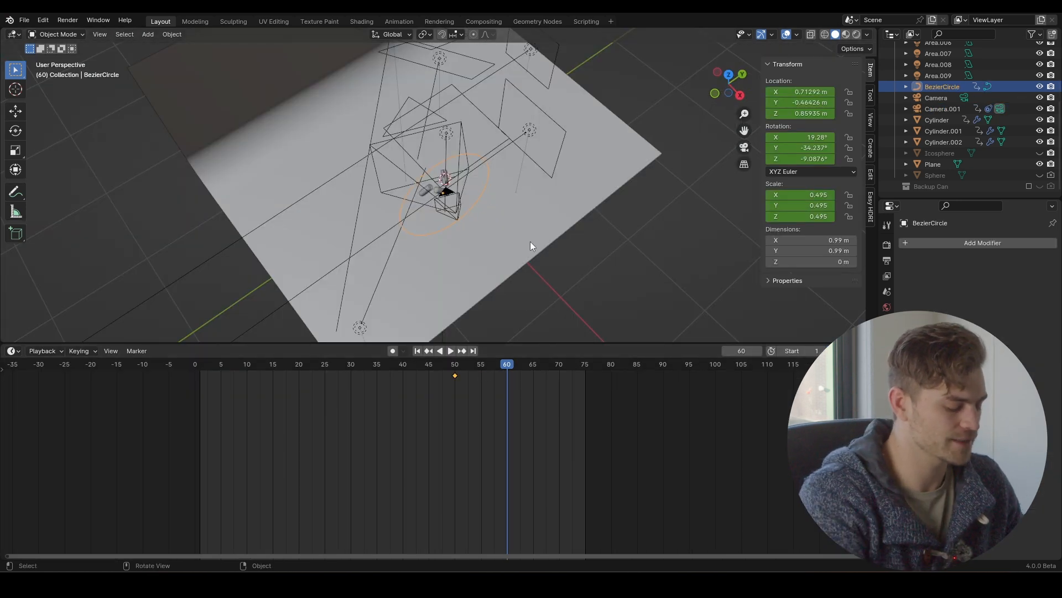
key(KP_0)
key(r)
key(y)
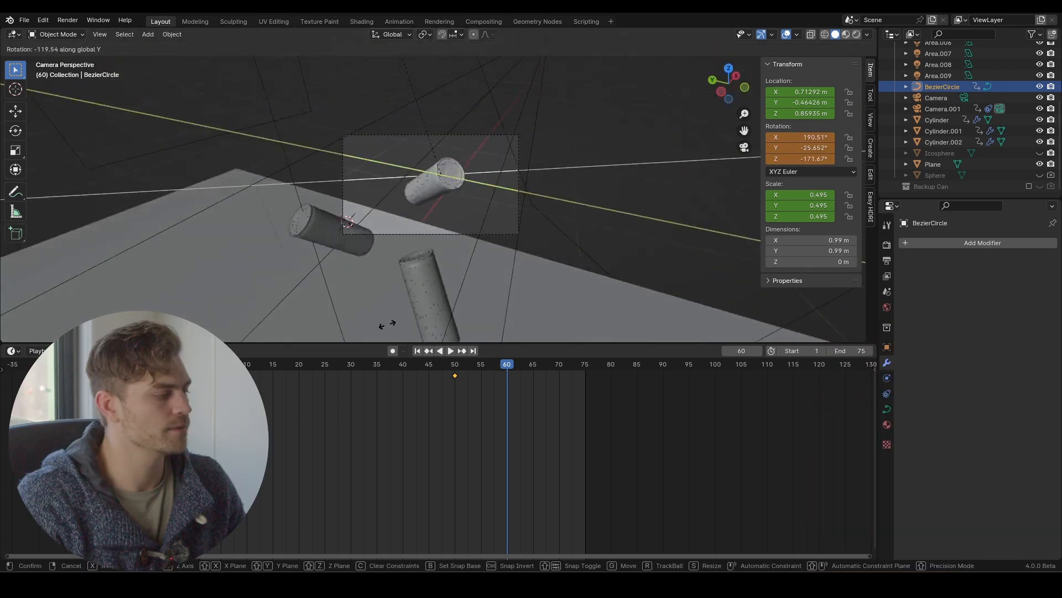
key(Escape)
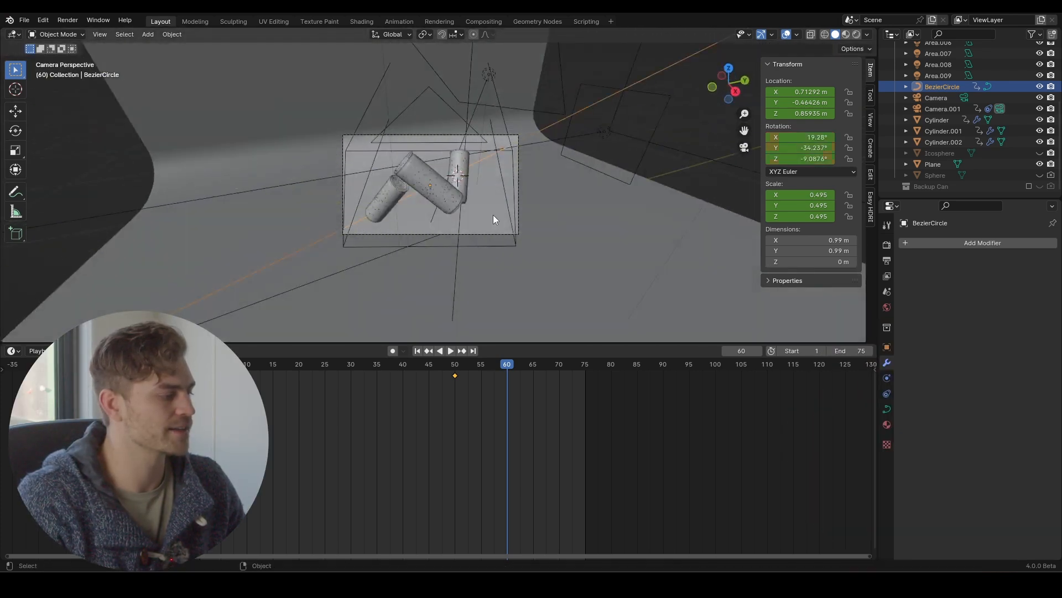
Turn off the influence of Camera.001's Track To constraint so that it is 0
click(446, 185)
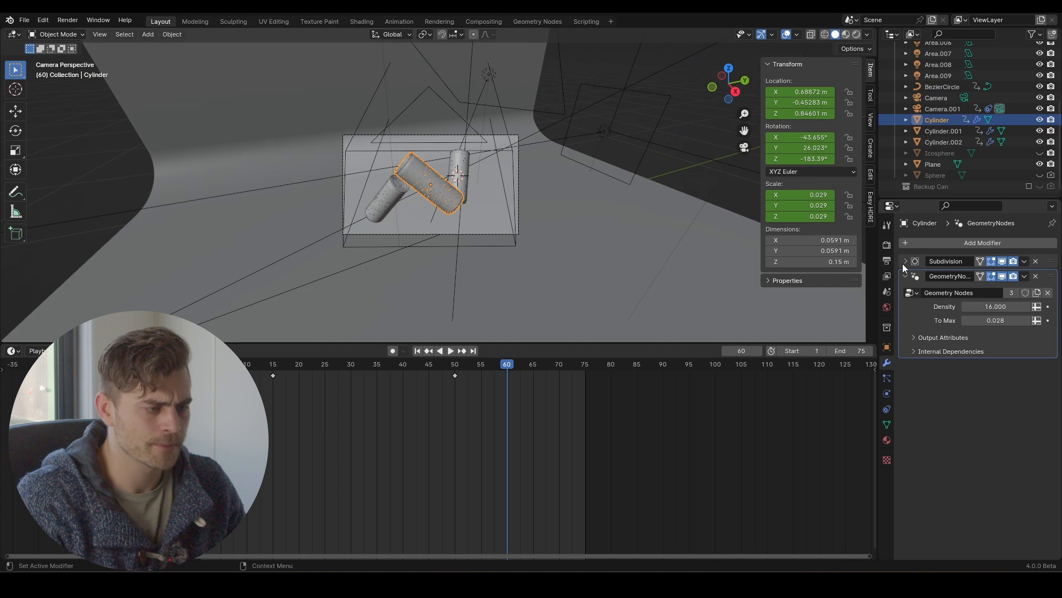
click(478, 134)
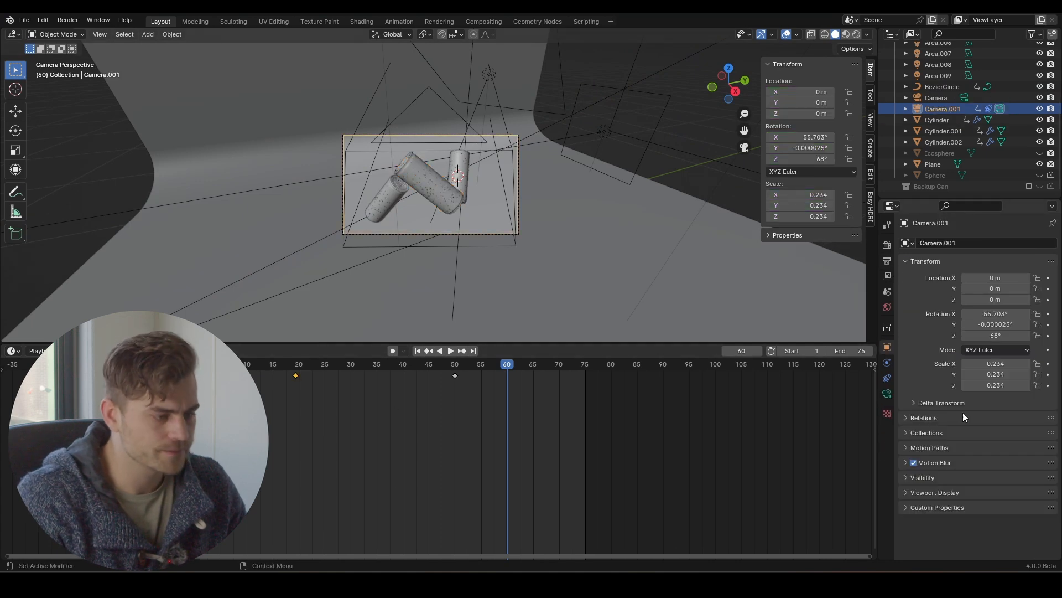
click(887, 378)
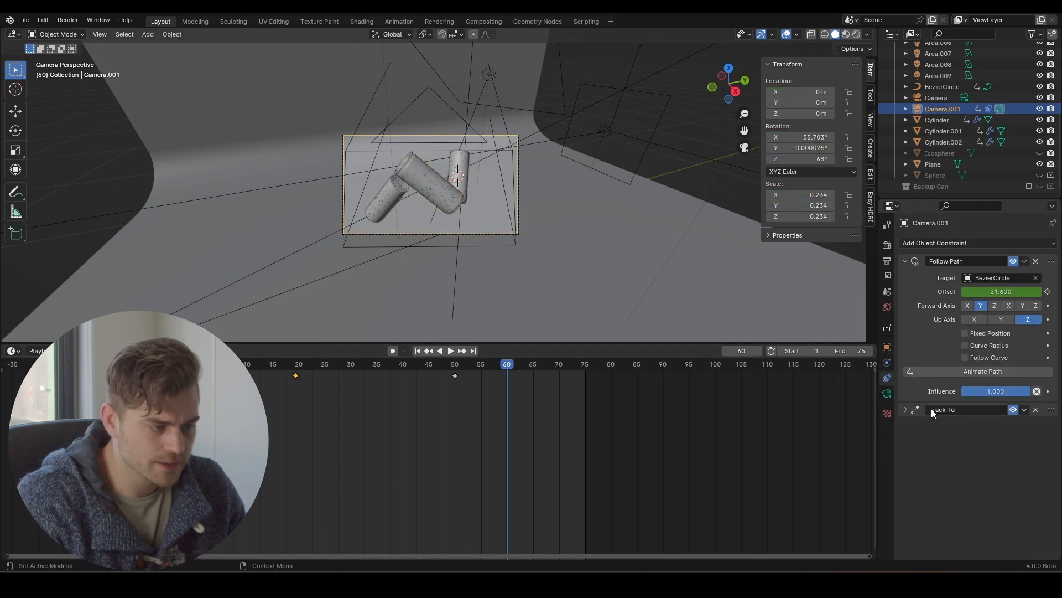
click(907, 410)
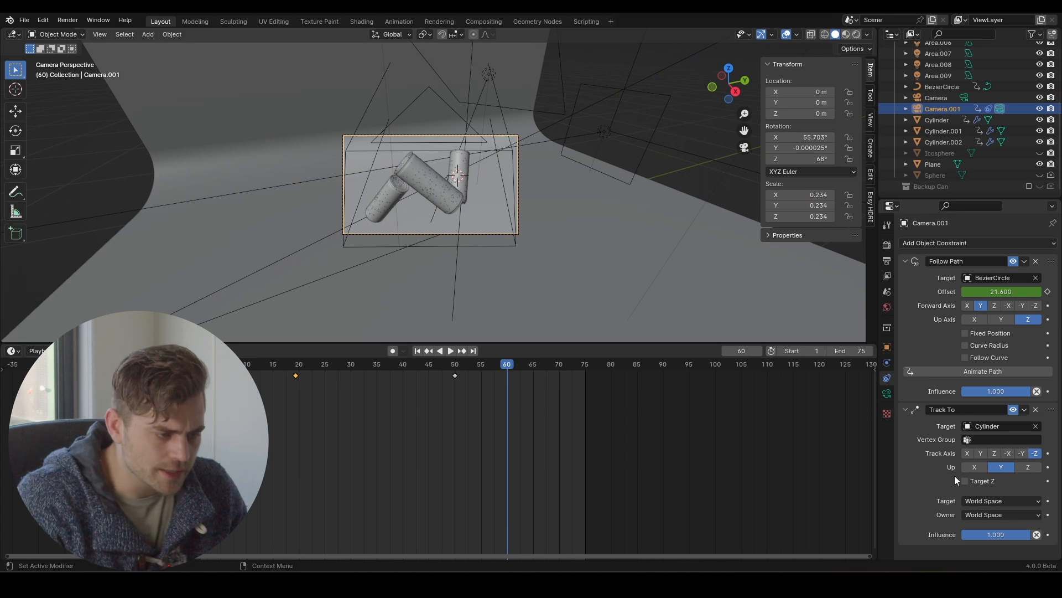
mouse_move(1019, 534)
mouse_down()
mouse_move(950, 534)
mouse_move(1019, 533)
mouse_up()
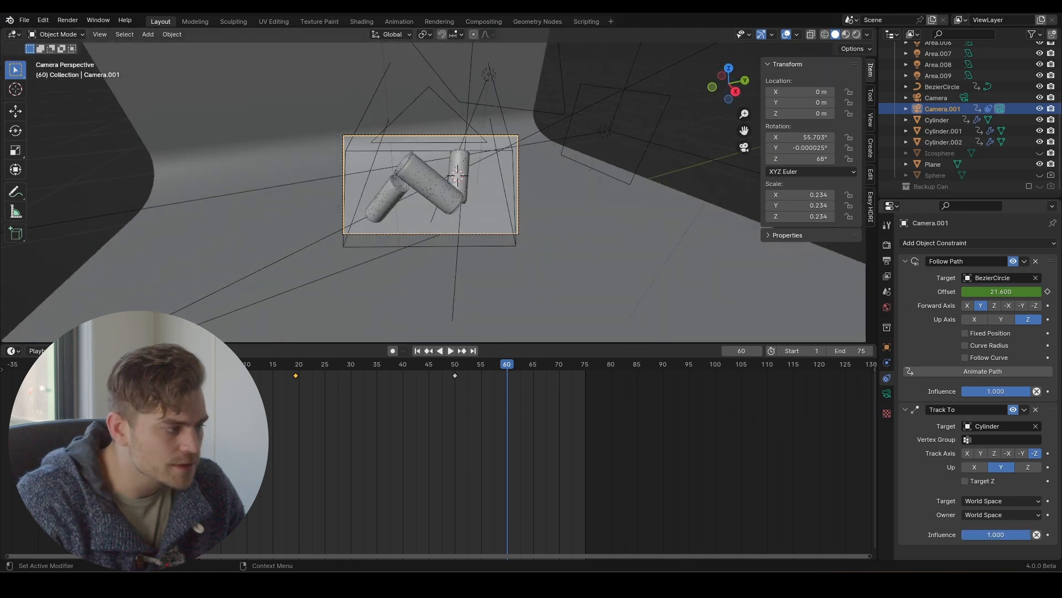
click(1037, 534)
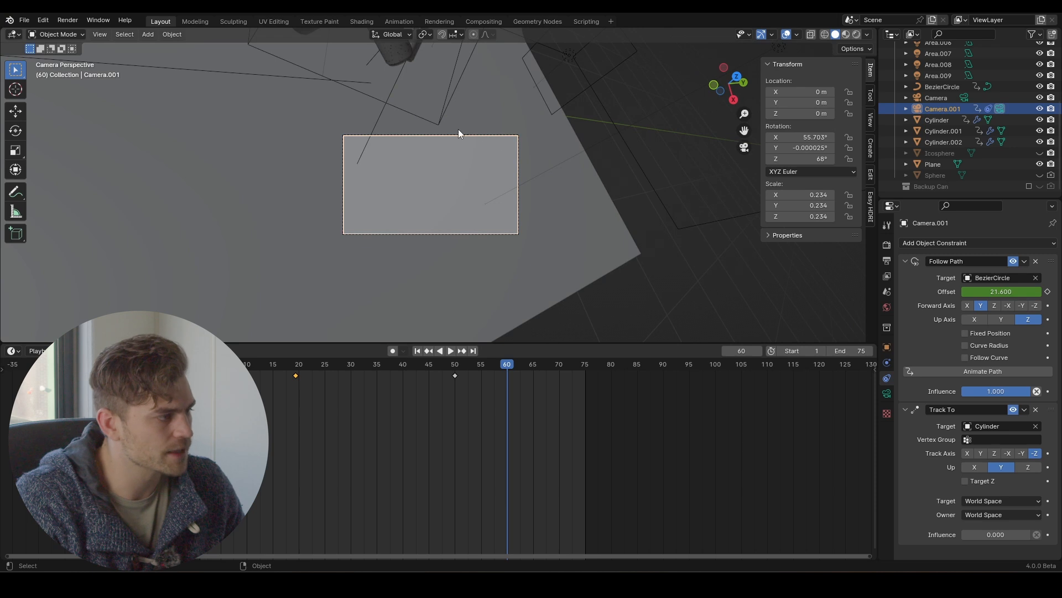
Tilt Camera.001 up about its local X axis to frame the backdrop above the cans, and keyframe its transforms at frame 60
scroll(455, 149, down, 1)
key(r)
right_click(474, 260)
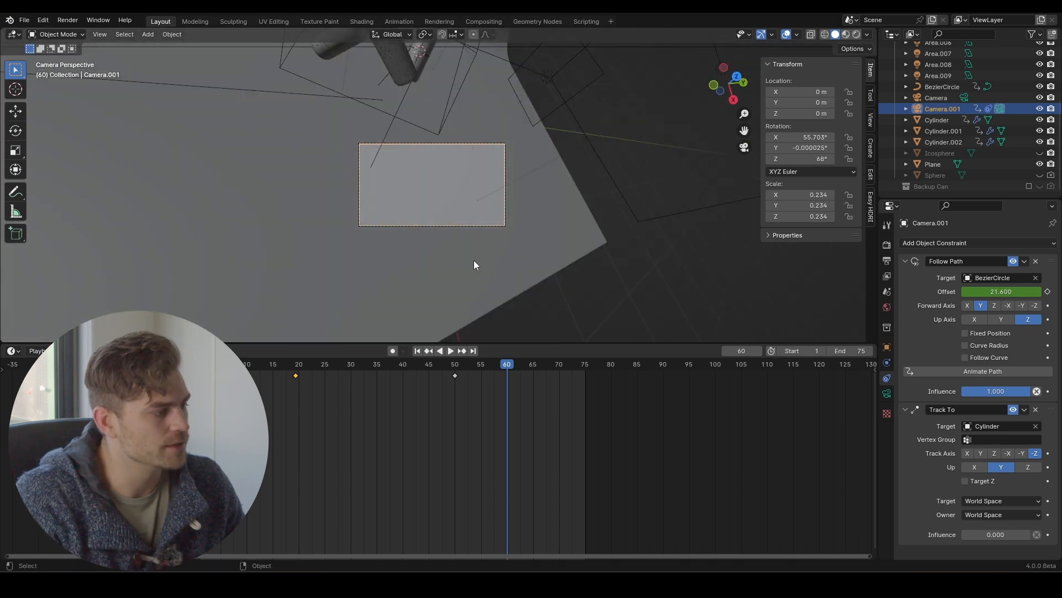
key(r)
key(x)
key(x)
click(555, 325)
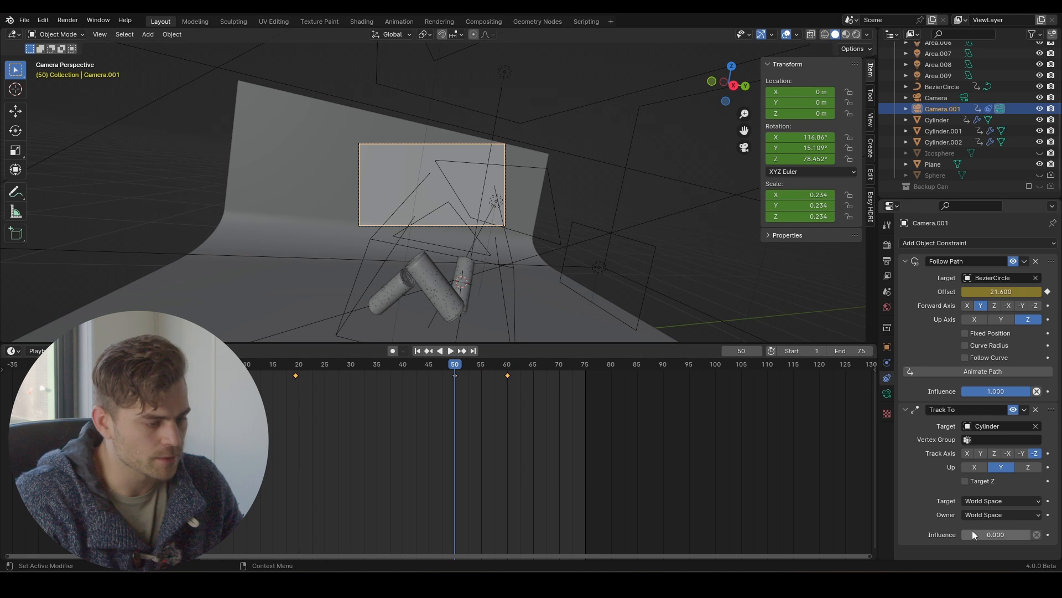
Keyframe the Track To influence at 1 on frame 50 and 0 on frame 51, and play back the transition
drag(984, 533, 1032, 538)
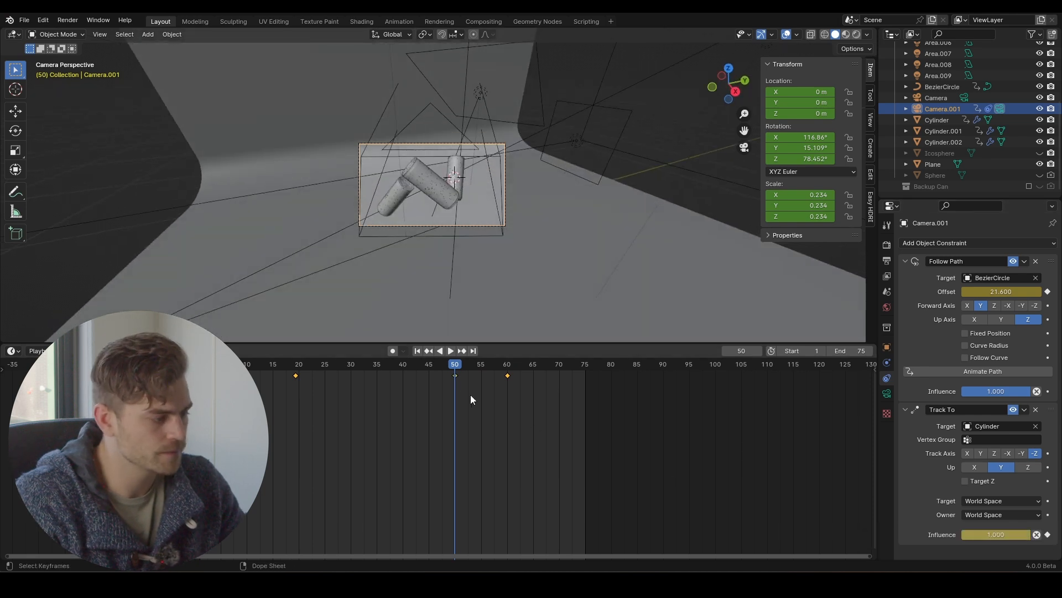
drag(457, 365, 470, 369)
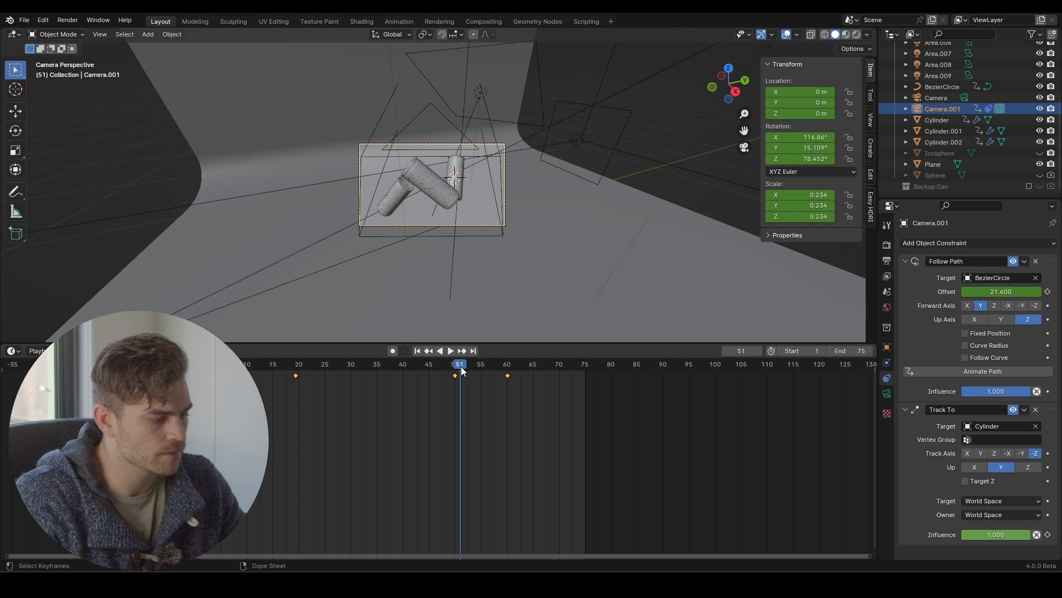
drag(1008, 533, 940, 533)
key(i)
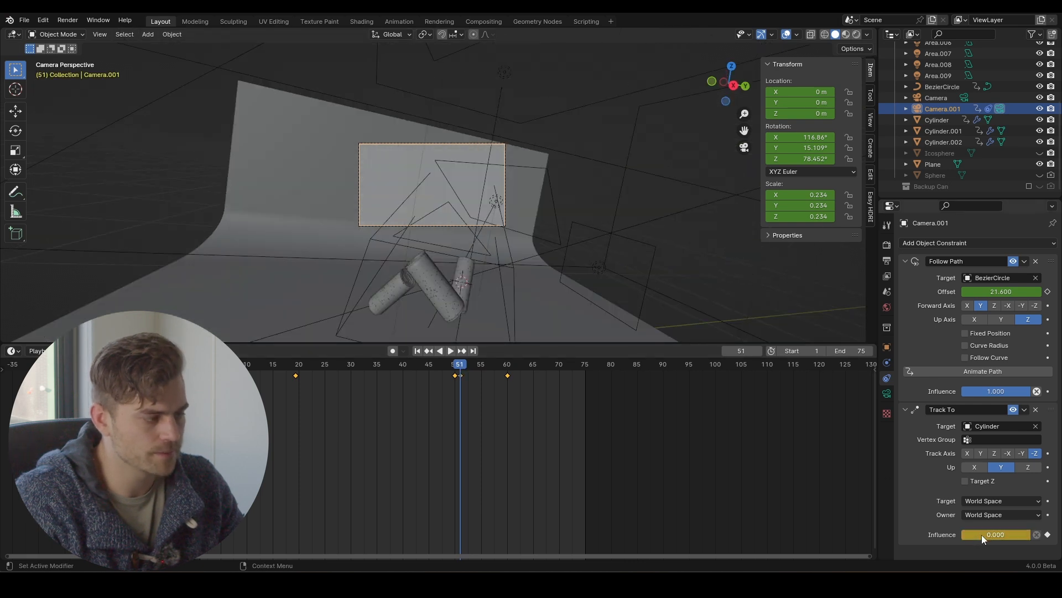
click(392, 363)
key(space)
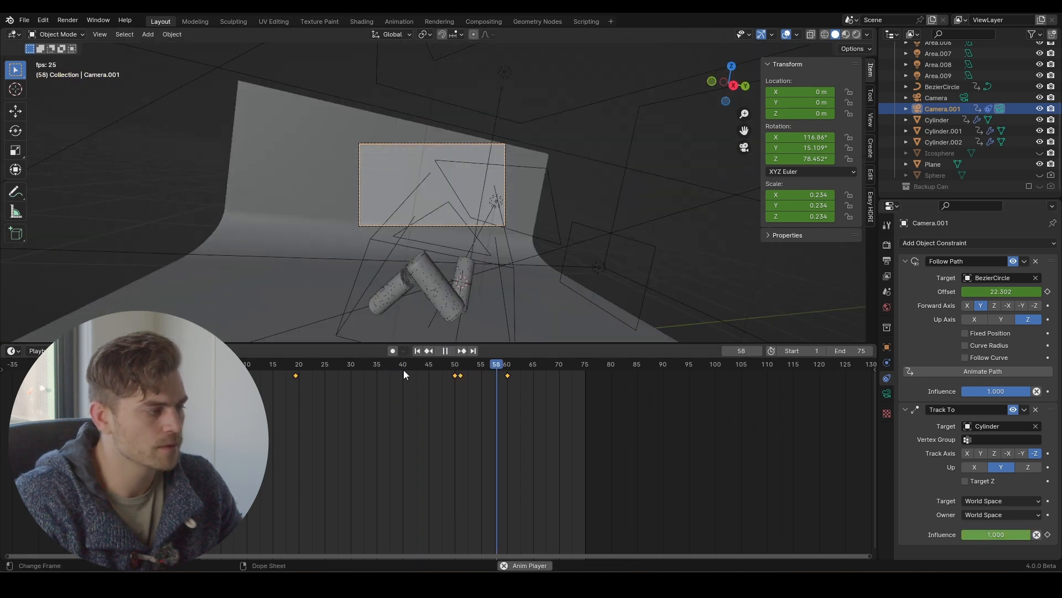
key(space)
Delete the camera keyframes at frame 60 and move the influence keyframe from frame 51 to frame 60
scroll(464, 392, up, 11)
drag(631, 396, 596, 373)
key(x)
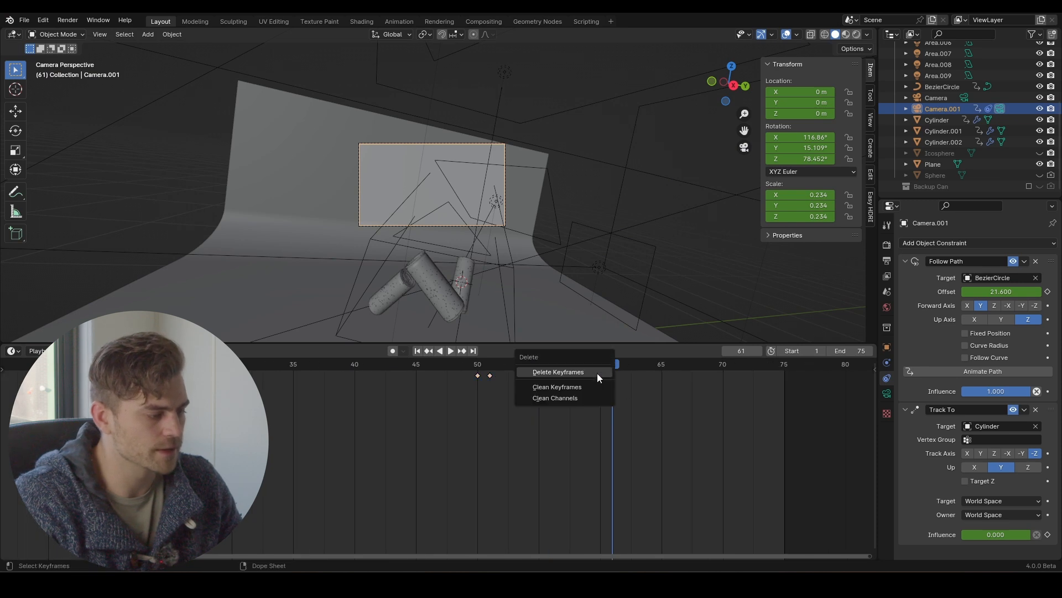
click(597, 373)
drag(490, 375, 601, 402)
Play and scrub through frames 50 to 60 to review the camera's transition away from the cans
click(456, 365)
key(space)
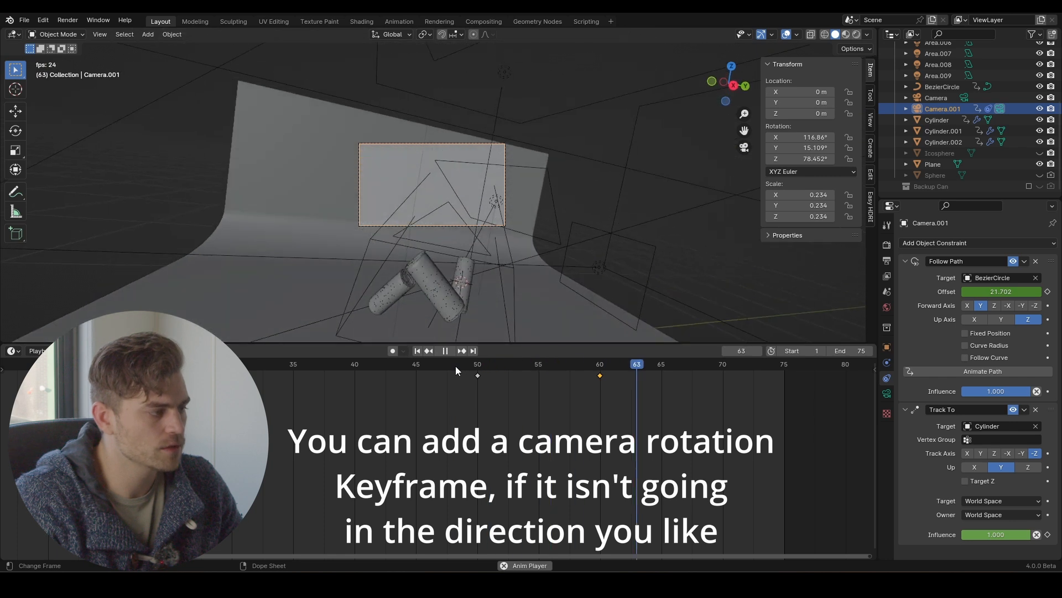
key(space)
click(433, 367)
key(space)
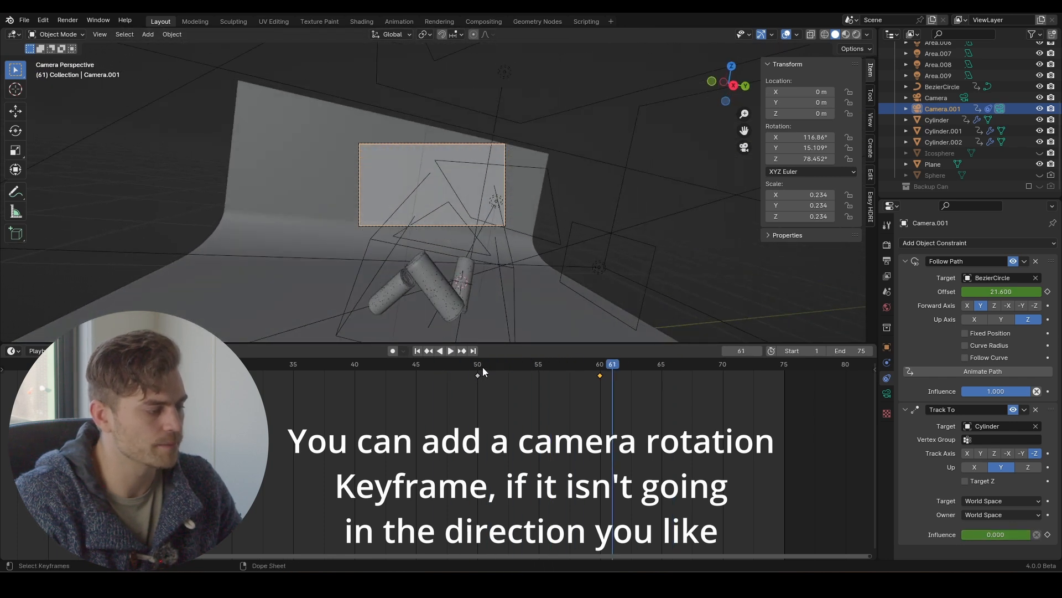
click(479, 366)
drag(479, 367, 601, 368)
key(space)
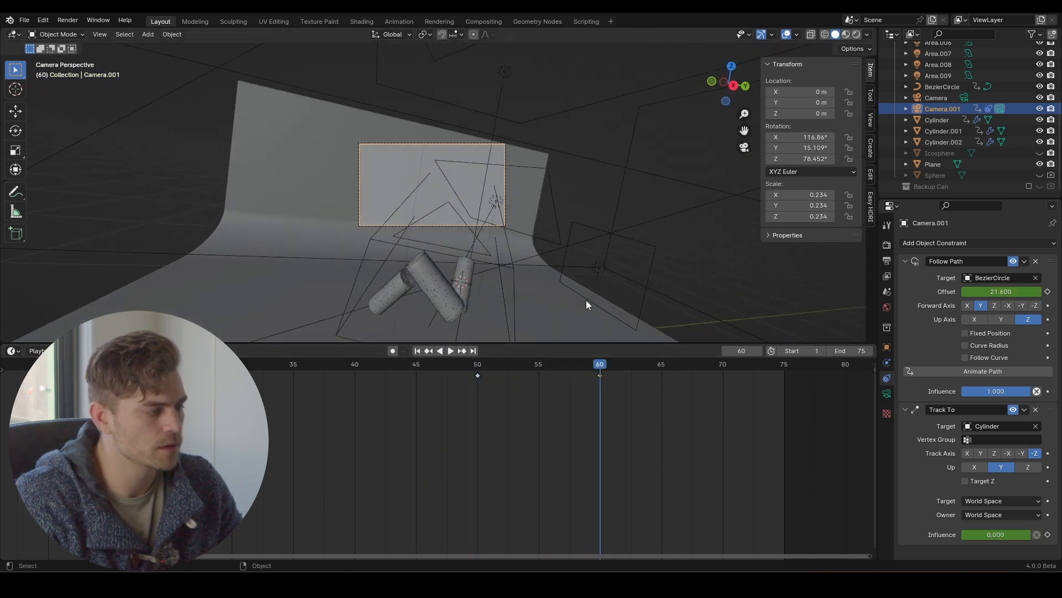
Roll Camera.001 by about 12° in the camera view and keyframe its transforms at frame 60
key(r)
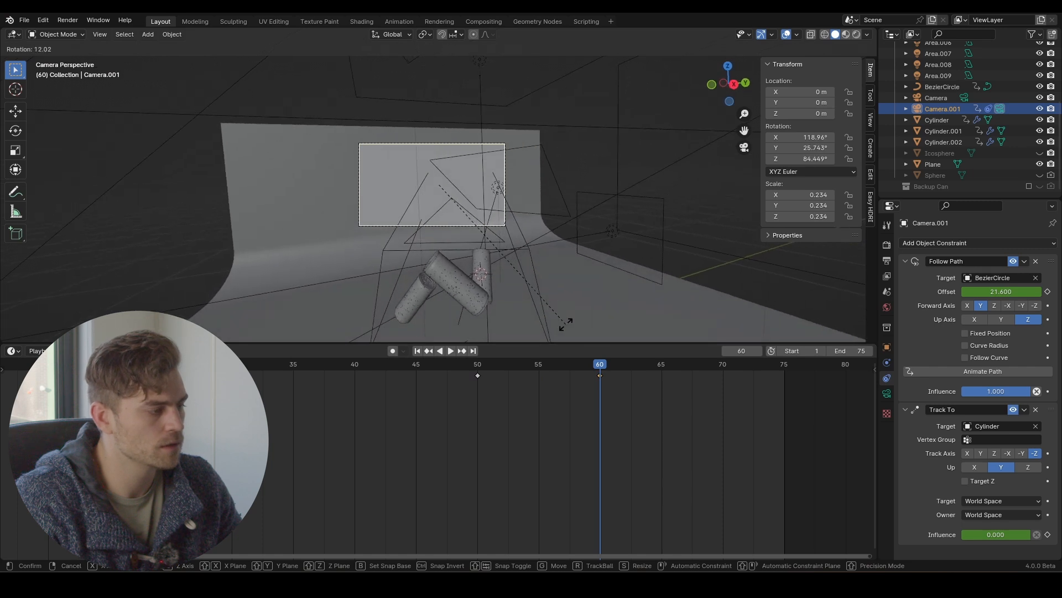
click(562, 325)
key(i)
click(541, 299)
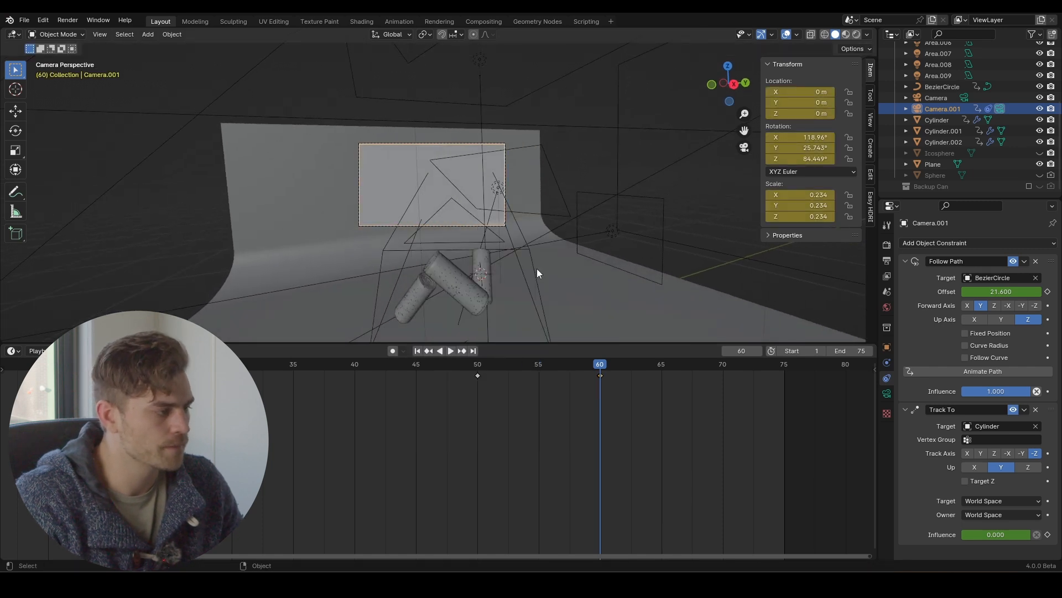
Raise the upper edge of the backdrop plane about 1.3 m along Z in Edit Mode
click(516, 134)
key(Tab)
click(516, 133)
key(g)
key(z)
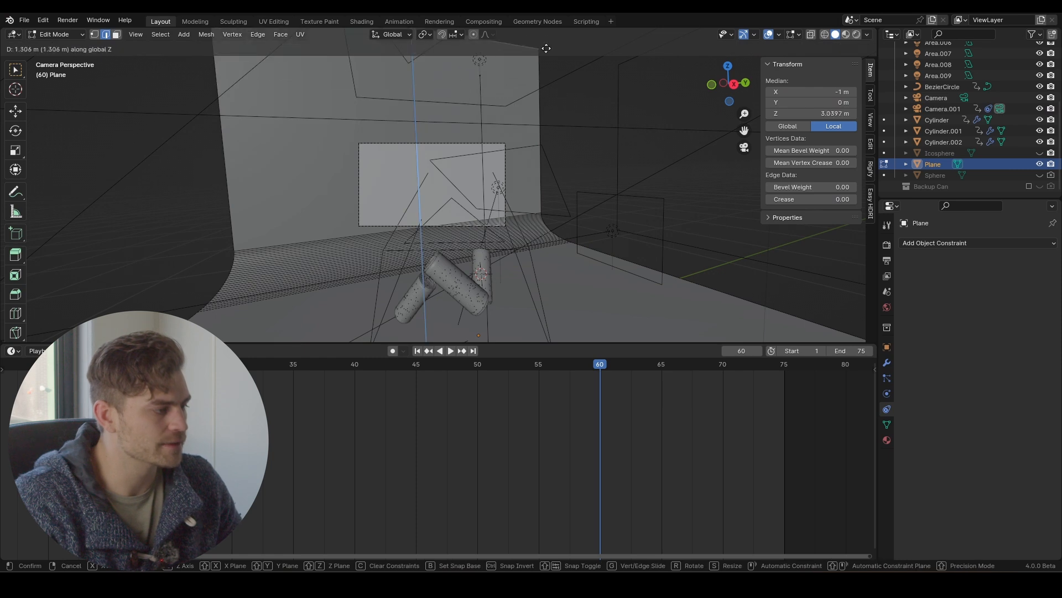
click(545, 42)
key(Tab)
Tilt Camera.001 upward about 23° around its local X axis and keyframe its transforms at frame 60
click(503, 182)
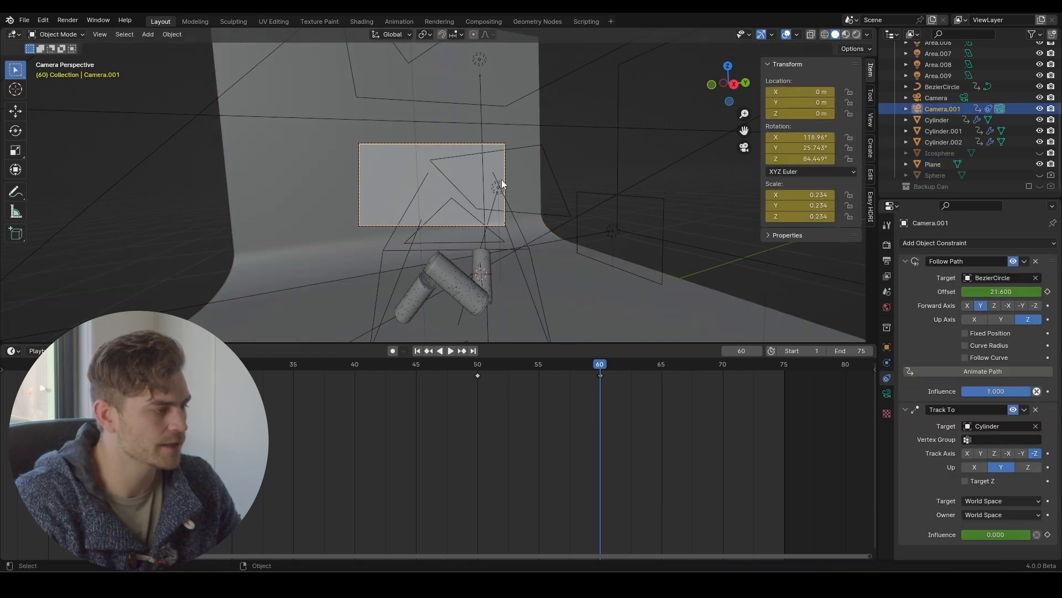
key(Home)
key(r)
key(x)
key(x)
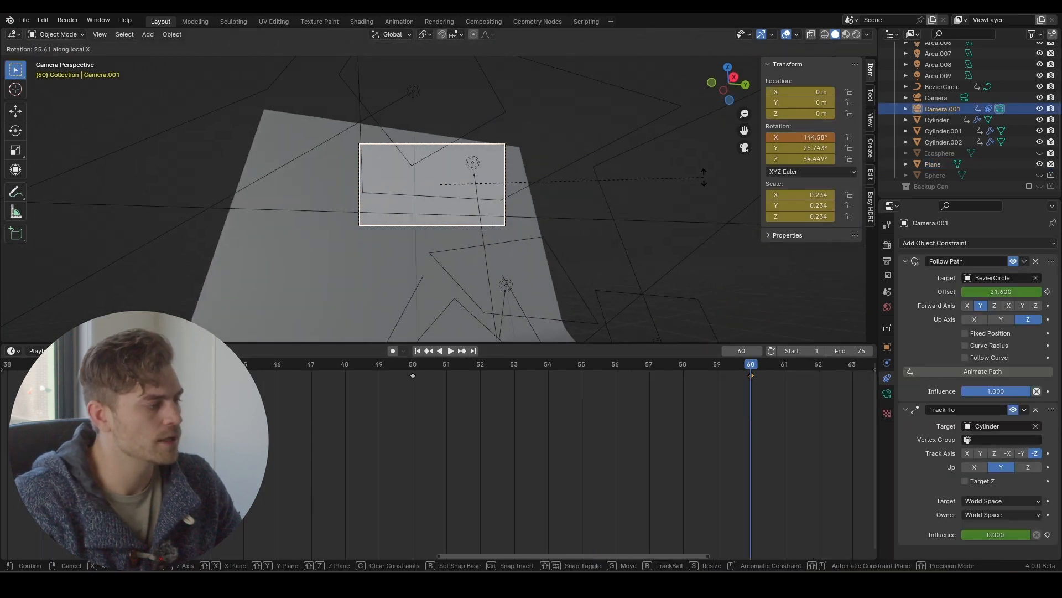
click(702, 191)
key(i)
click(702, 191)
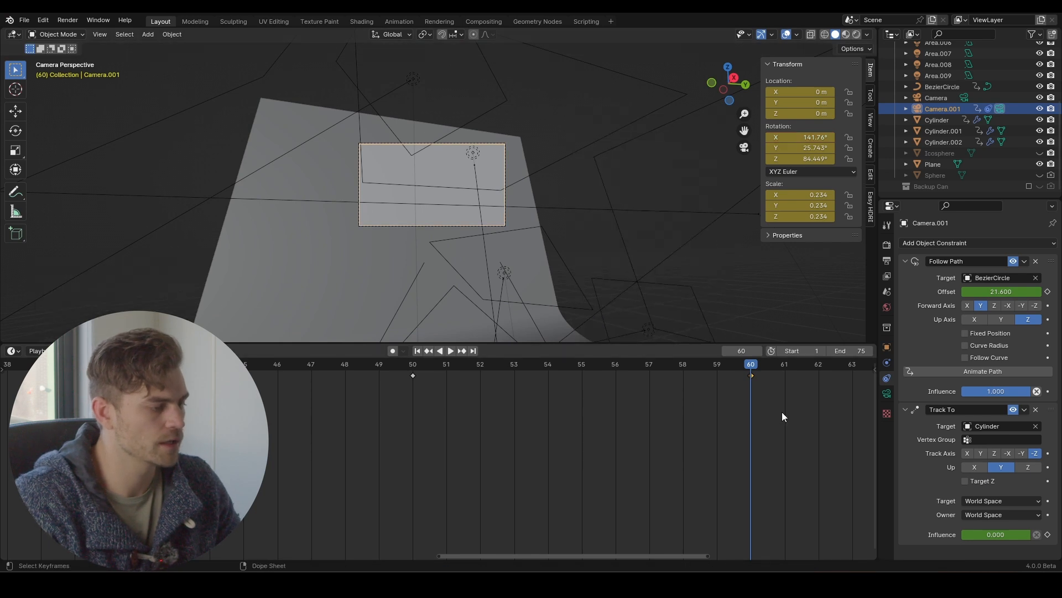
Scrub and play back the animation to review the camera's tilt away from the cans, and save the file
drag(749, 363, 176, 361)
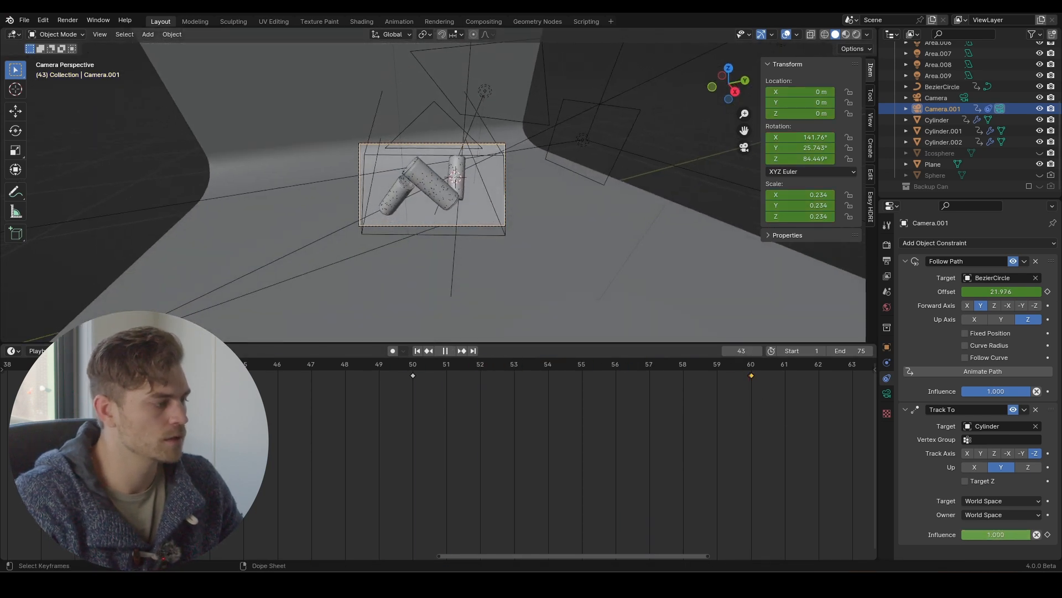
scroll(294, 427, down, 15)
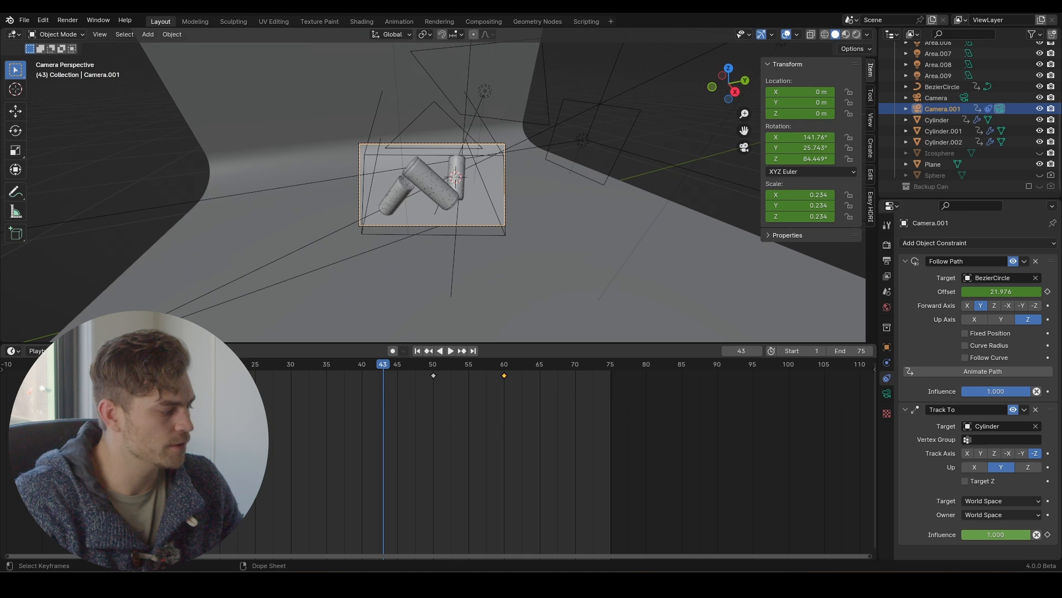
key(shift+Left)
key(space)
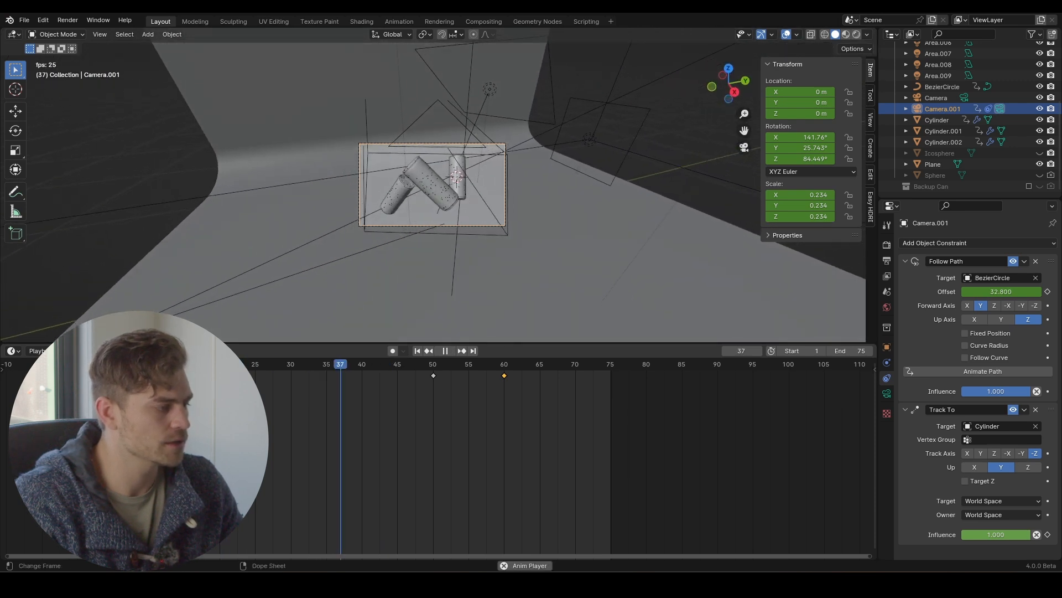
key(ctrl+s)
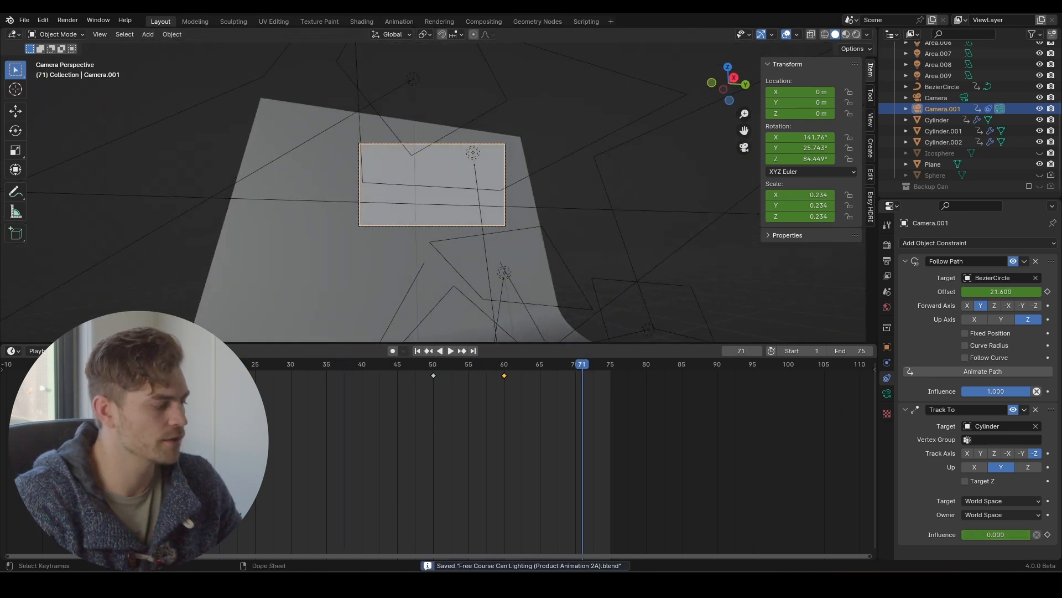
Stop playback at frame 60 and set the scene's end frame to 60
drag(547, 376, 506, 378)
key(space)
text(6)
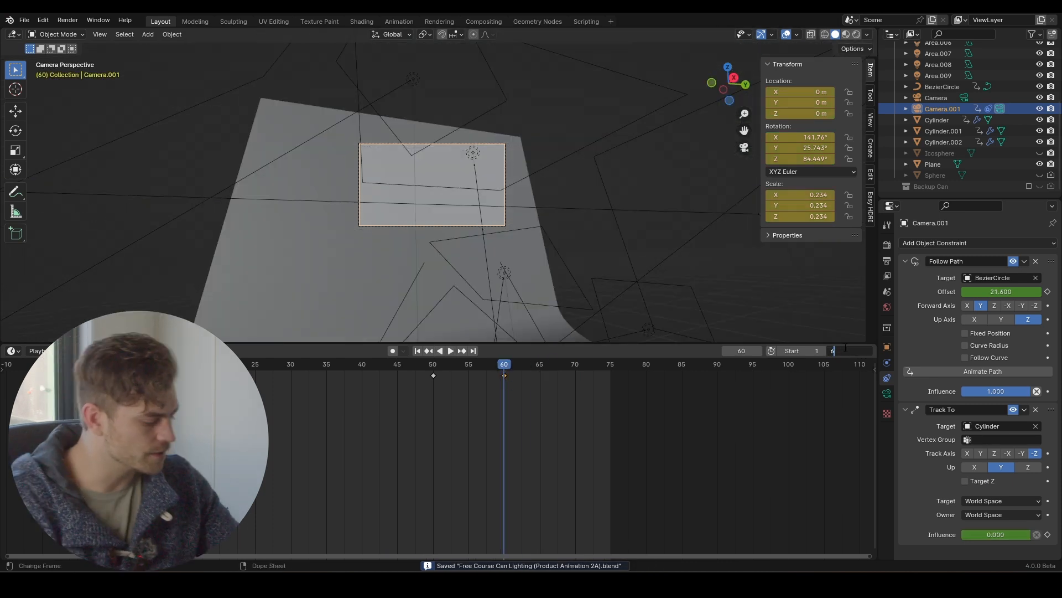
text(0)
key(Return)
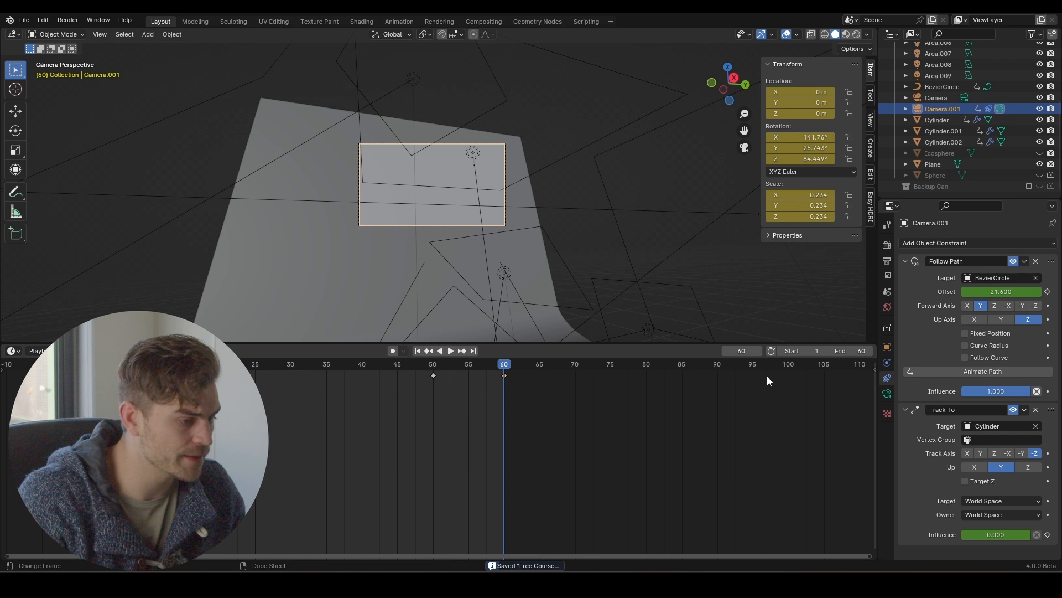
Set the render output path to the Pop In Animation folder with the file name Pop In Animation
click(887, 261)
scroll(1042, 466, down, 2)
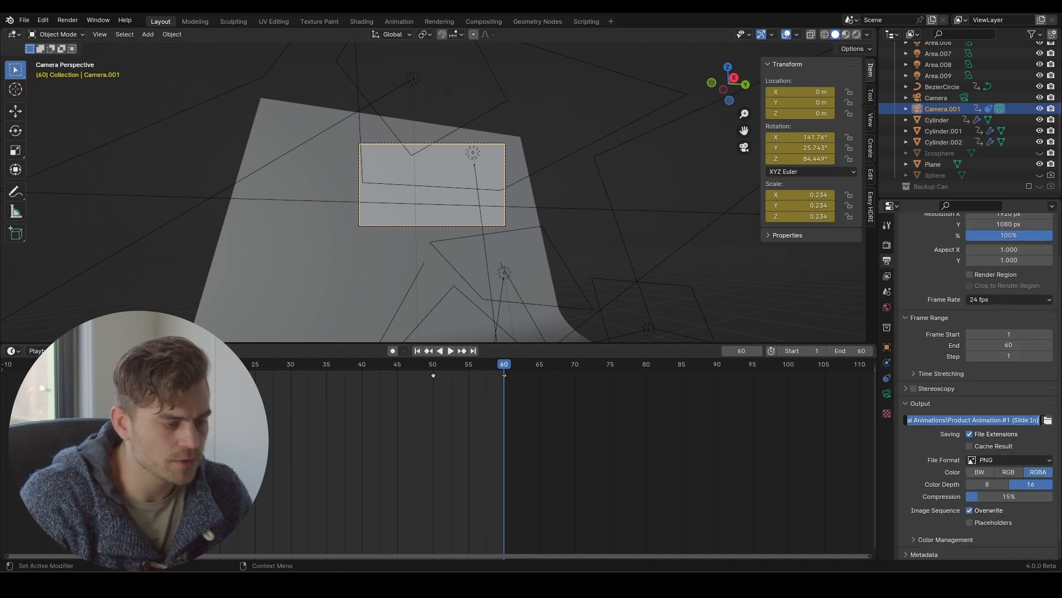
click(1047, 421)
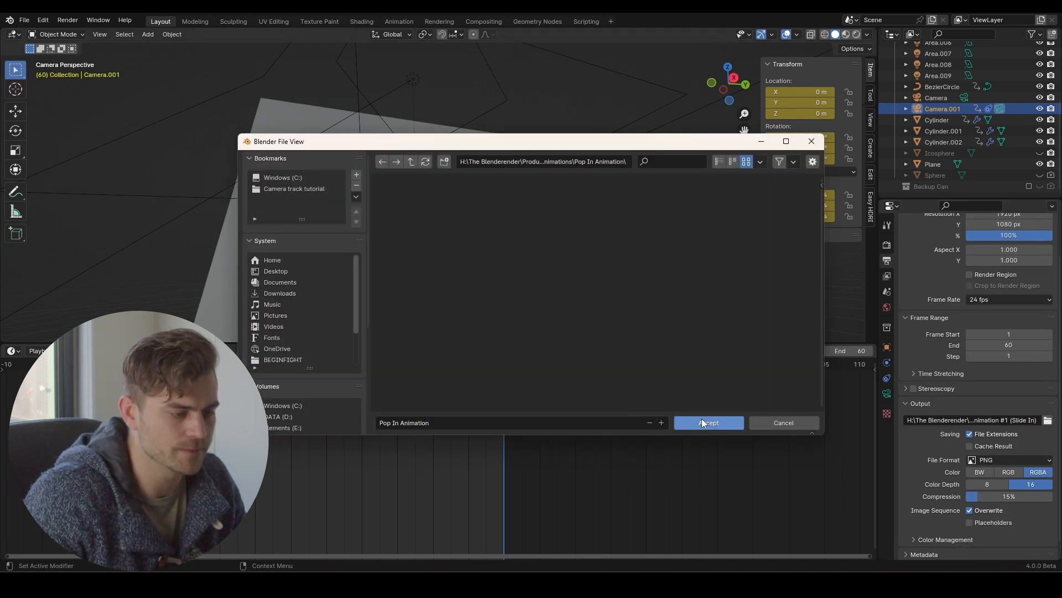
click(702, 422)
scroll(978, 479, down, 1)
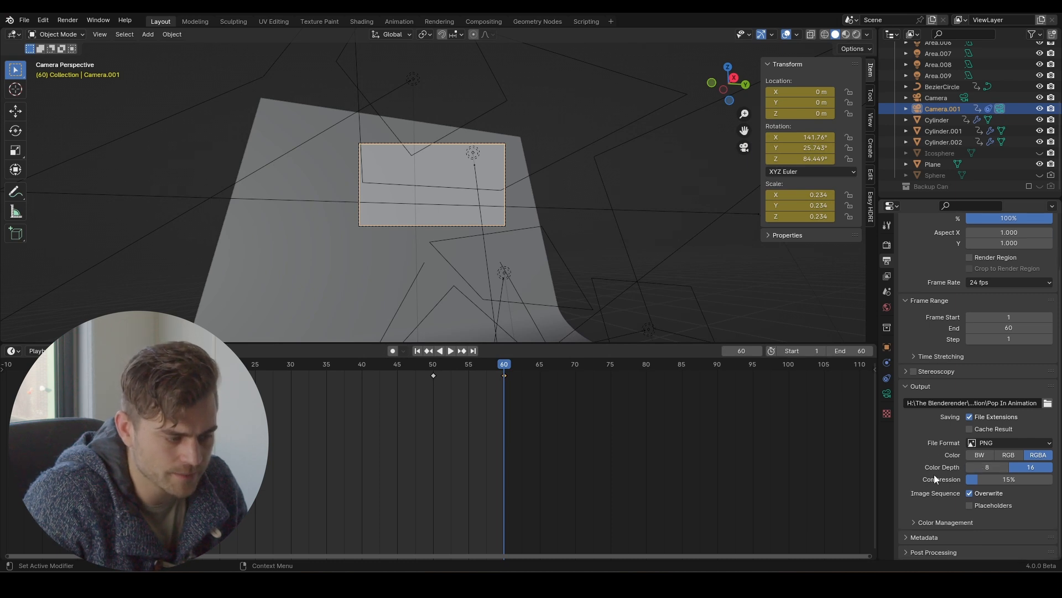
Check the motion blur and set the render noise threshold to 0.1 and max samples to 1024
click(887, 244)
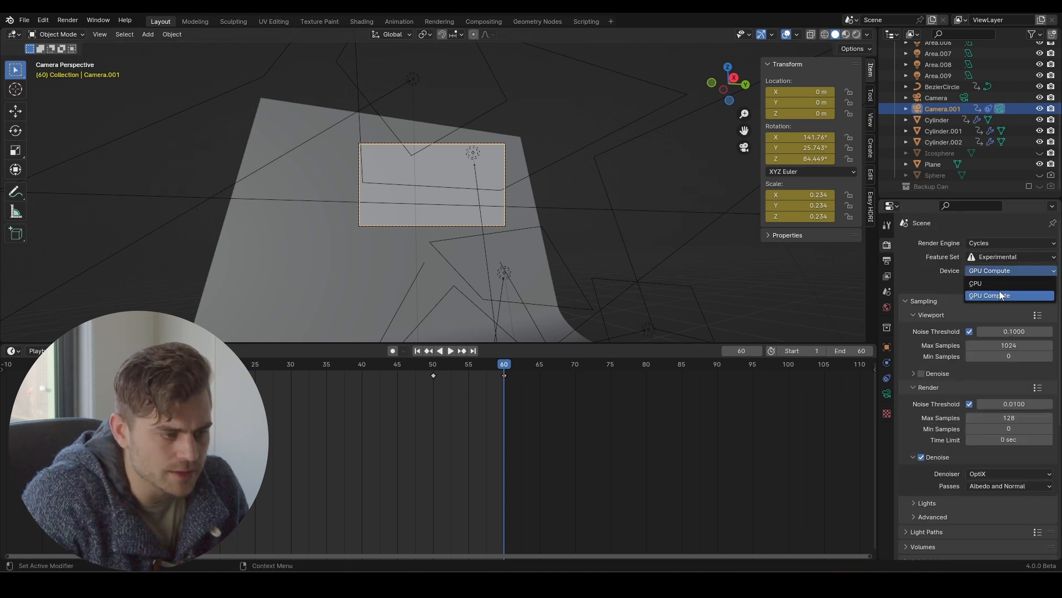
scroll(954, 393, down, 4)
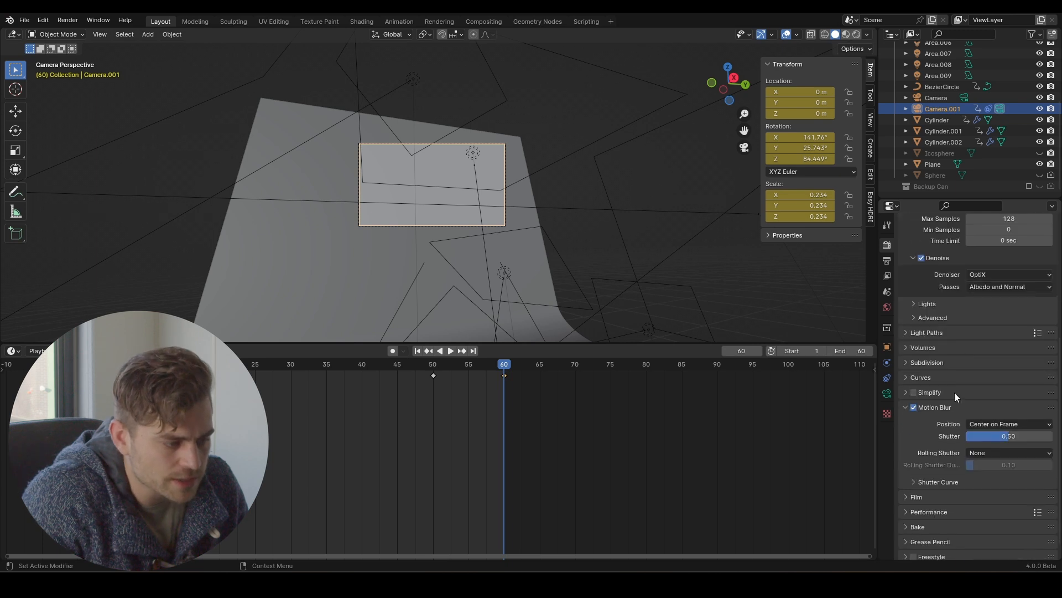
scroll(968, 392, down, 2)
scroll(969, 394, up, 6)
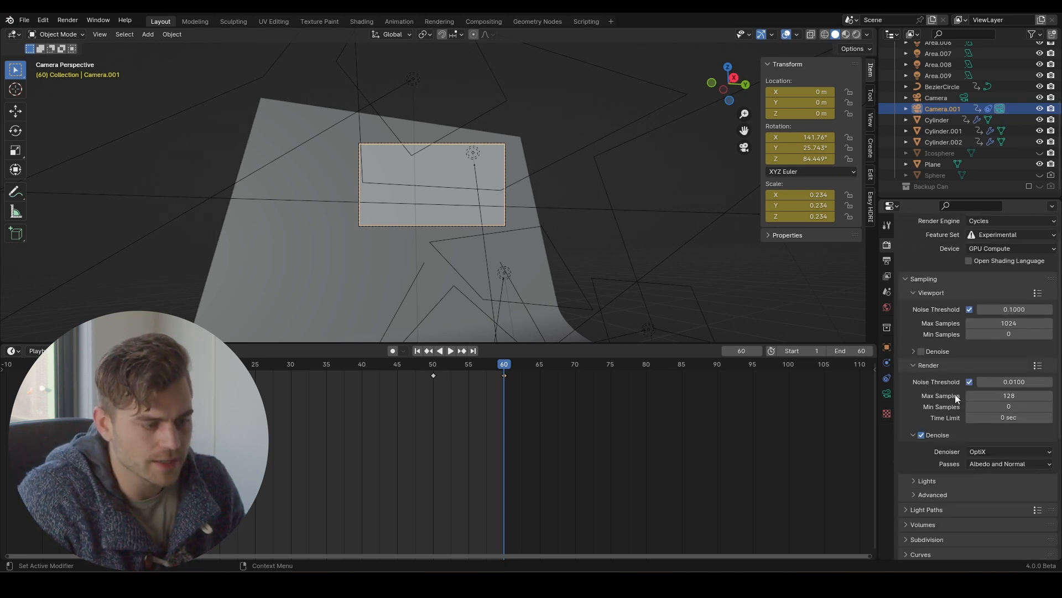
click(1005, 394)
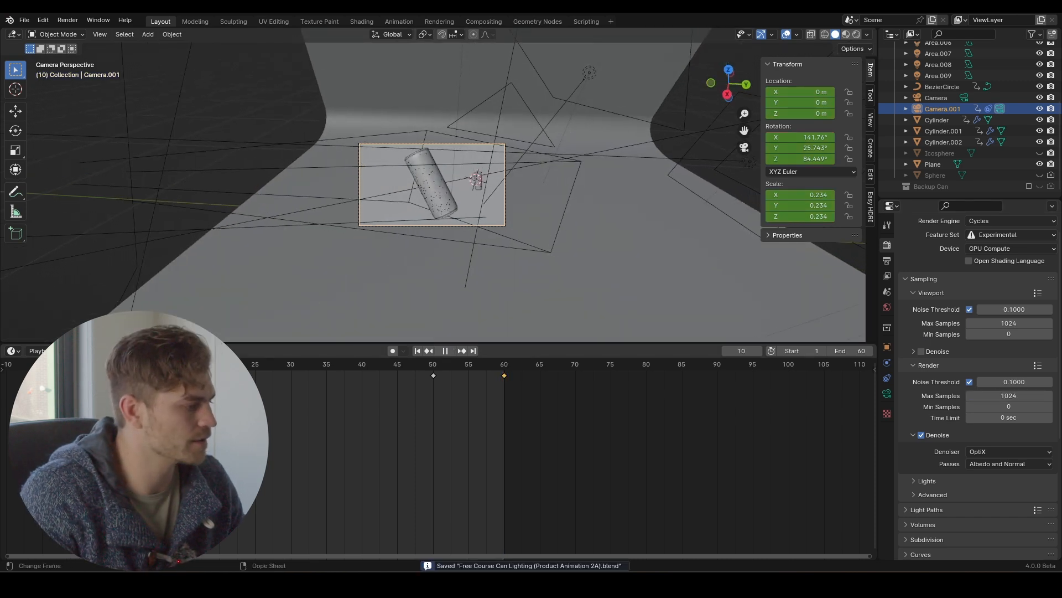
Render a test still of frame 10 and inspect the motion blur on both cans up close
key(space)
click(68, 20)
click(79, 32)
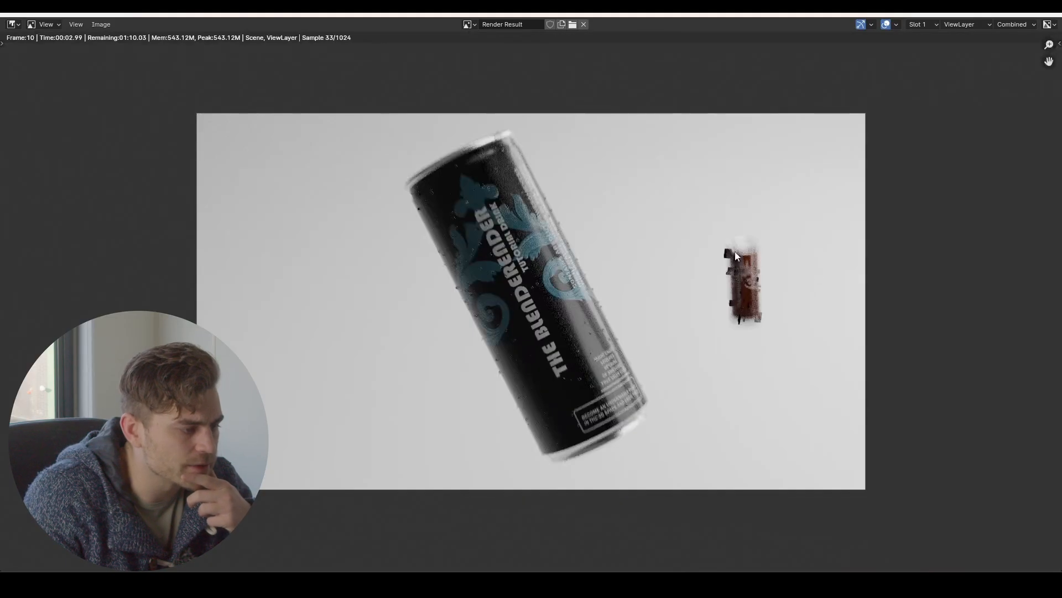
scroll(724, 294, up, 4)
middle_drag(975, 269, 594, 303)
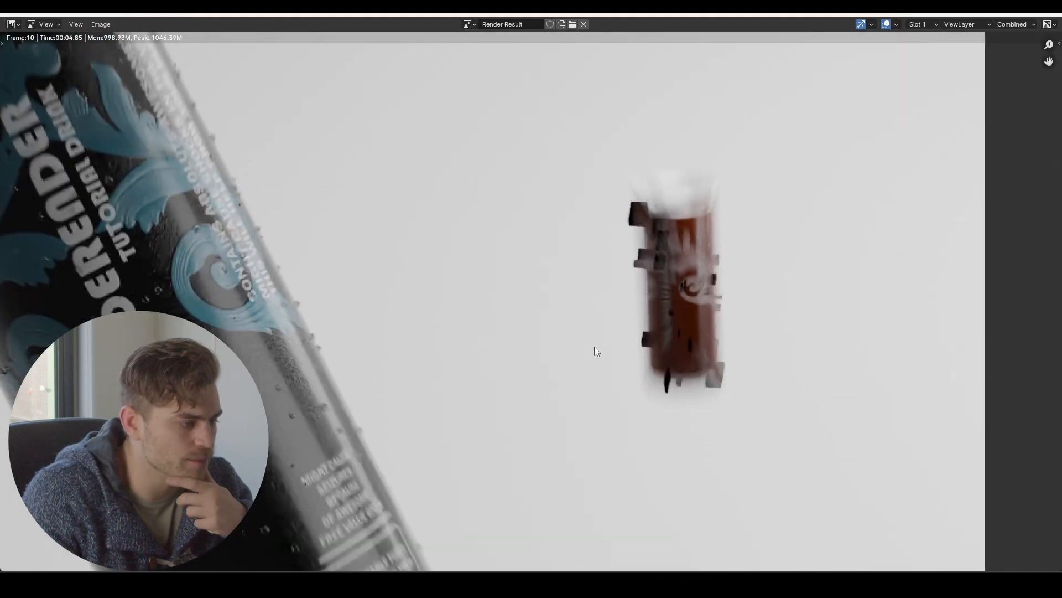
scroll(752, 385, down, 2)
scroll(432, 273, down, 2)
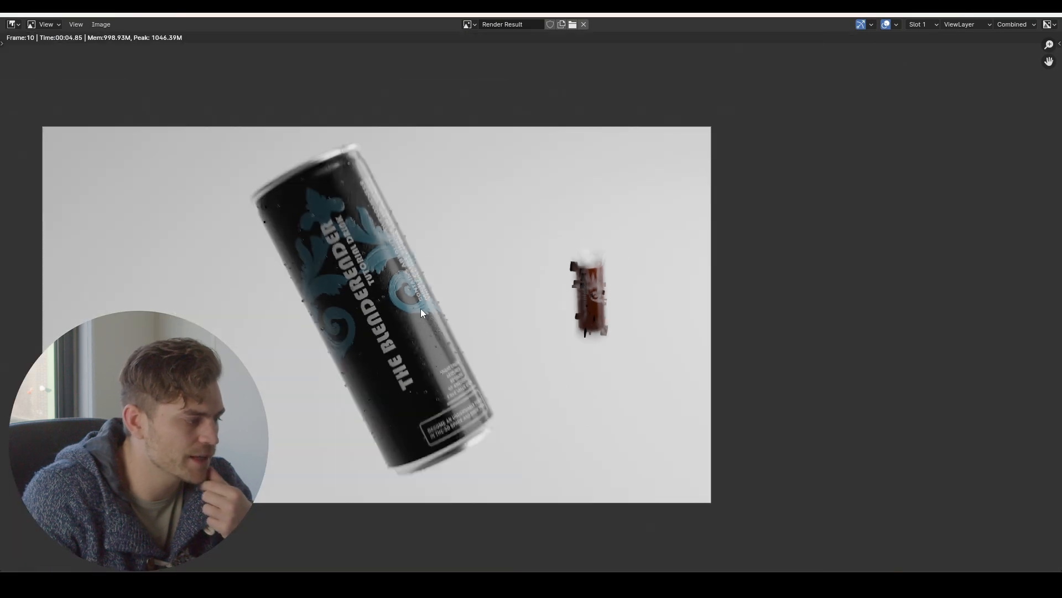
click(1052, 15)
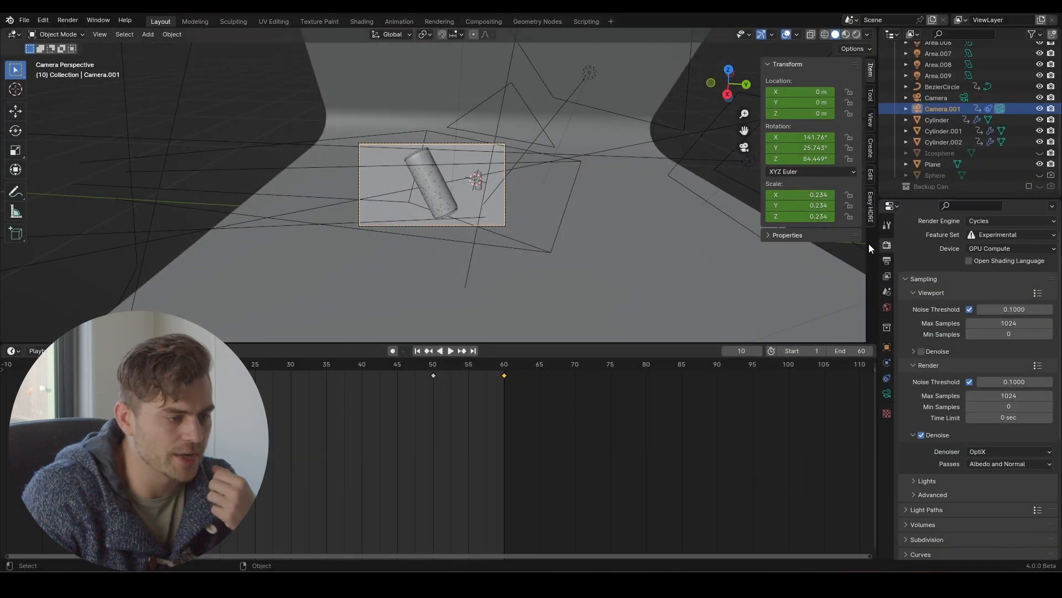
Switch the Cycles device to CPU and set the render max samples to 128 and noise threshold to 0.01
scroll(1010, 260, up, 1)
click(1009, 270)
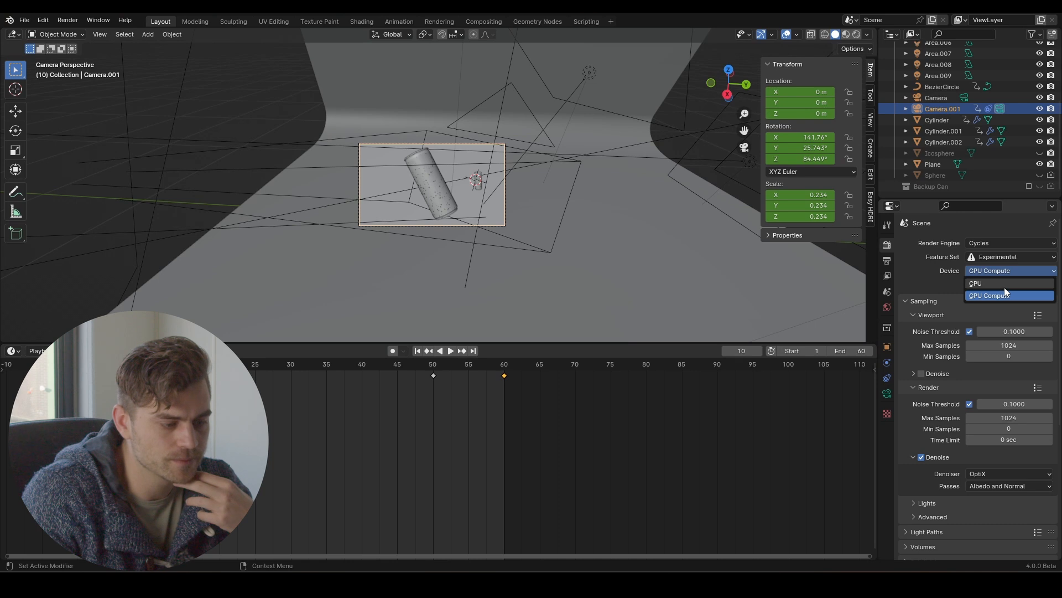
click(1004, 287)
scroll(948, 299, down, 2)
click(1012, 384)
text(128)
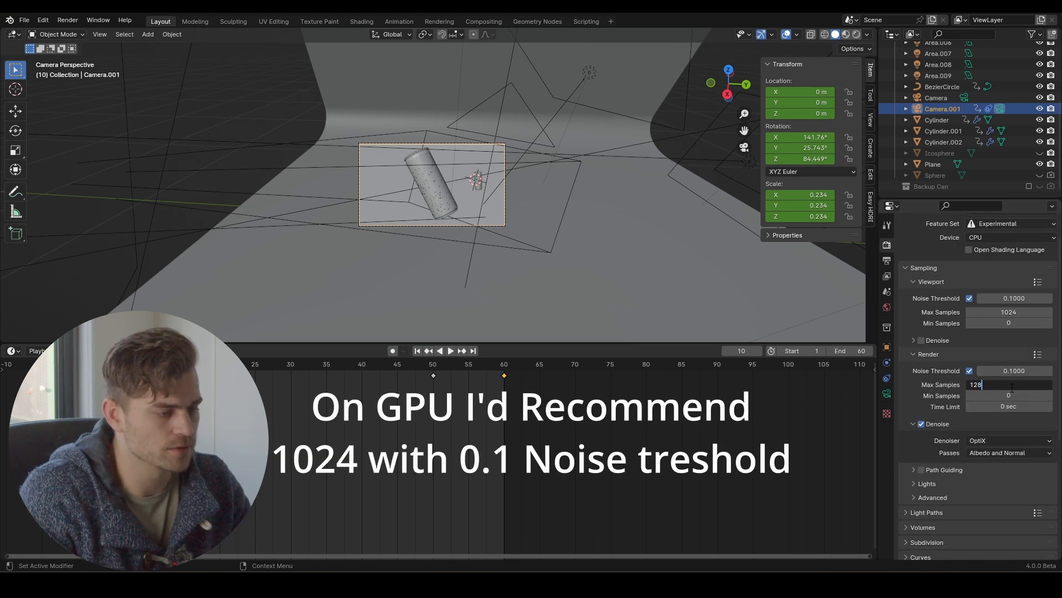
key(Return)
click(1013, 370)
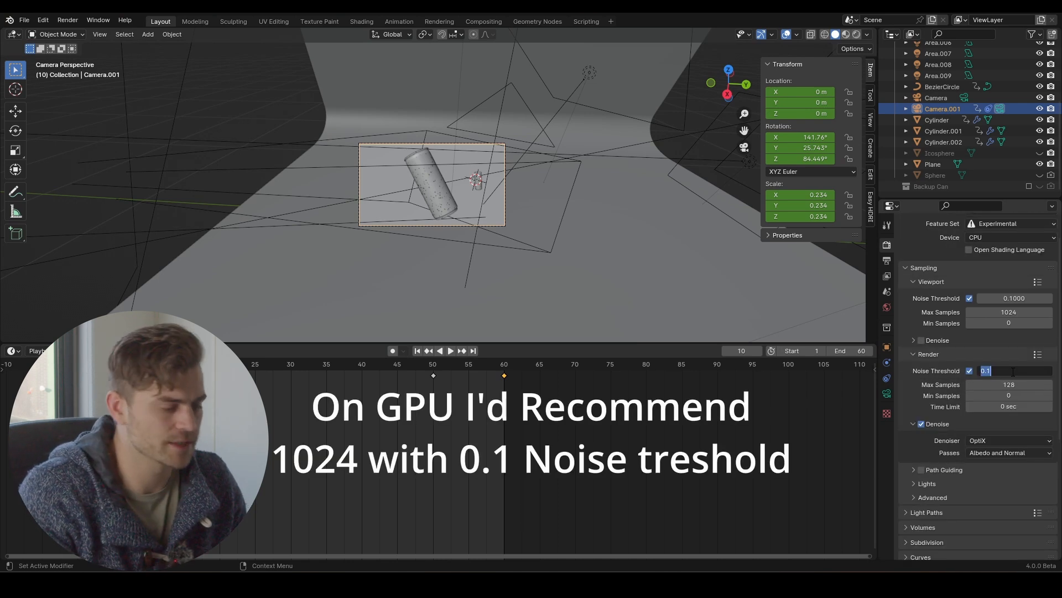
text(.01)
key(Return)
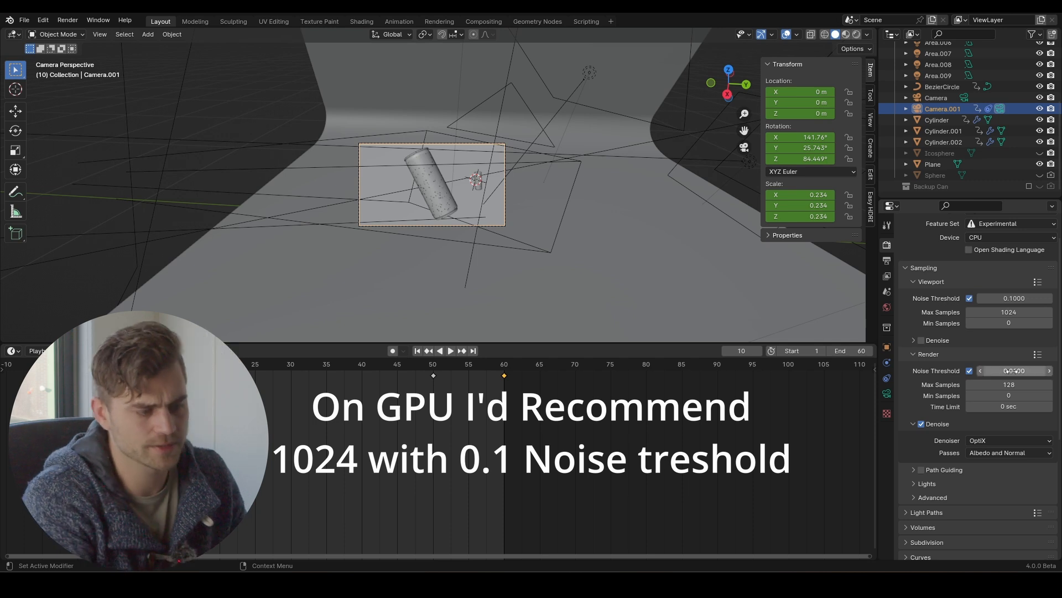
Save the file and start the animation render
key(ctrl+s)
scroll(985, 339, down, 2)
scroll(985, 340, down, 4)
click(67, 20)
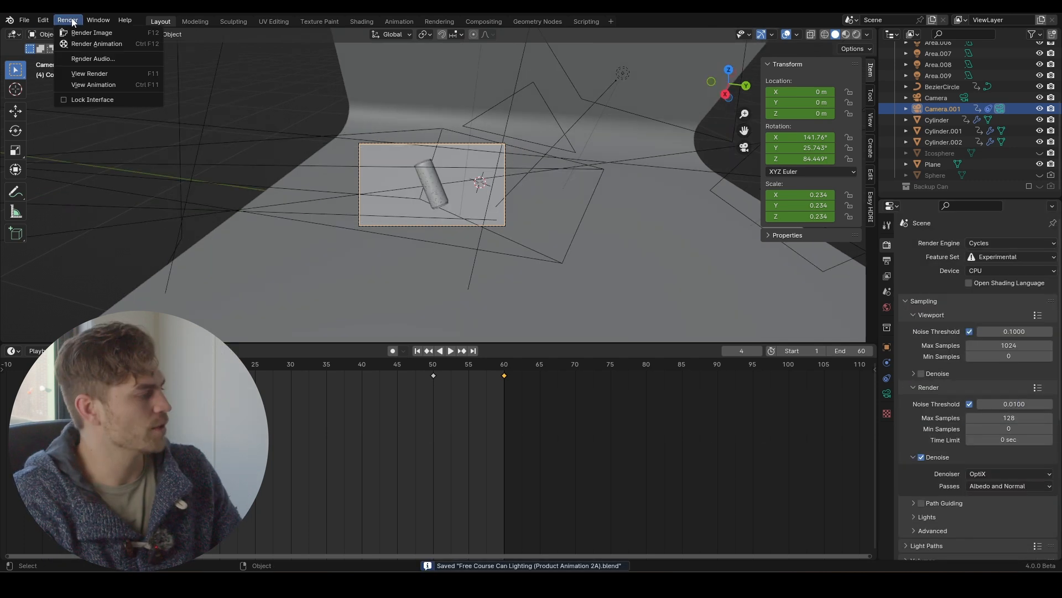